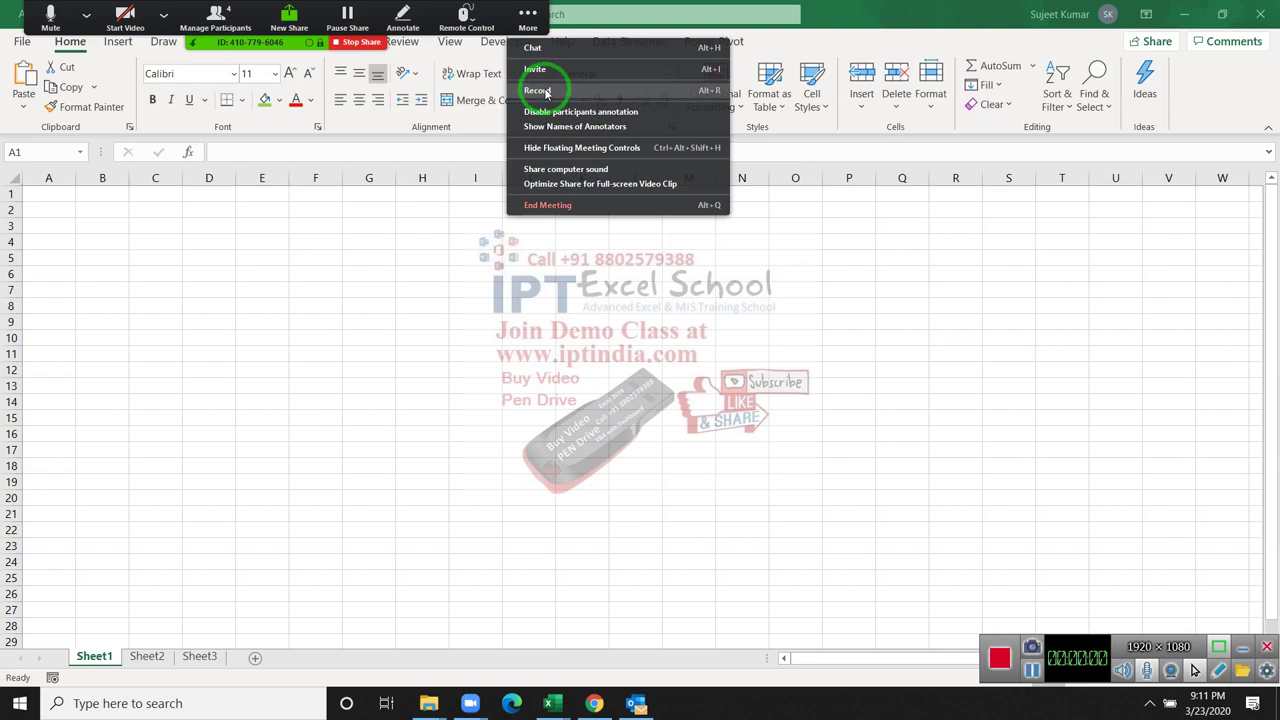
Step: Start recording the Zoom meeting and bring up Excel's Data tab tools
left_click(546, 94)
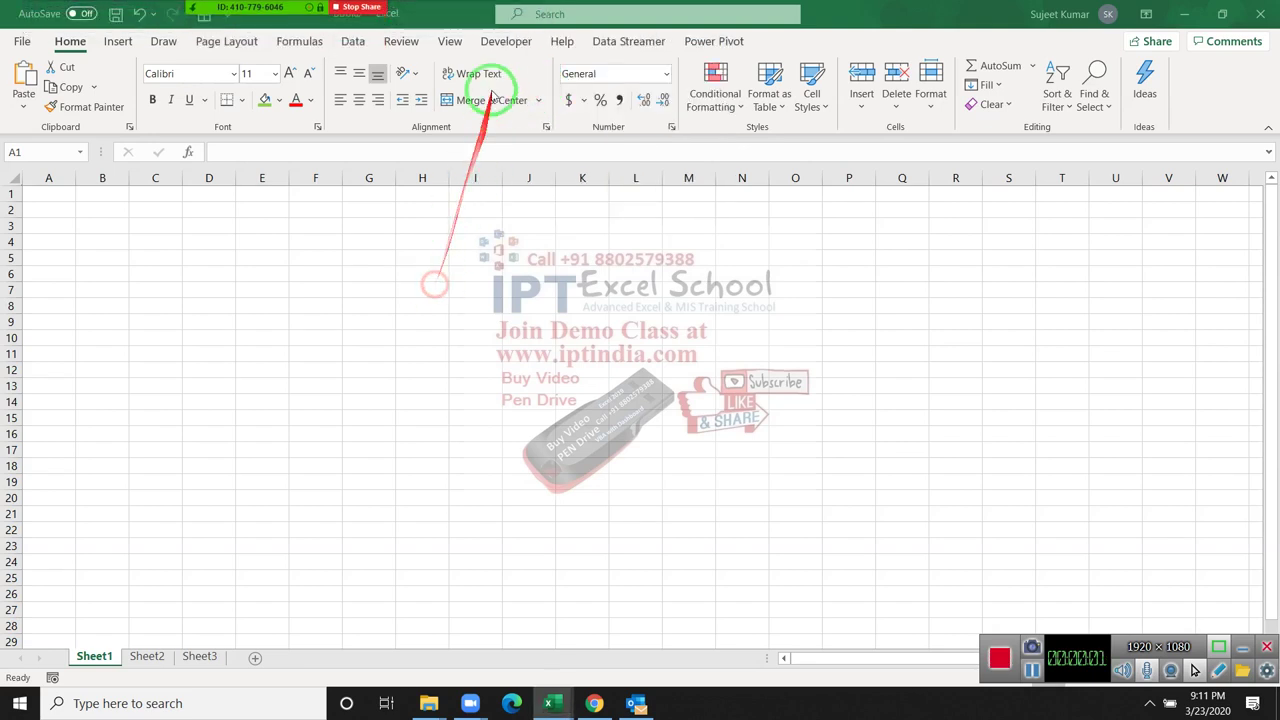
left_click(354, 45)
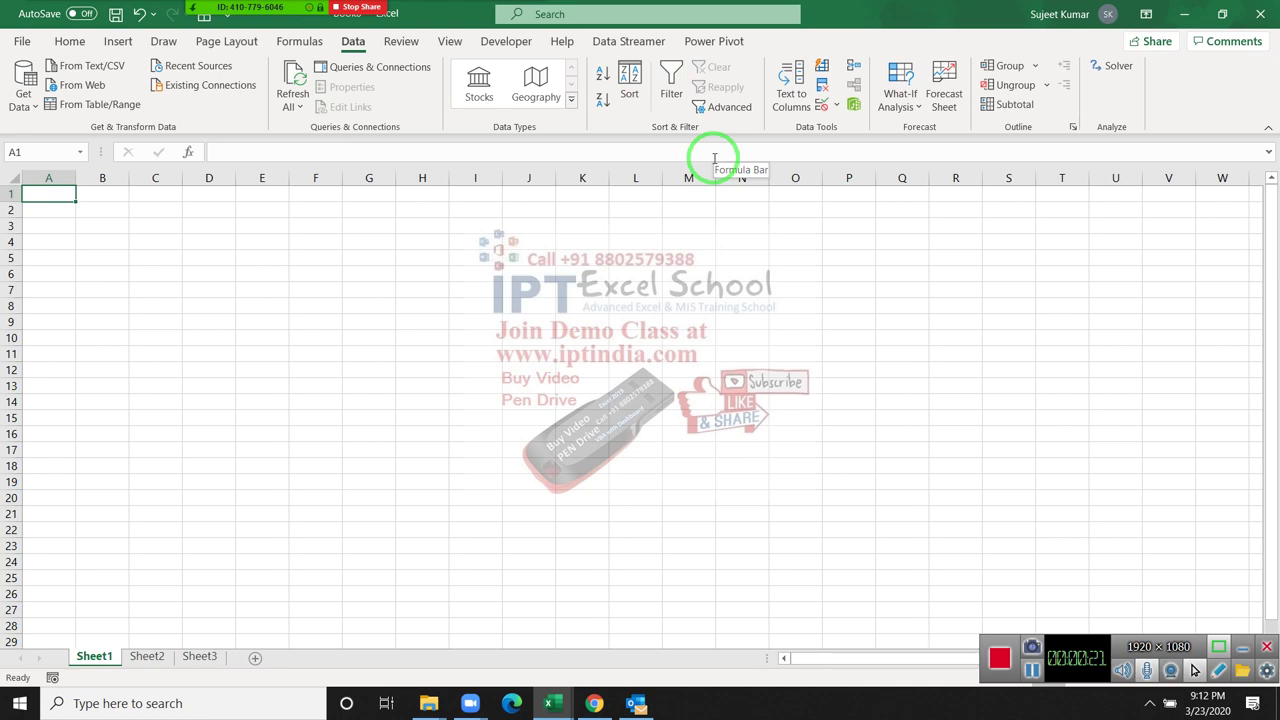
left_click(834, 105)
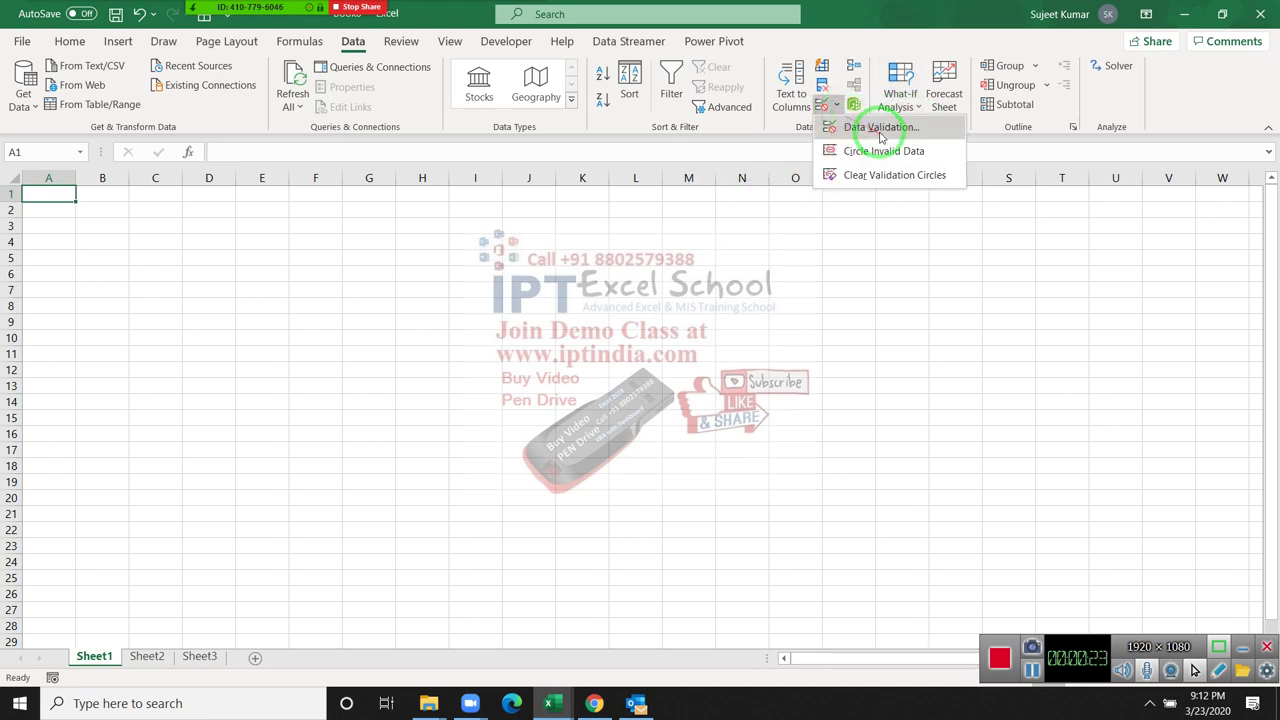
left_click(868, 128)
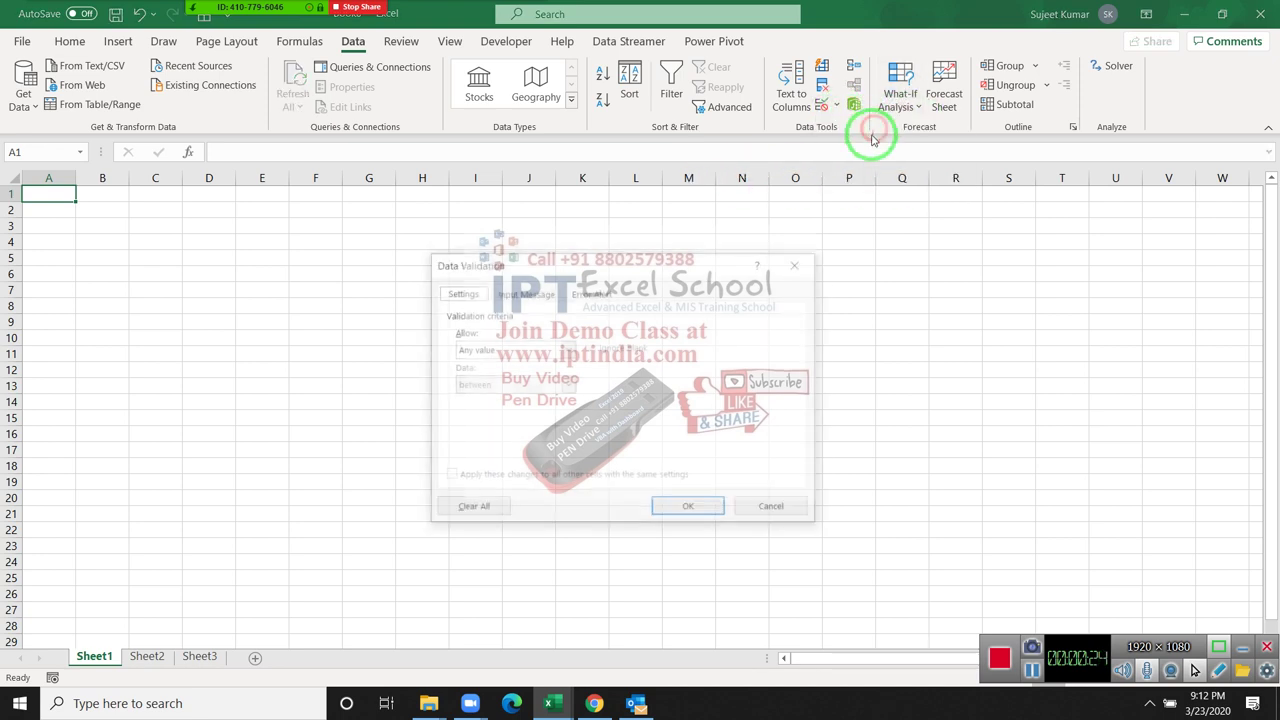
left_click(500, 353)
left_click(490, 443)
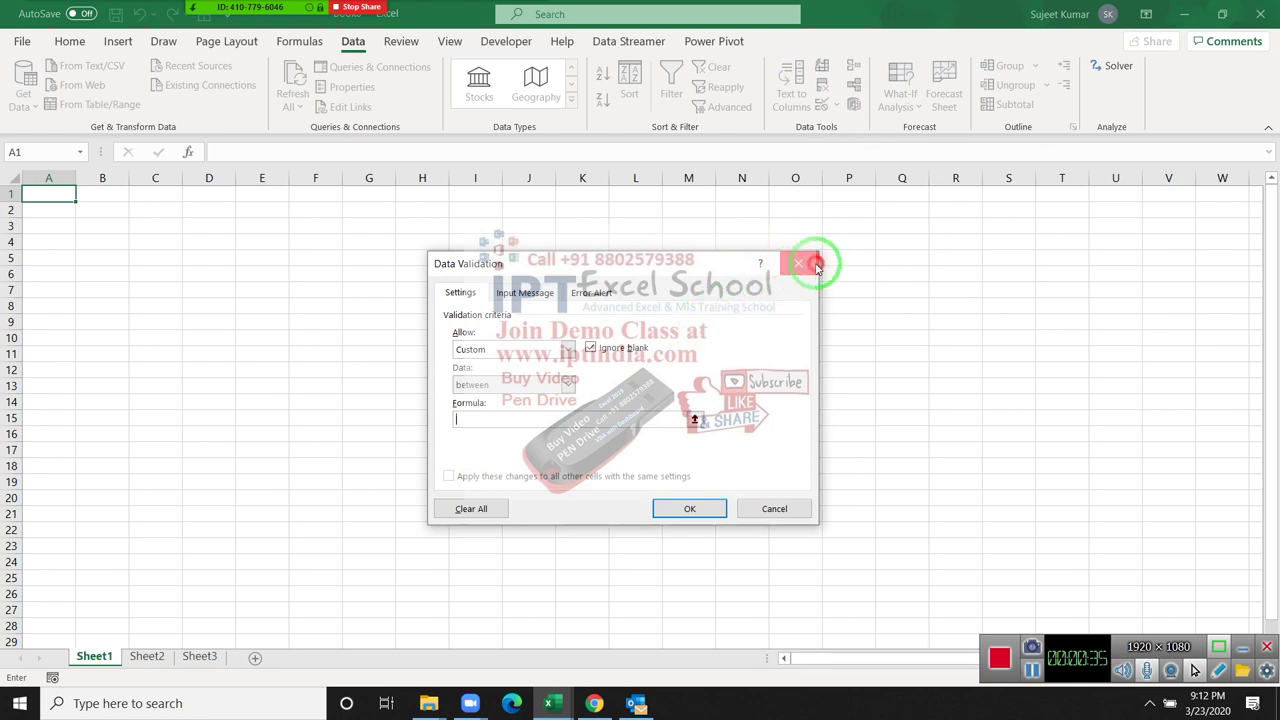
left_click(815, 265)
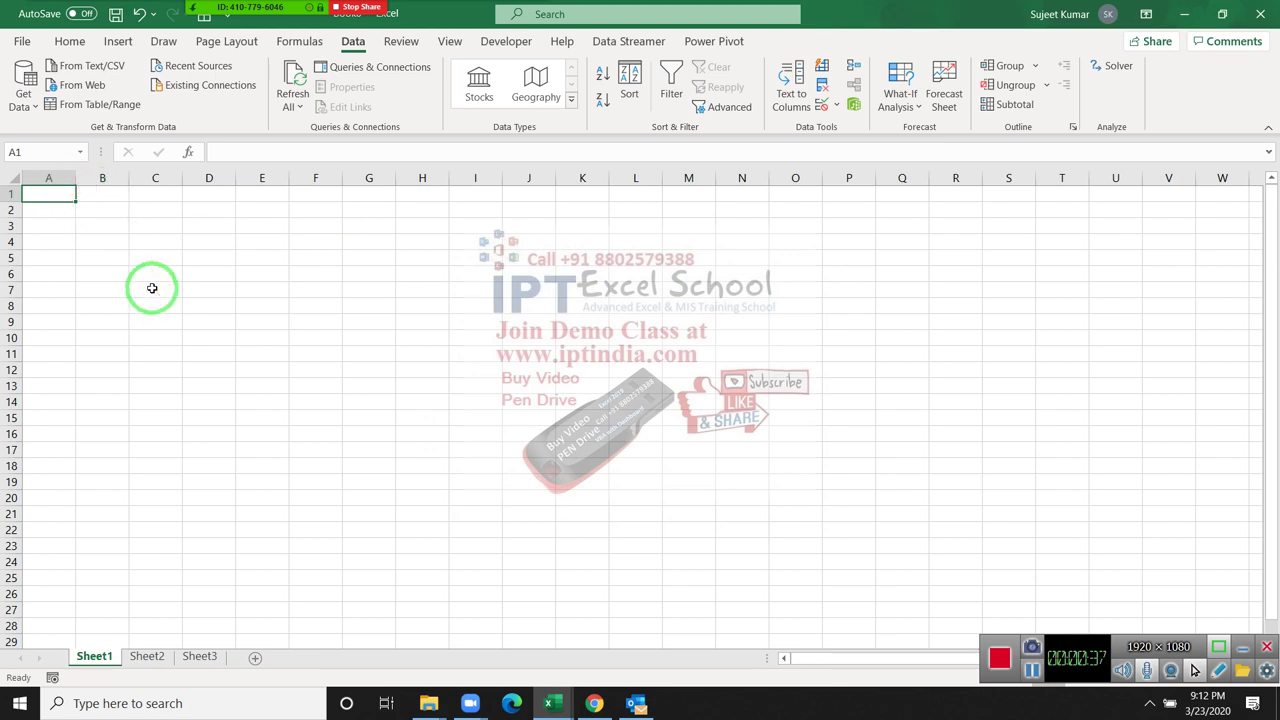
Step: Zoom in on the sheet and enter the heading A/c in cell A1
scroll(152, 287, "up", 3, "ctrl")
scroll(152, 287, "up", 1, "ctrl")
scroll(152, 287, "up", 2, "ctrl")
scroll(152, 287, "up", 1, "ctrl")
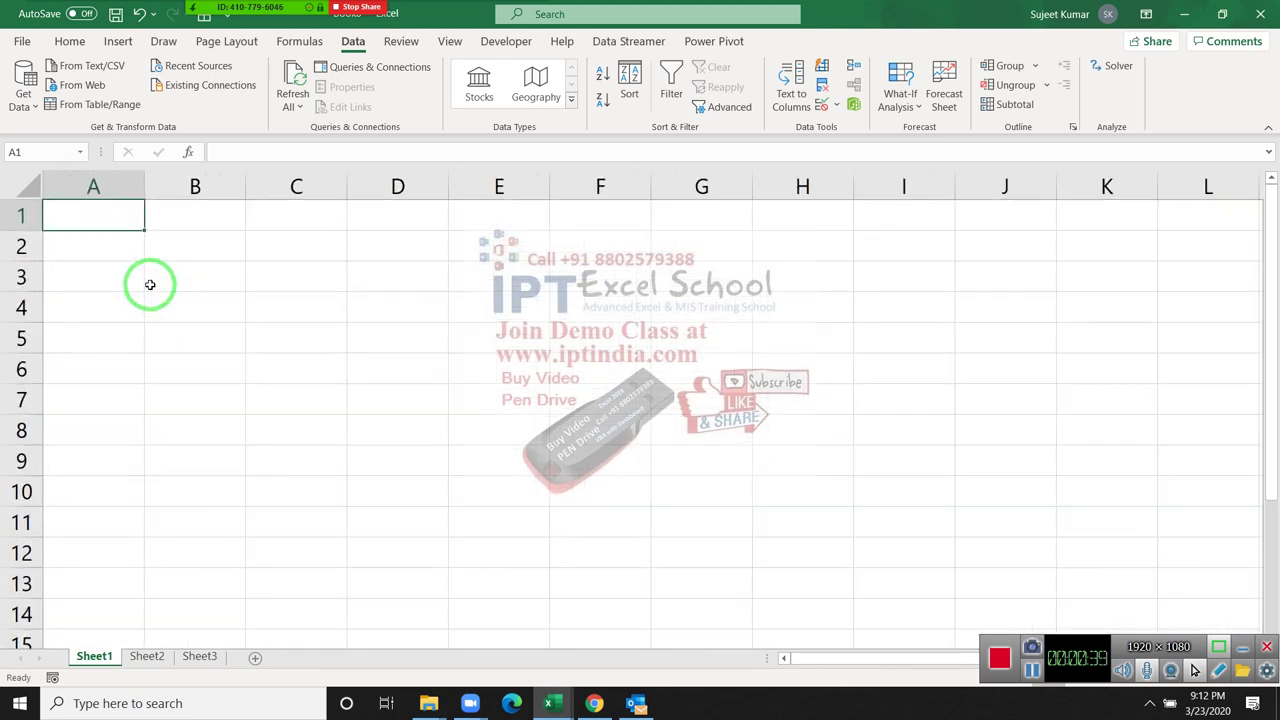
type("A/c")
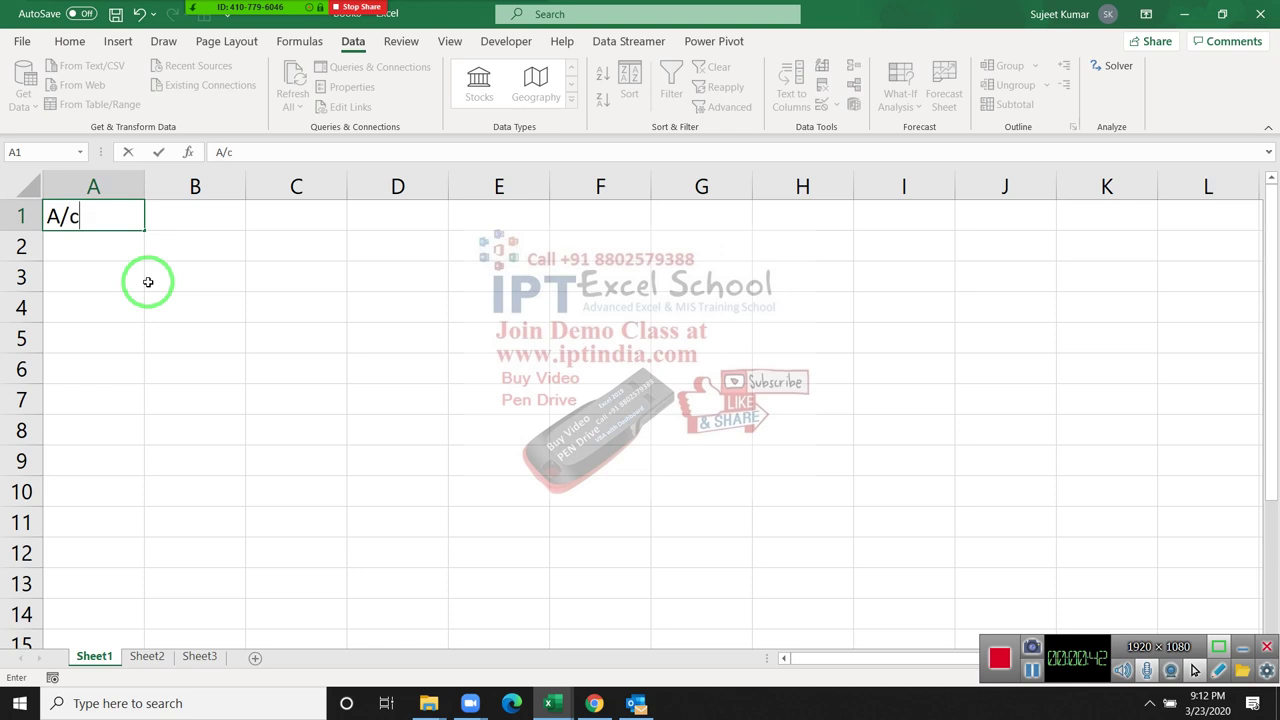
key("Return")
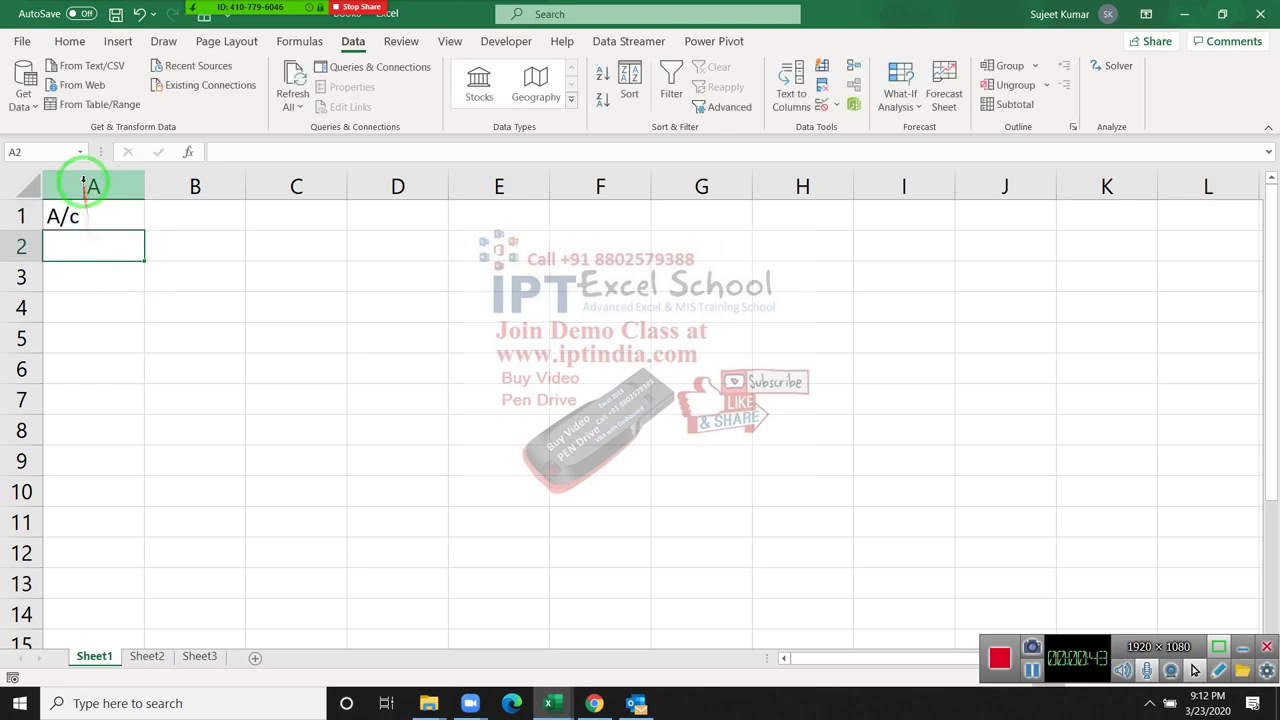
Step: Enter trial 1 values in A2 and A7, then clear them again
left_click_drag(88, 183, 91, 266)
left_click(87, 245)
type("1")
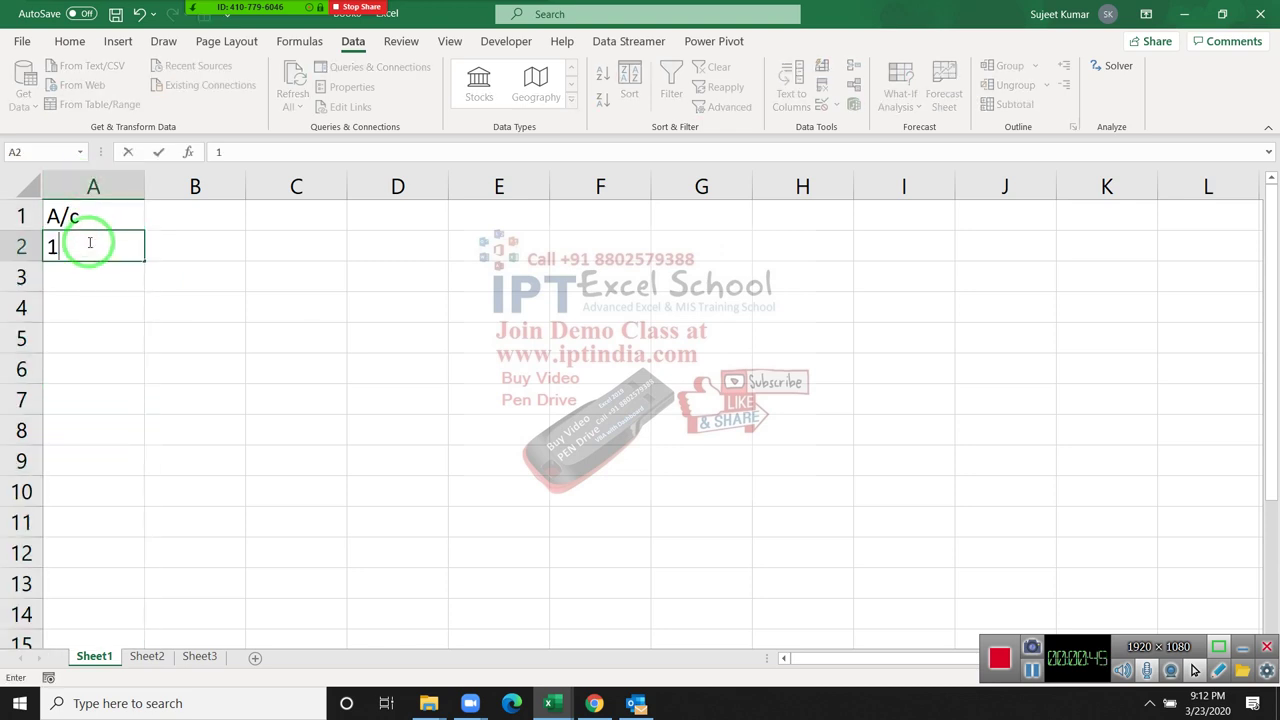
left_click(74, 400)
type("1")
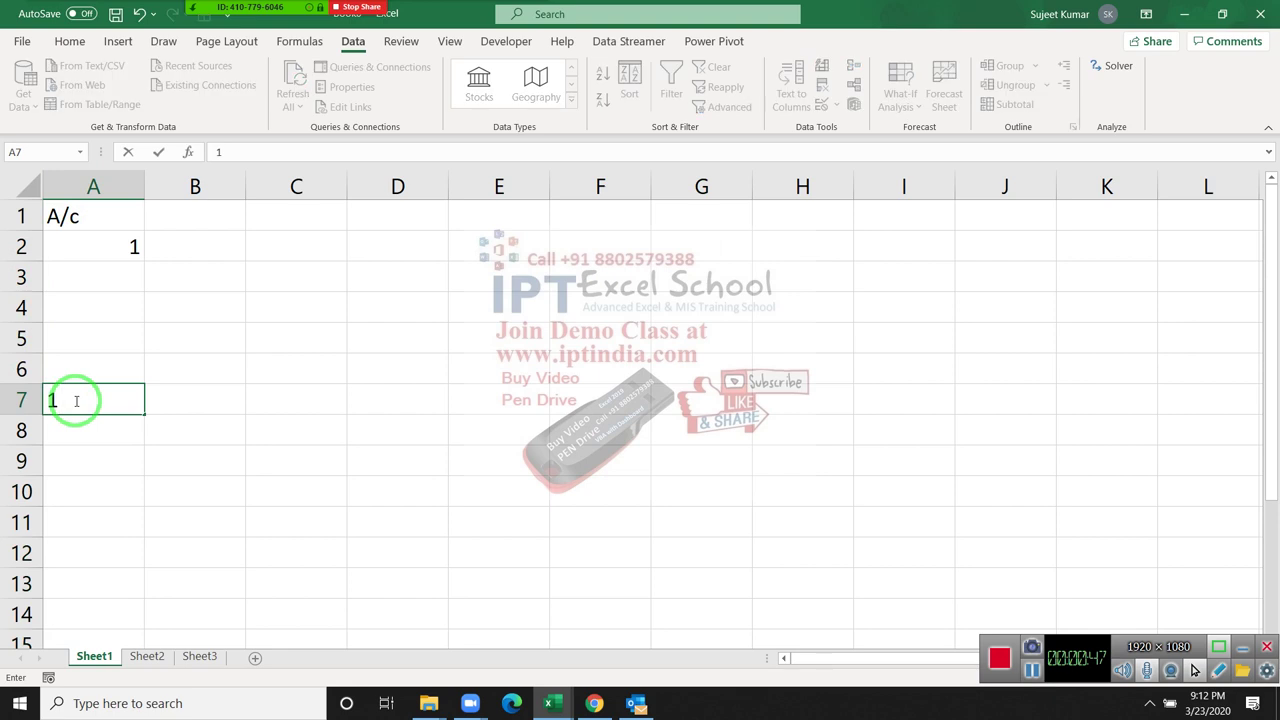
key("Return")
left_click(75, 400)
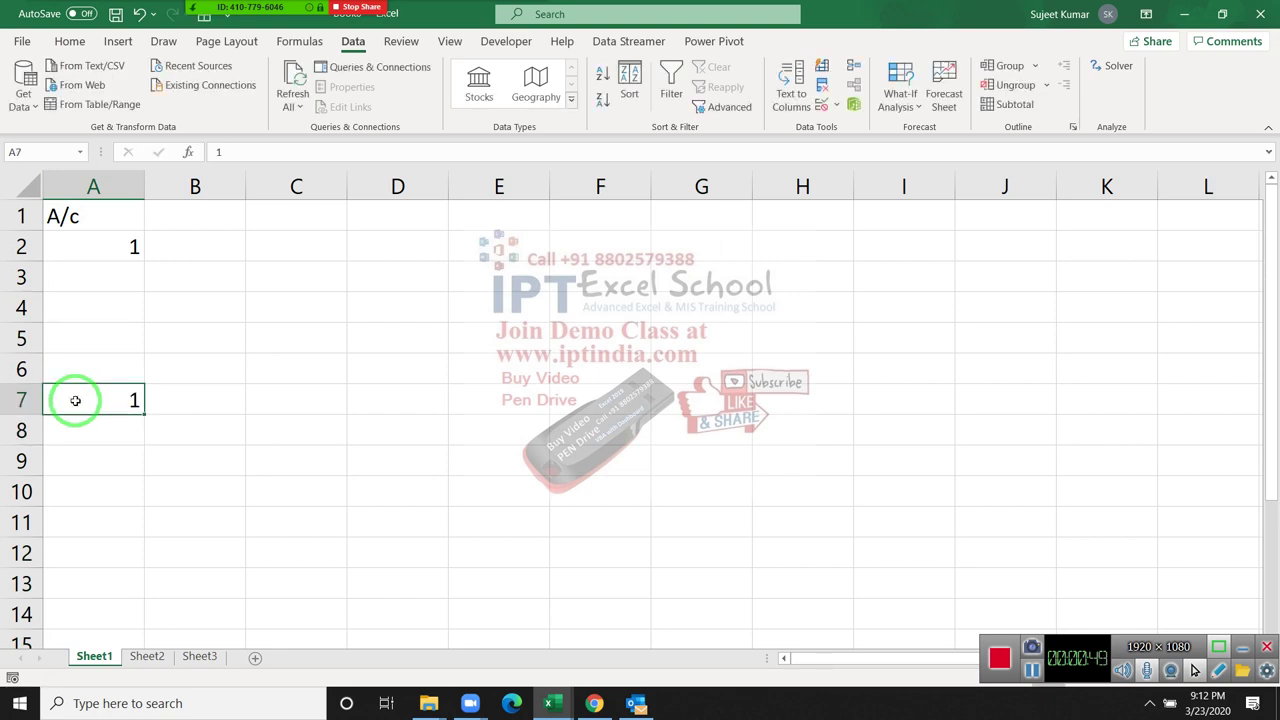
key("Up")
key("Up")
key("Up")
key("Up")
key("Up")
key("Delete")
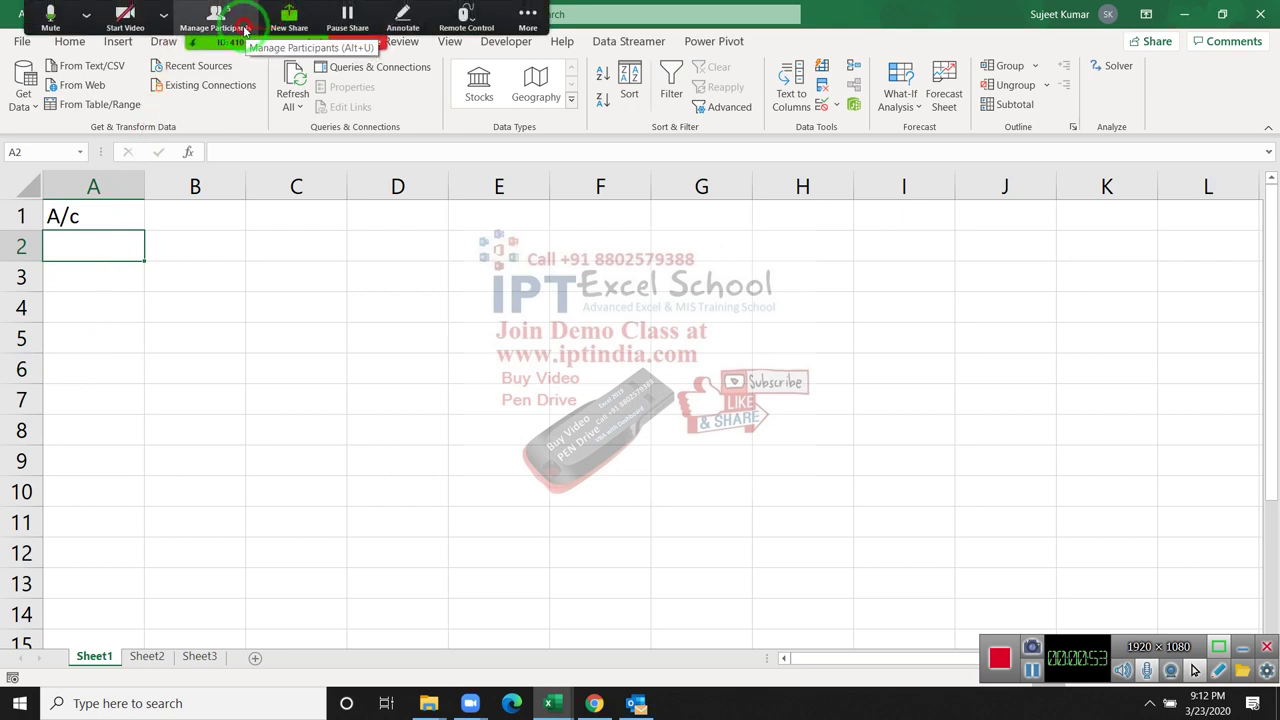
Step: Allow one meeting participant to record, close the Participants list, and select A2
left_click(215, 15)
mouse_move(600, 290)
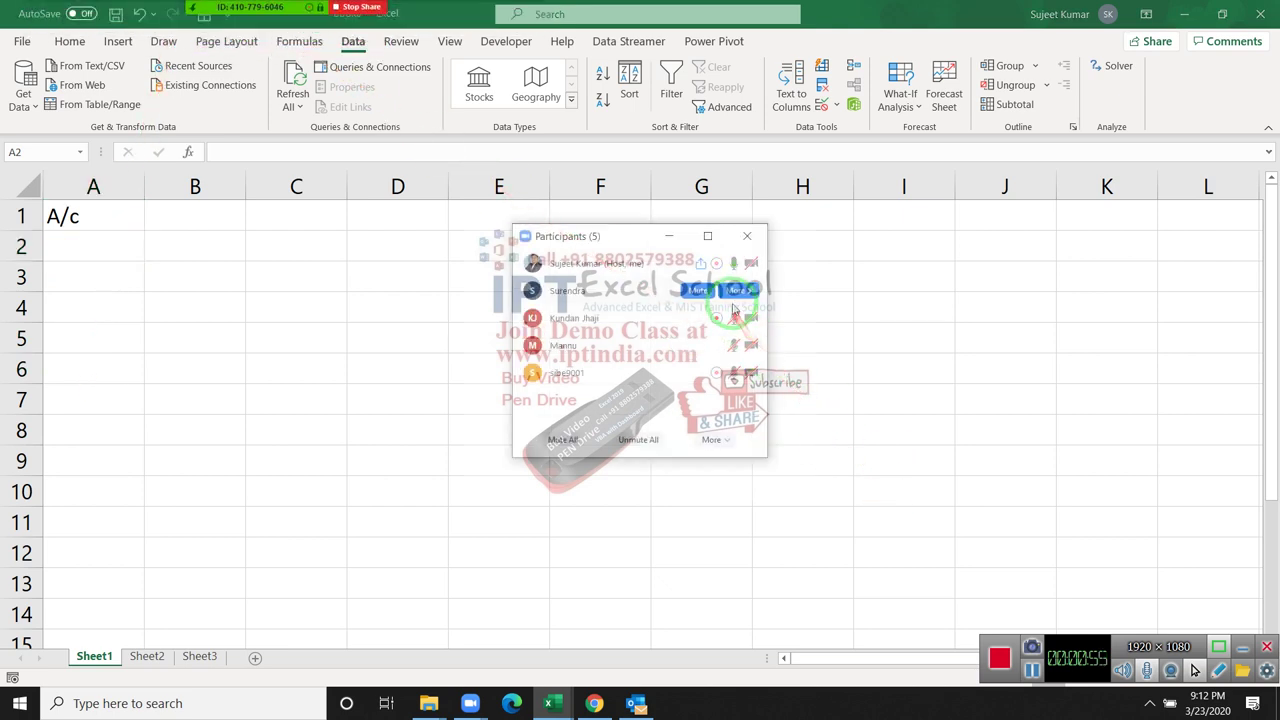
left_click(737, 292)
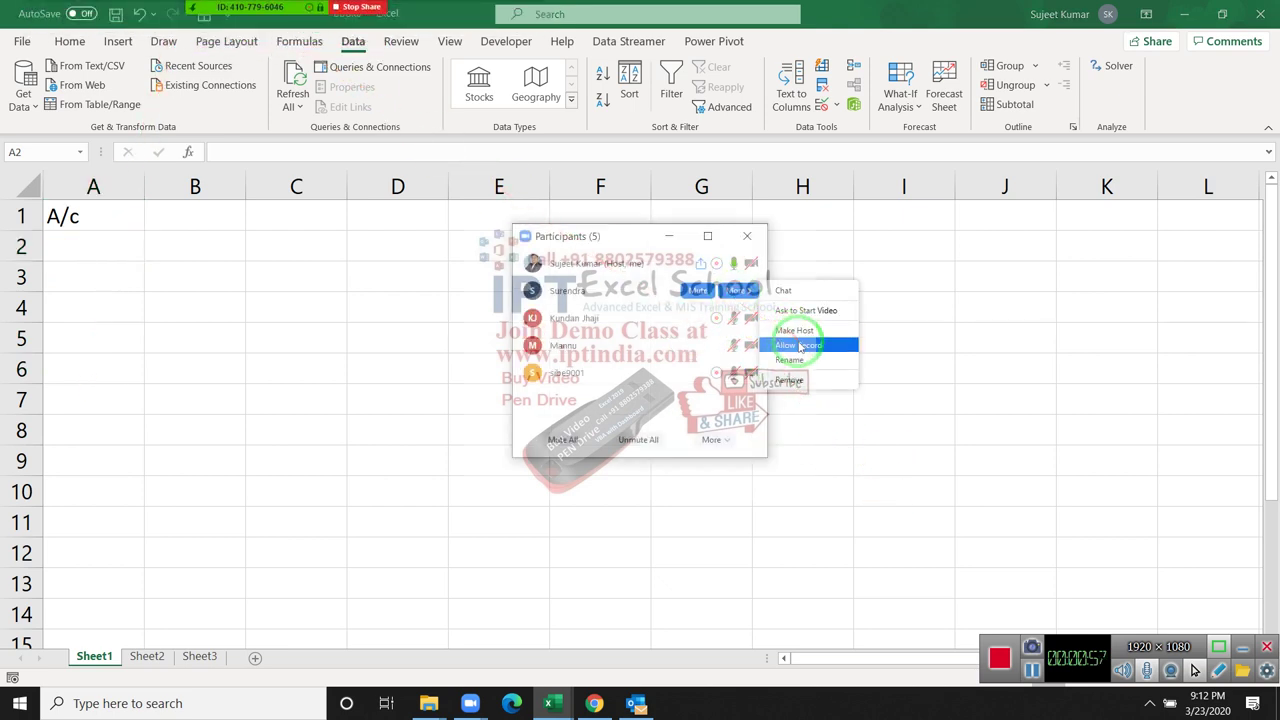
left_click(801, 342)
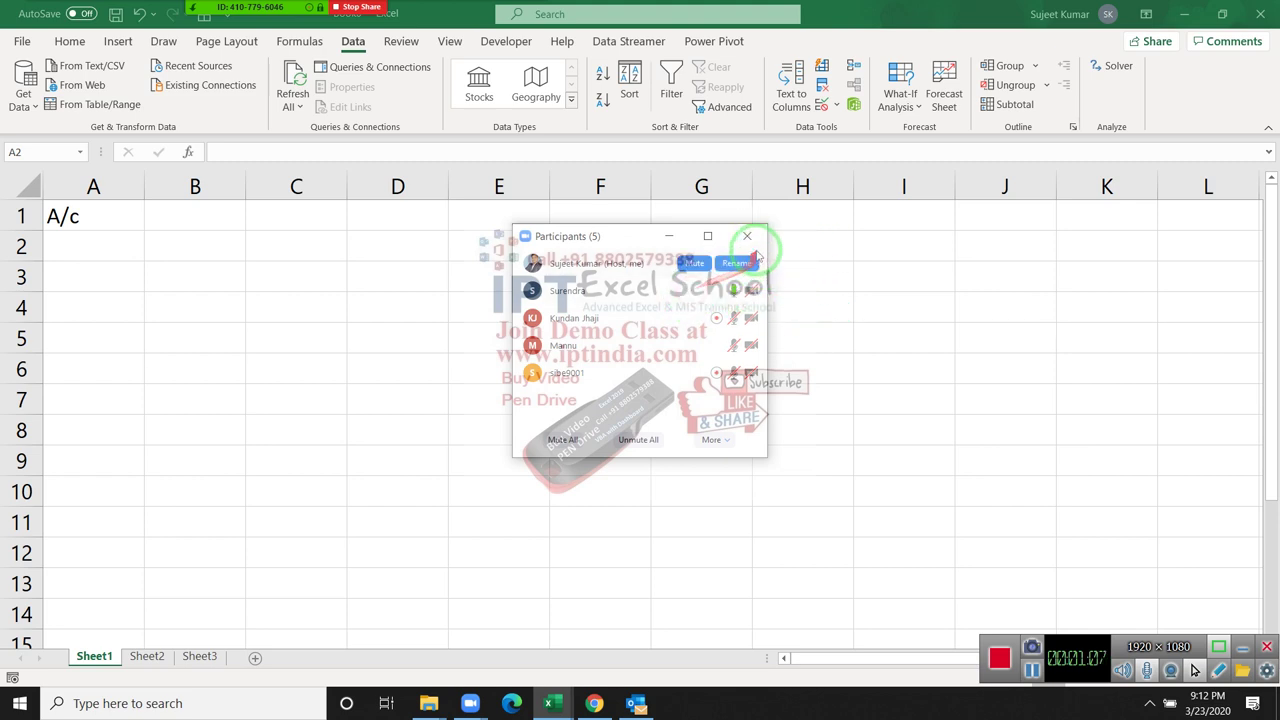
left_click(747, 236)
left_click(103, 252)
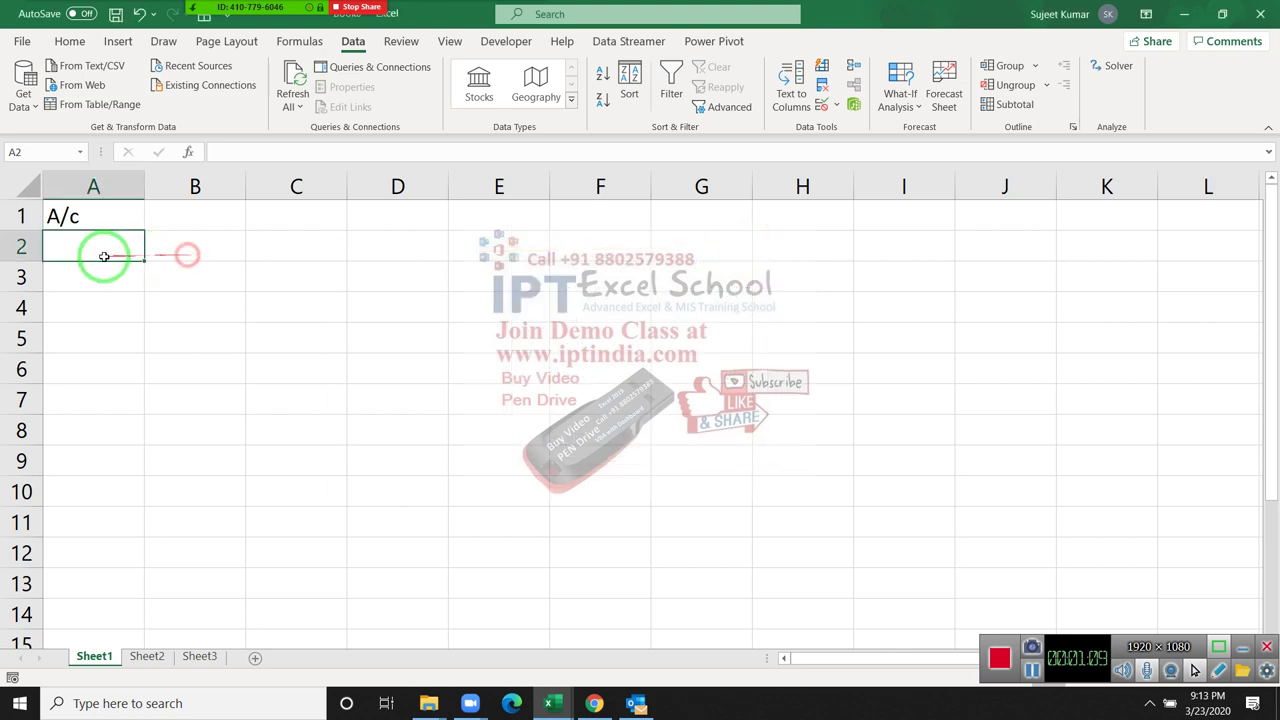
Step: Give A2 a Custom validation rule =COUNTIF(A:A,A2)<=1 blocking duplicate account numbers
left_click(822, 104)
left_click(556, 350)
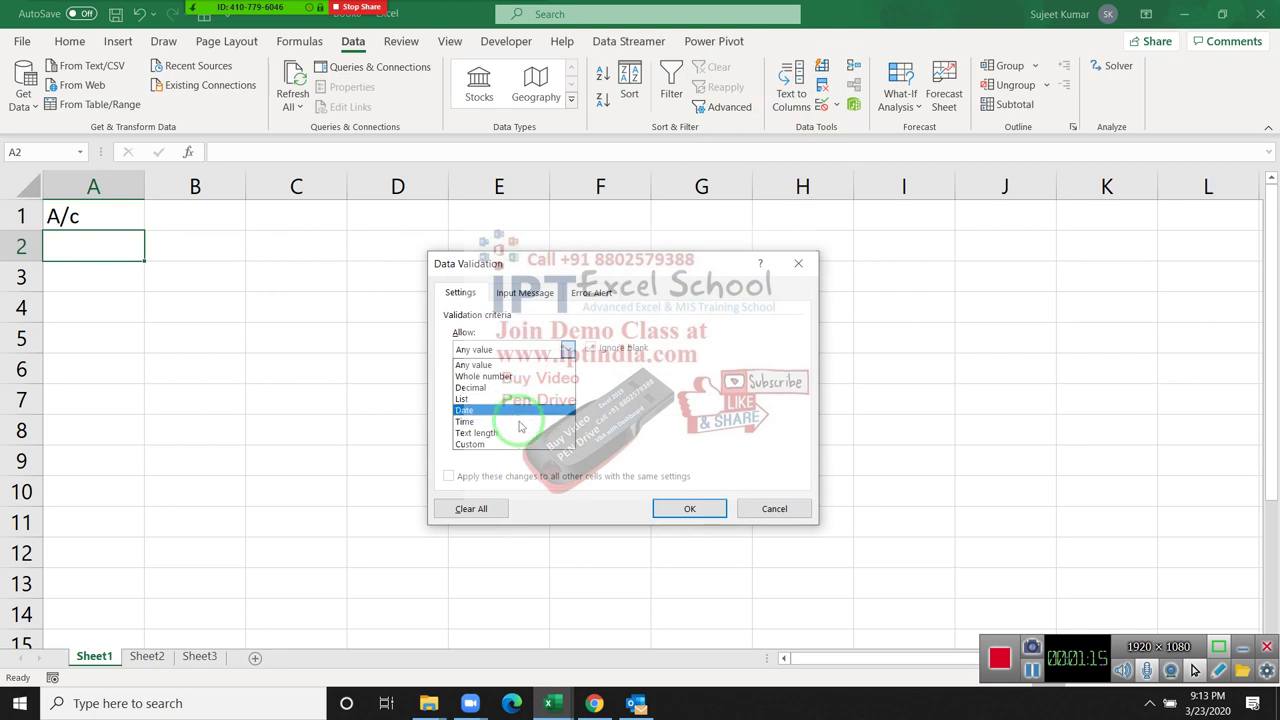
left_click(515, 443)
left_click(503, 419)
type("=countif")
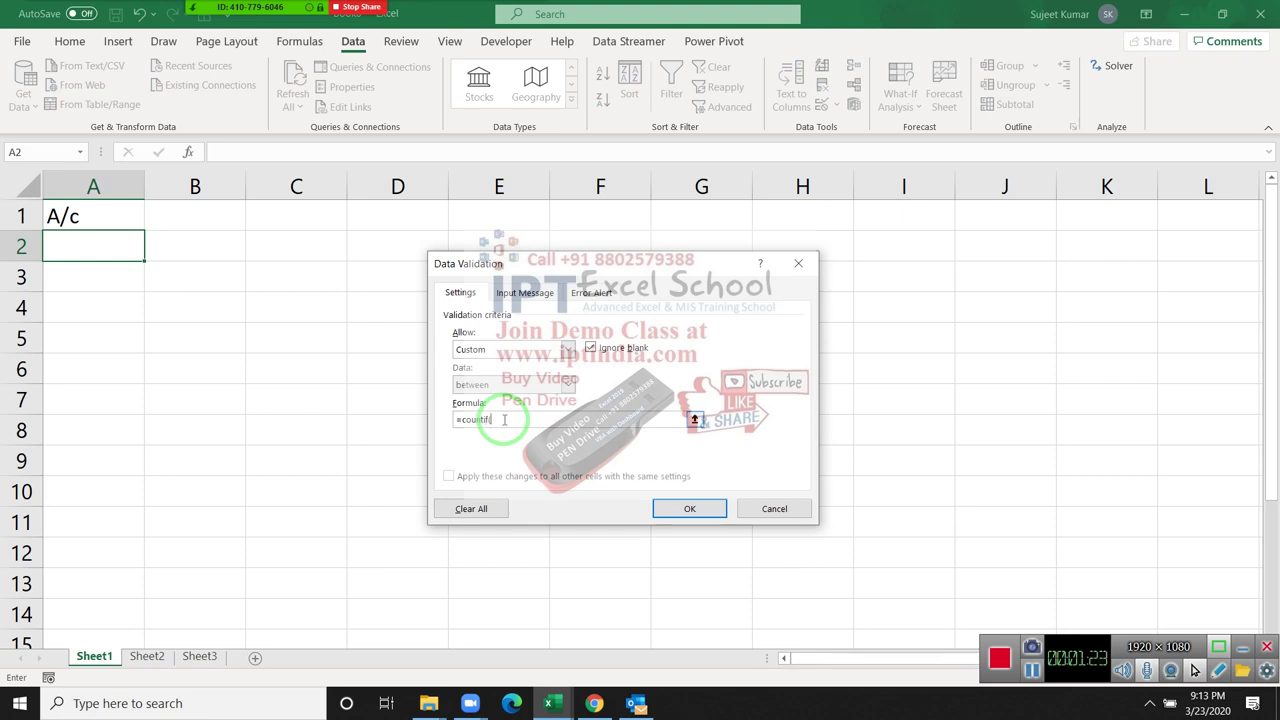
type("(")
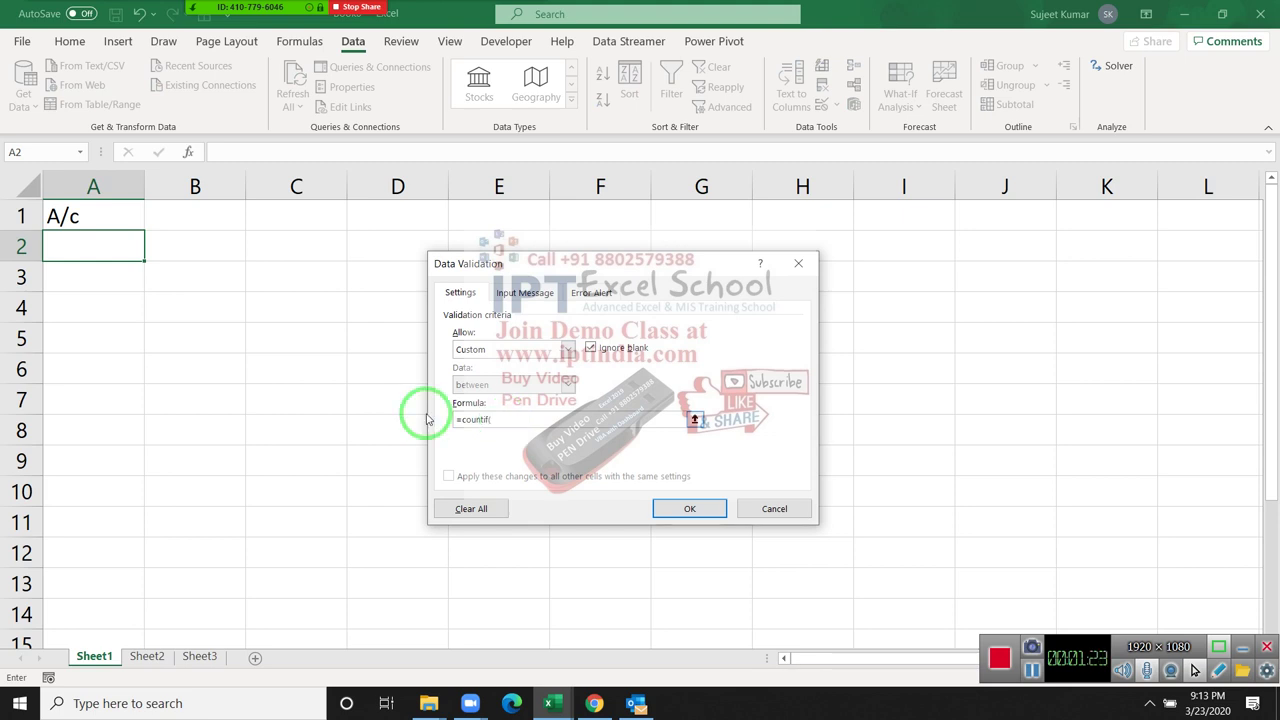
left_click(92, 187)
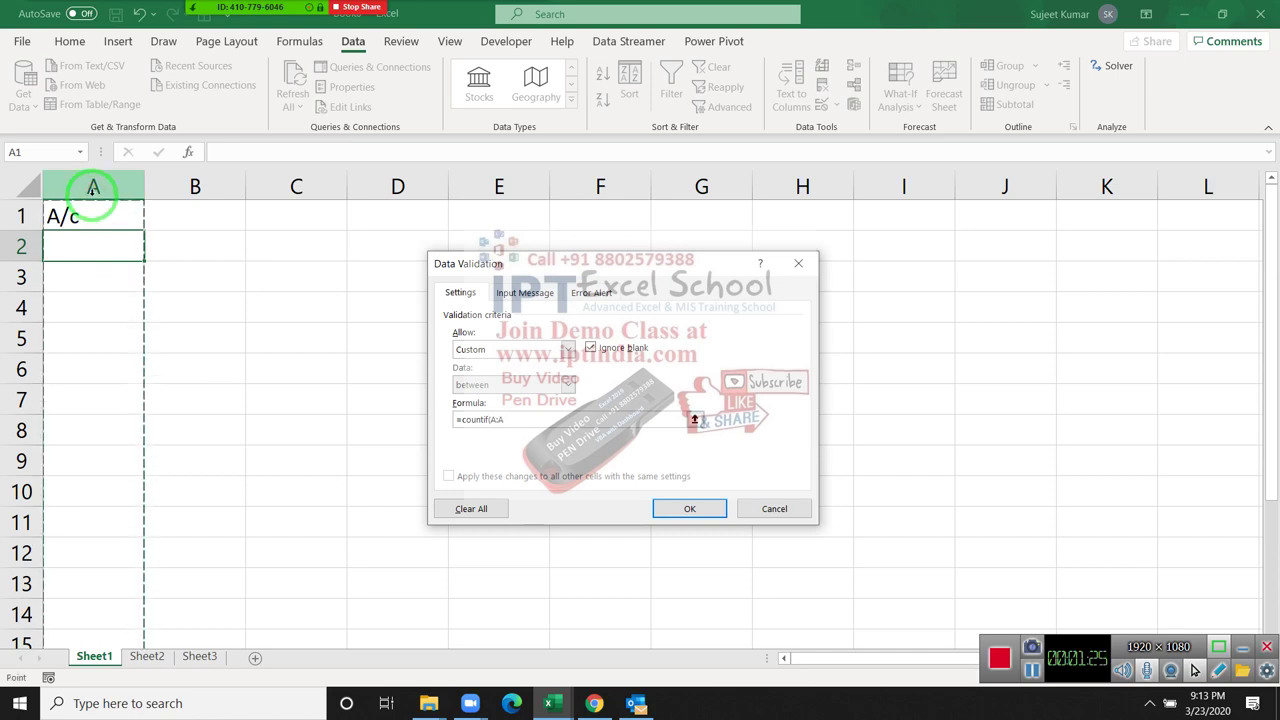
type(",")
left_click(89, 246)
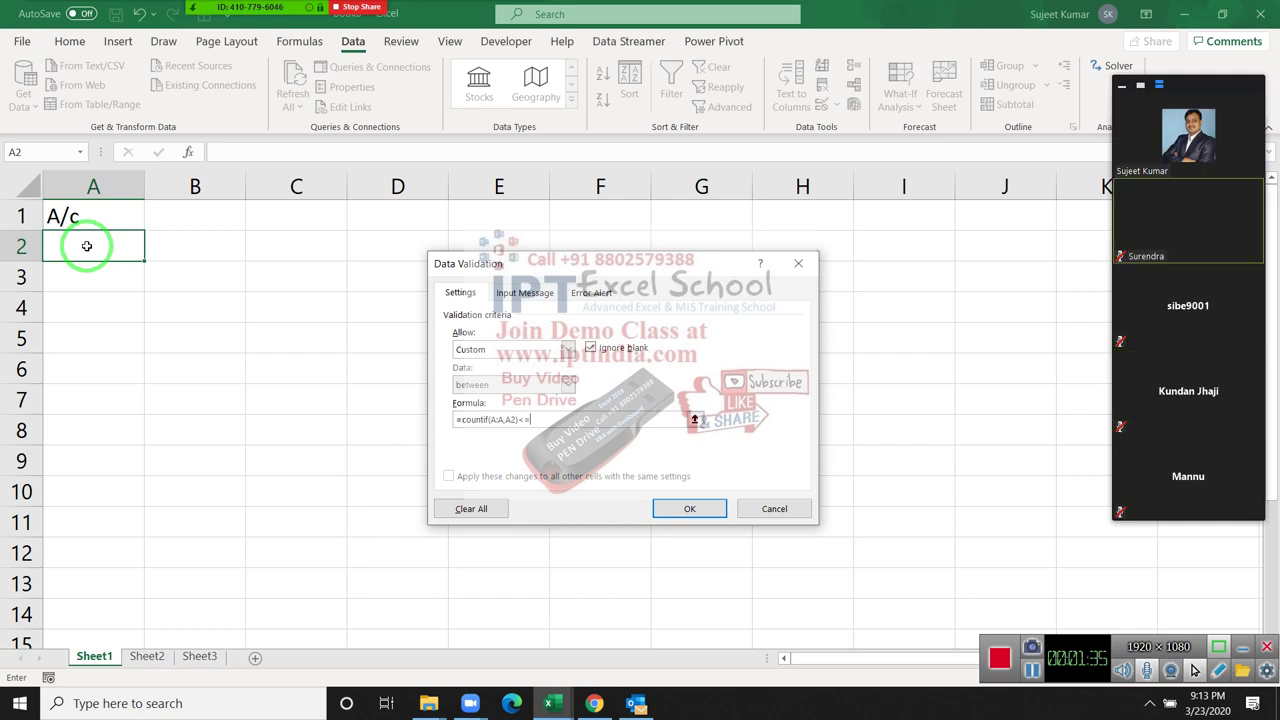
mouse_move(250, 41)
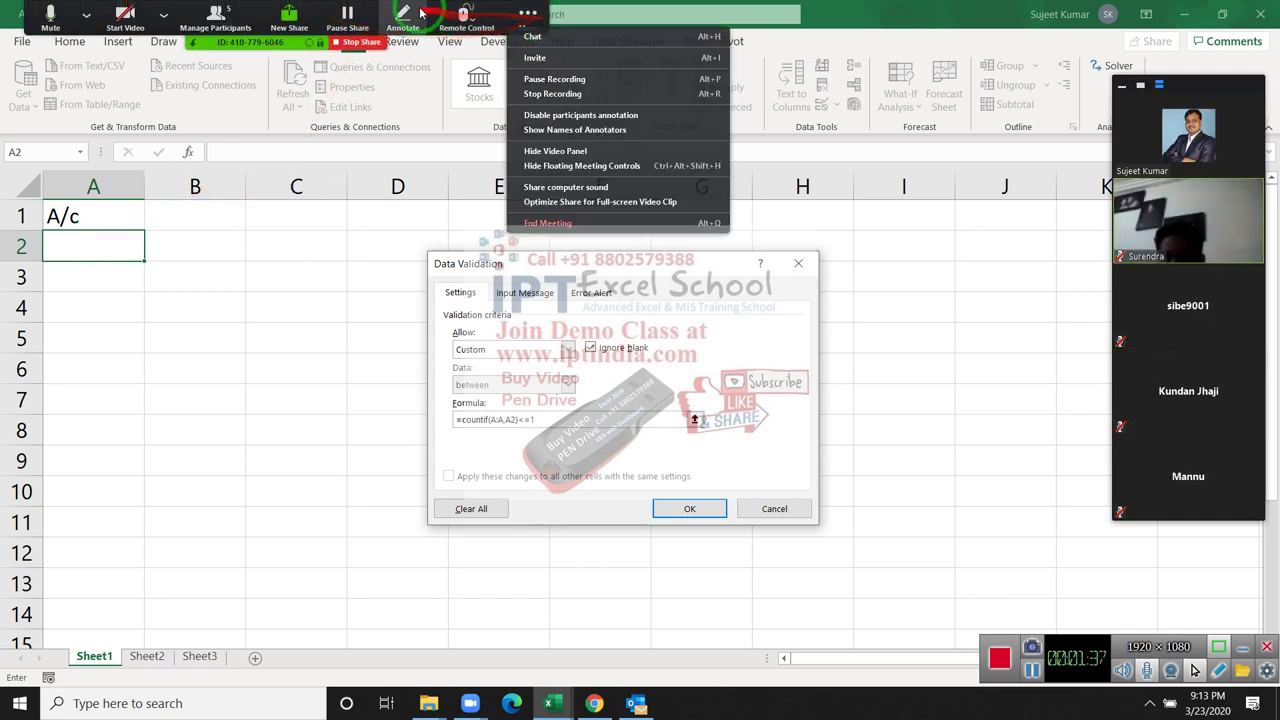
left_click(214, 22)
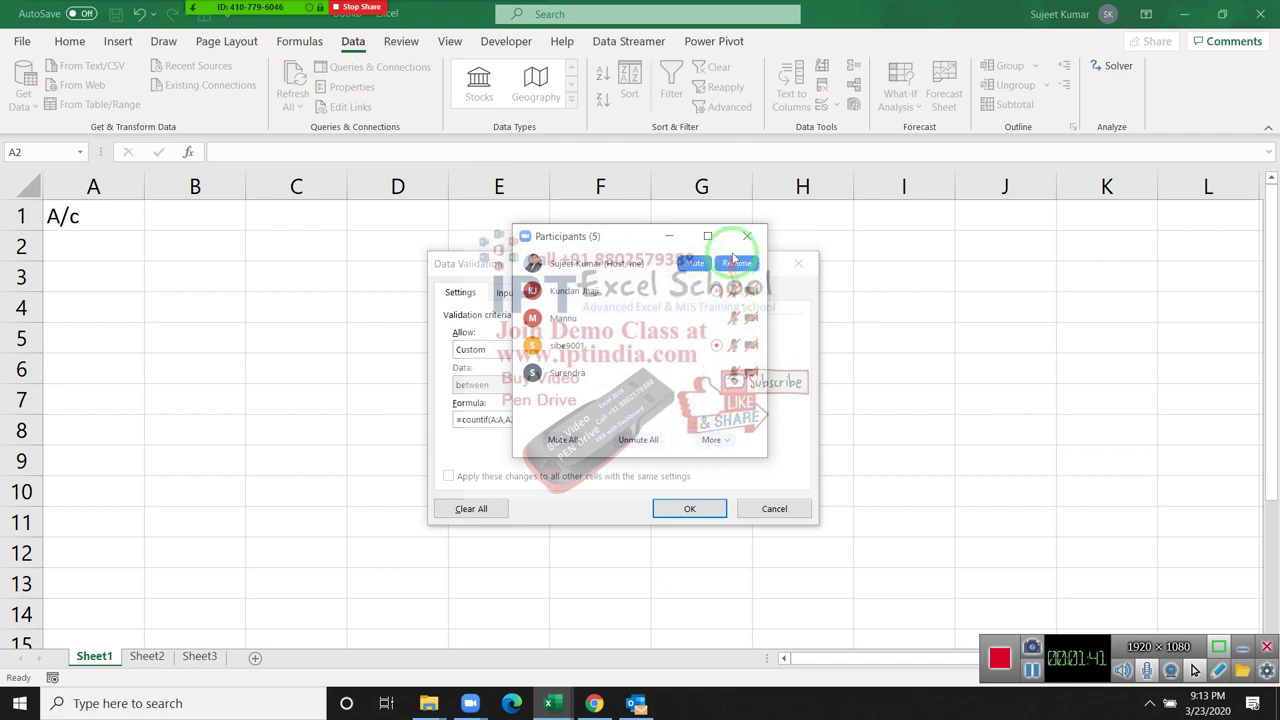
left_click(738, 240)
left_click(520, 430)
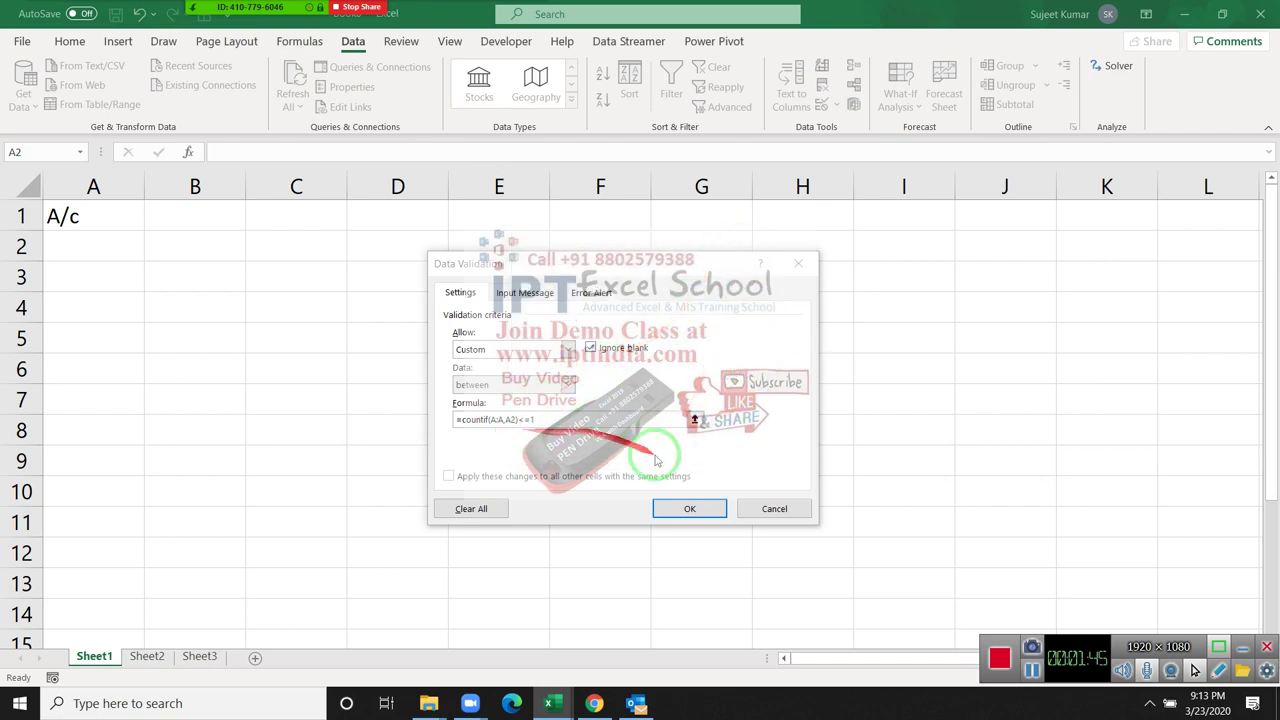
left_click(688, 508)
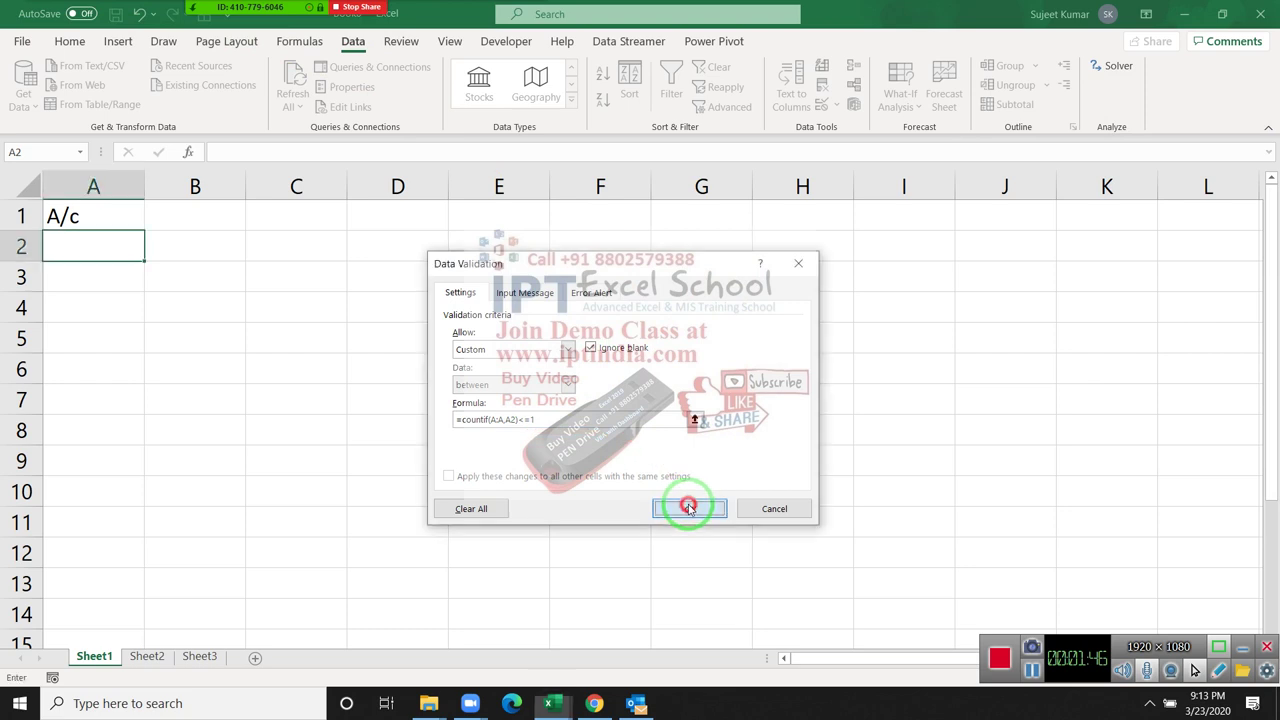
Step: Copy A2 and paste only its validation rule into A3:A86 with Paste Special
left_click(93, 249)
key("ctrl+c")
left_click_drag(91, 269, 81, 483)
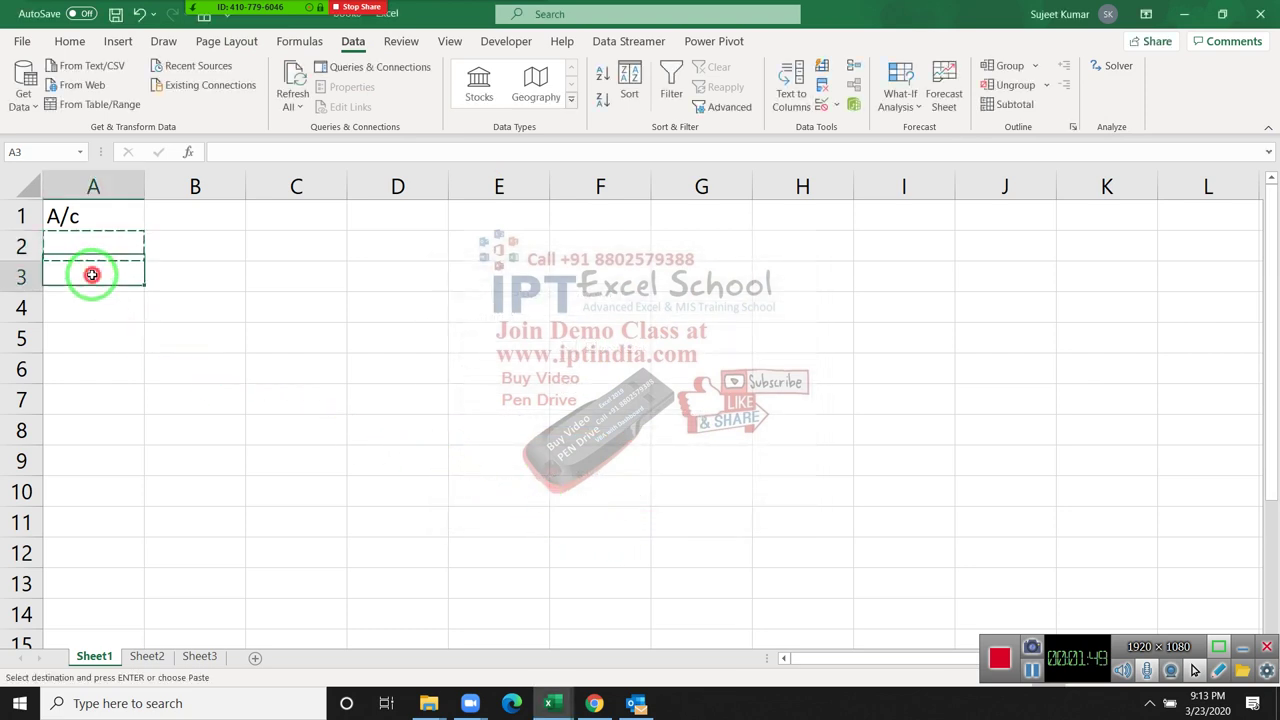
right_click(81, 483)
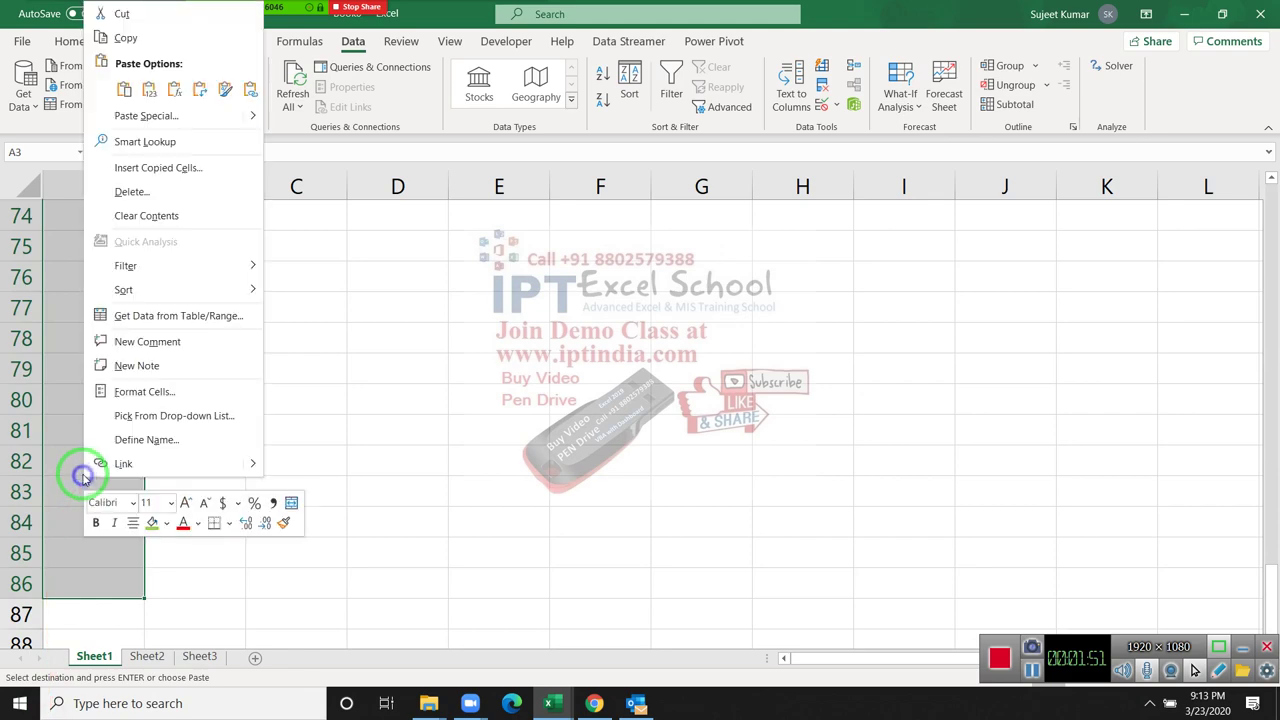
left_click(150, 116)
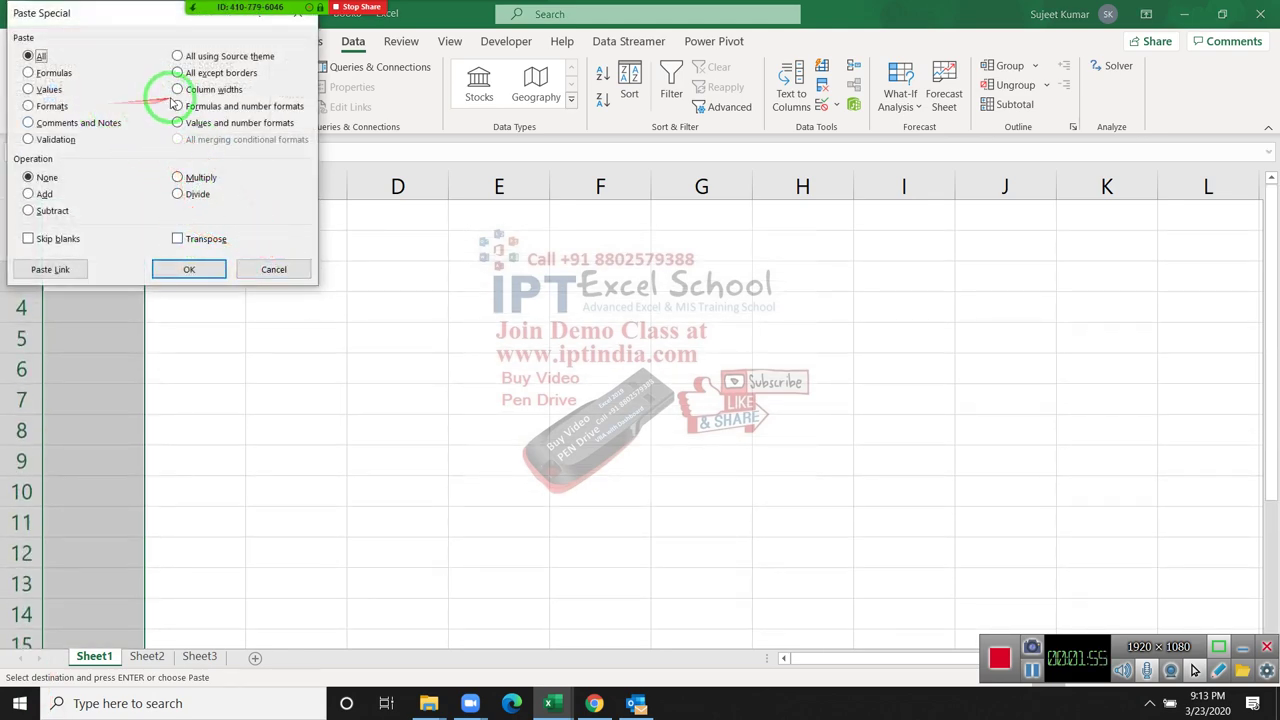
left_click(60, 139)
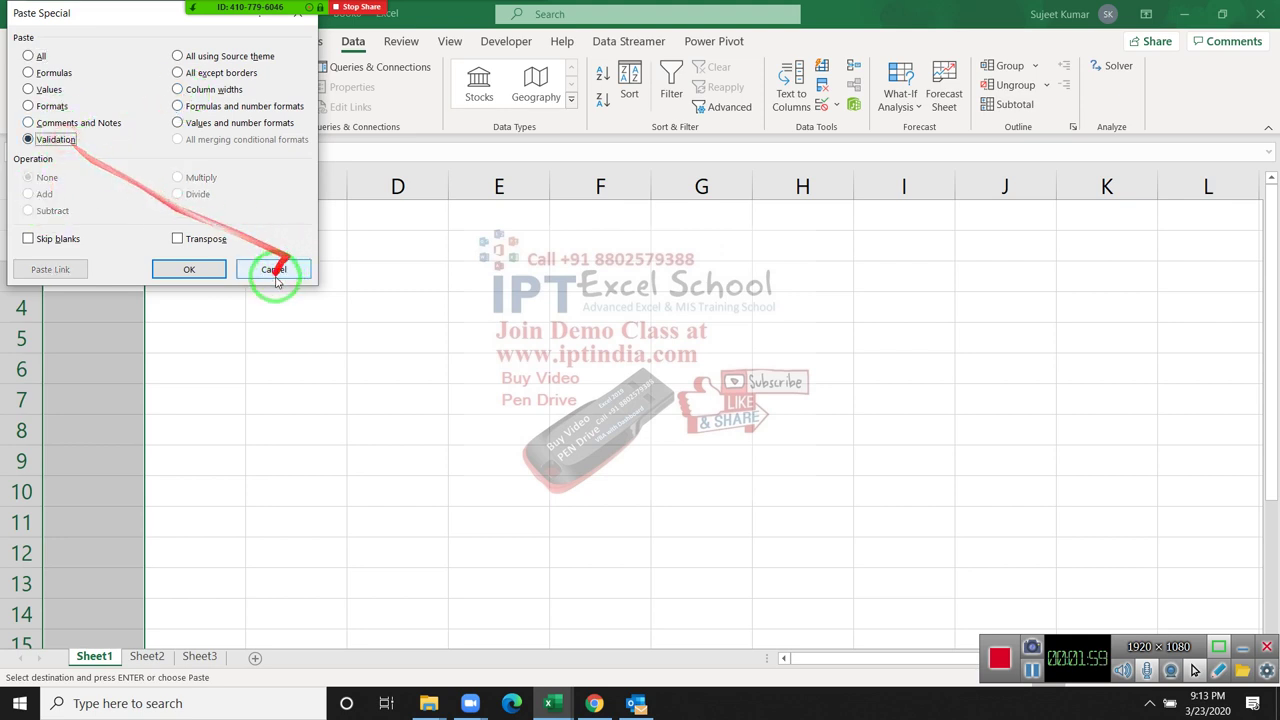
left_click(190, 269)
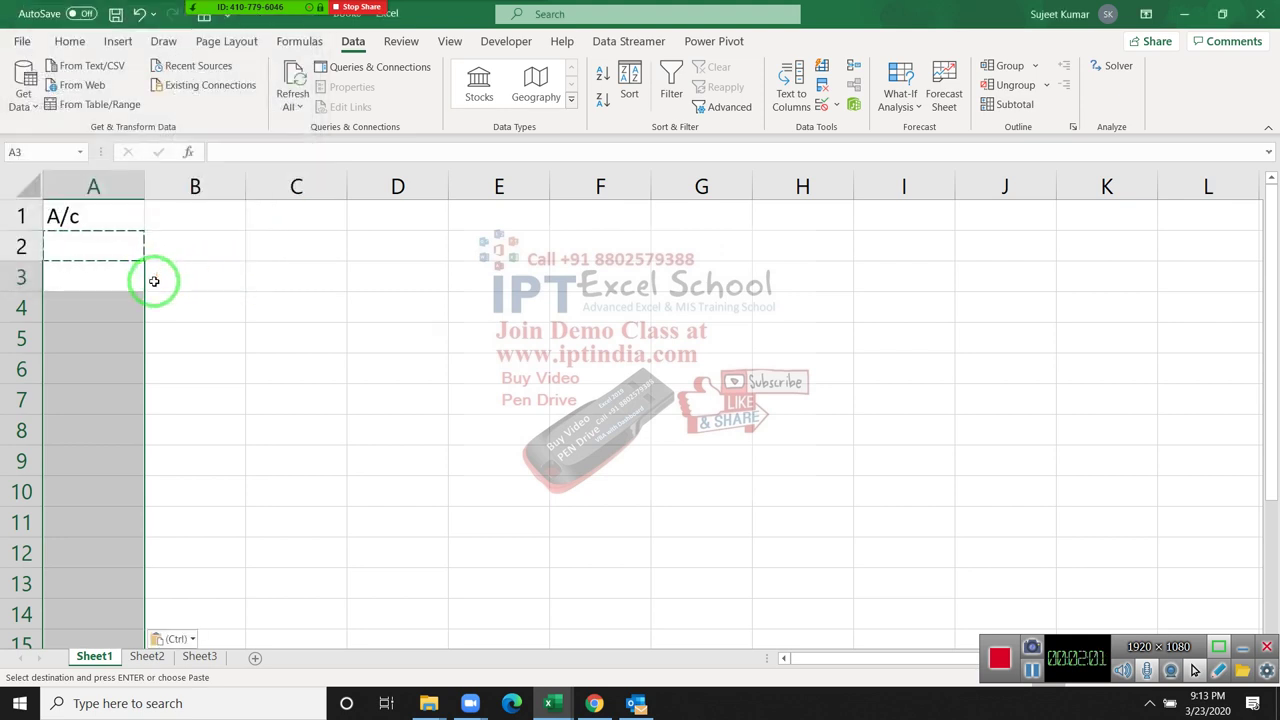
Step: Enter 1 in A2, then test the rule with a duplicate 1 in A7
left_click(115, 244)
type("1")
key("Return")
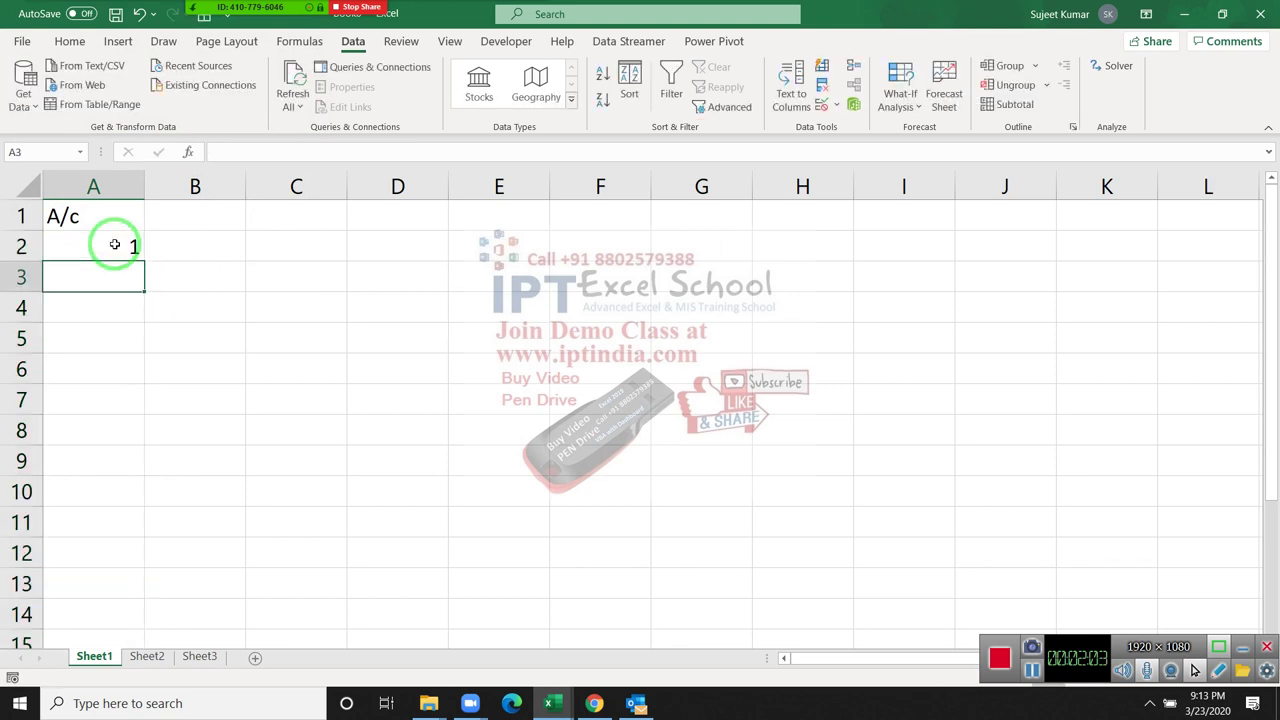
key("Down")
key("Down")
key("Down")
key("Down")
type("1")
key("Return")
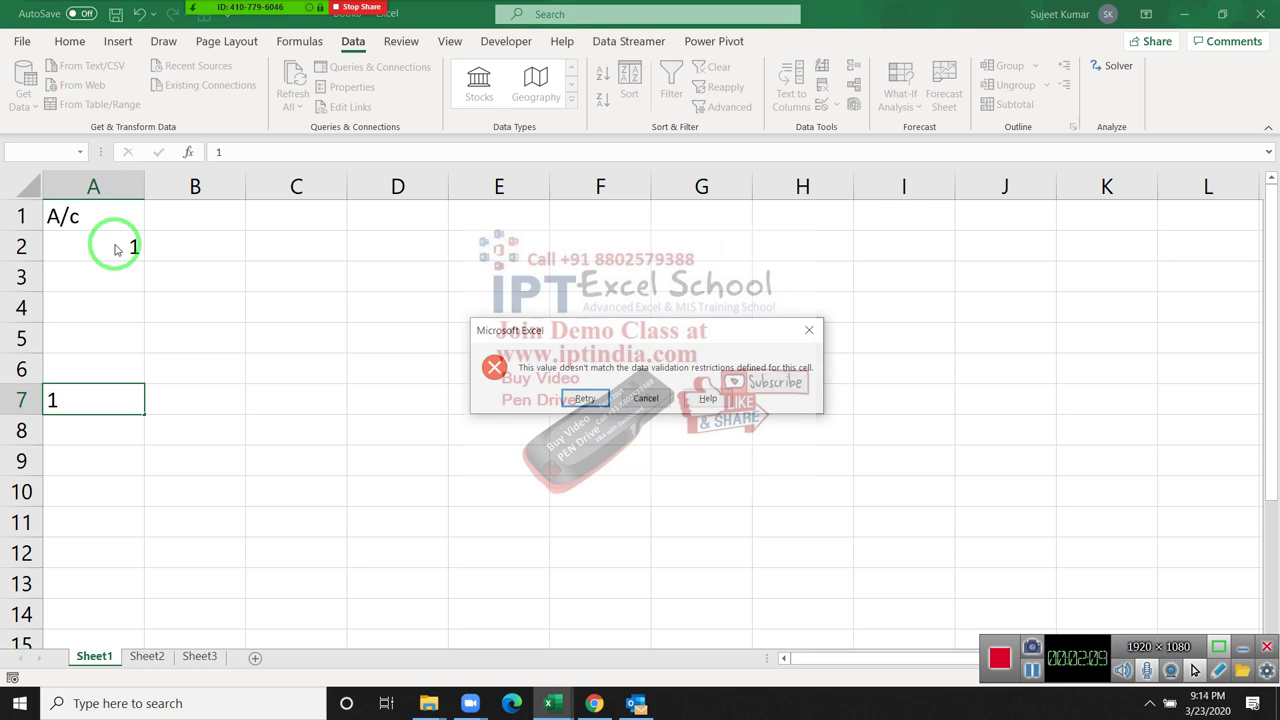
Step: Retry the rejected entry with 2 in A7, then reselect cell A2
key("Return")
key("Return")
key("Return")
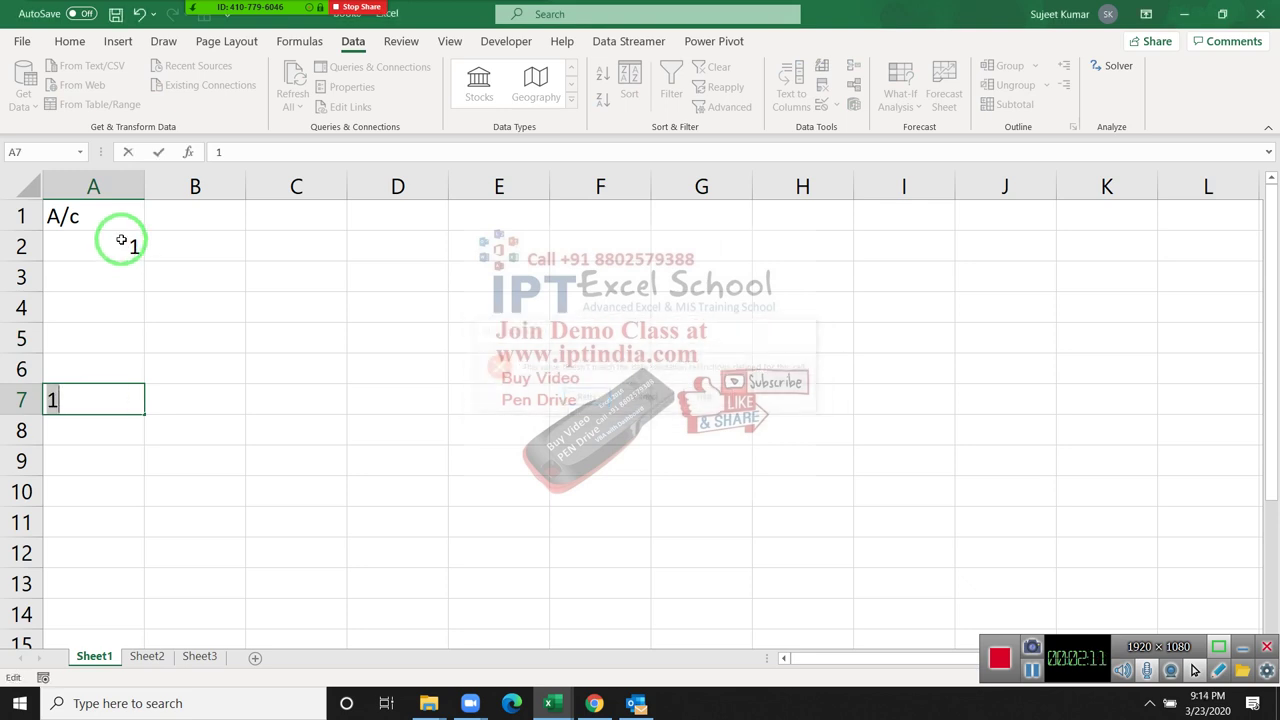
key("Return")
key("Return")
type("2")
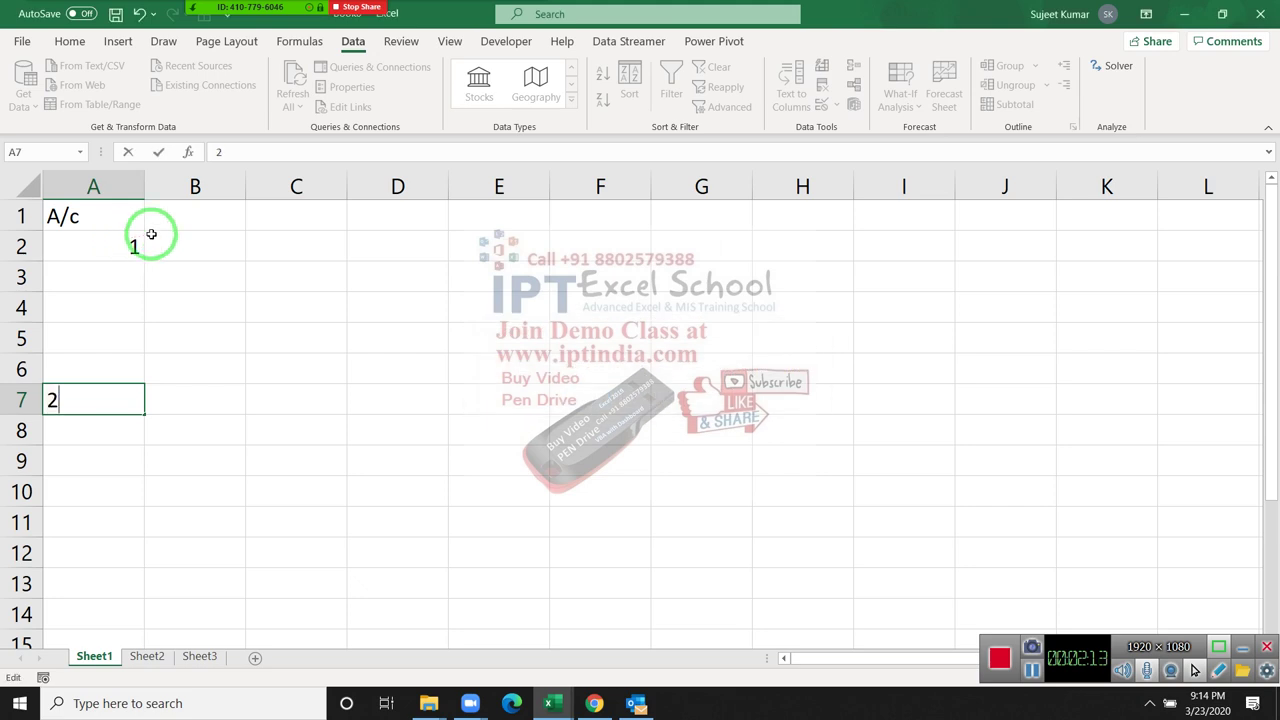
key("Return")
key("Up")
key("Up")
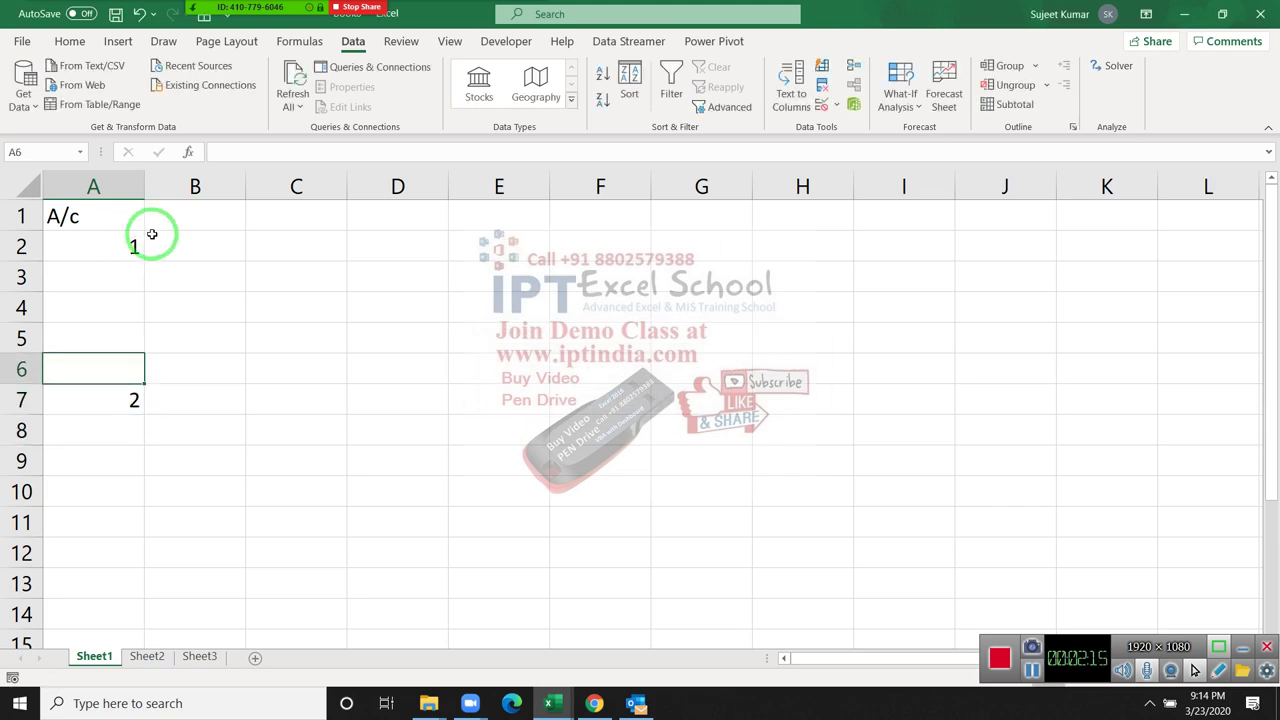
left_click(121, 180)
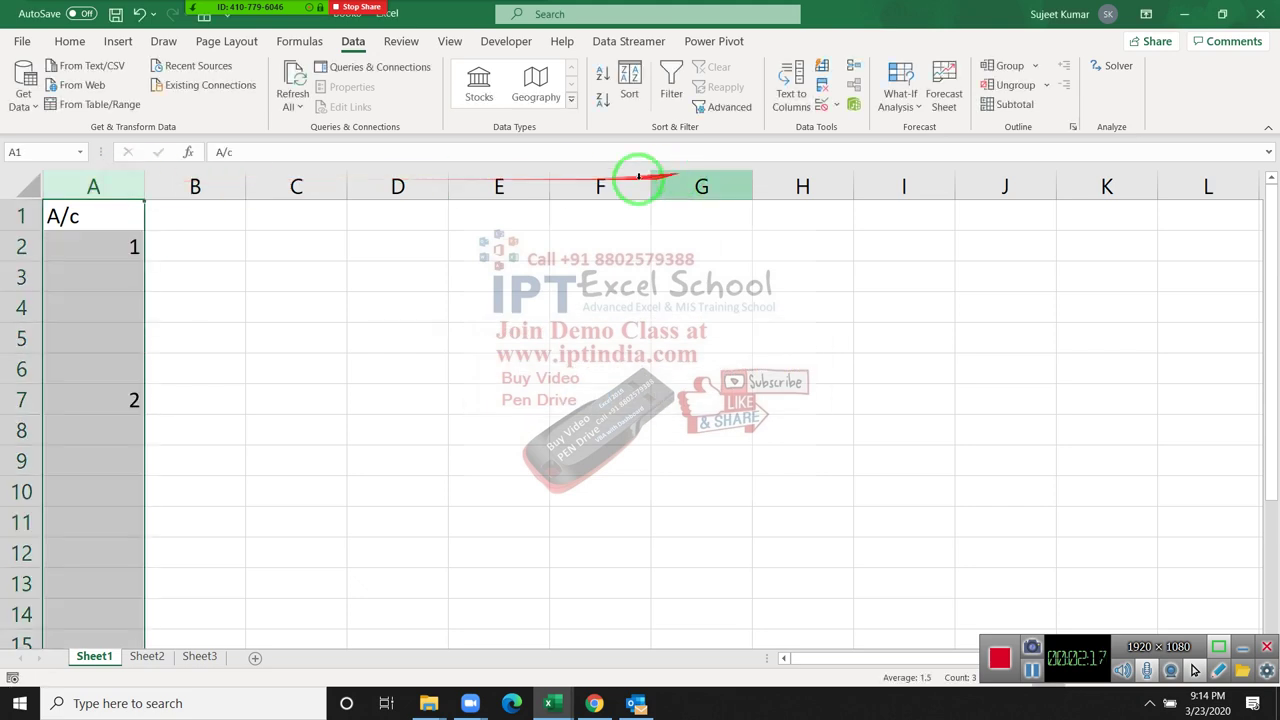
left_click(102, 236)
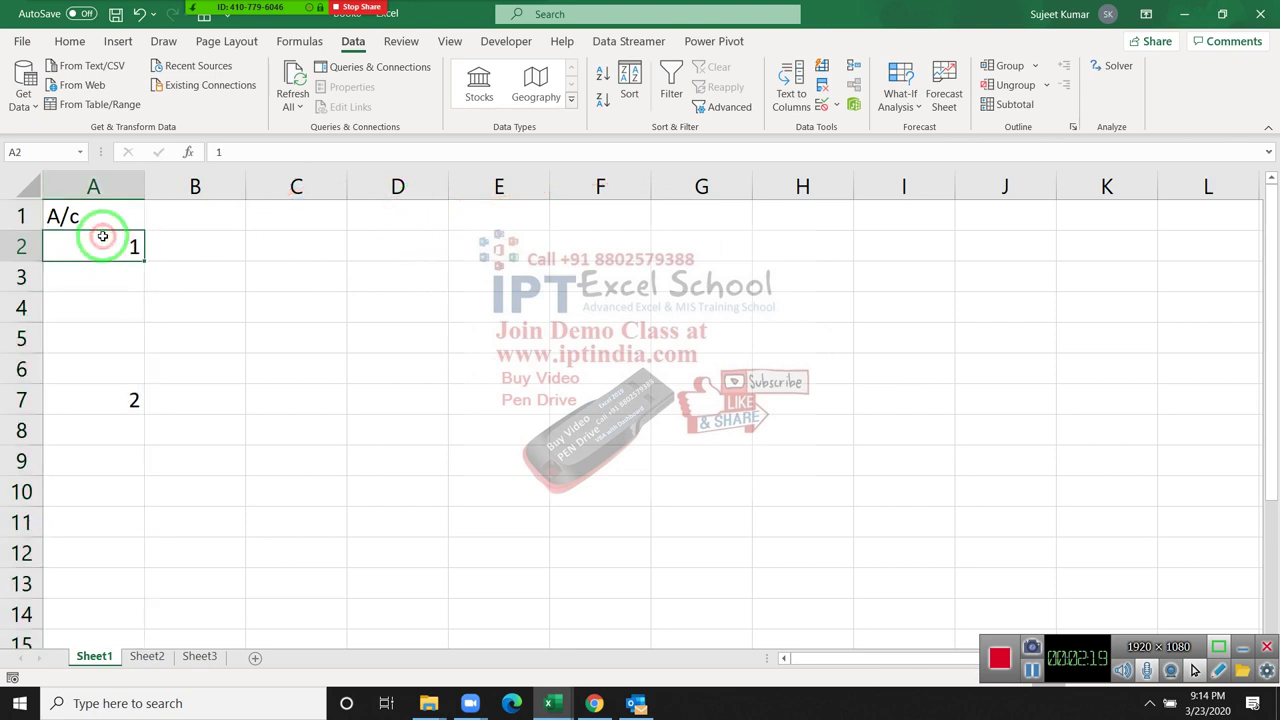
Step: Set A2's error alert title to 'Duplicate A/c' with message 'This A/c Number Have Entered'
left_click(822, 104)
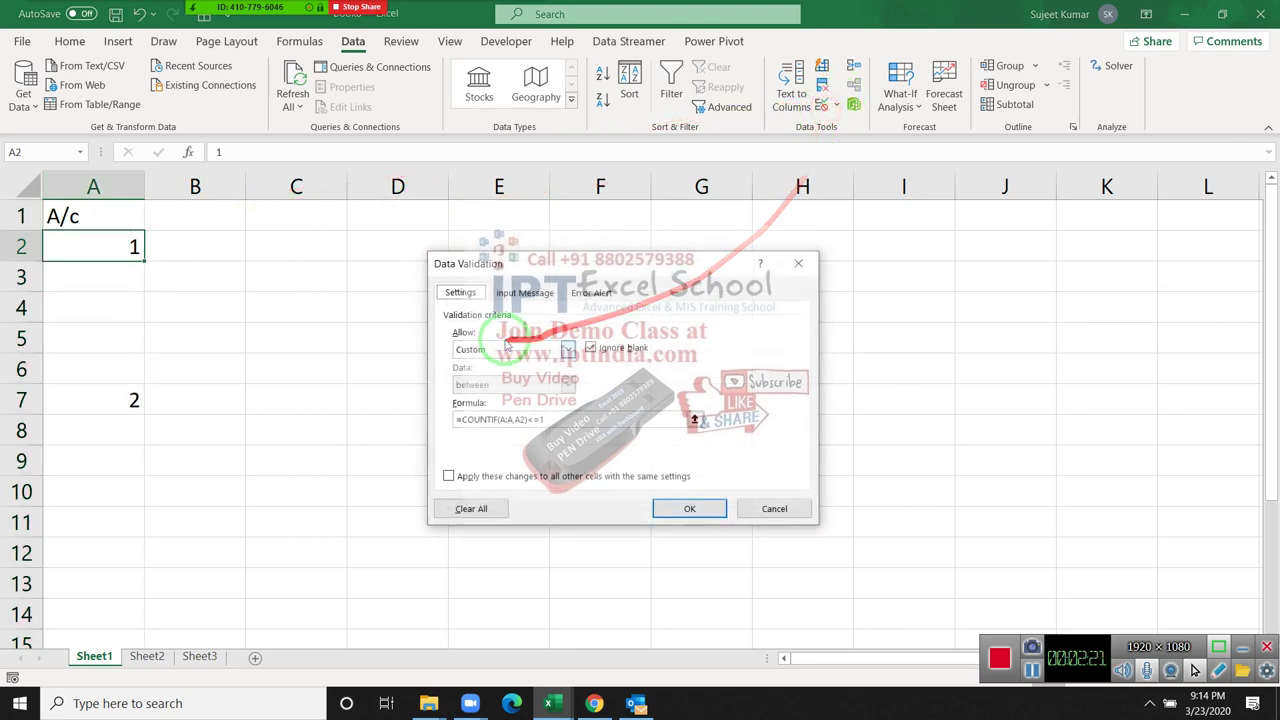
left_click(592, 295)
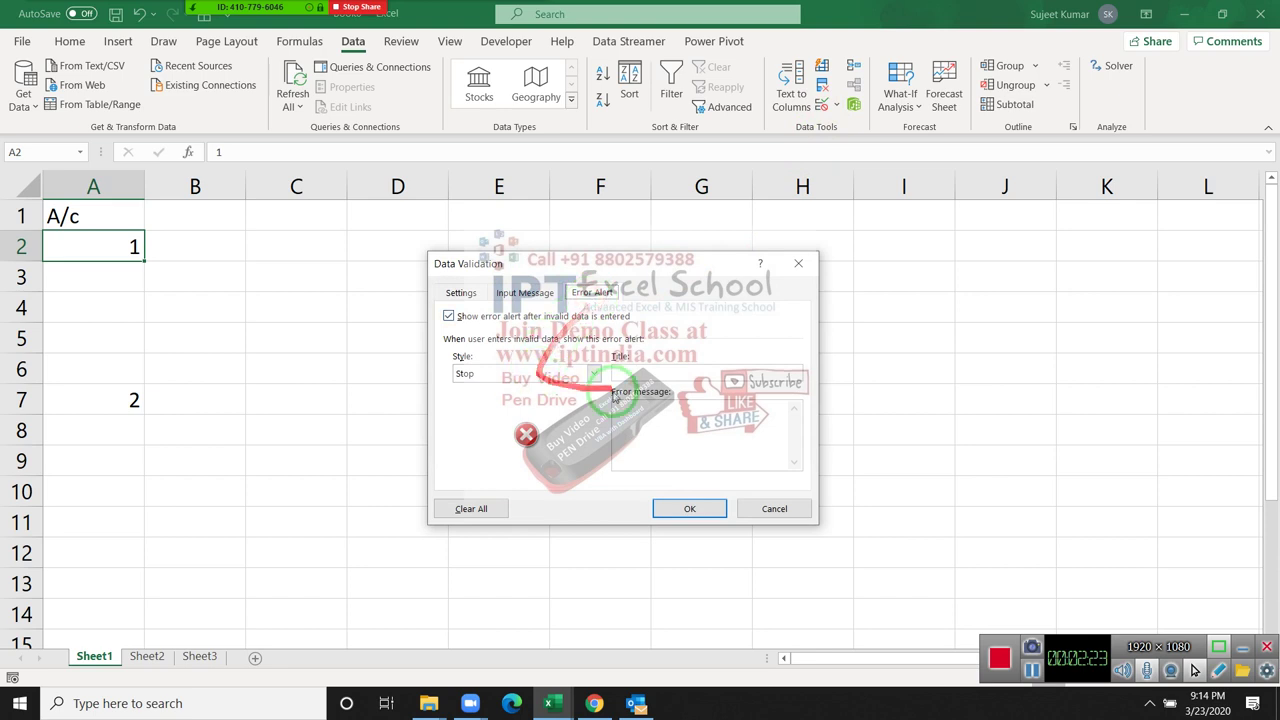
left_click(636, 370)
type("Duplicate A/c")
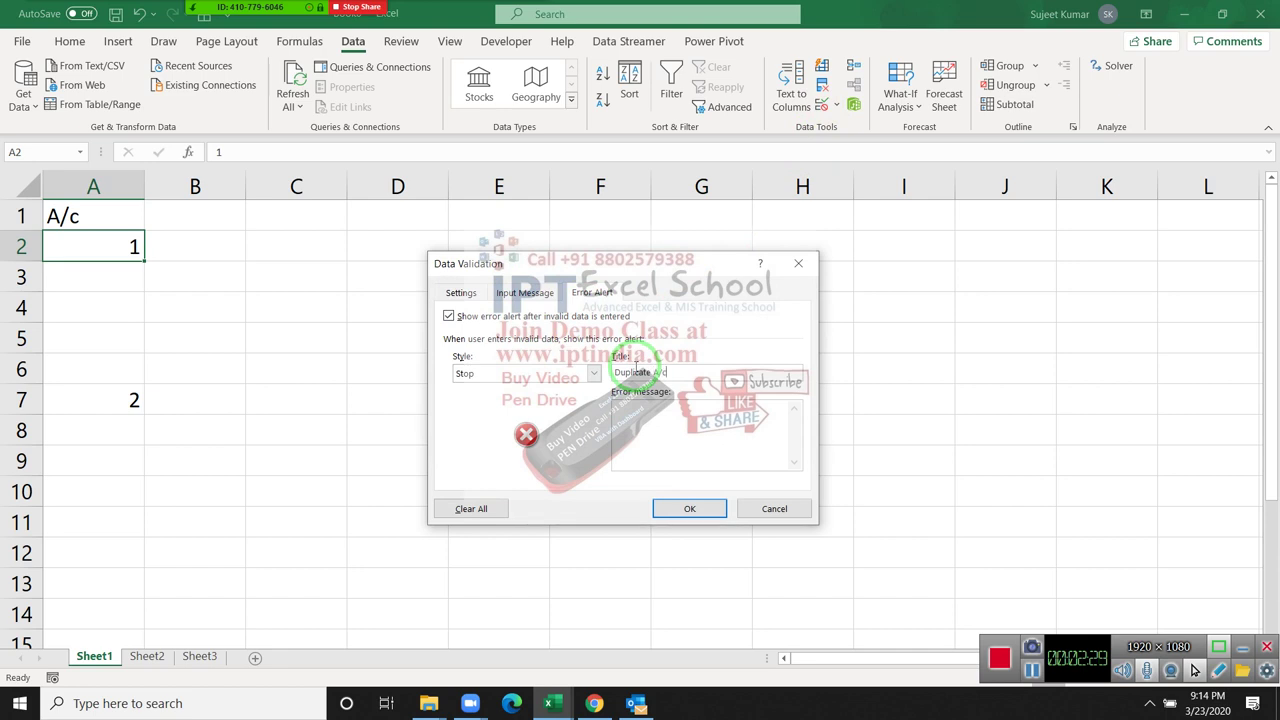
left_click(634, 421)
type("This A/c Number Have Entered")
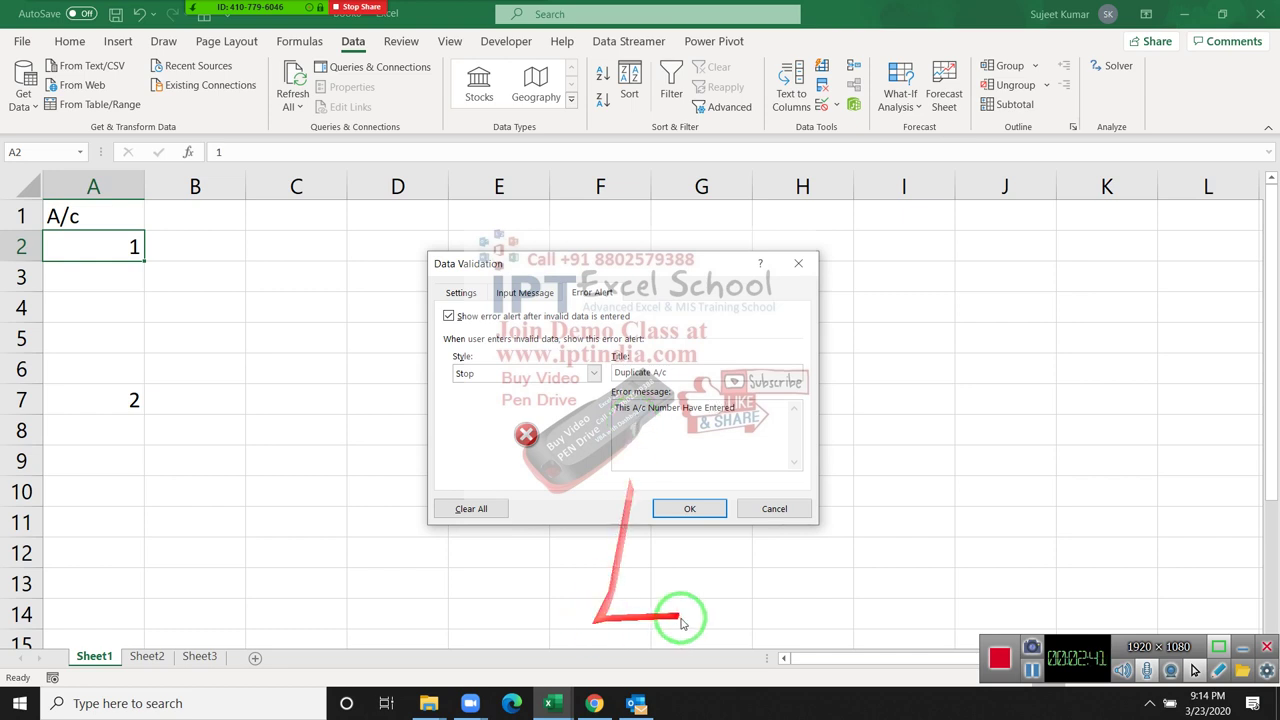
left_click(689, 508)
left_click(118, 326)
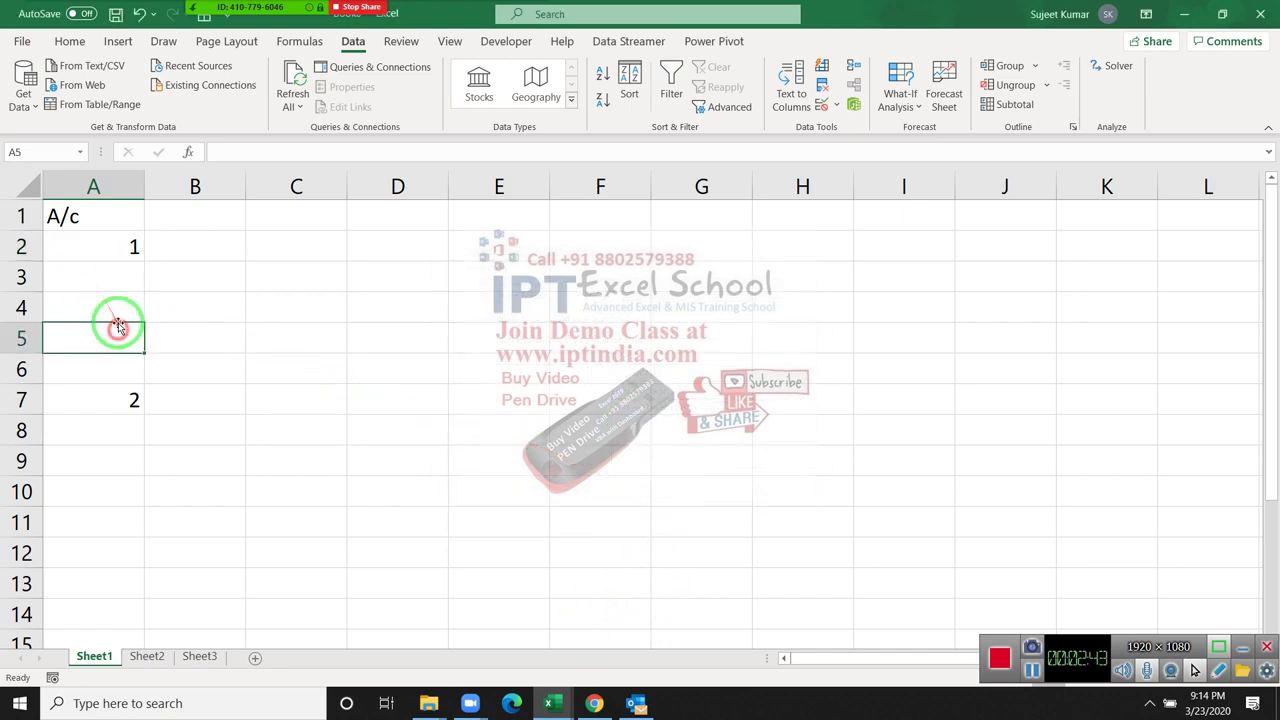
type("2")
key("Return")
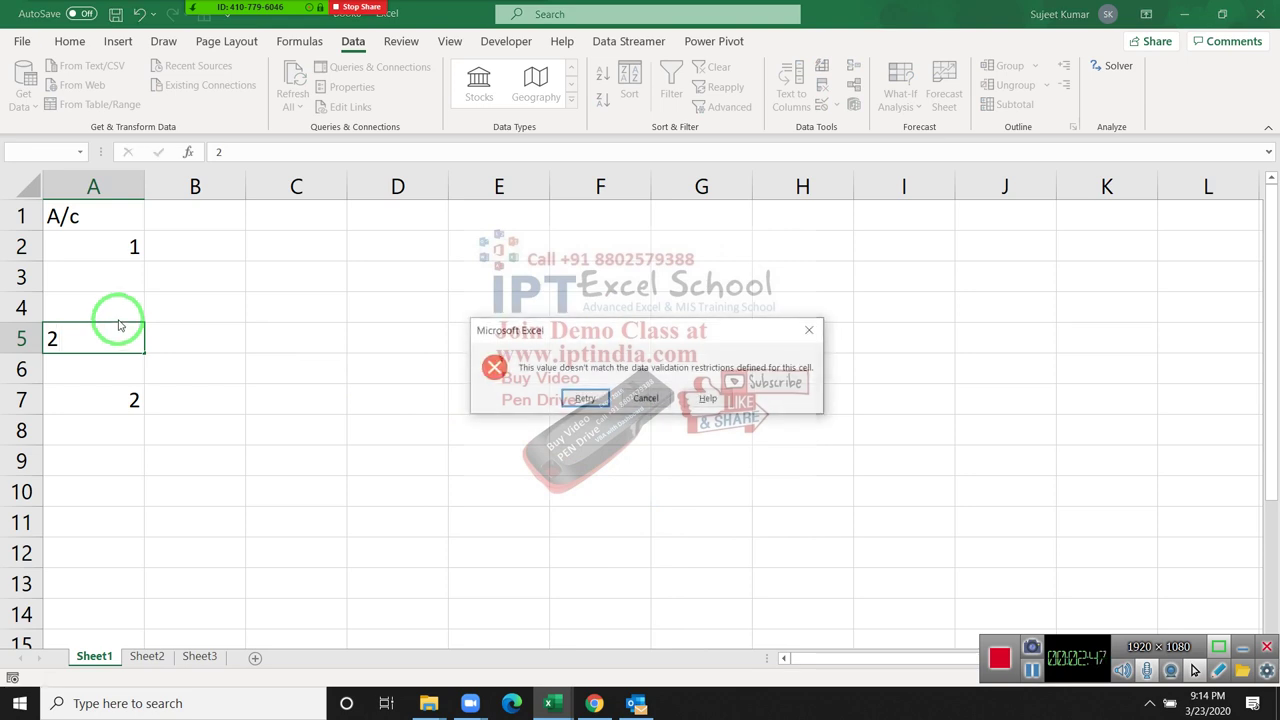
key("Escape")
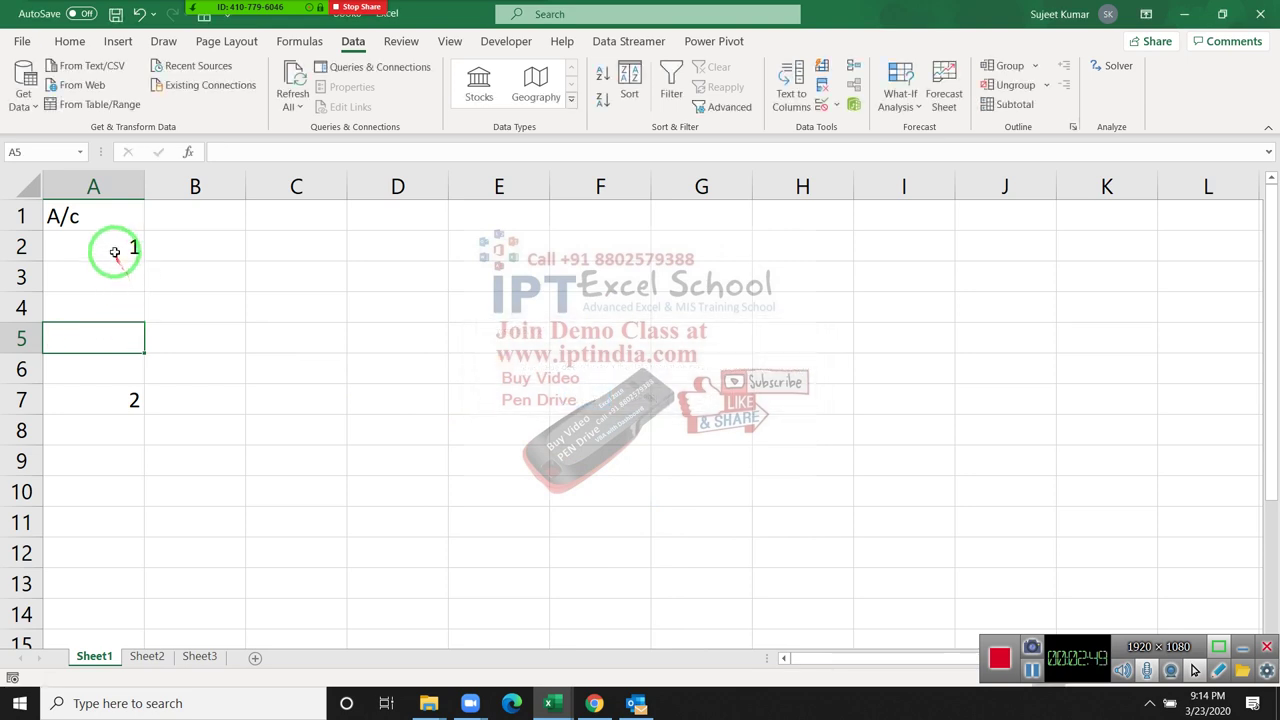
left_click(114, 247)
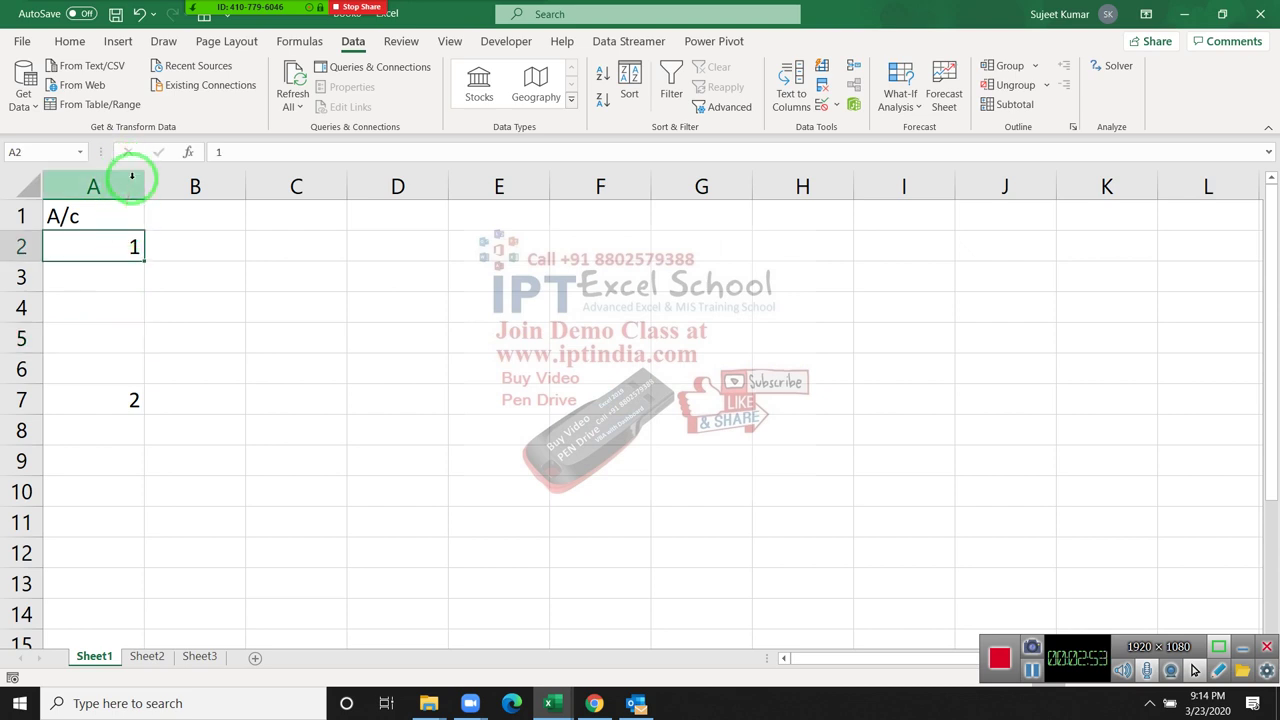
type("2")
key("Return")
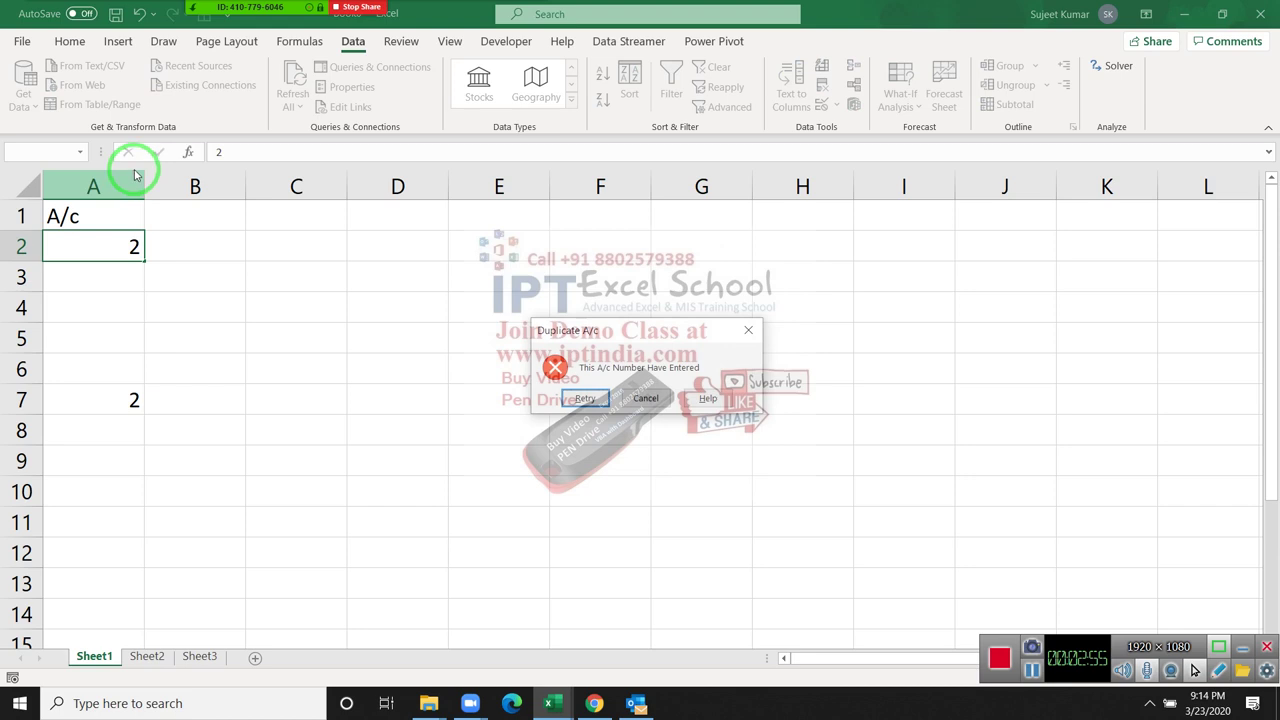
key("Escape")
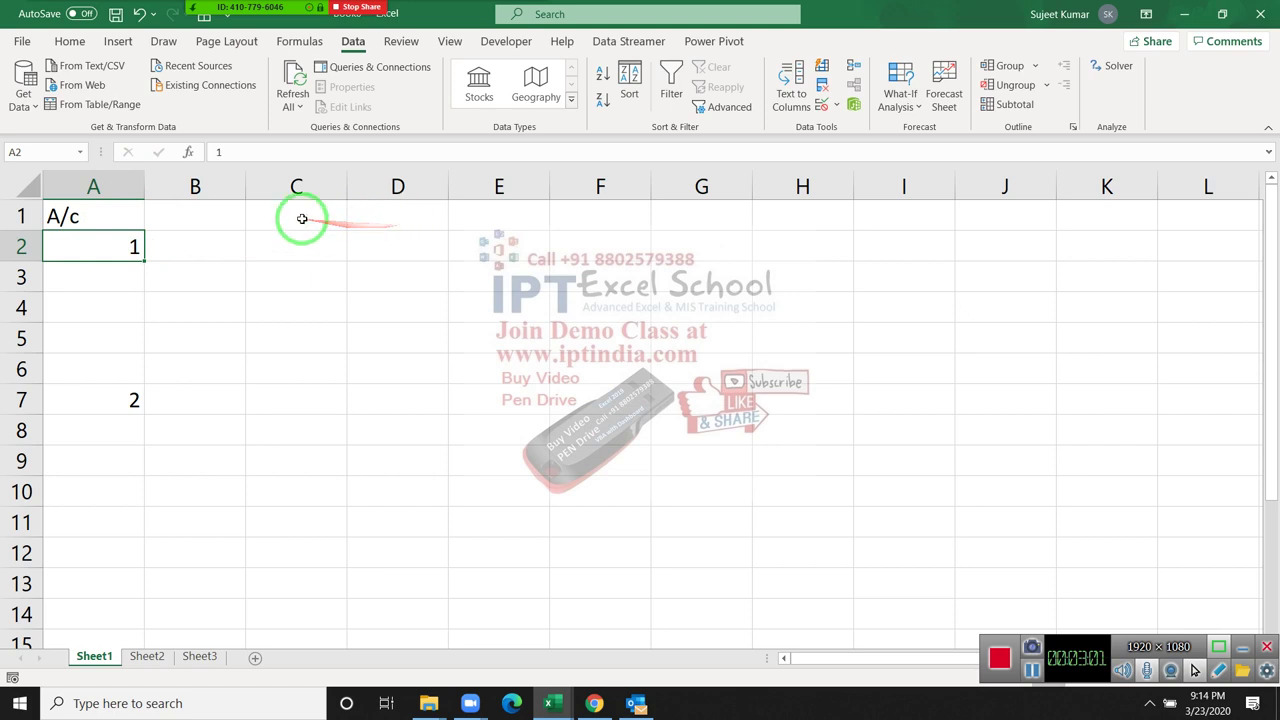
Step: Add the headings Fcode in D1 and Advance in E1
left_click(385, 219)
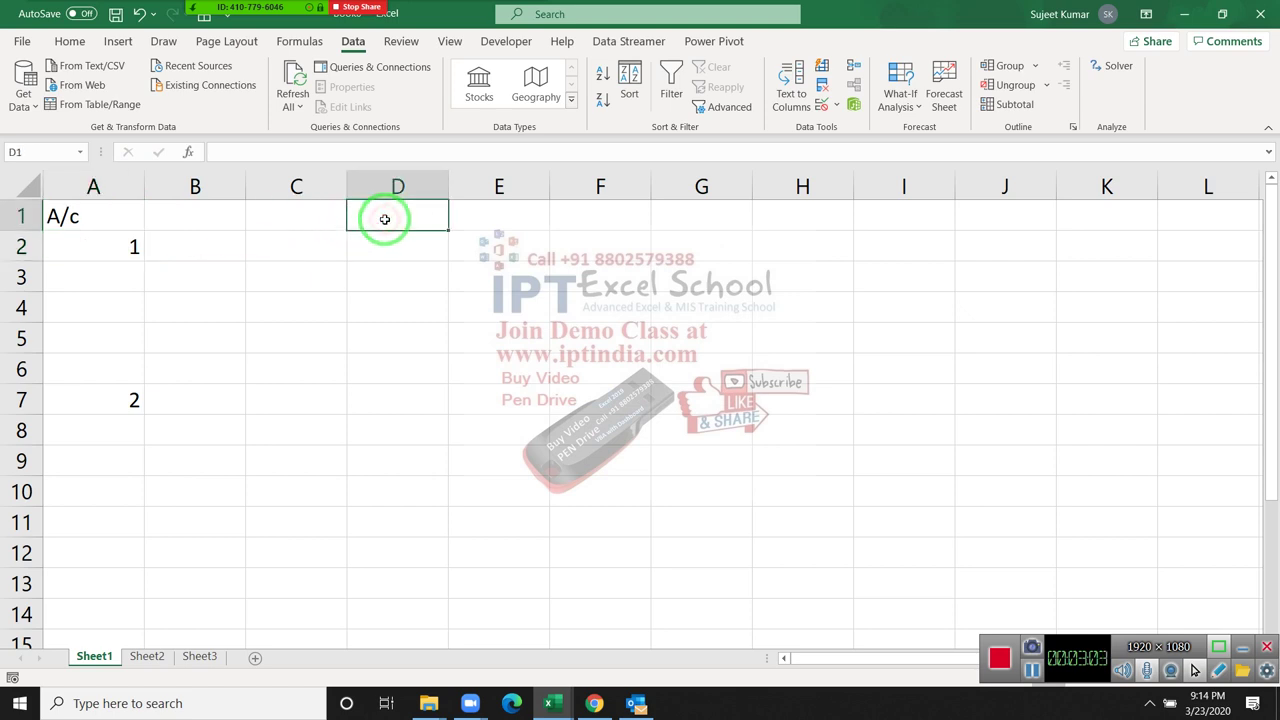
type("FCode")
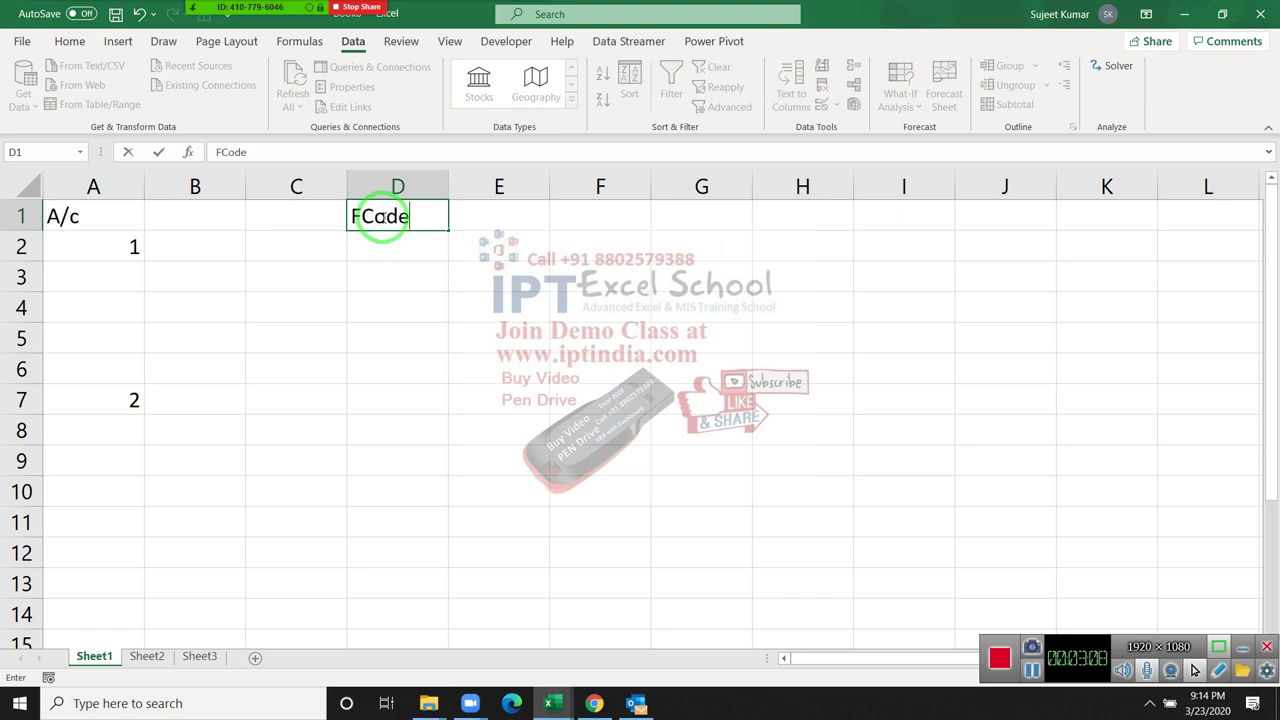
key("Return")
key("Up")
key("Right")
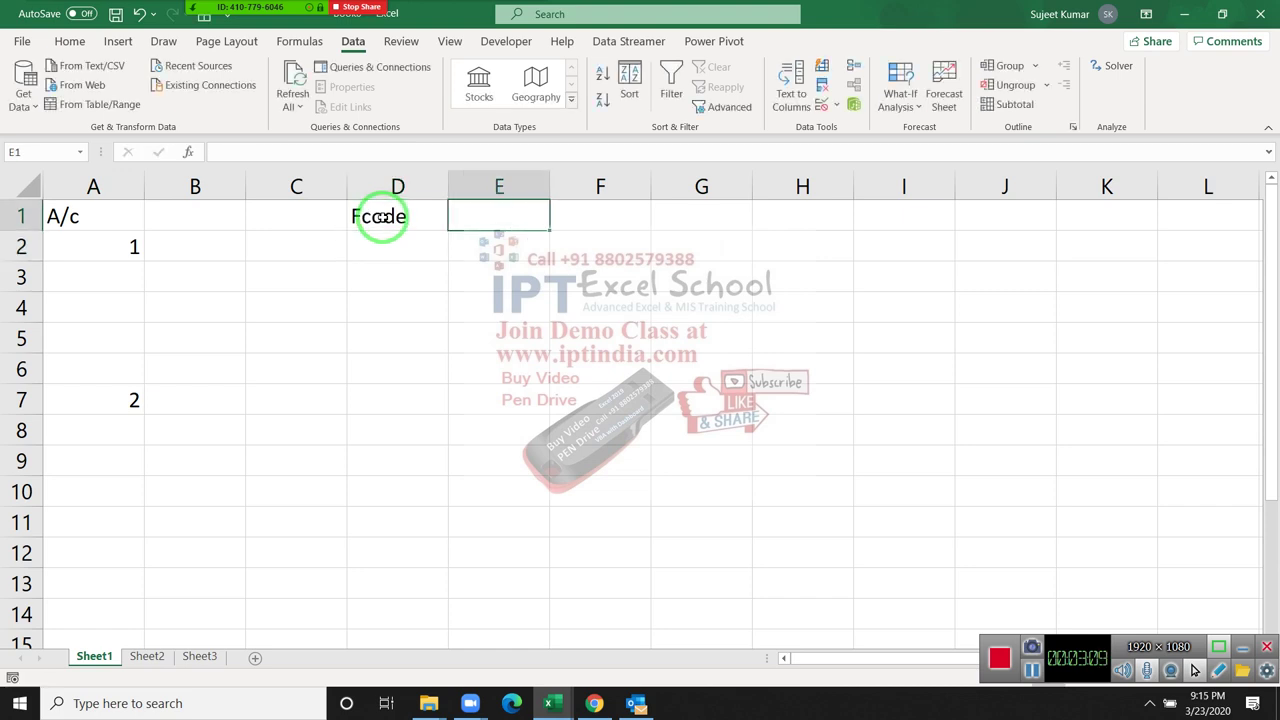
type("Advance")
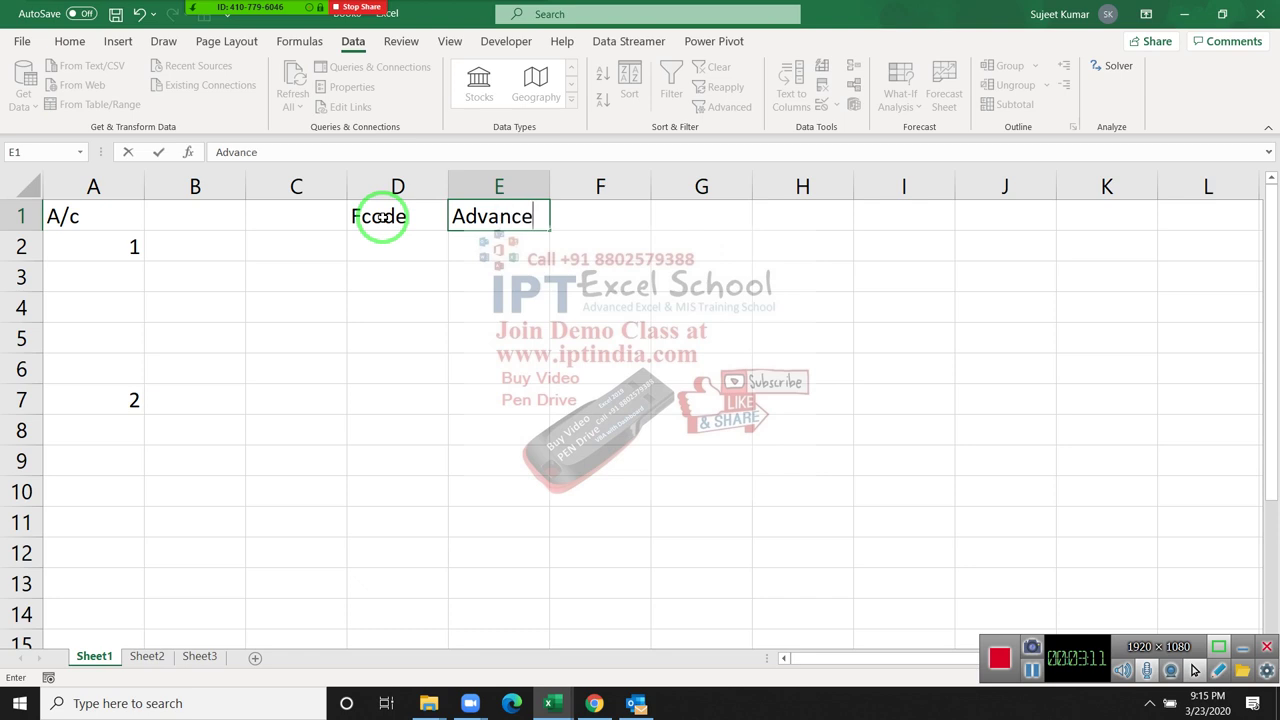
key("Return")
Step: Enter Fcodes 1, 2, 1 in D2:D4 and advances 5000 and 4500 in E2:E3
key("Left")
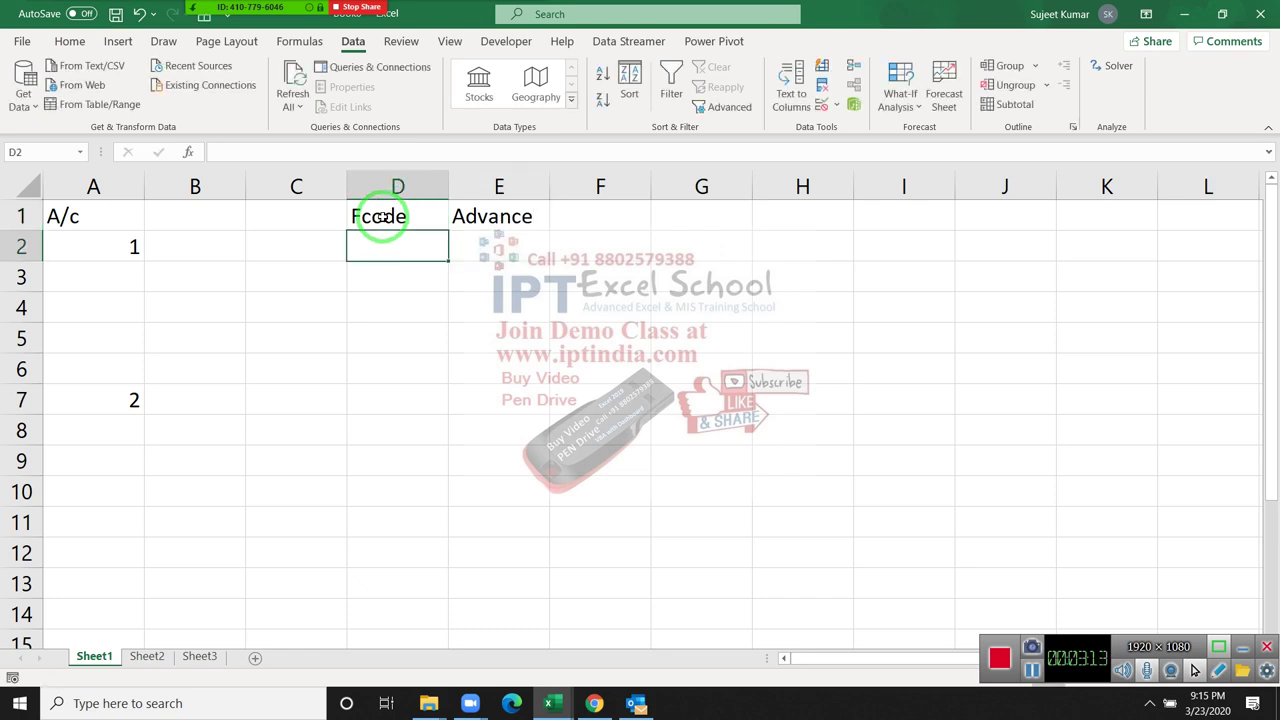
type("1")
key("Return")
type("2 1")
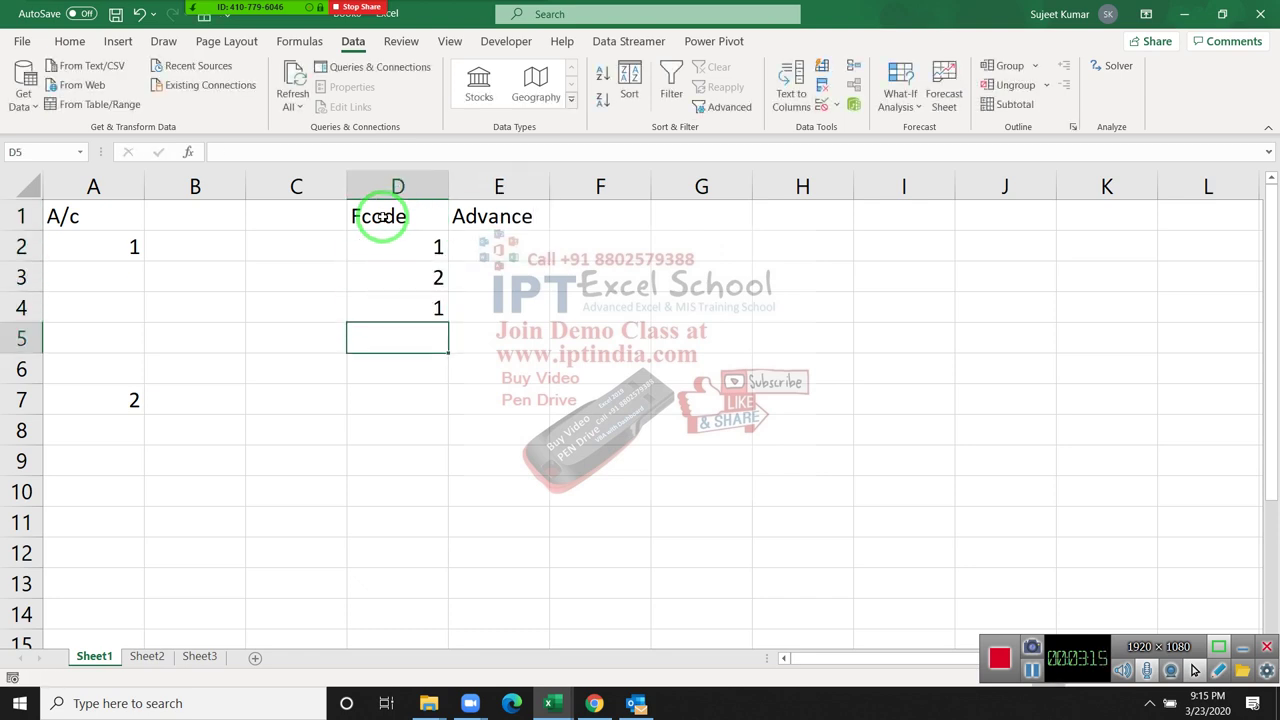
key("Up")
key("Up")
key("Up")
key("Right")
type("50")
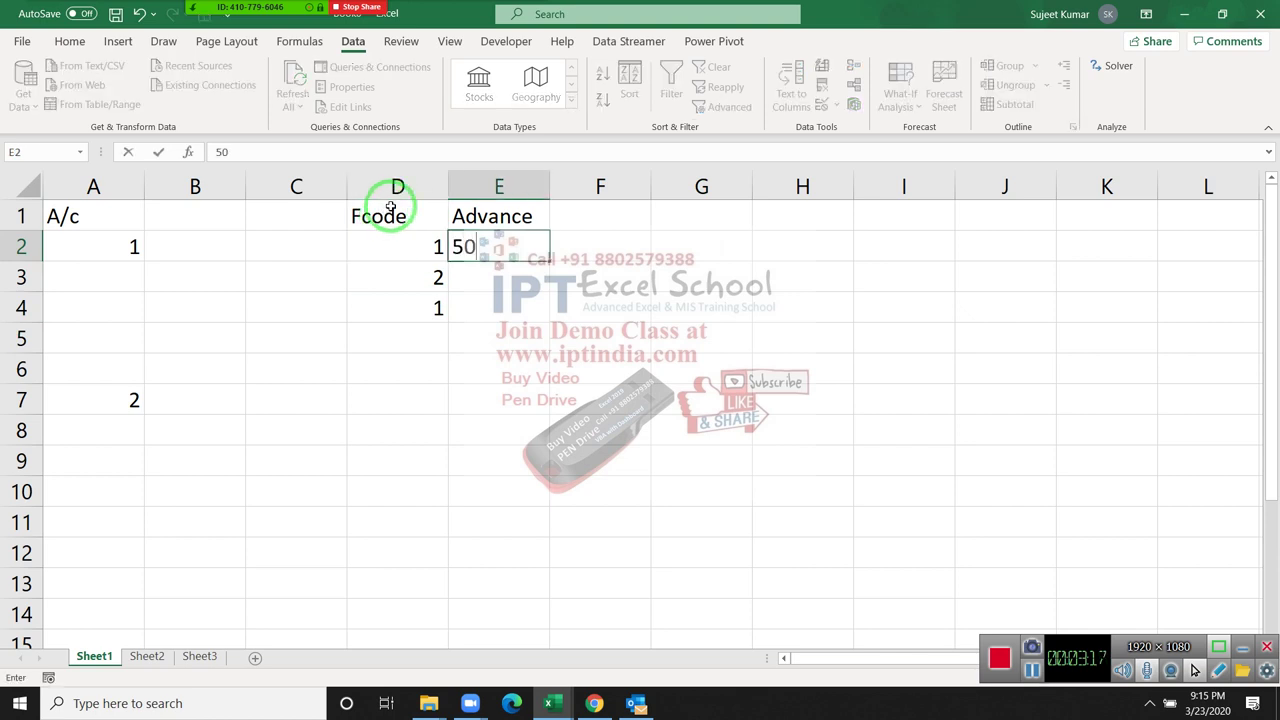
key("Return")
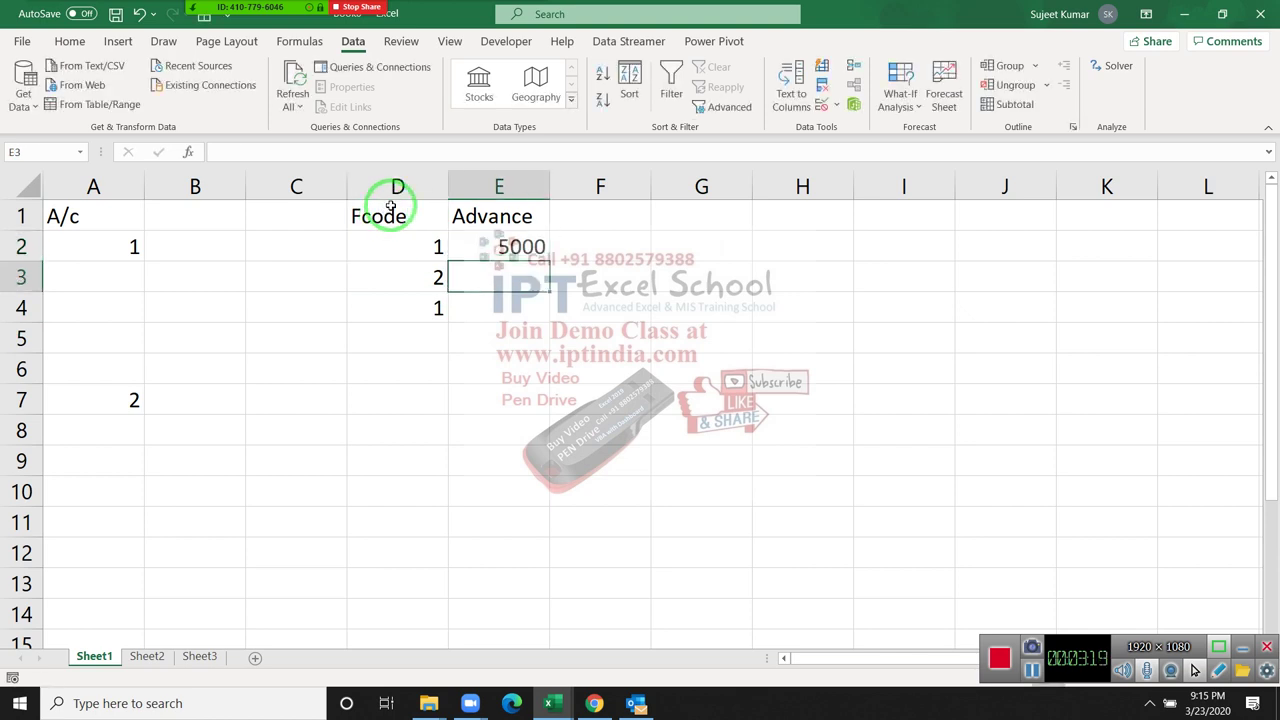
type("4500")
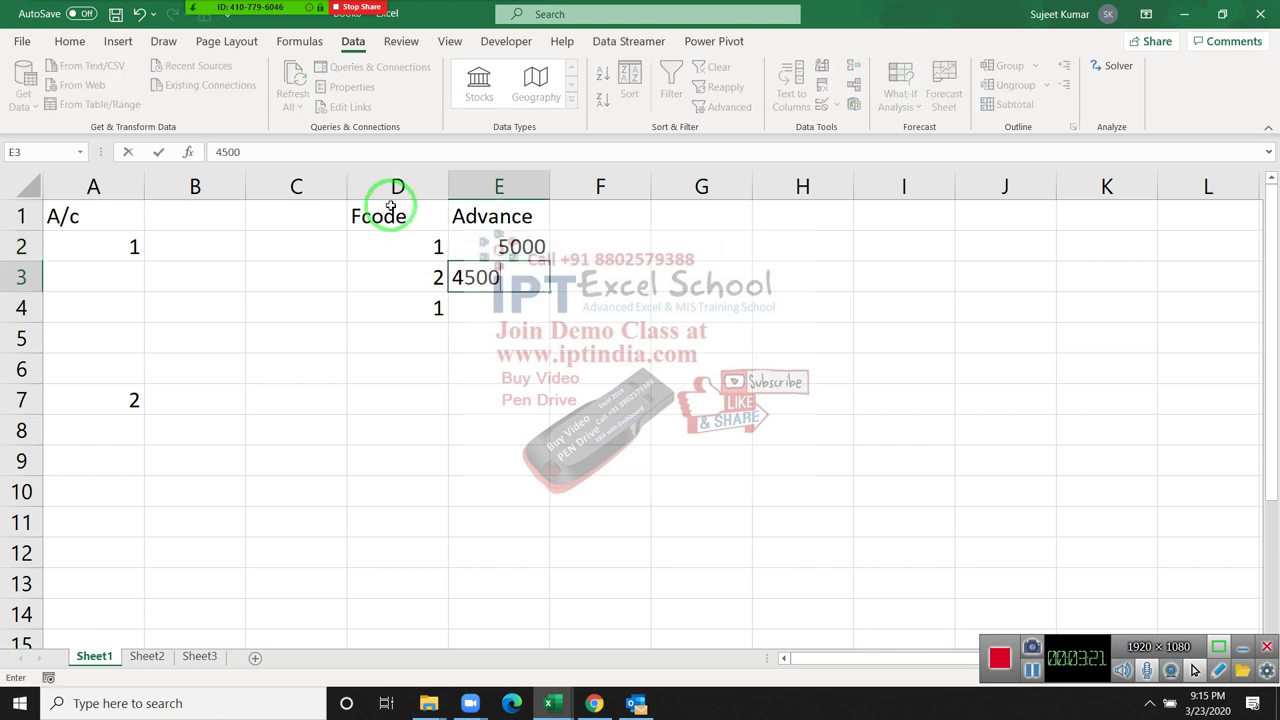
key("Return")
Step: Add a third advance of 6000 in E4
key("Up")
key("Up")
key("Left")
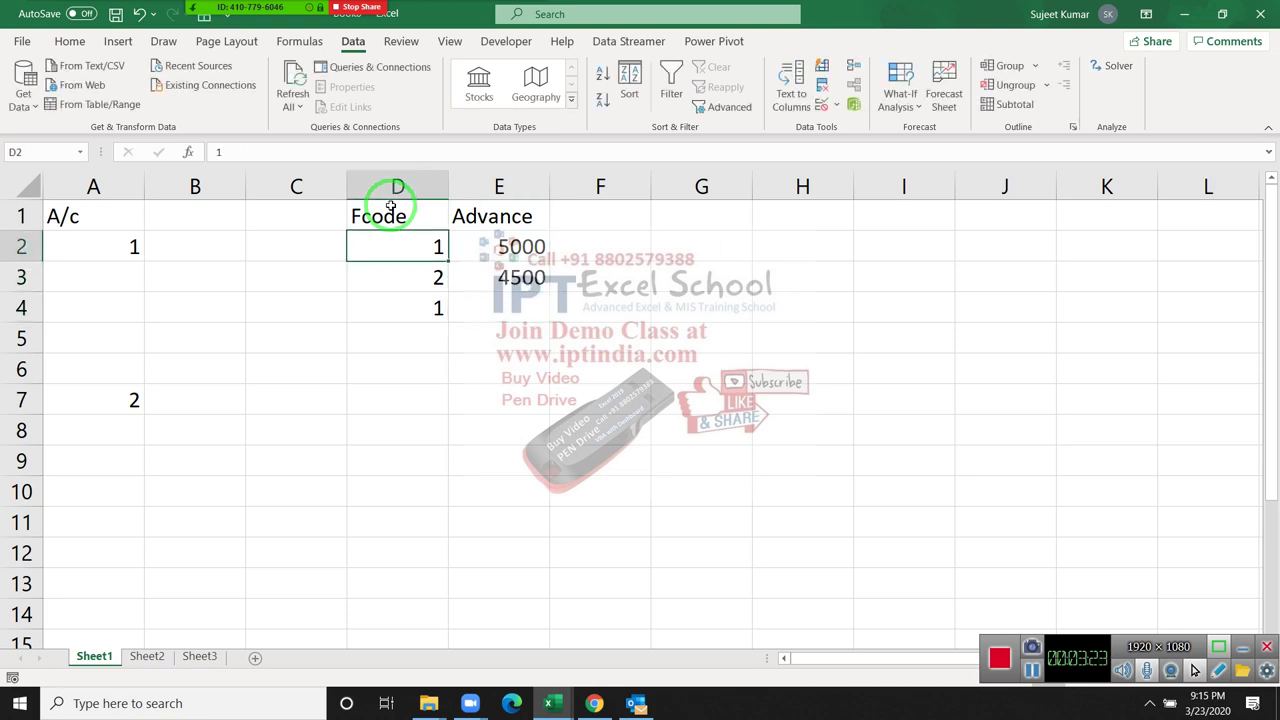
key("Right")
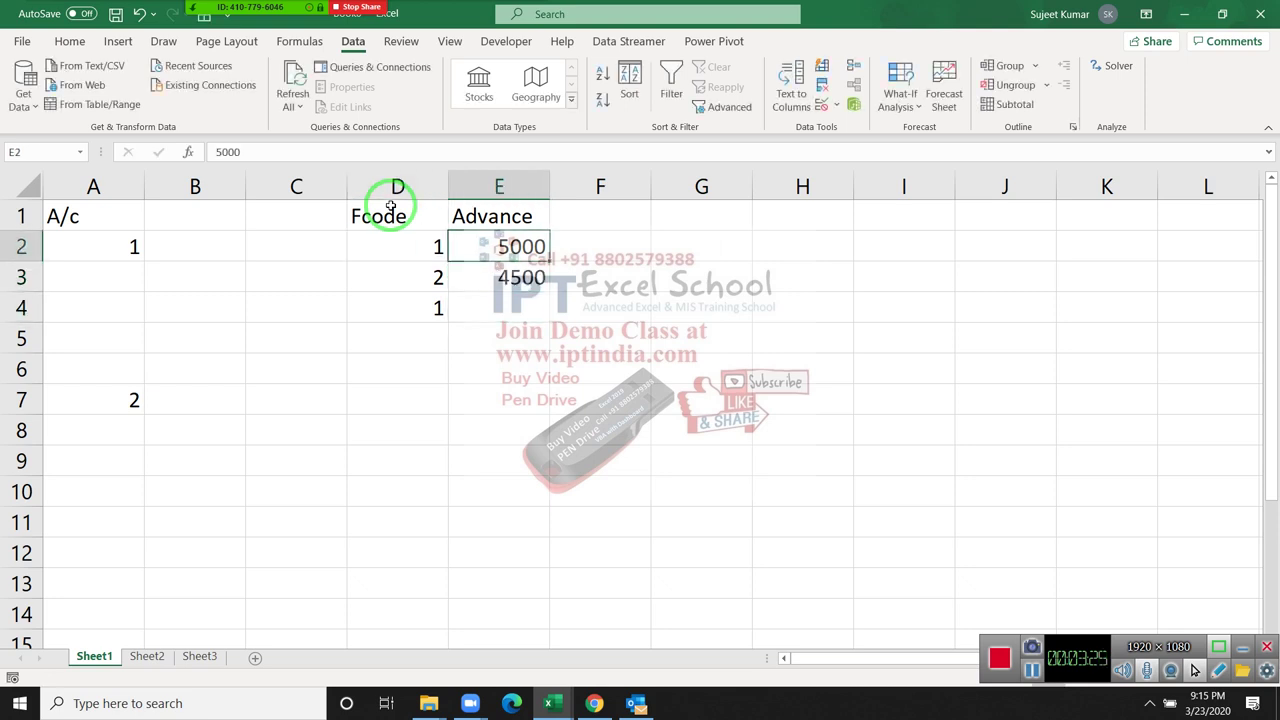
key("Down")
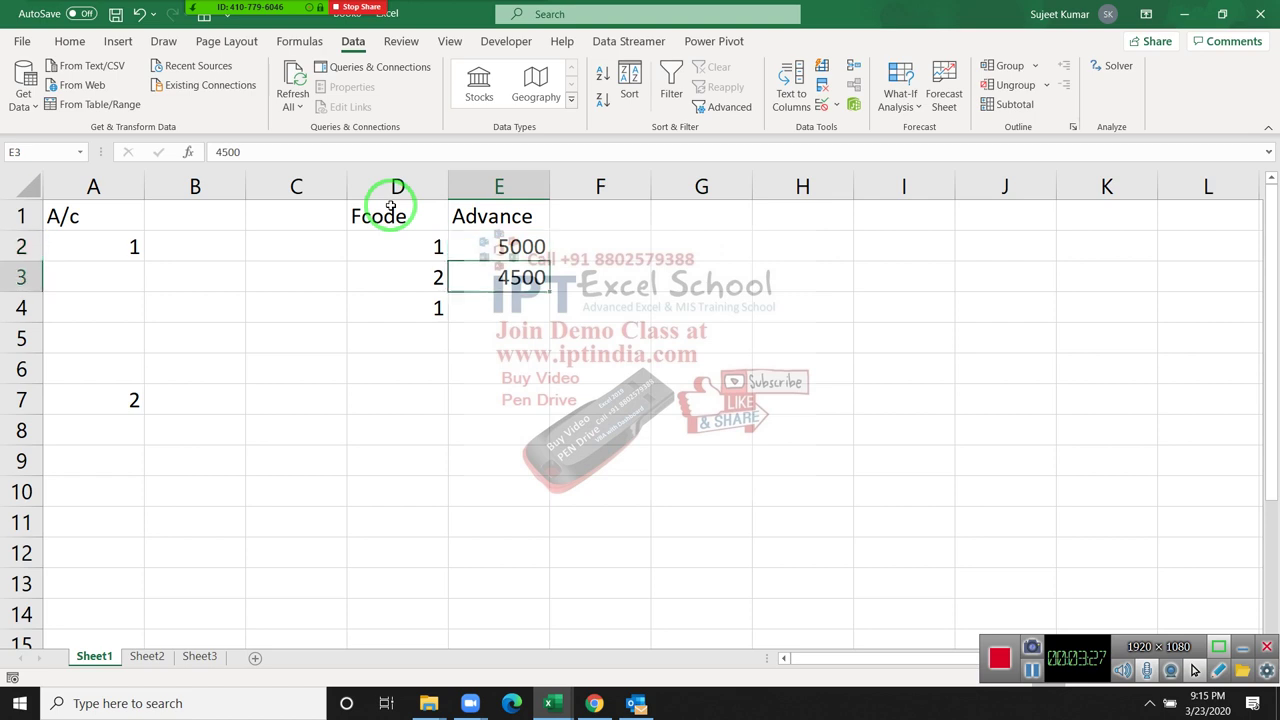
key("Down")
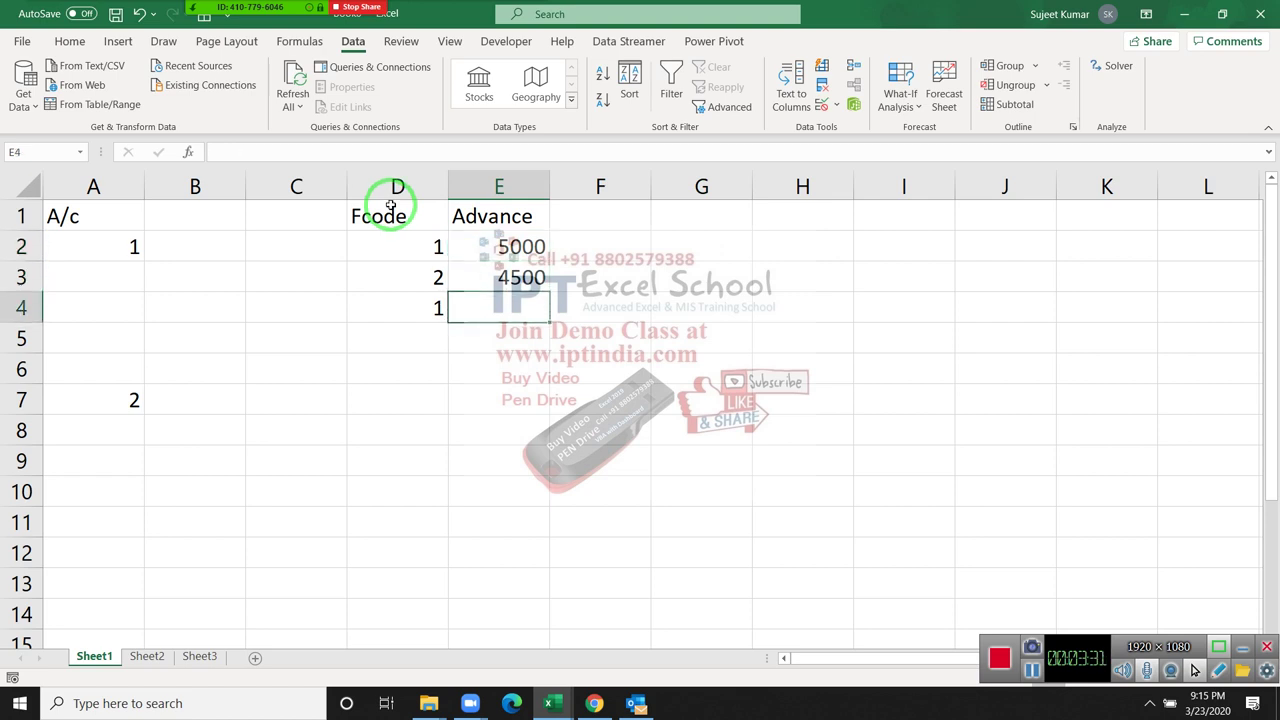
type("6000")
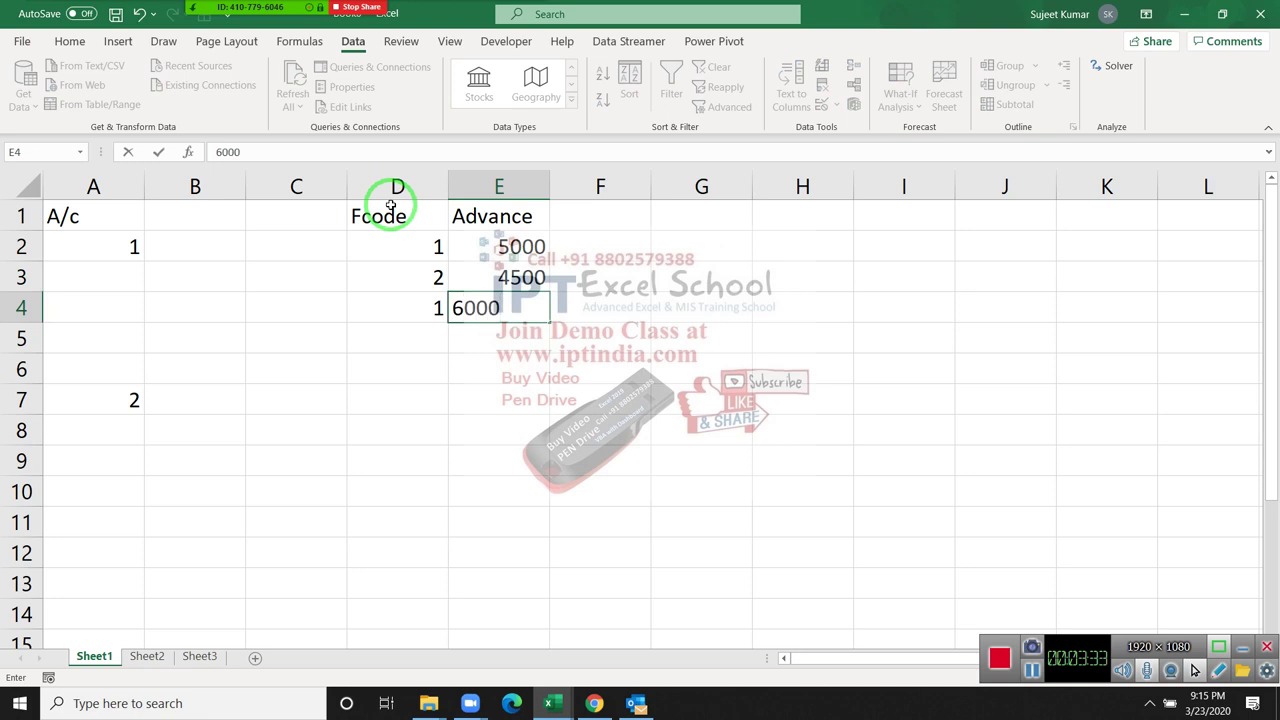
key("Return")
Step: Clear trial rows 3–4 of D:E, leaving code 1 with advance 5000
key("Up")
key("Left")
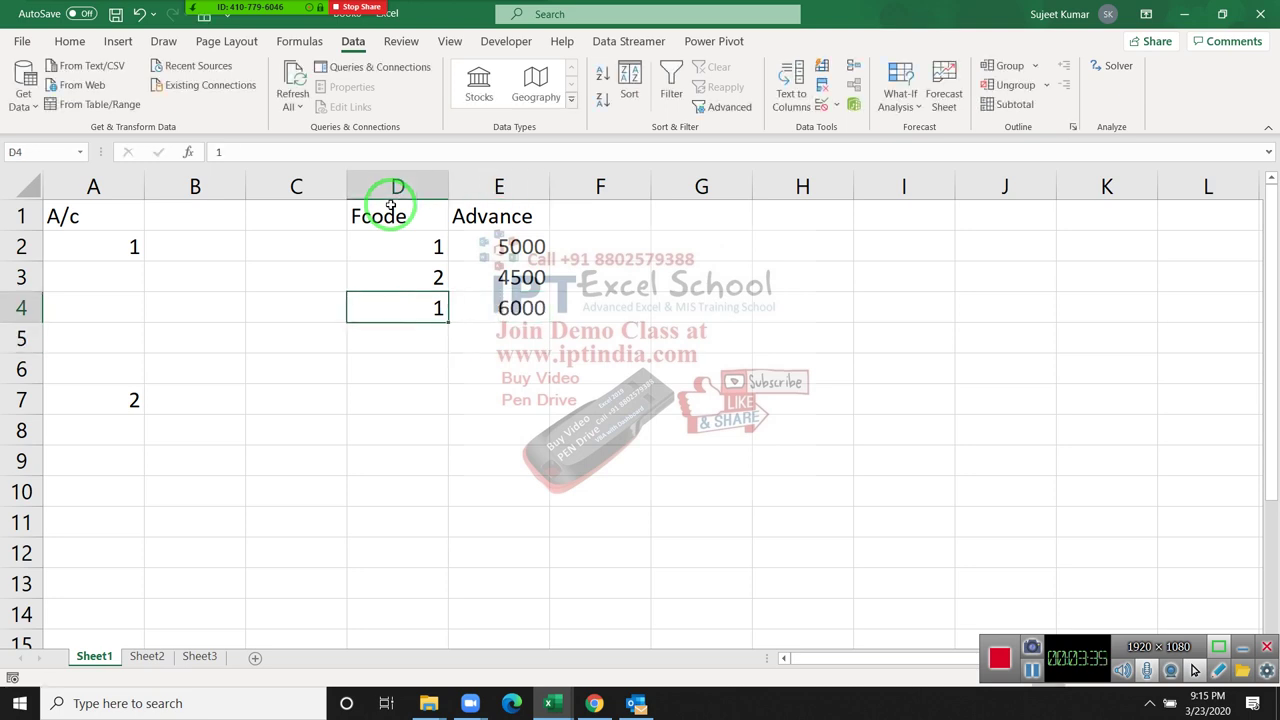
key("Right")
key("shift+Up")
key("shift+Up")
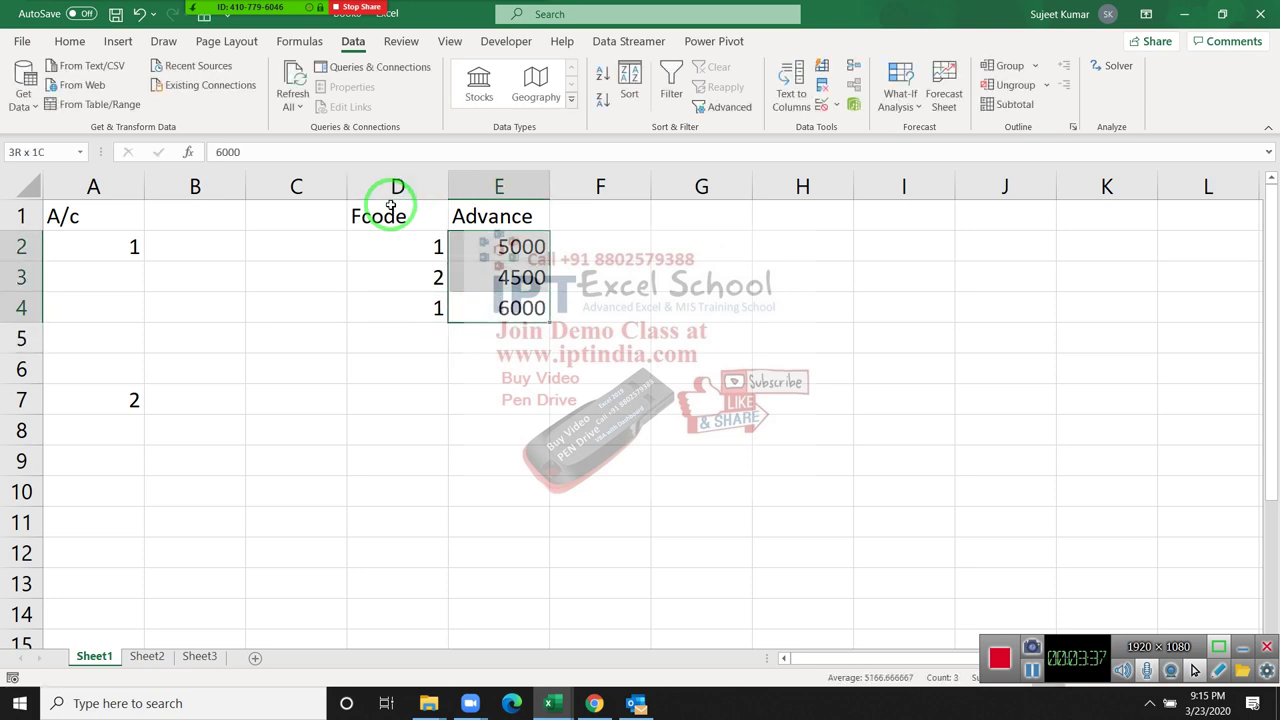
key("shift+Down")
key("shift+Left")
key("Delete")
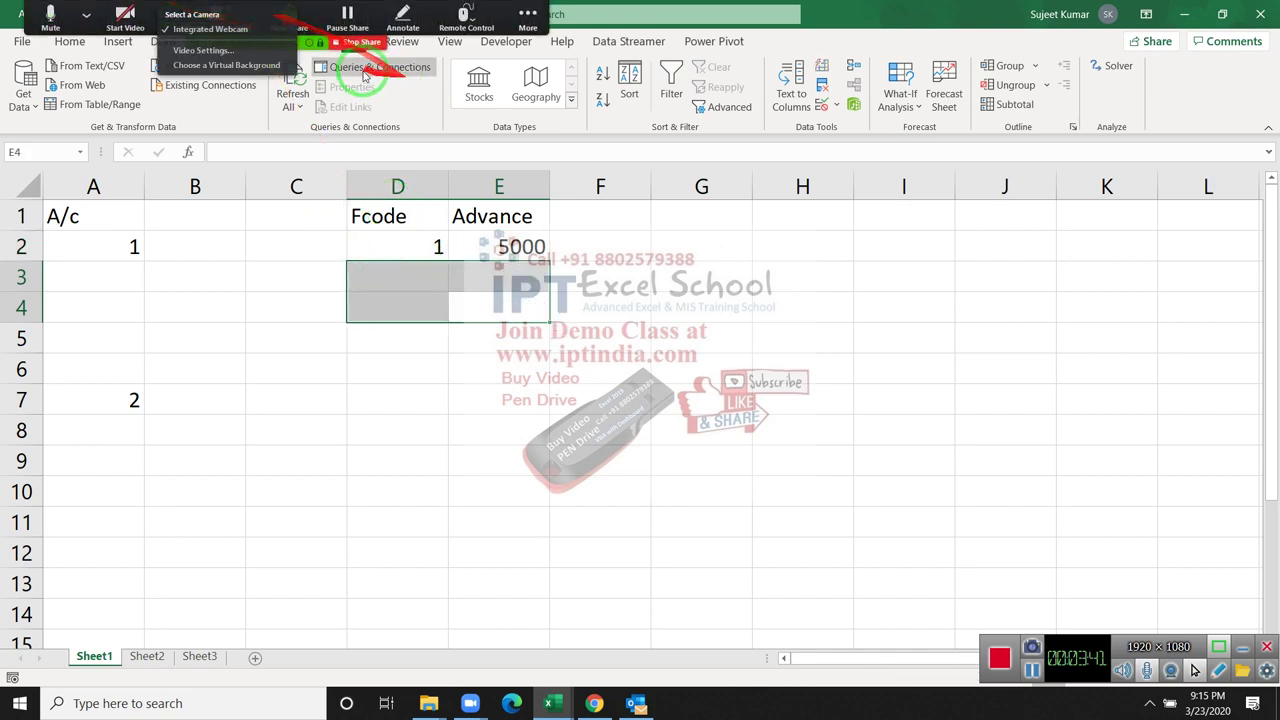
left_click(215, 18)
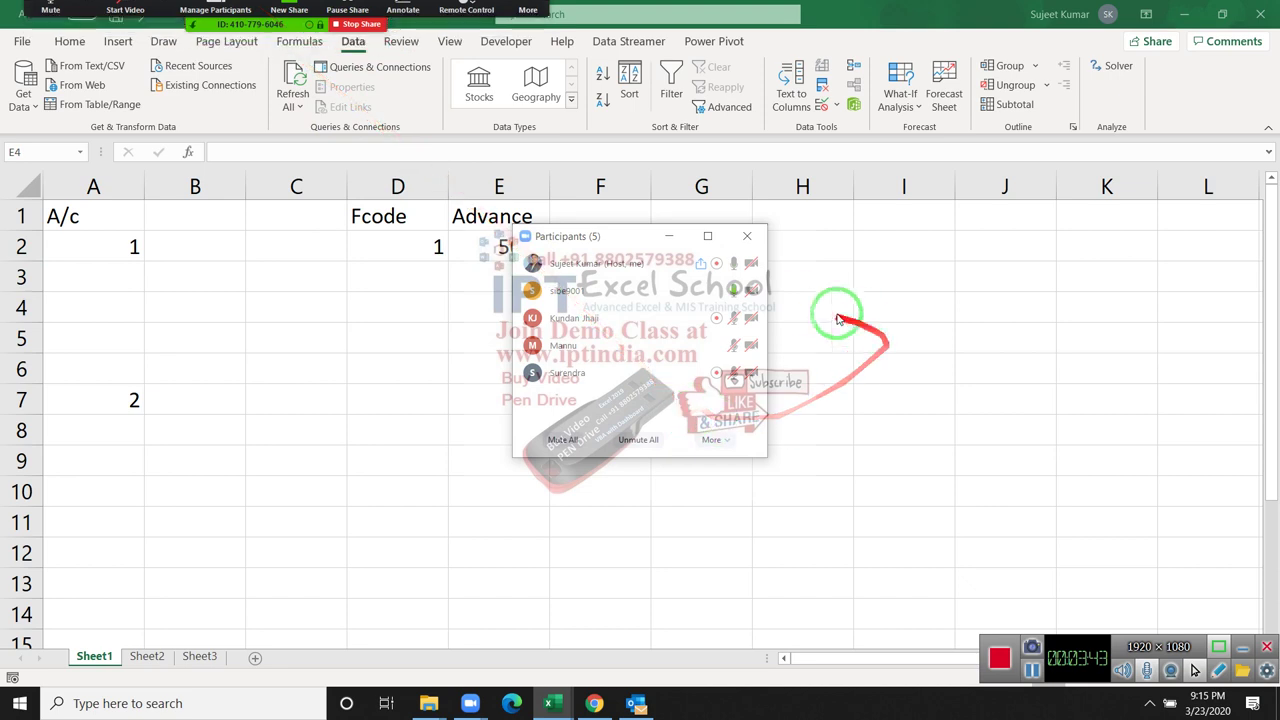
mouse_move(600, 290)
left_click(738, 290)
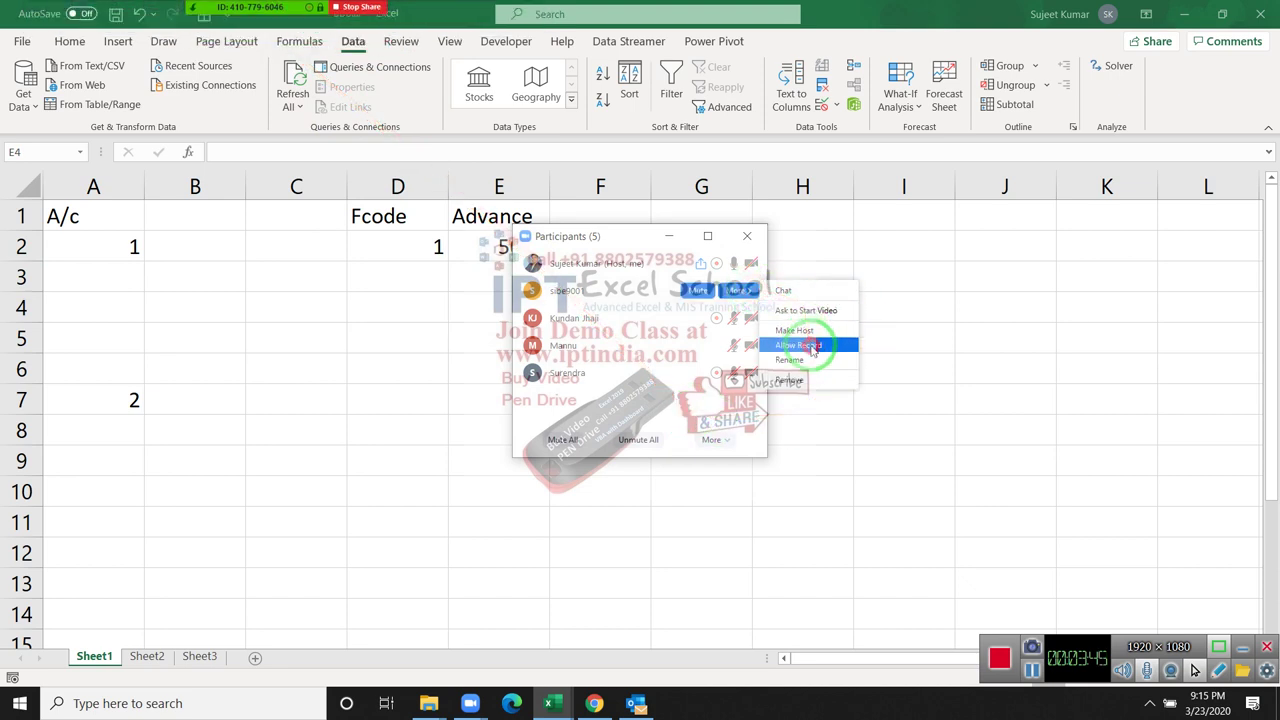
left_click(747, 236)
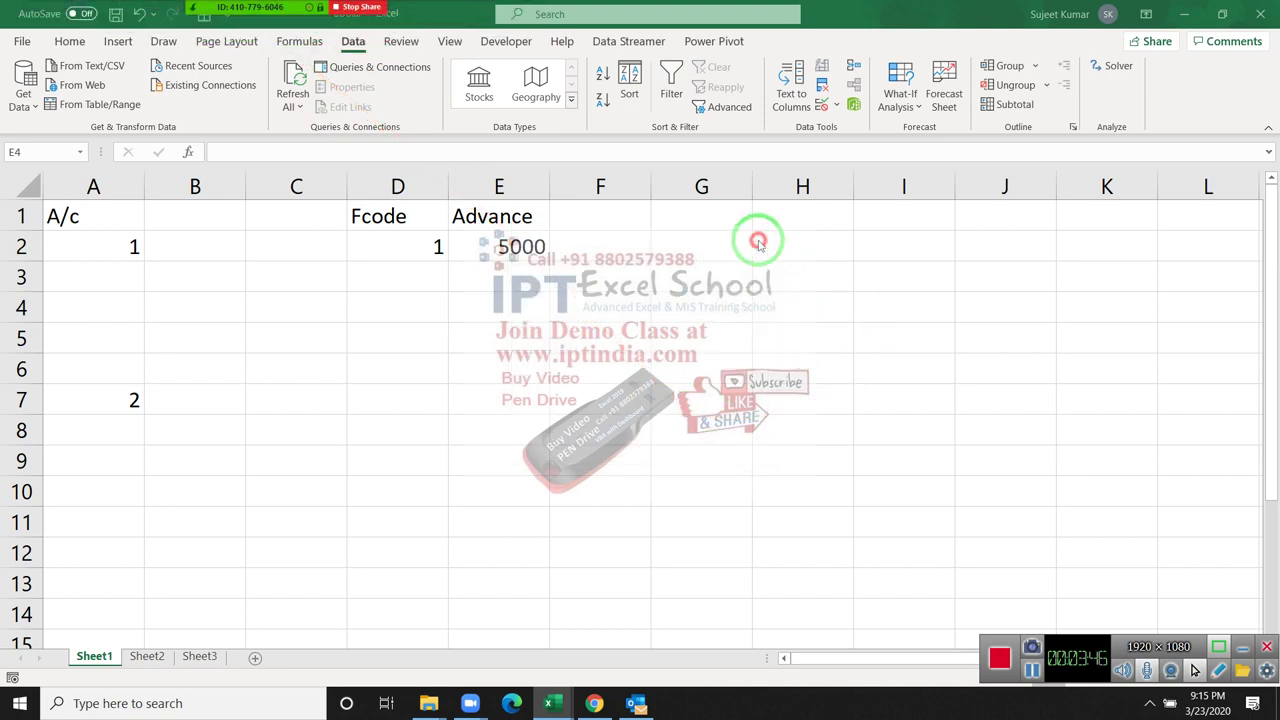
left_click(441, 270)
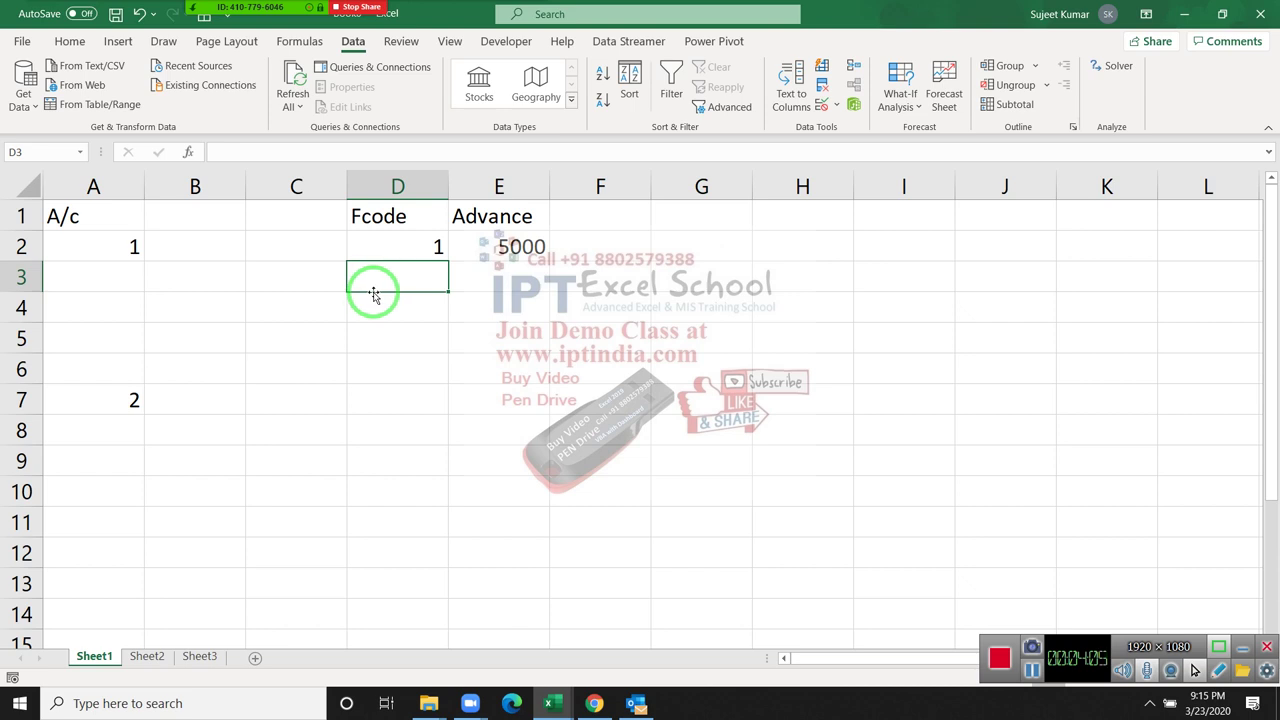
Step: Give D2 a Custom validation formula =sumif(D:D,D2,E:E)<10000 and select the formula text
left_click(437, 246)
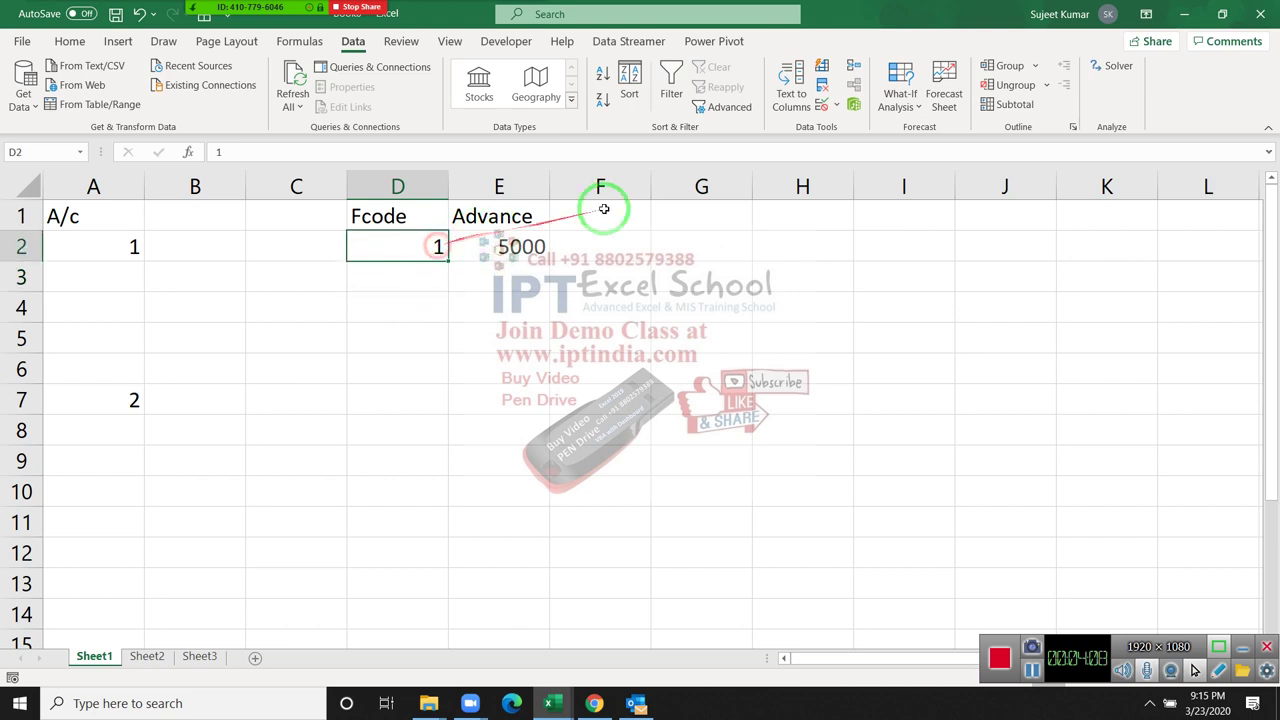
left_click(820, 105)
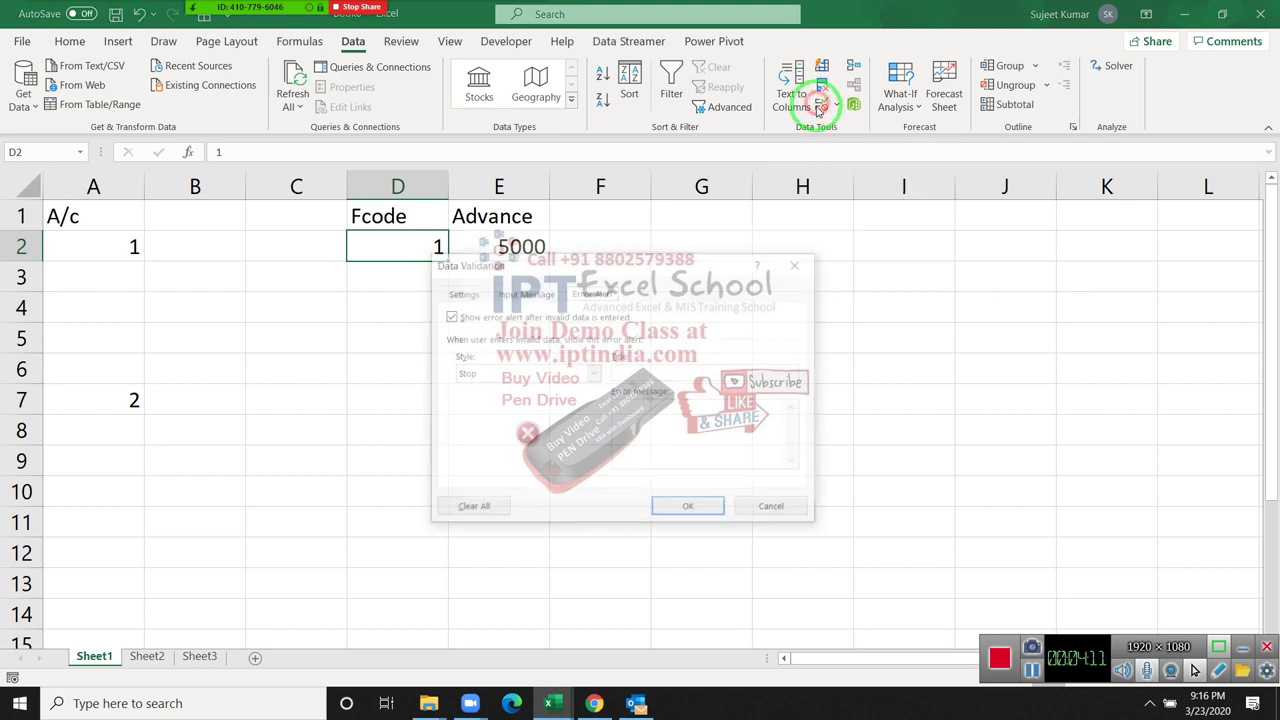
left_click(470, 349)
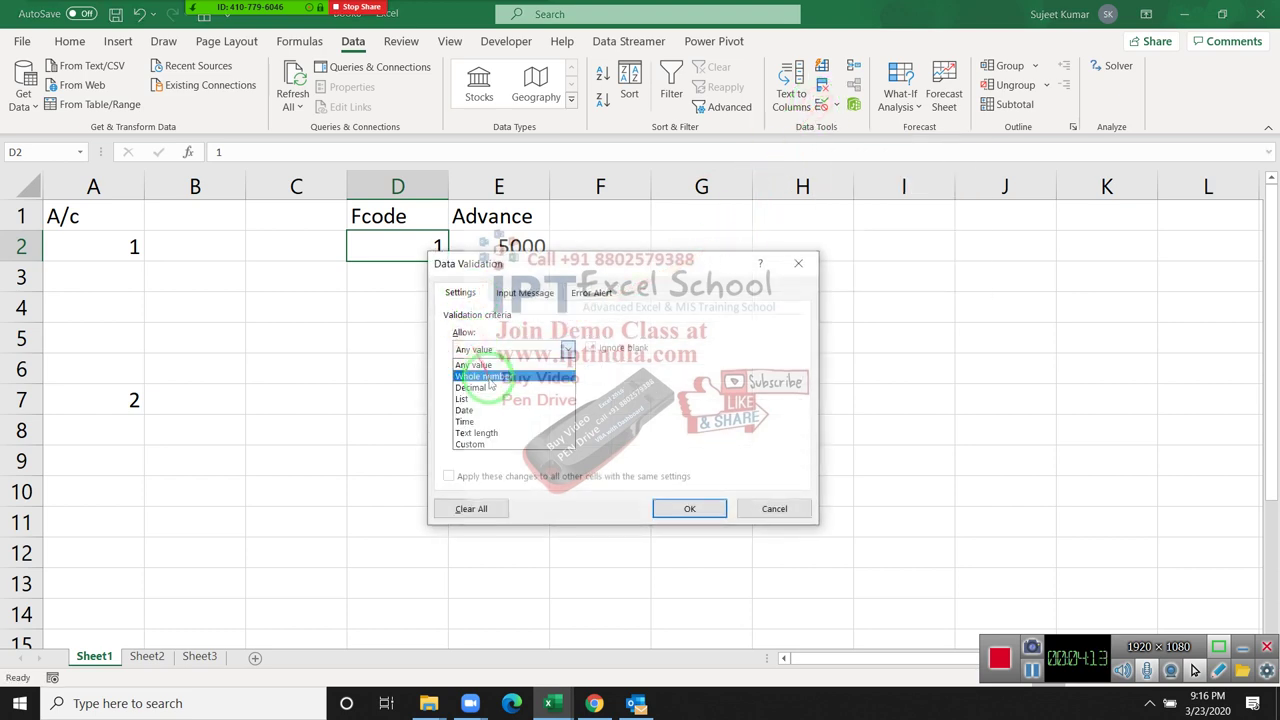
left_click(492, 443)
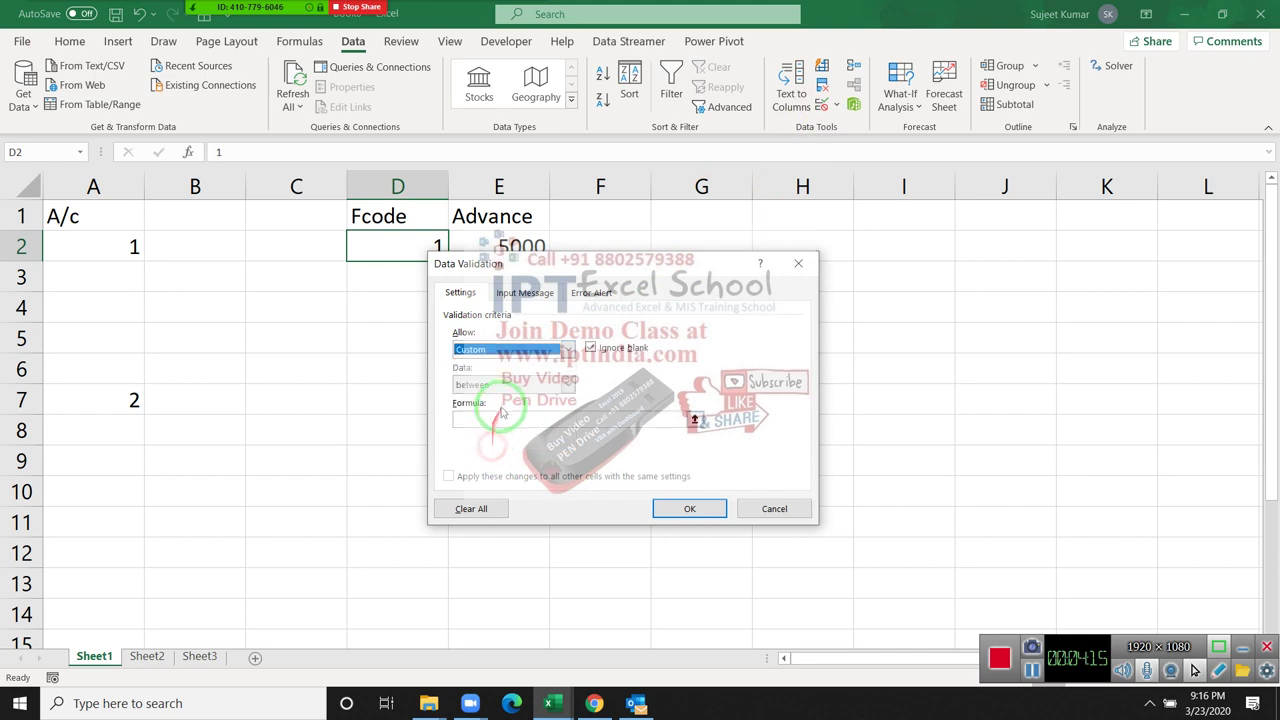
left_click(503, 420)
type("=sumif(")
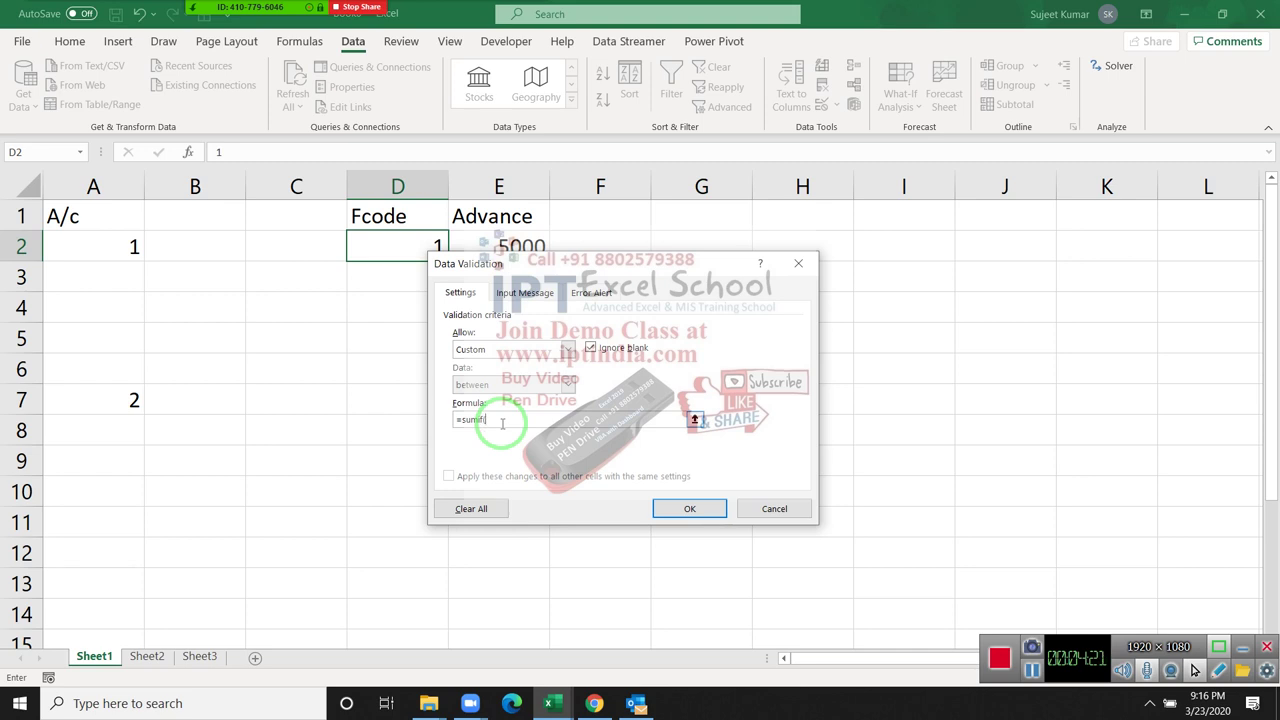
left_click(398, 187)
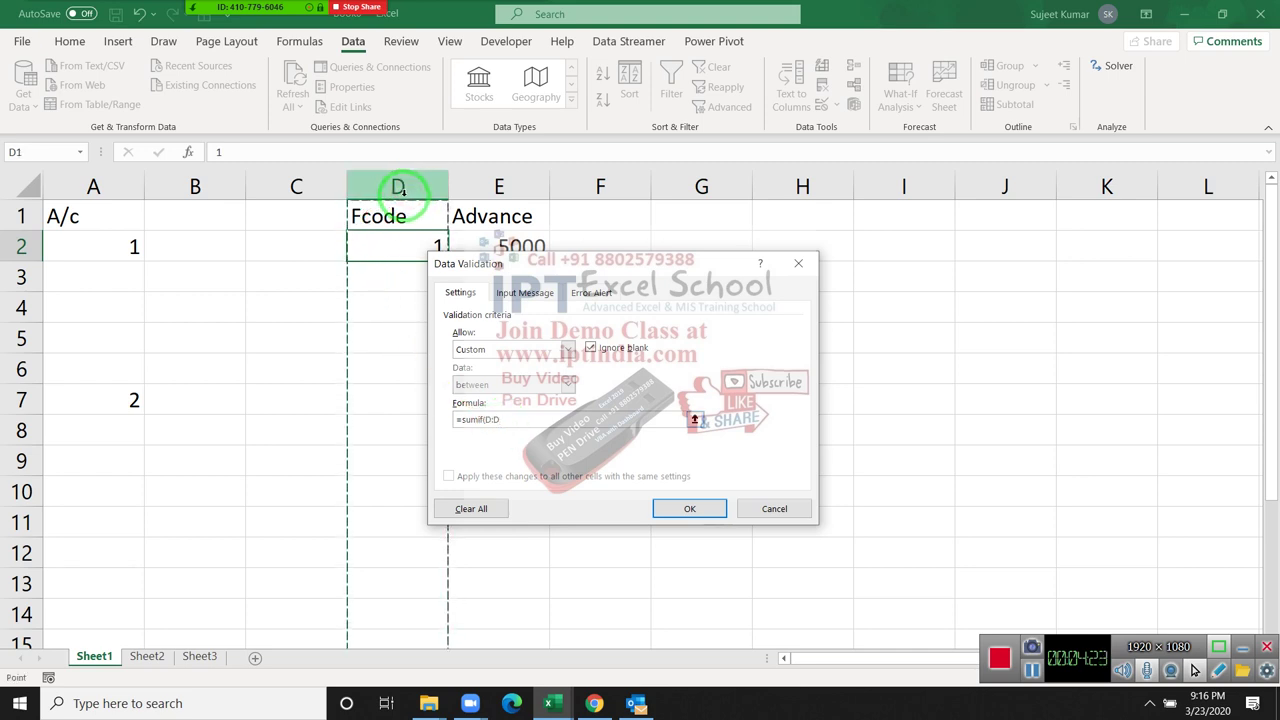
type(",")
left_click(398, 246)
type(",")
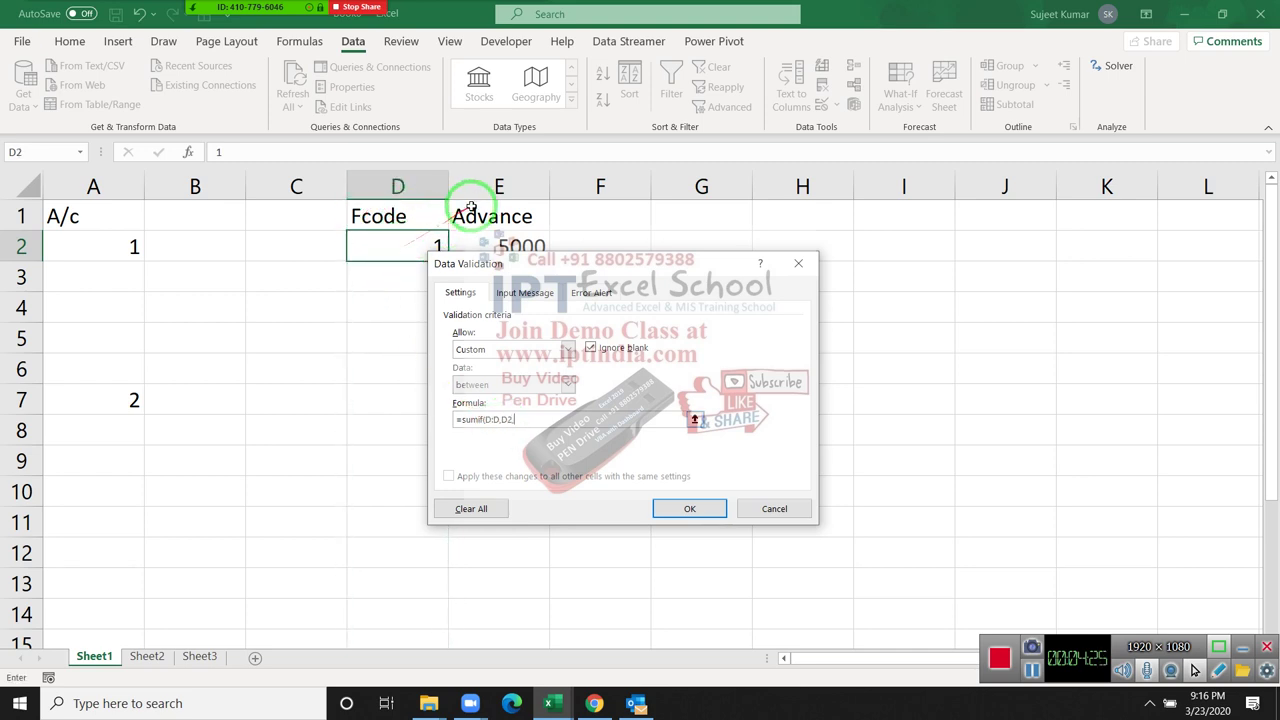
left_click(481, 190)
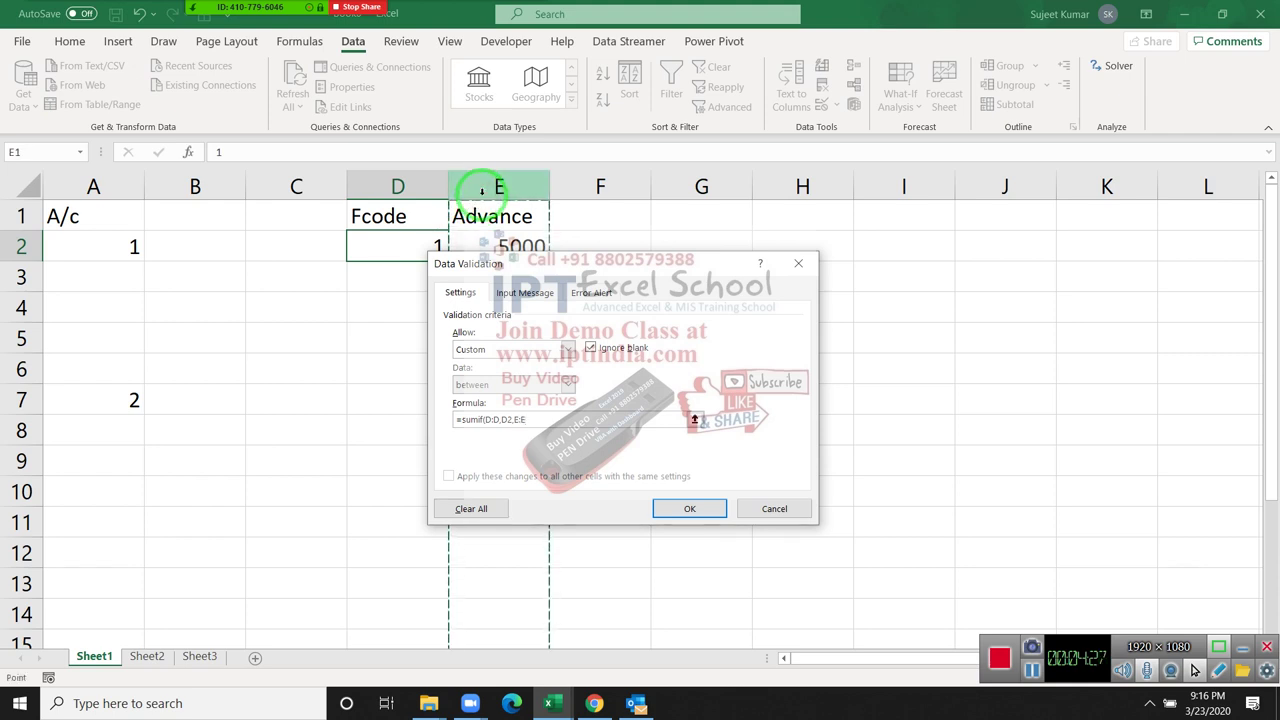
type(")<10000")
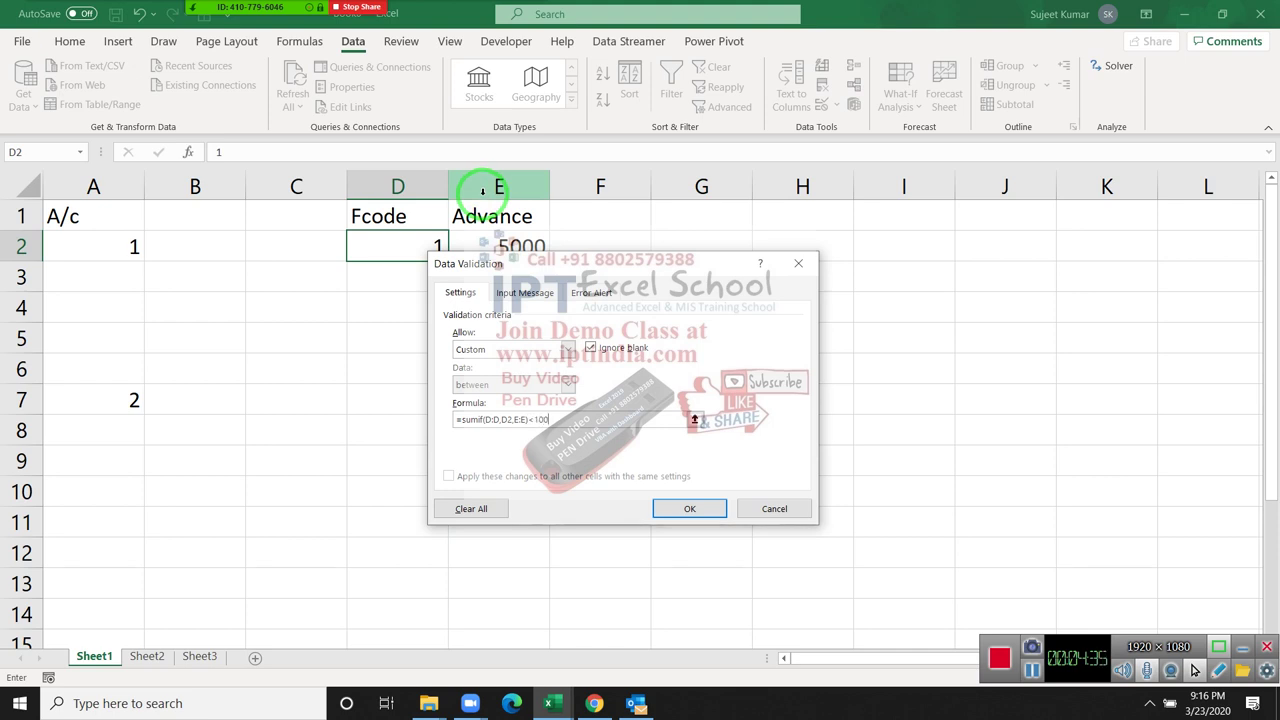
left_click(589, 417)
left_click_drag(589, 417, 408, 408)
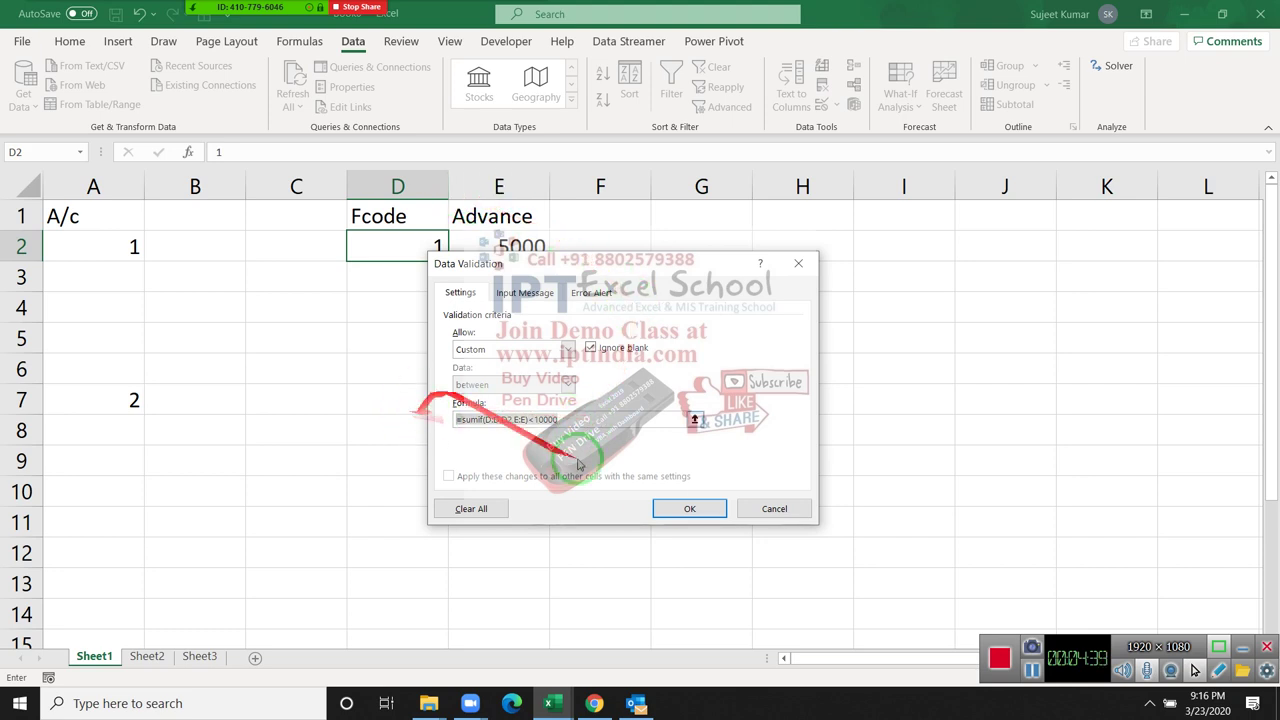
Step: Apply D2's rule, then give E2 Custom validation =sumif(D:D,D2,E:E)<=10000
left_click(690, 508)
left_click(510, 248)
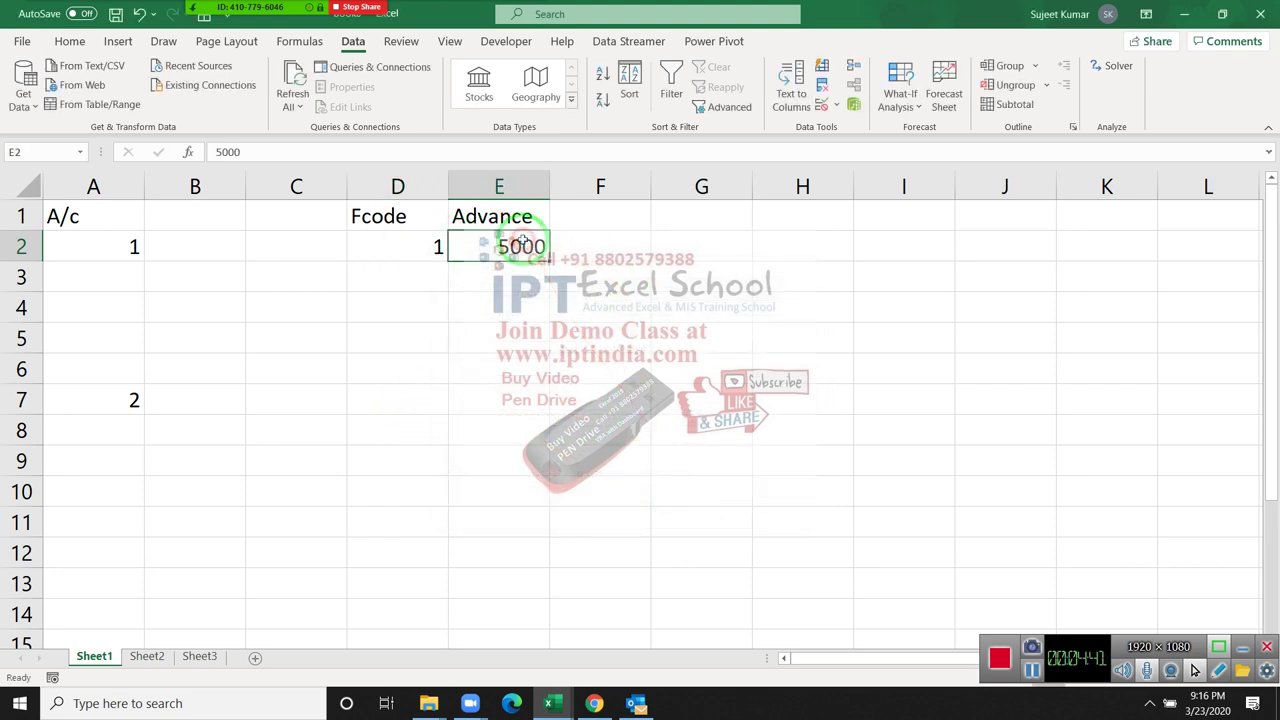
right_click(512, 247)
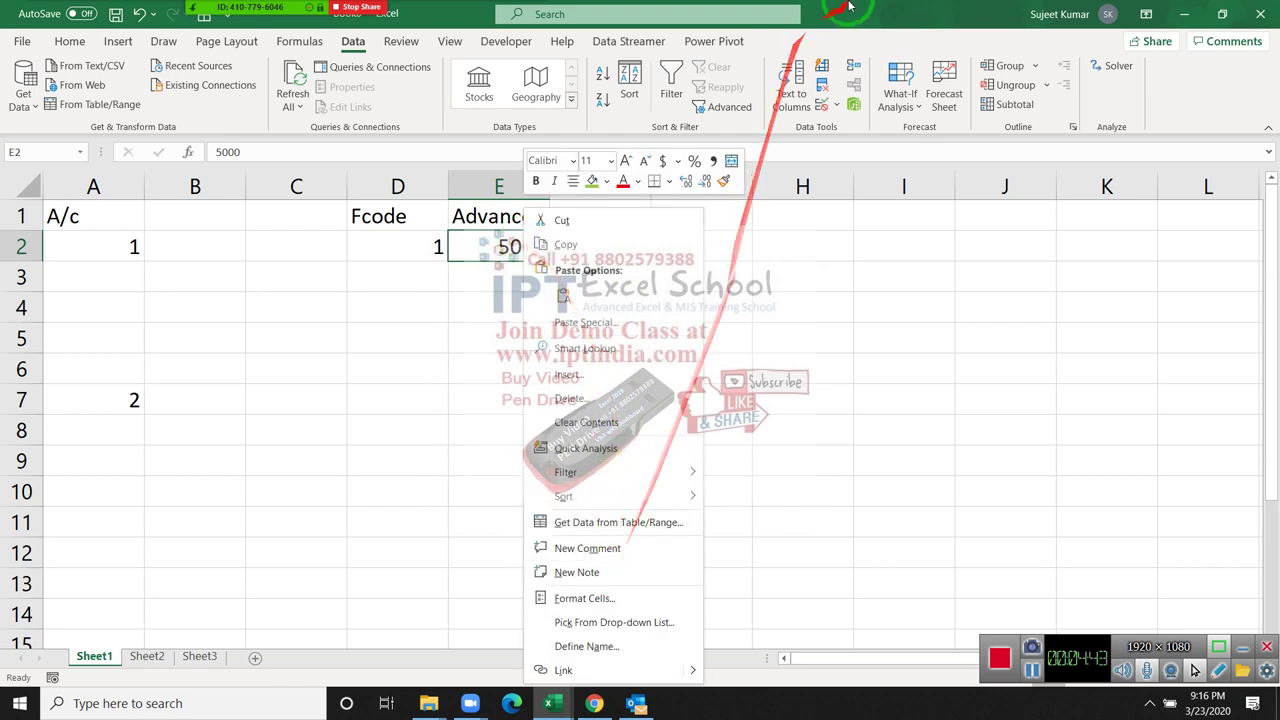
left_click(828, 112)
left_click(822, 106)
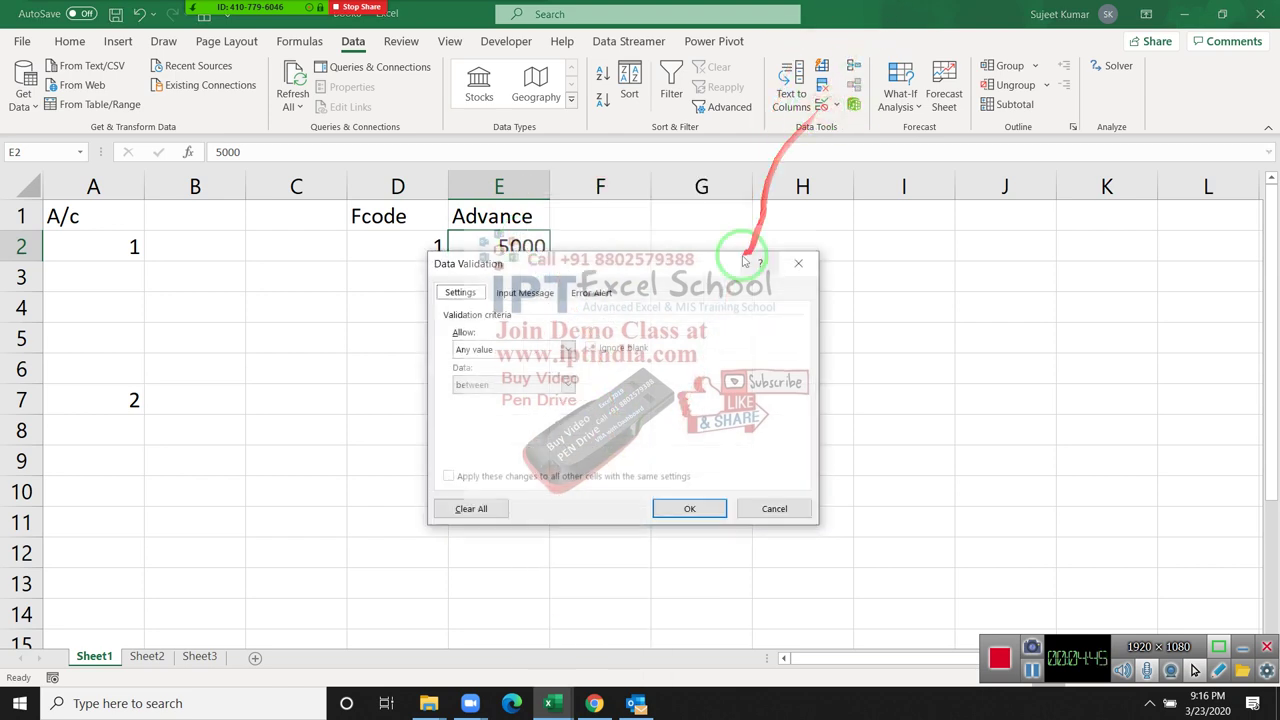
left_click(567, 349)
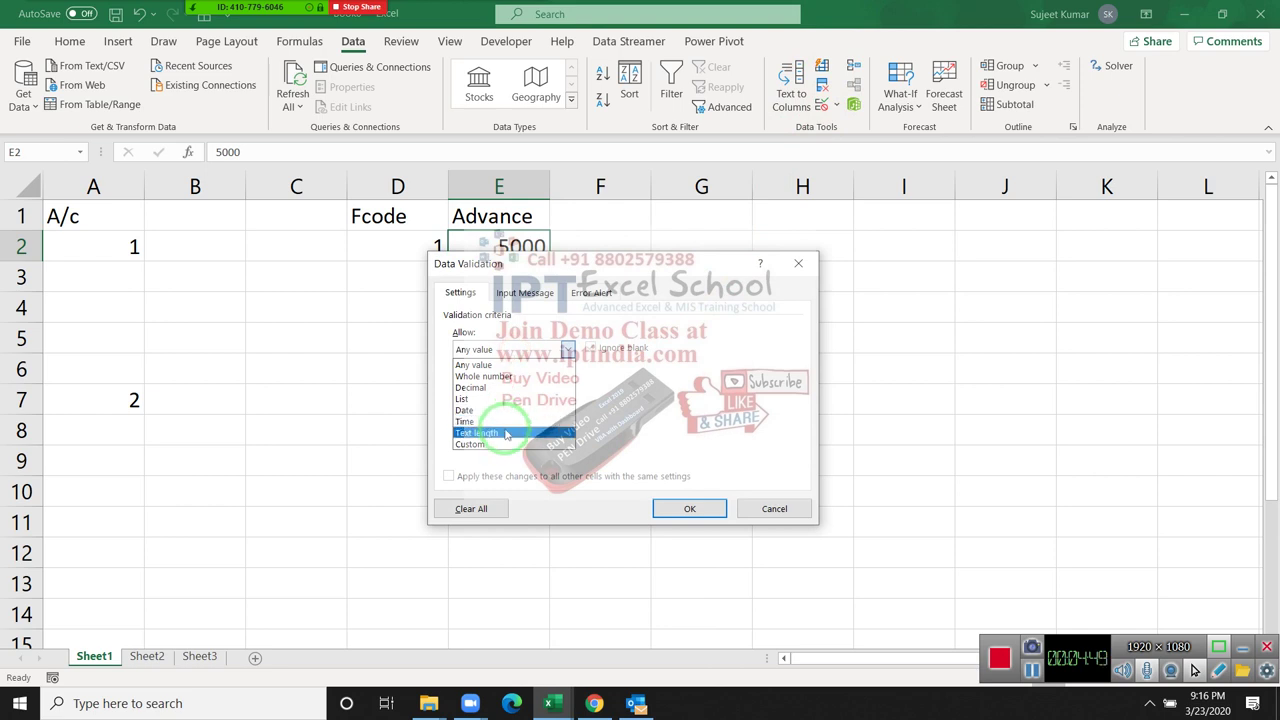
left_click(470, 444)
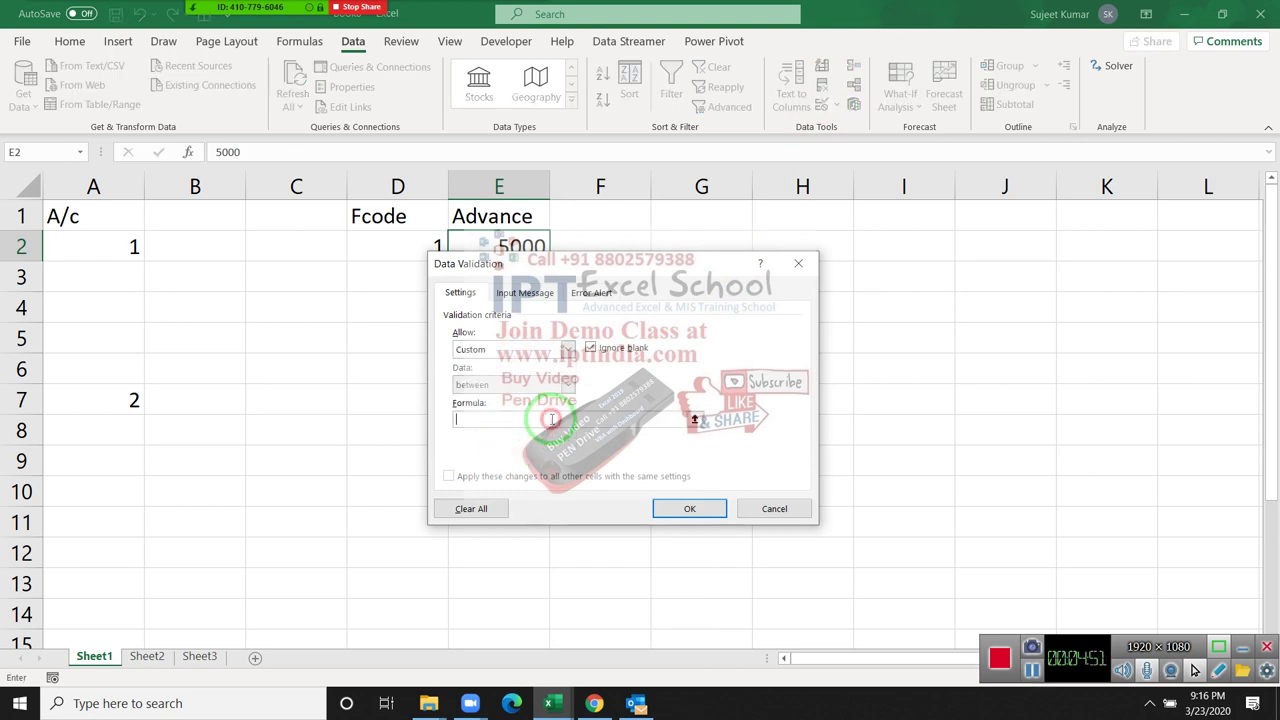
type("=sumif(D:D,D2,E:E)<10000")
left_click(535, 419)
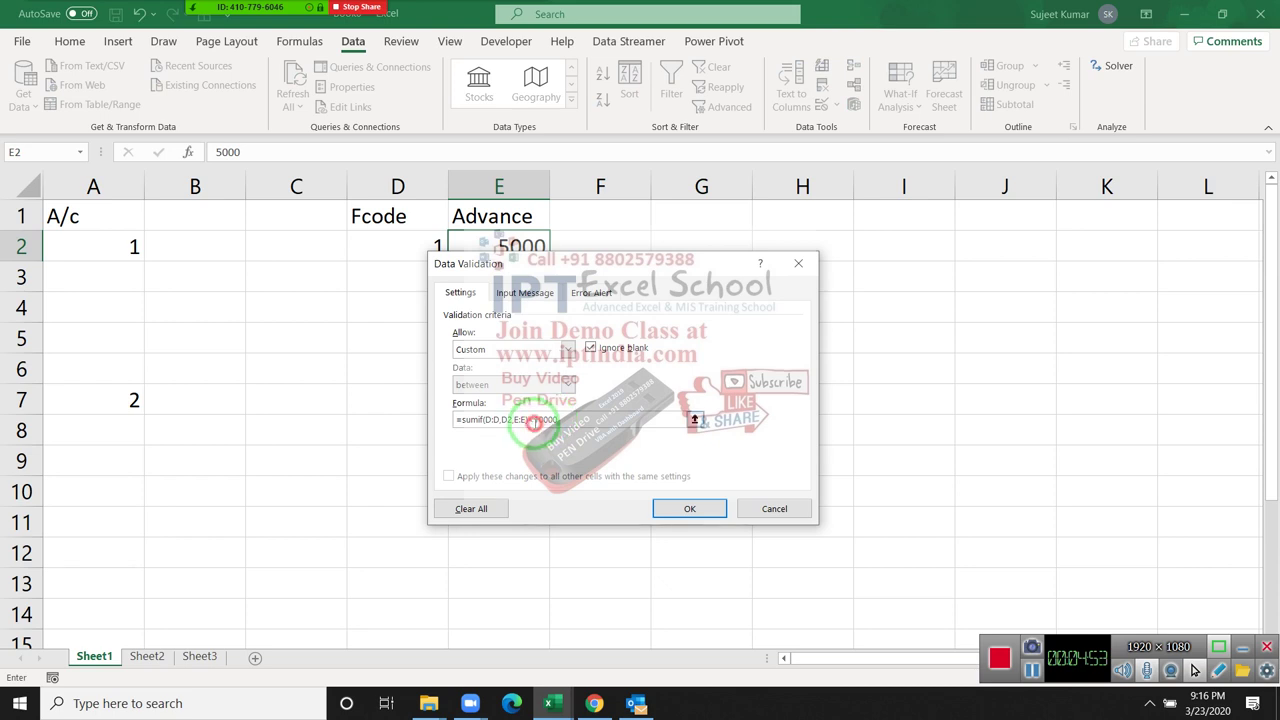
type("=")
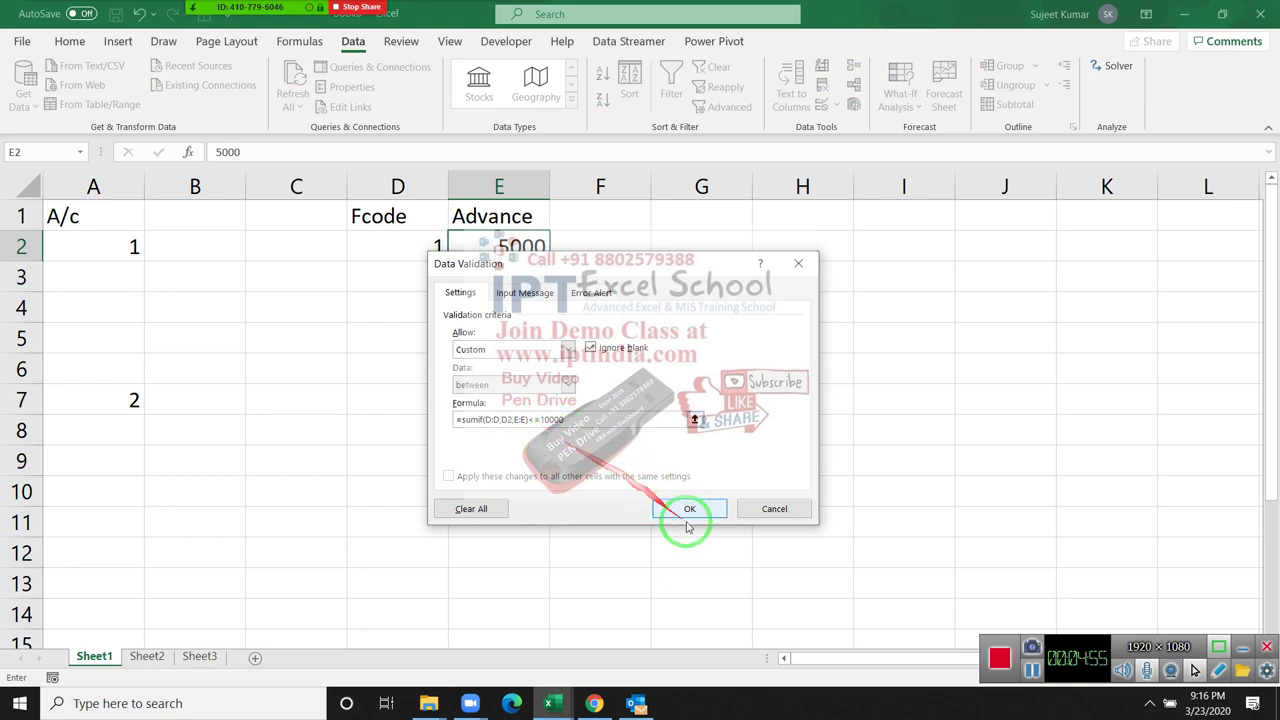
left_click(682, 514)
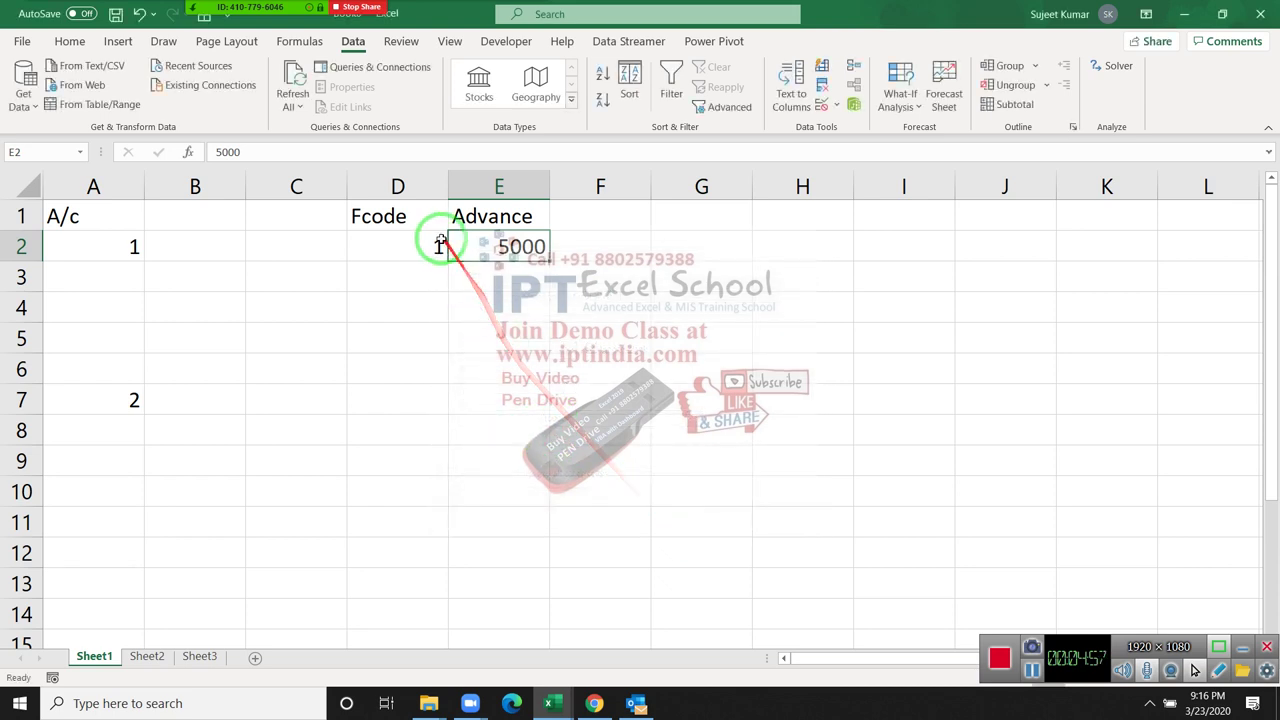
Step: Copy D2:E2's validation rules onto D3:E12 with Paste Special > Validation
mouse_move(430, 246)
left_mouse_down()
mouse_move(495, 262)
mouse_move(494, 557)
left_mouse_up()
key("ctrl+c")
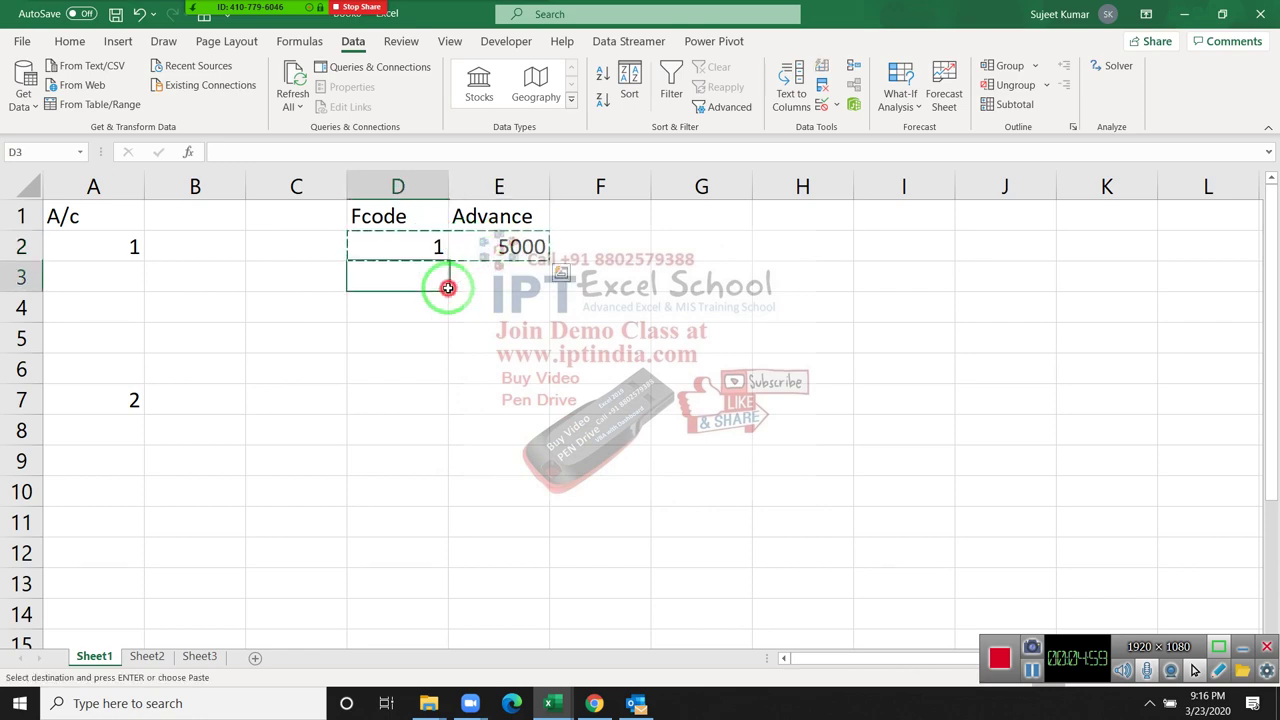
right_click(494, 504)
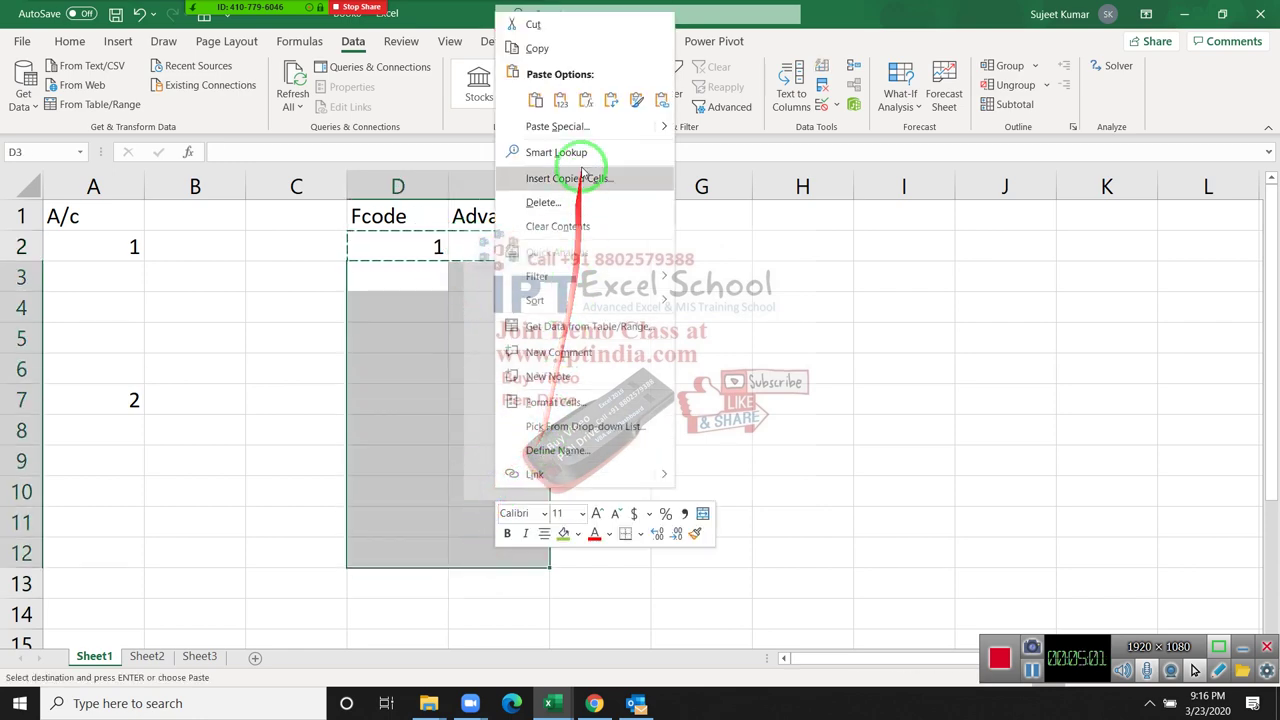
left_click(568, 124)
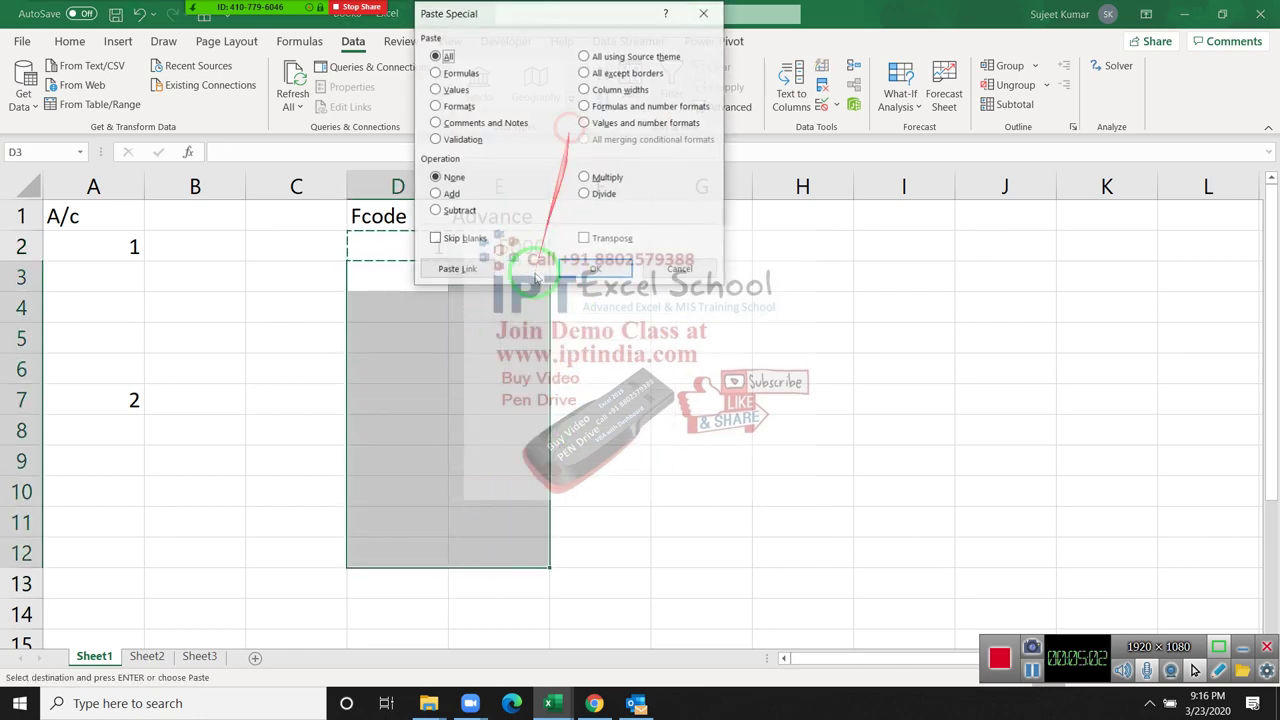
left_click(436, 139)
left_click(596, 269)
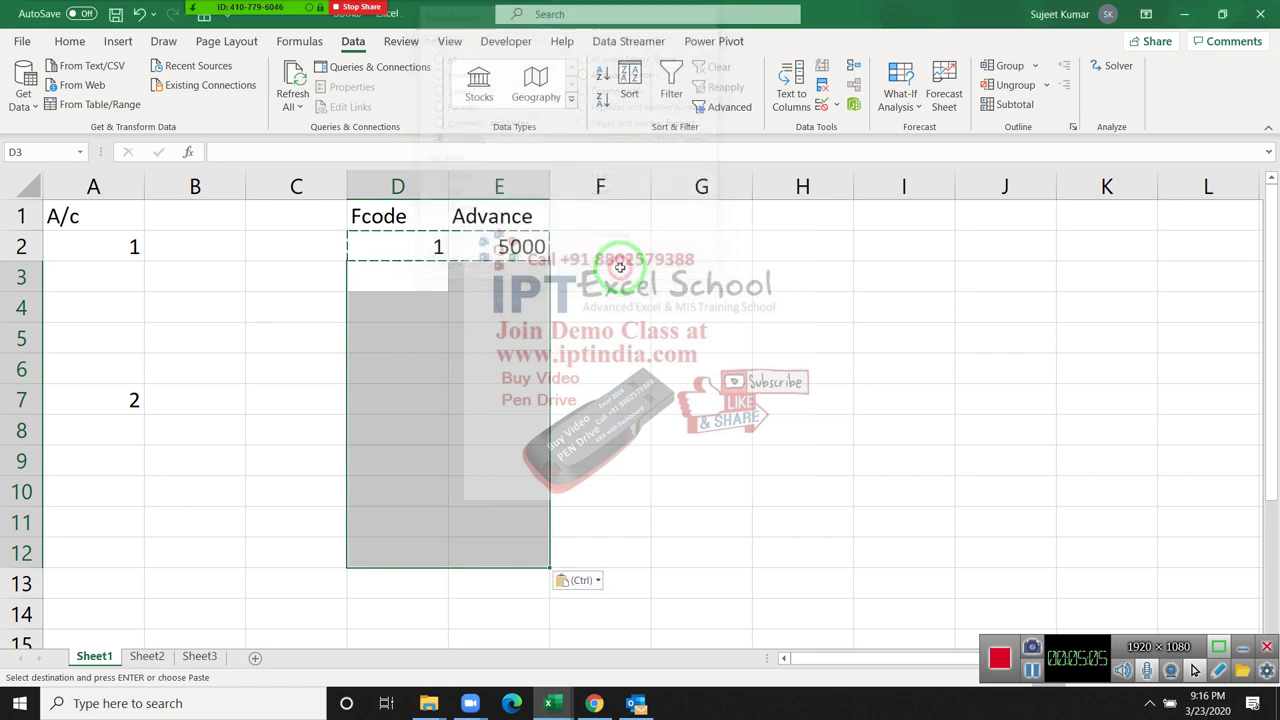
left_click(432, 288)
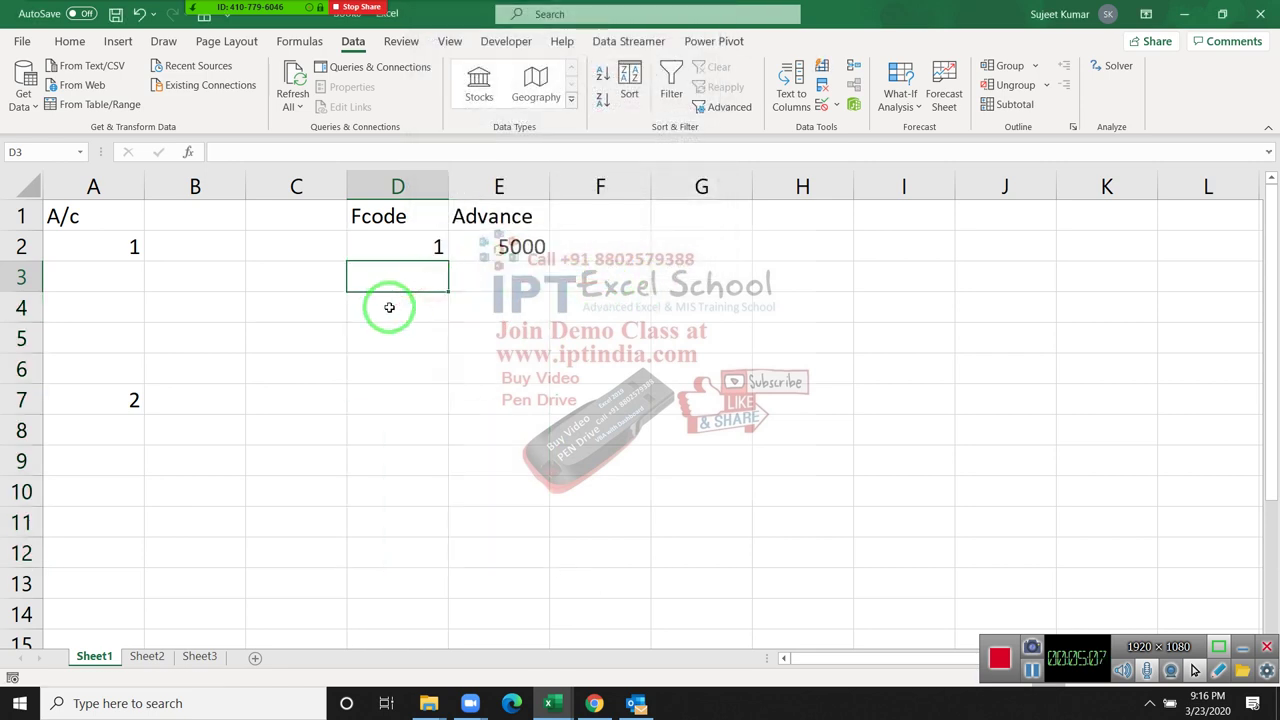
Step: Enter Fcode 1 with an advance of 5000 in D3:E3
type("1")
key("Return")
key("Up")
key("Right")
type("50")
key("Return")
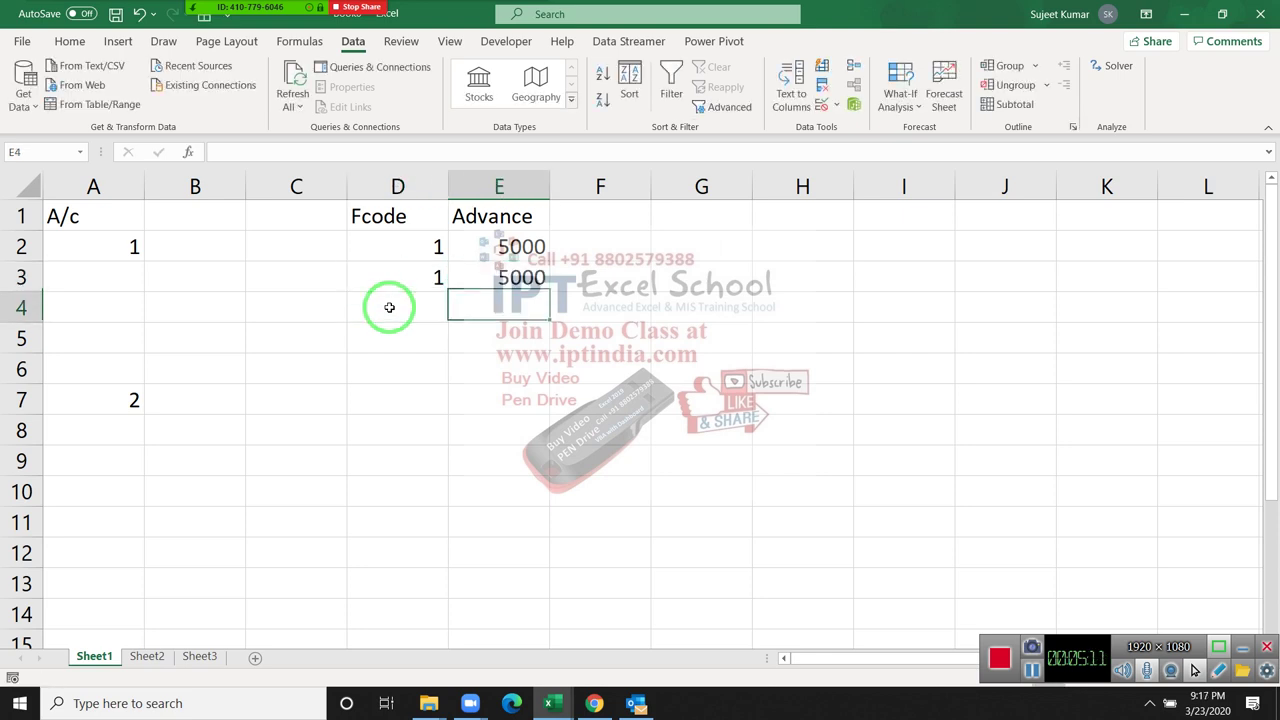
Step: Test the cap: Fcode 1 in D4 and 6000 in E3 are rejected, so cancel both
key("Left")
type("1")
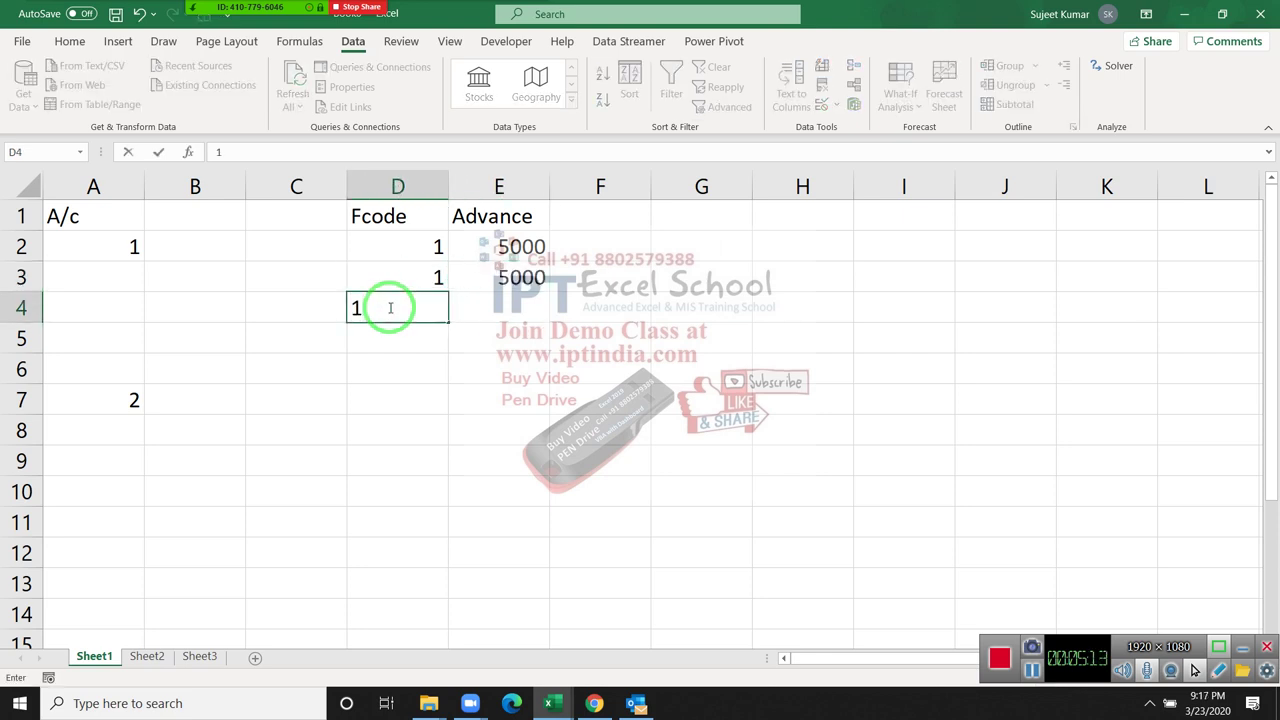
key("Return")
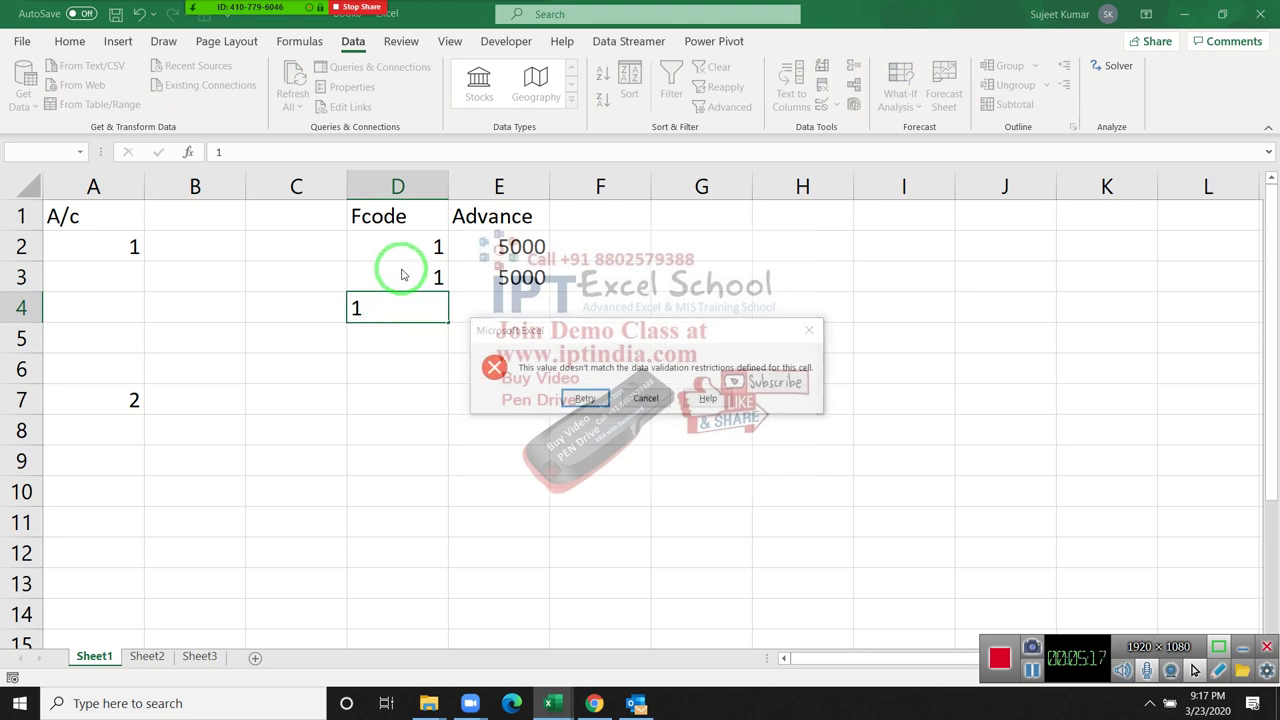
key("Escape")
key("Up")
key("Right")
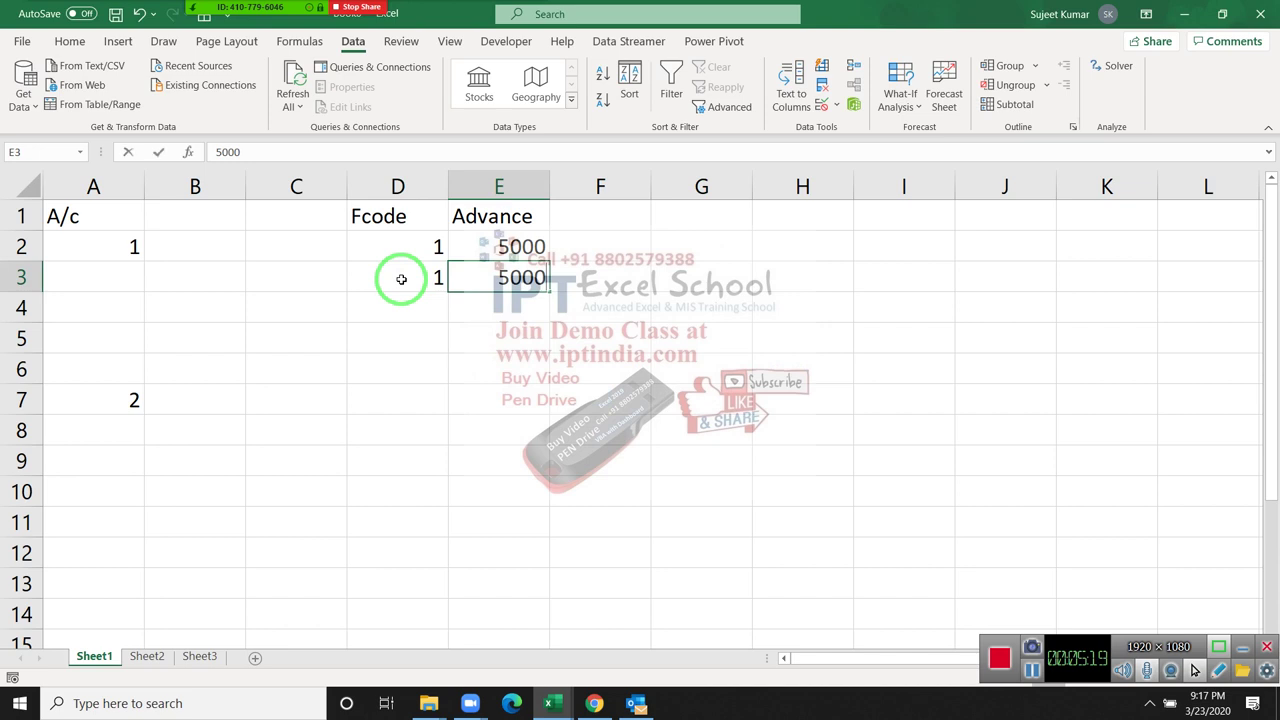
type("600")
key("Return")
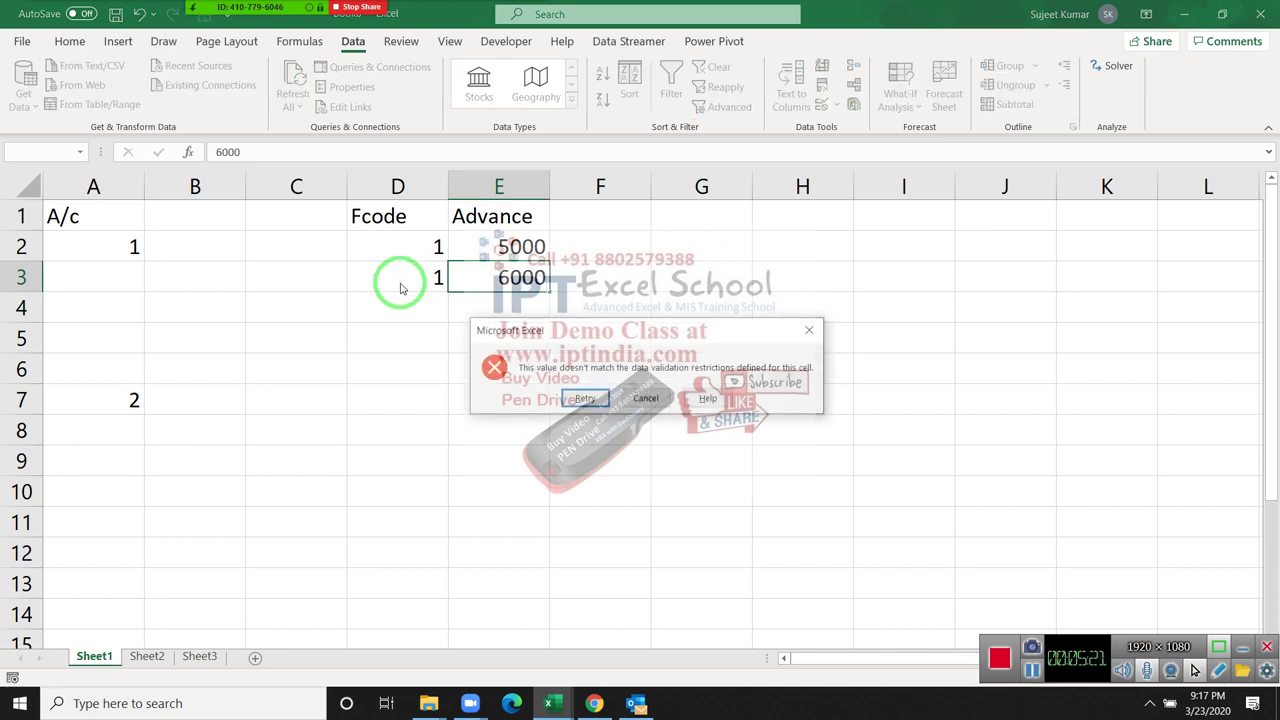
key("Escape")
left_click(417, 245)
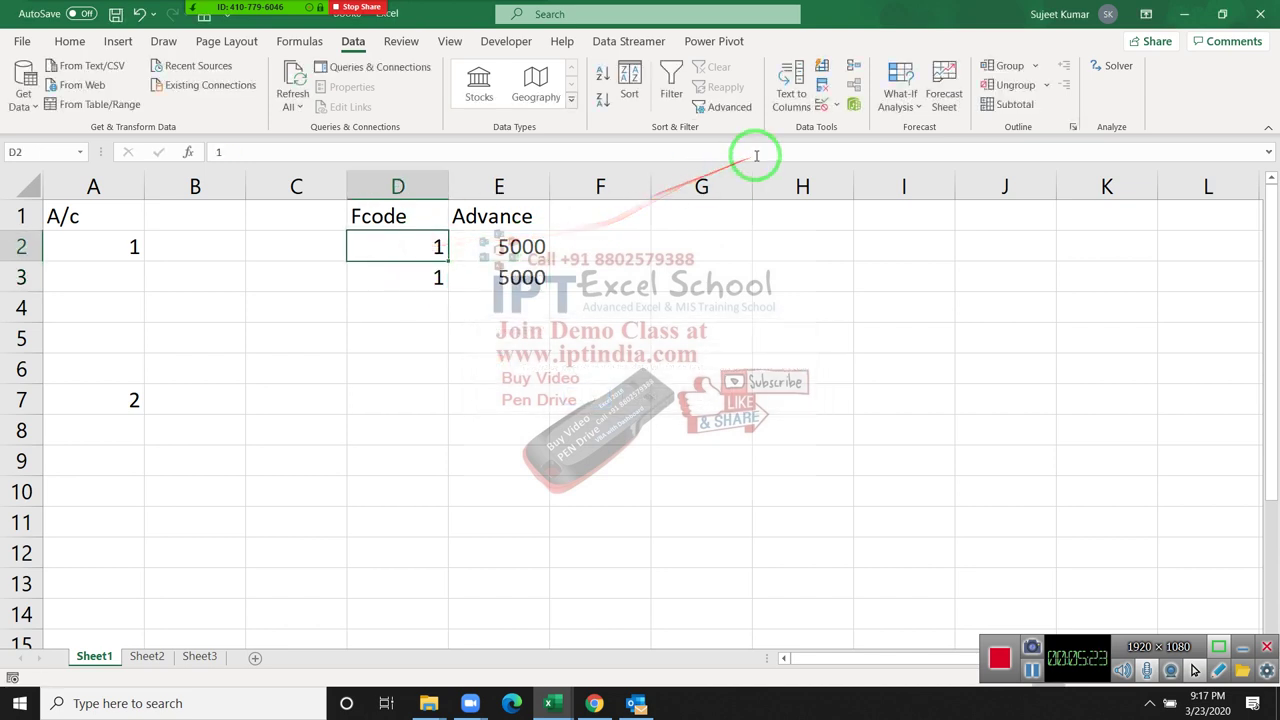
left_click(822, 104)
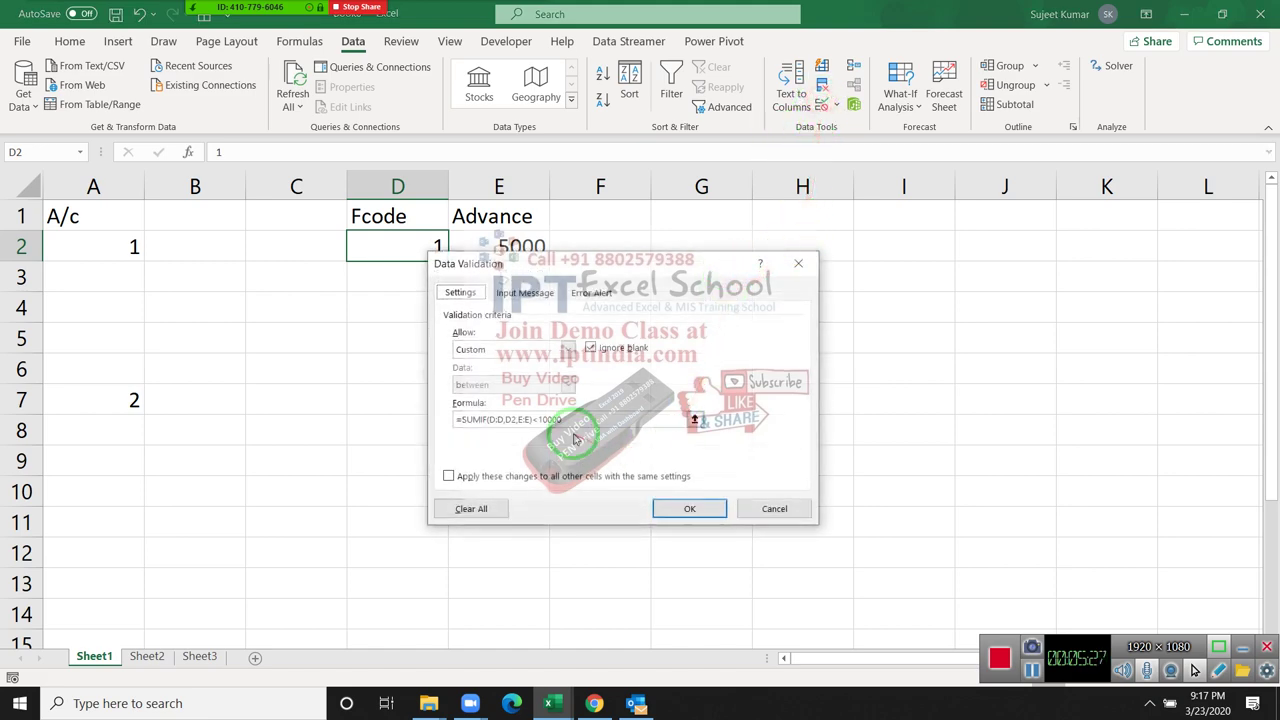
left_click_drag(500, 263, 673, 237)
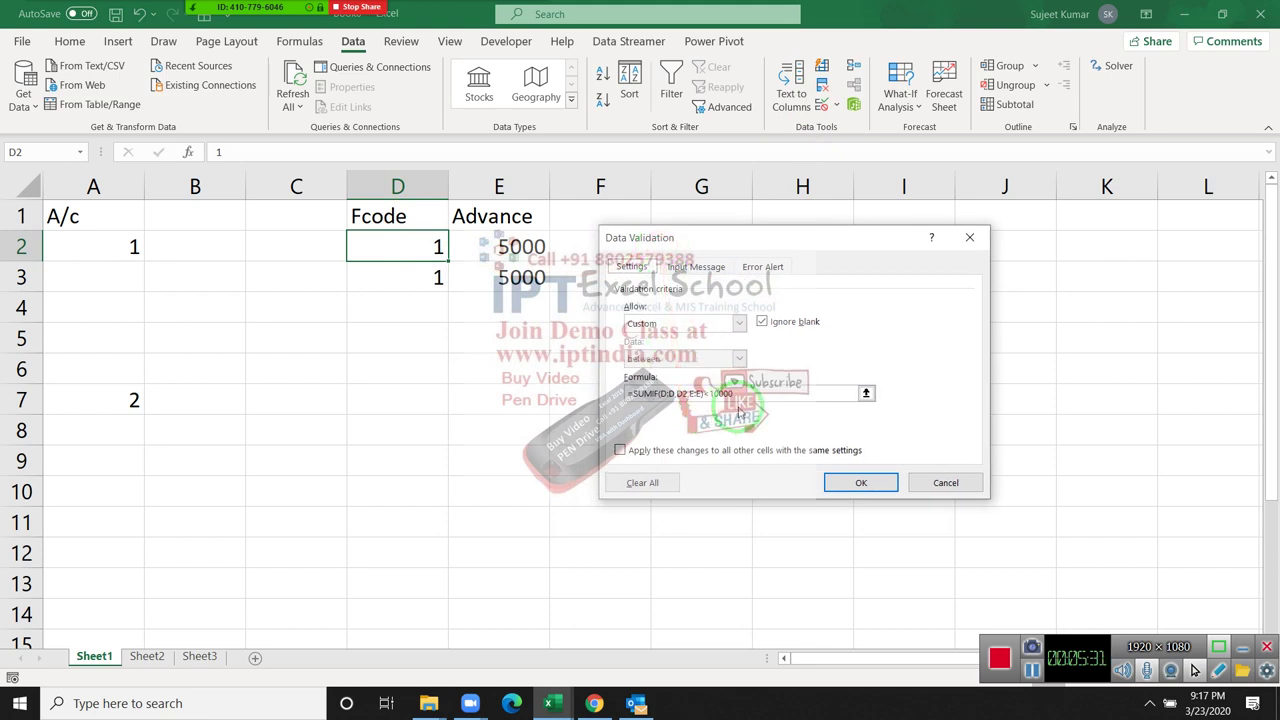
left_click(860, 482)
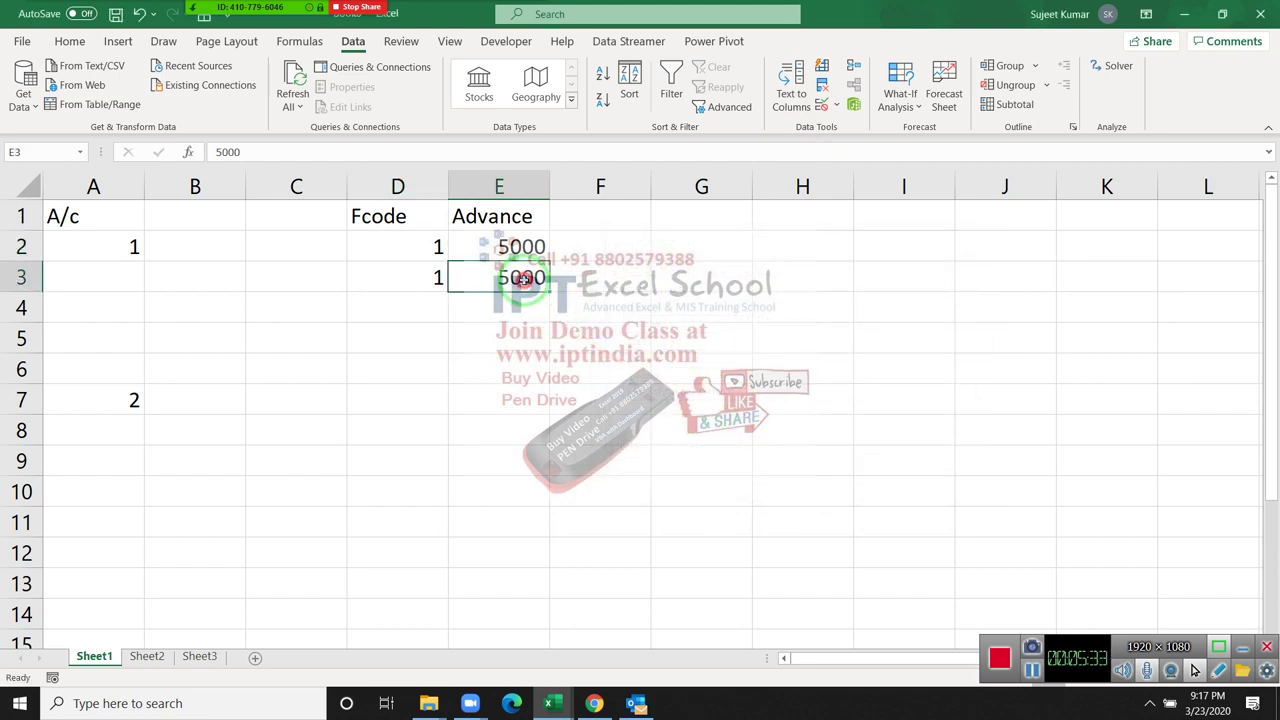
left_click_drag(520, 278, 520, 248)
left_click(445, 308)
type("1")
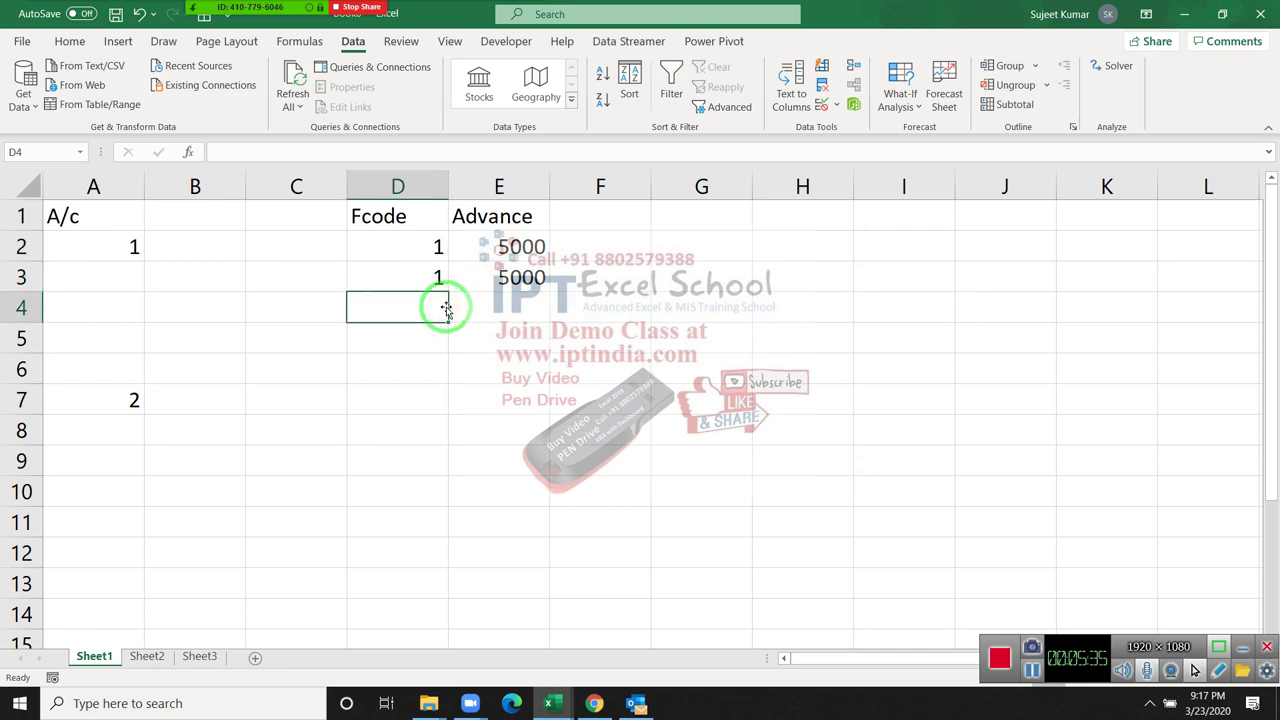
key("Return")
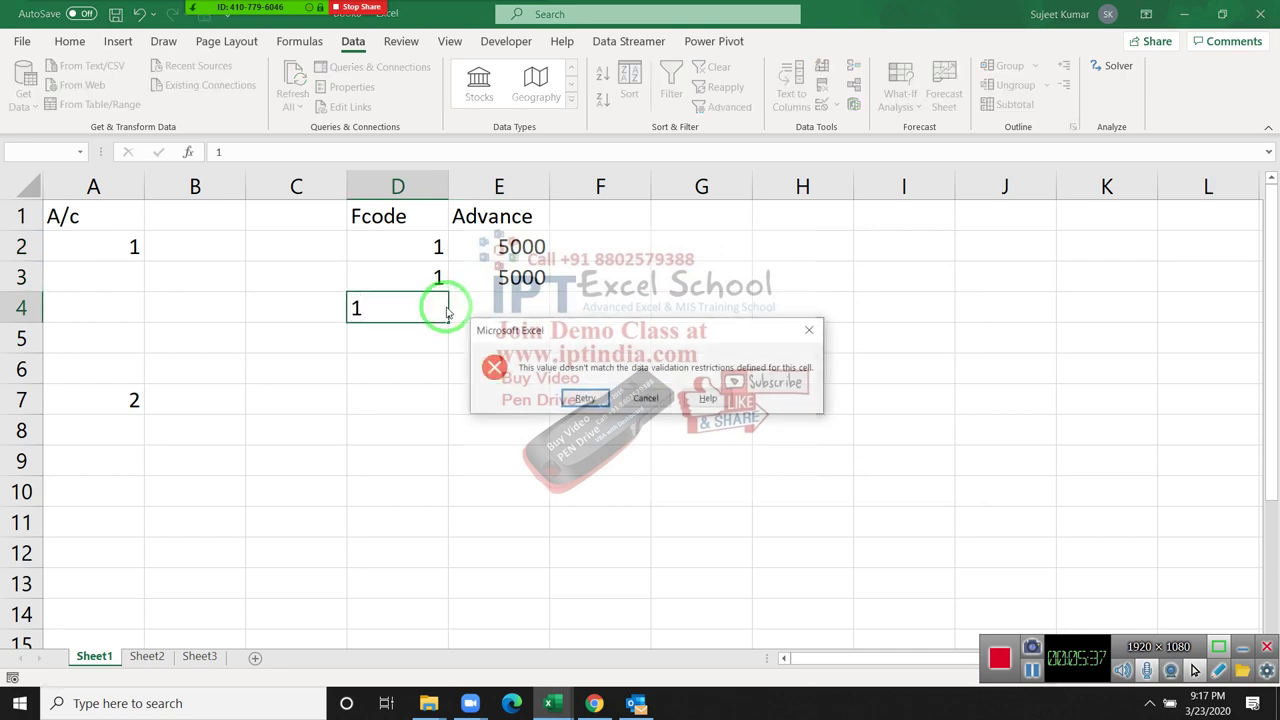
key("Escape")
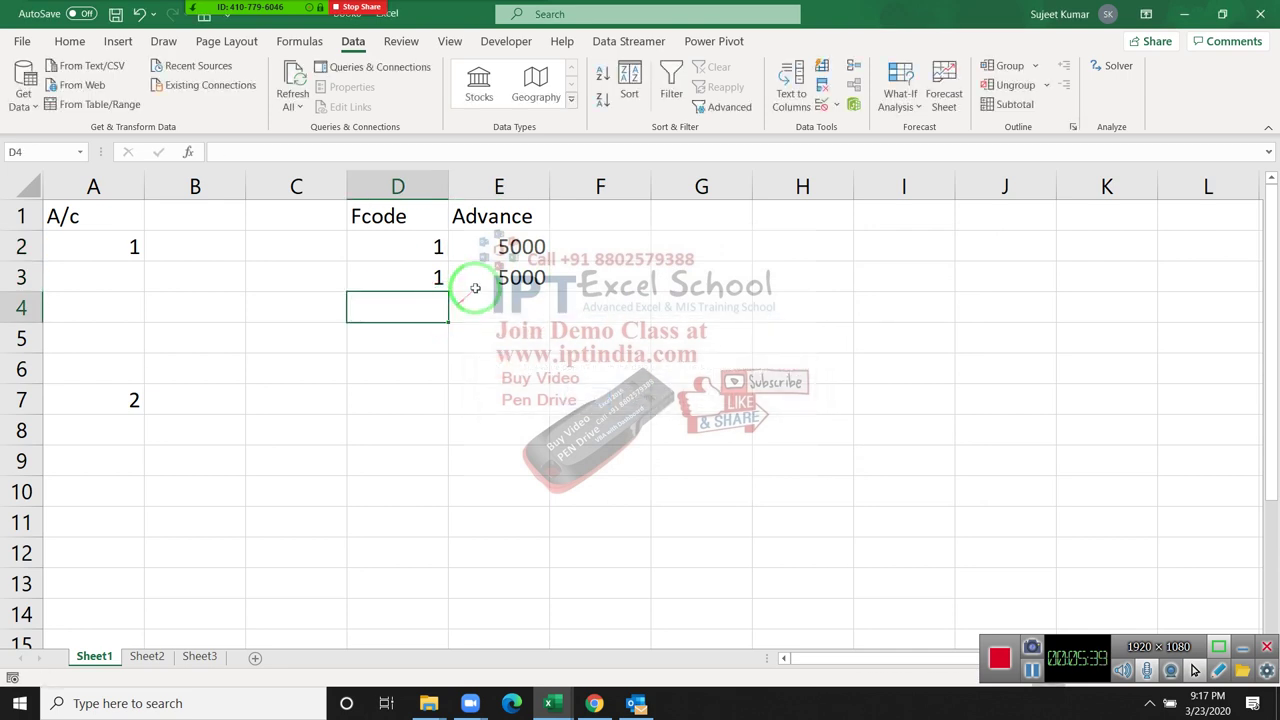
left_click(483, 279)
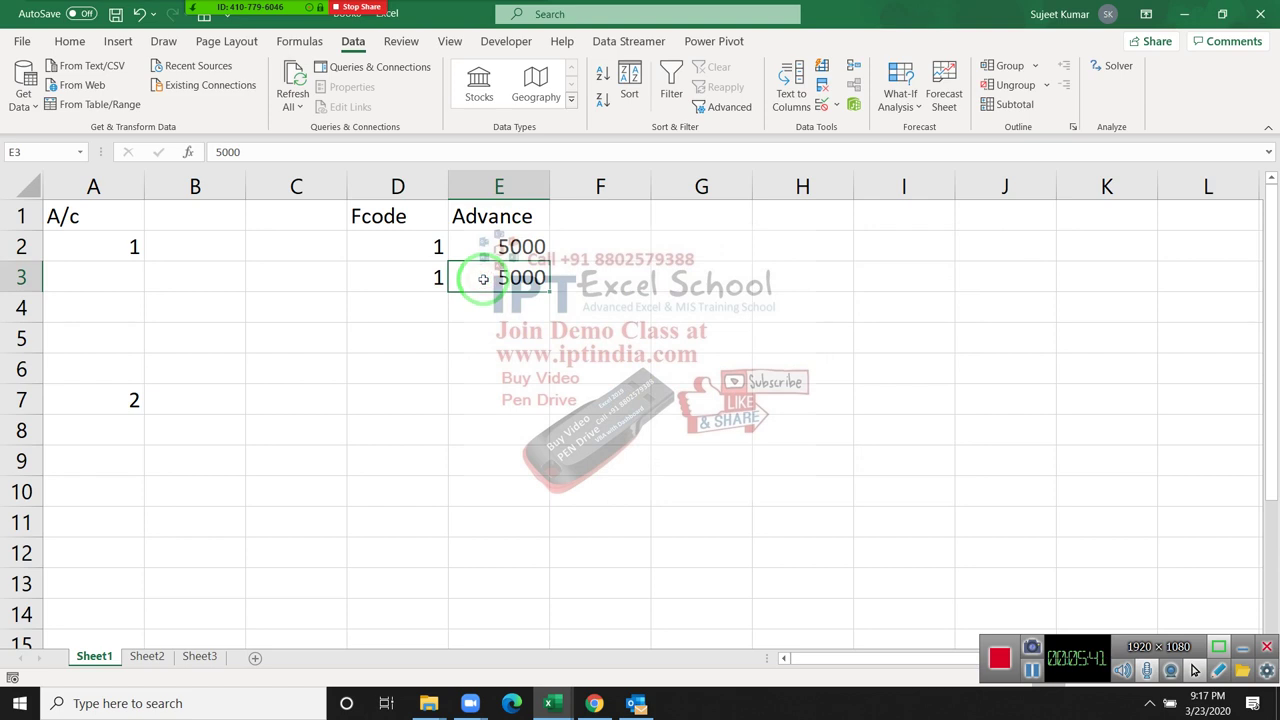
type("5")
key("Return")
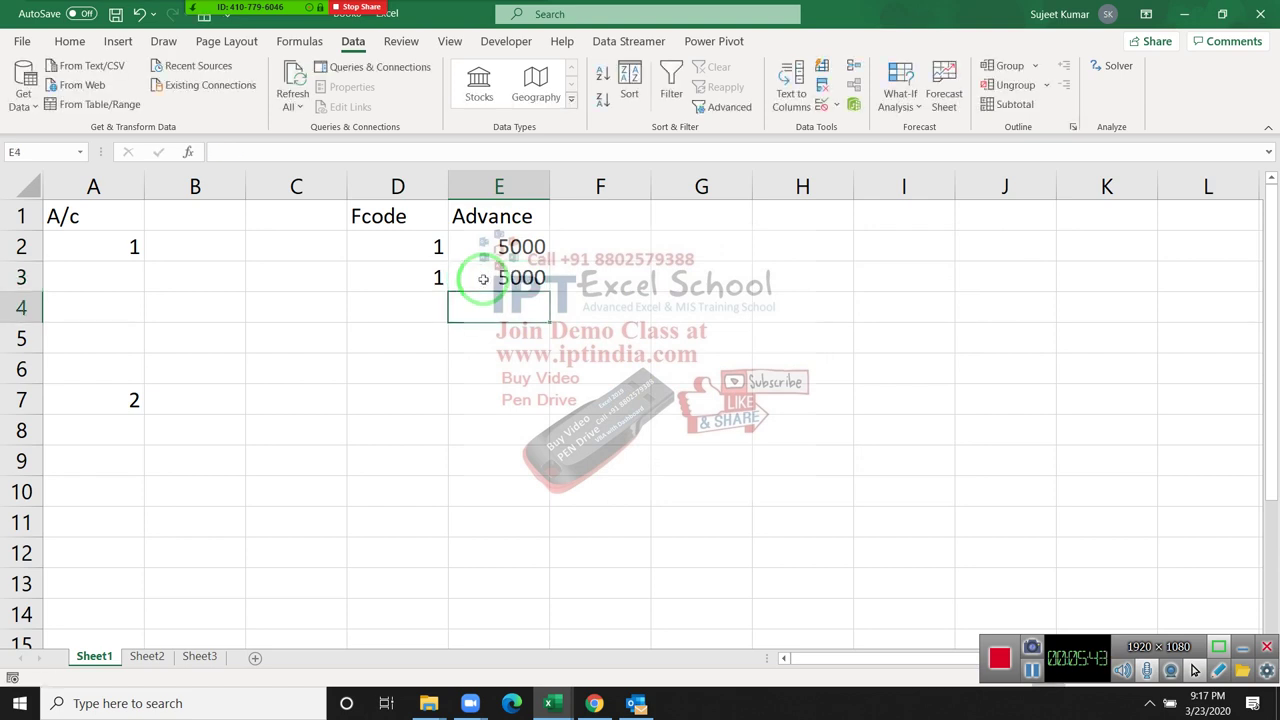
left_click(490, 248)
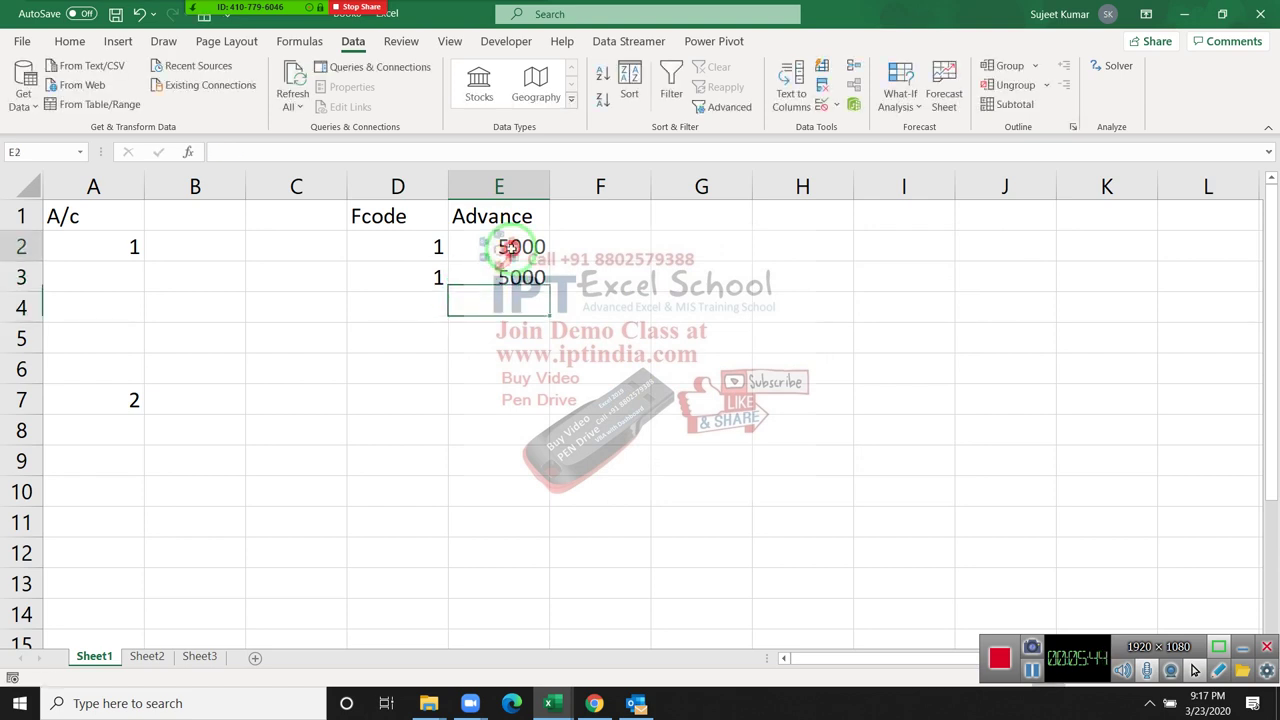
left_click(823, 104)
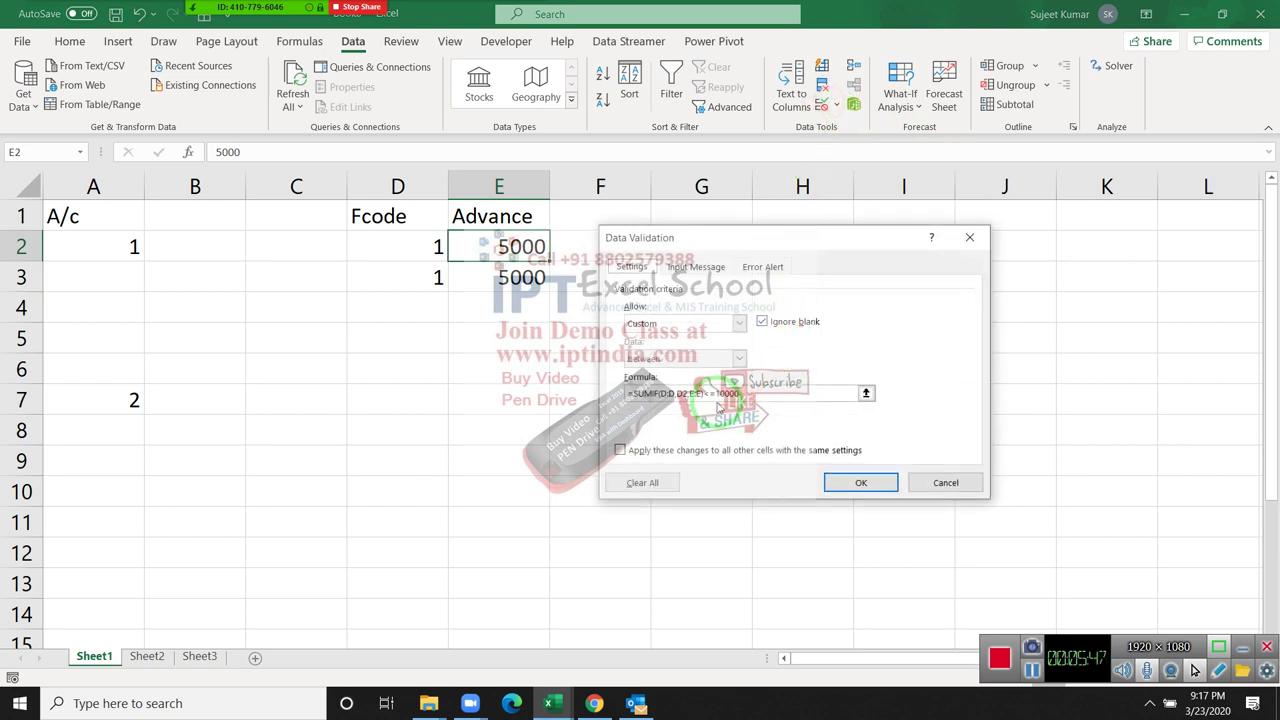
left_click(710, 392)
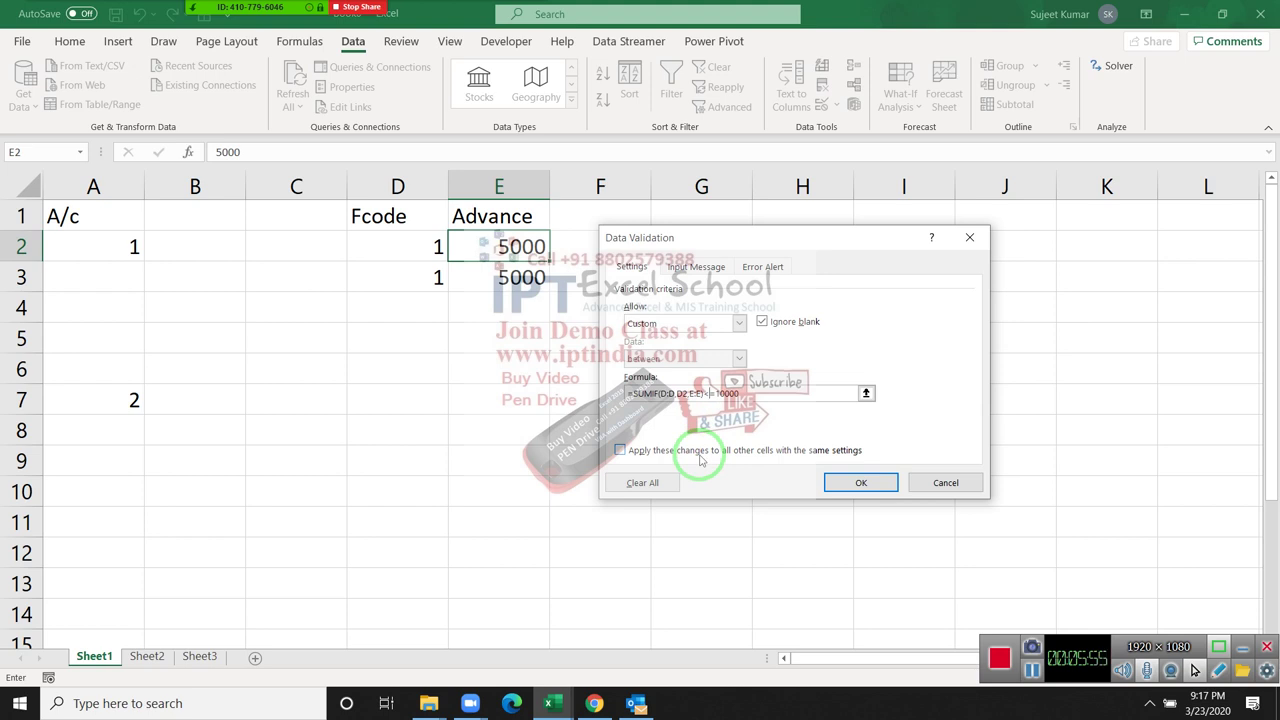
key("Return")
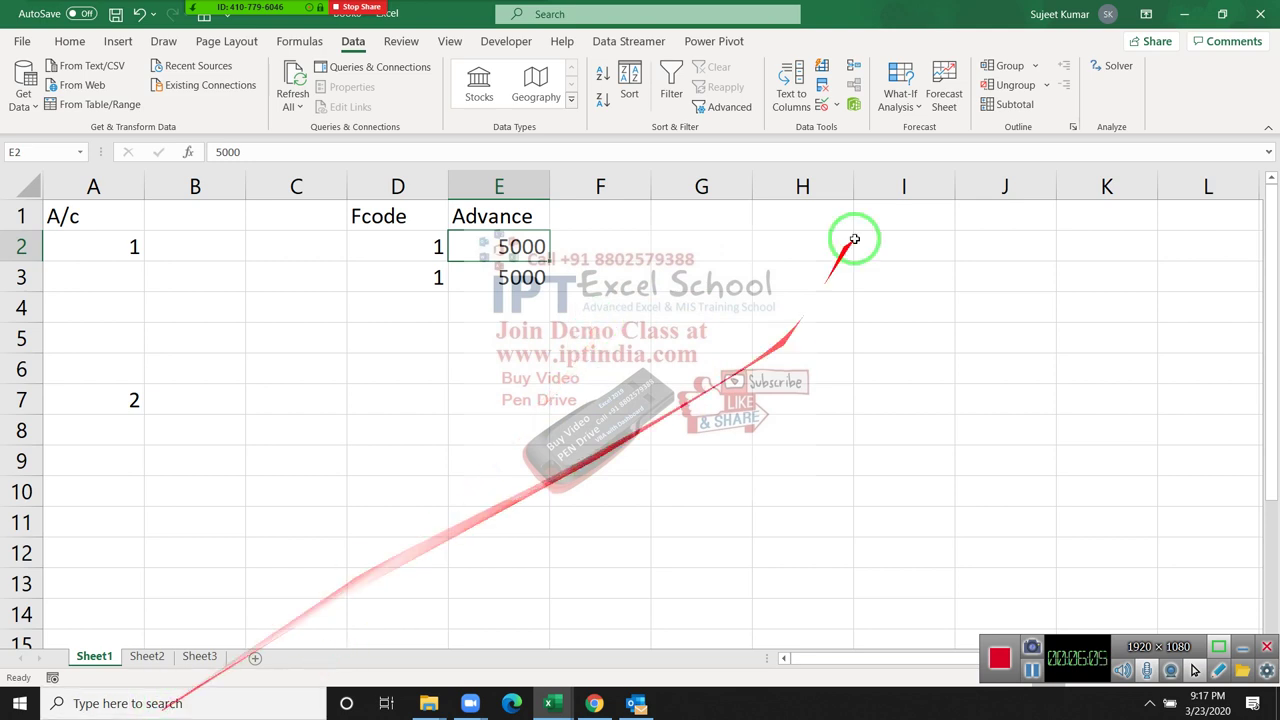
left_click(790, 95)
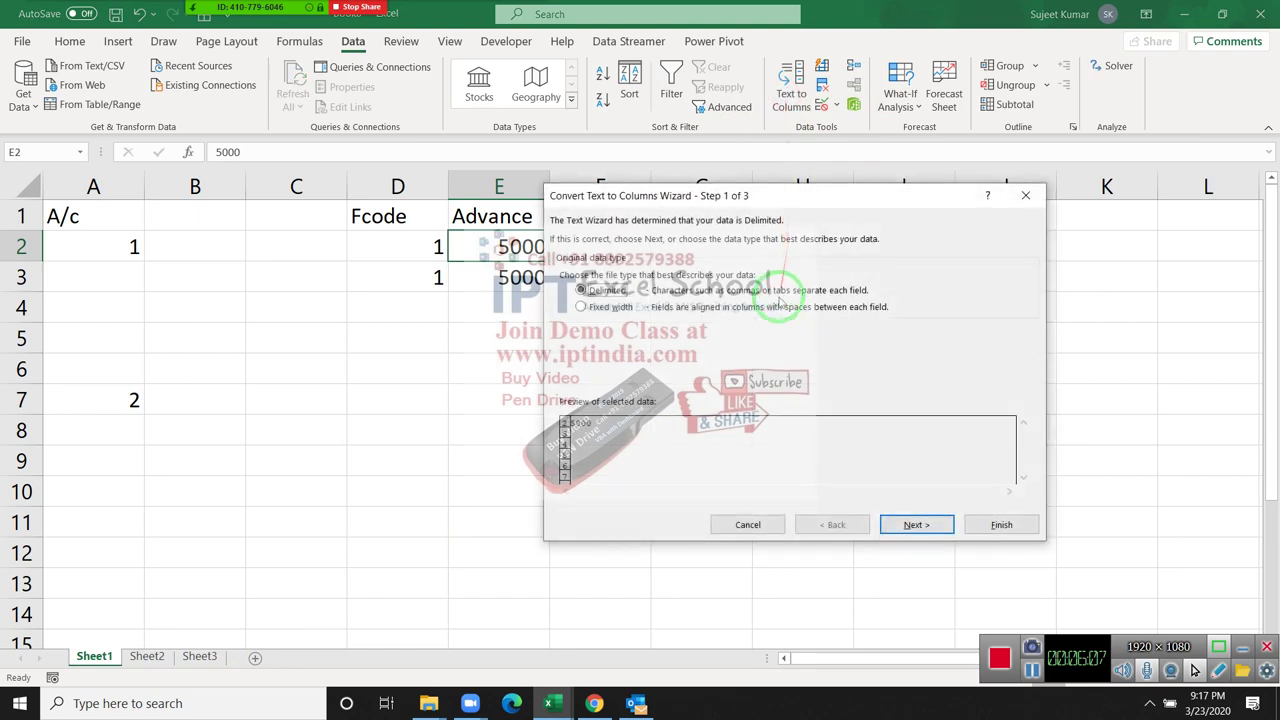
left_click(1025, 195)
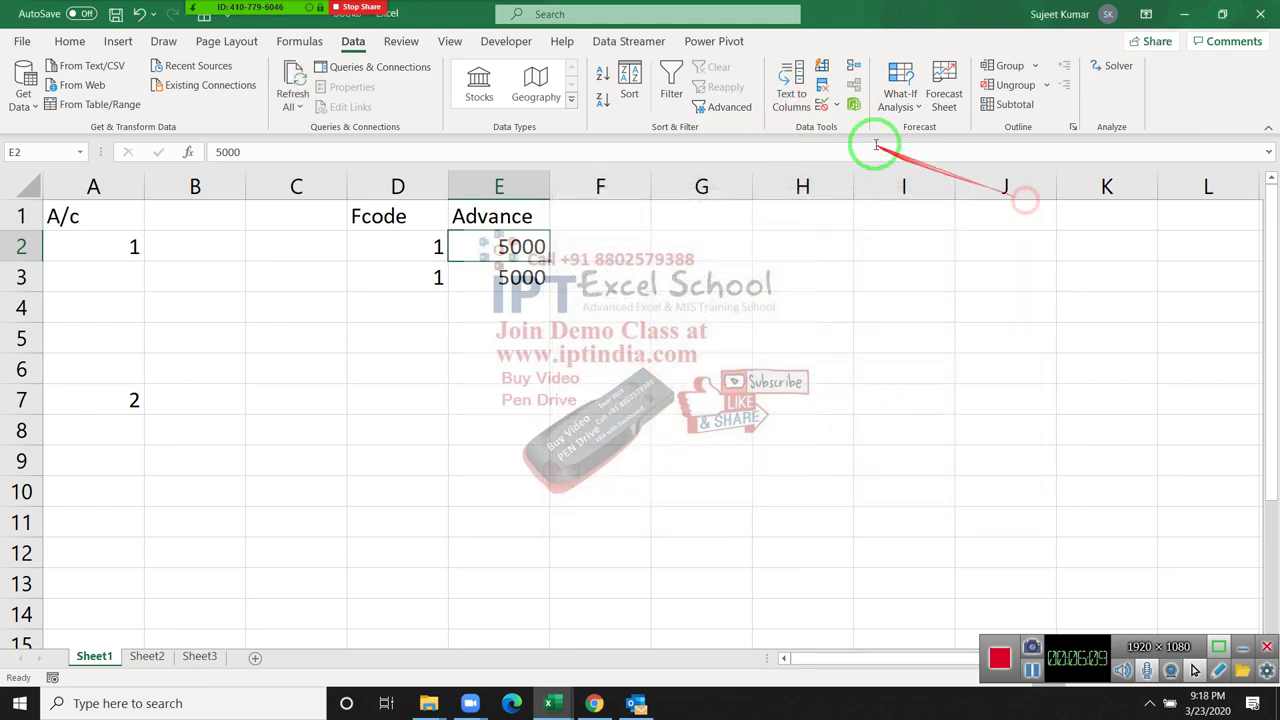
left_click(822, 104)
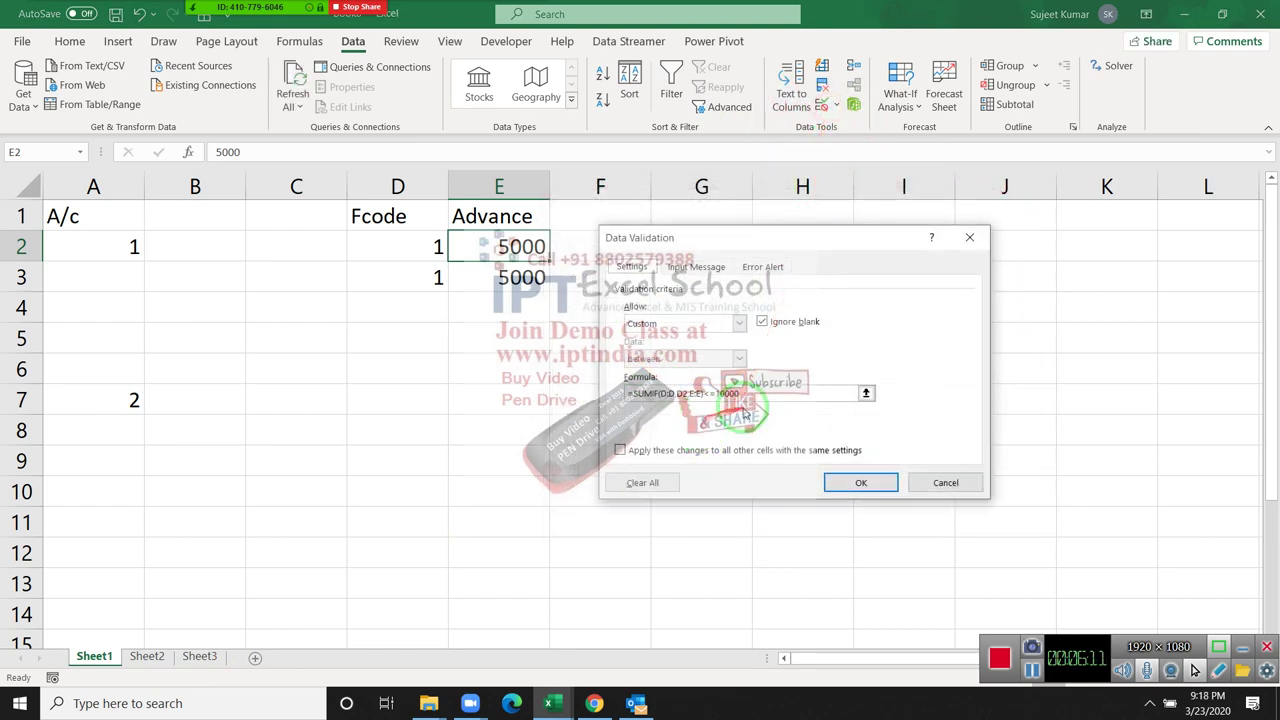
left_click(607, 405)
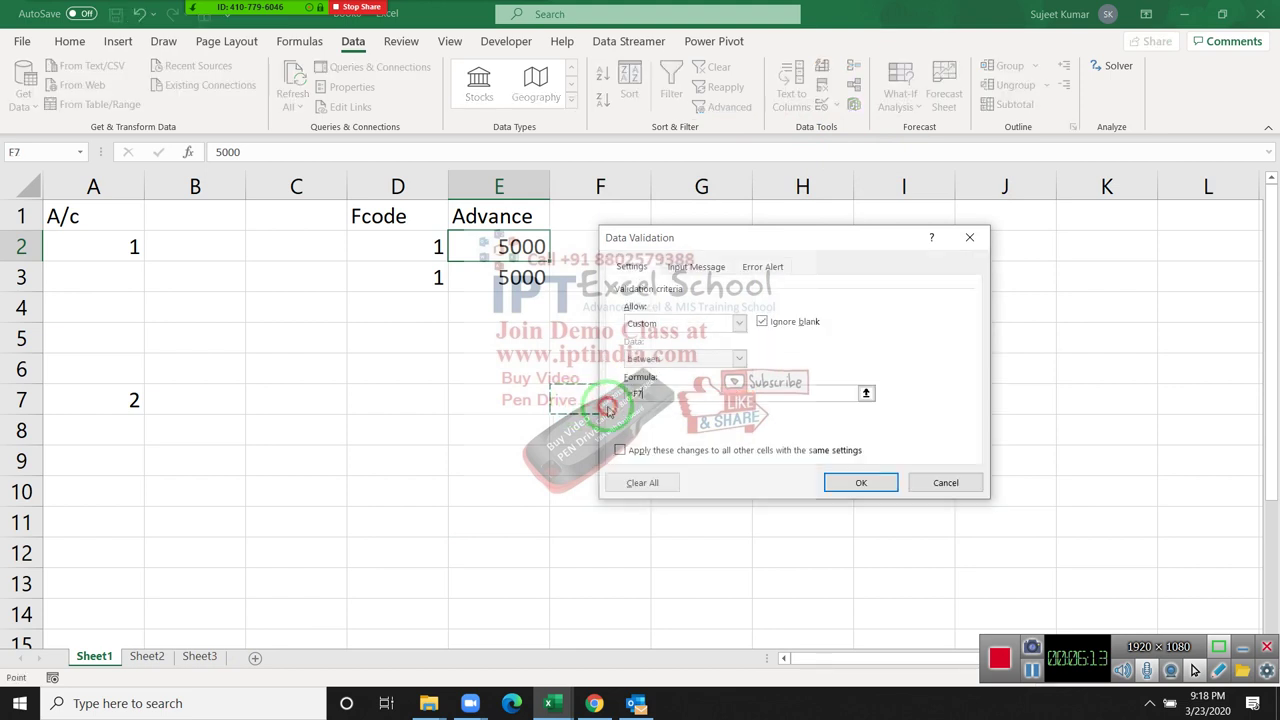
key("Escape")
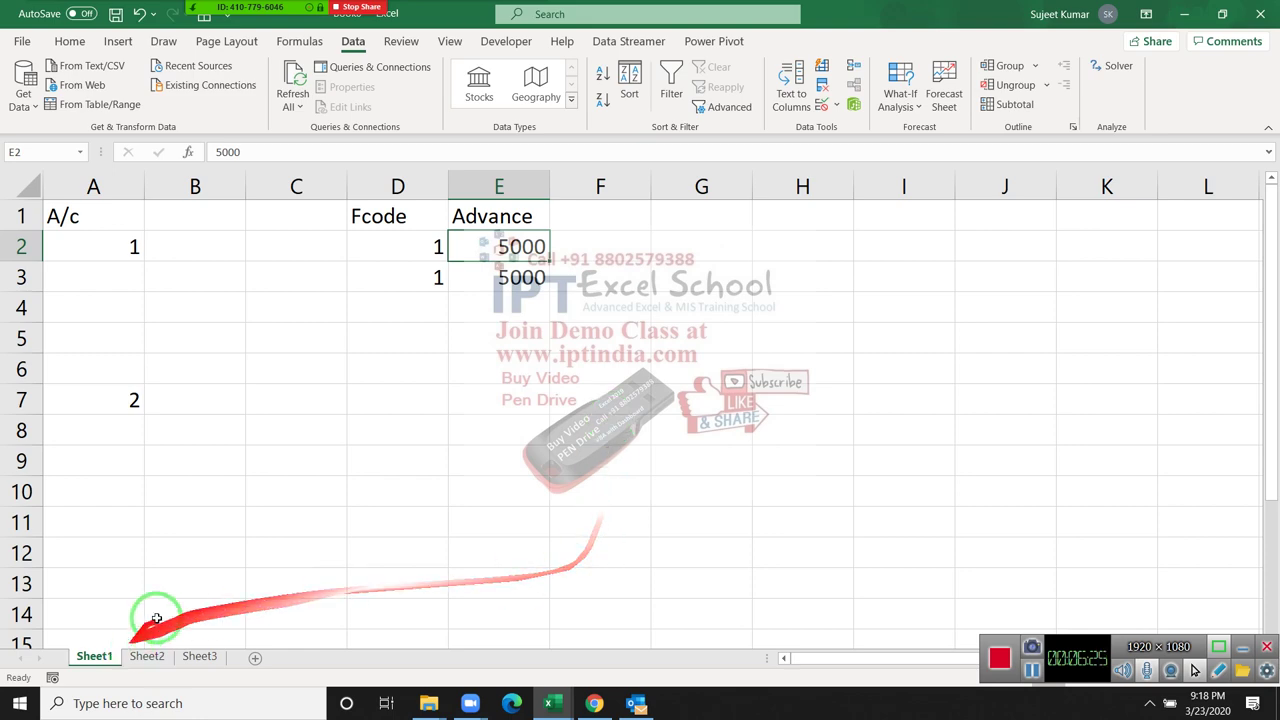
Step: On Sheet2, enter the first name in G1 and fill the seven-name list down to G7
left_click(147, 657)
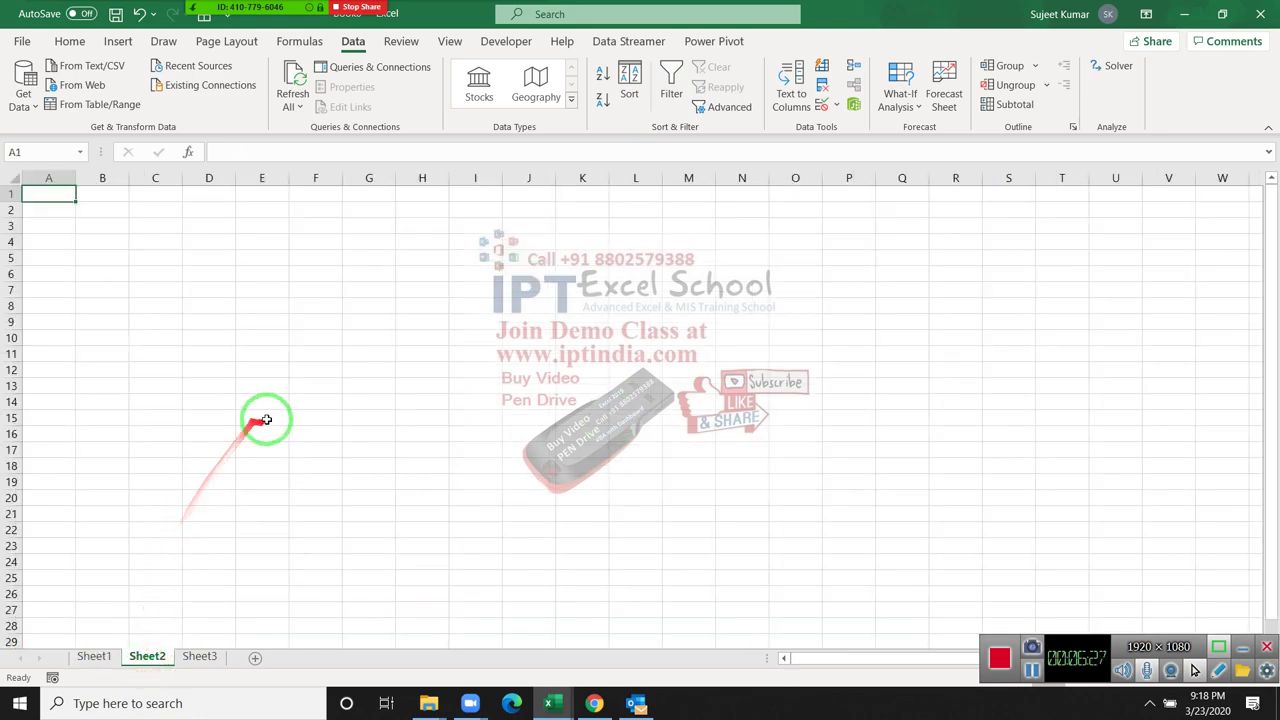
scroll(280, 417, "up", 4)
left_click(580, 220)
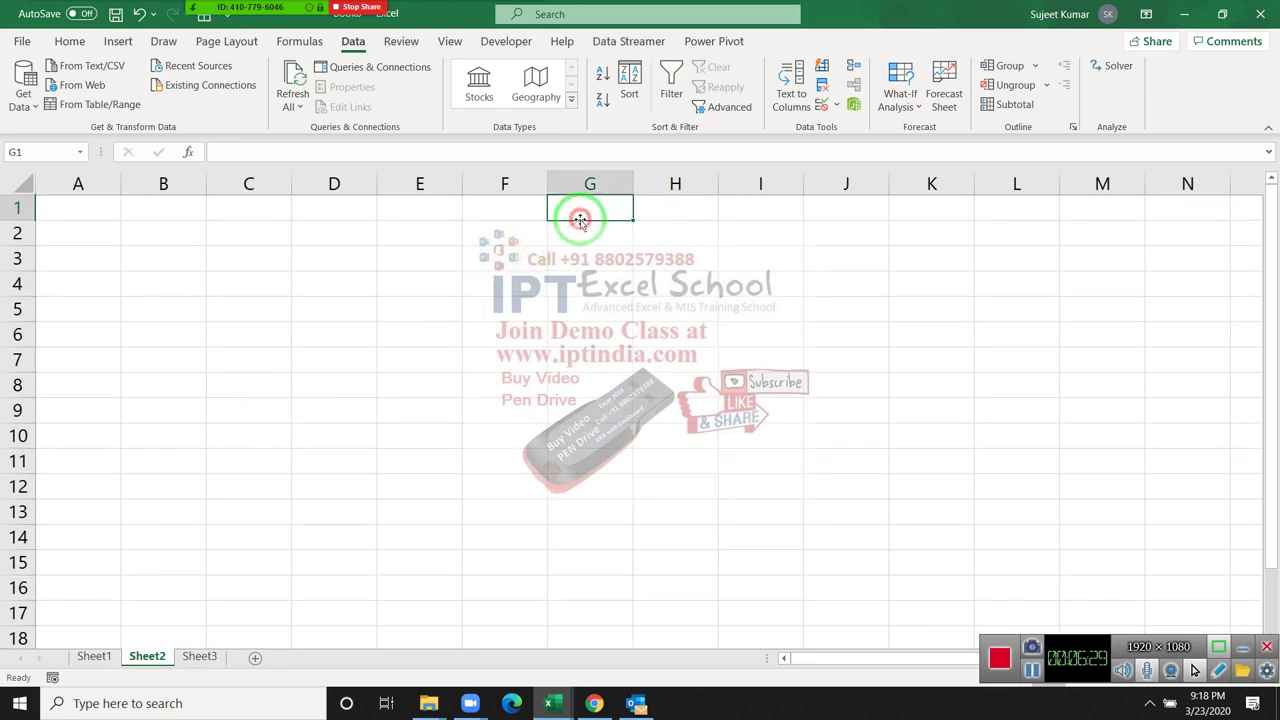
type("Puja")
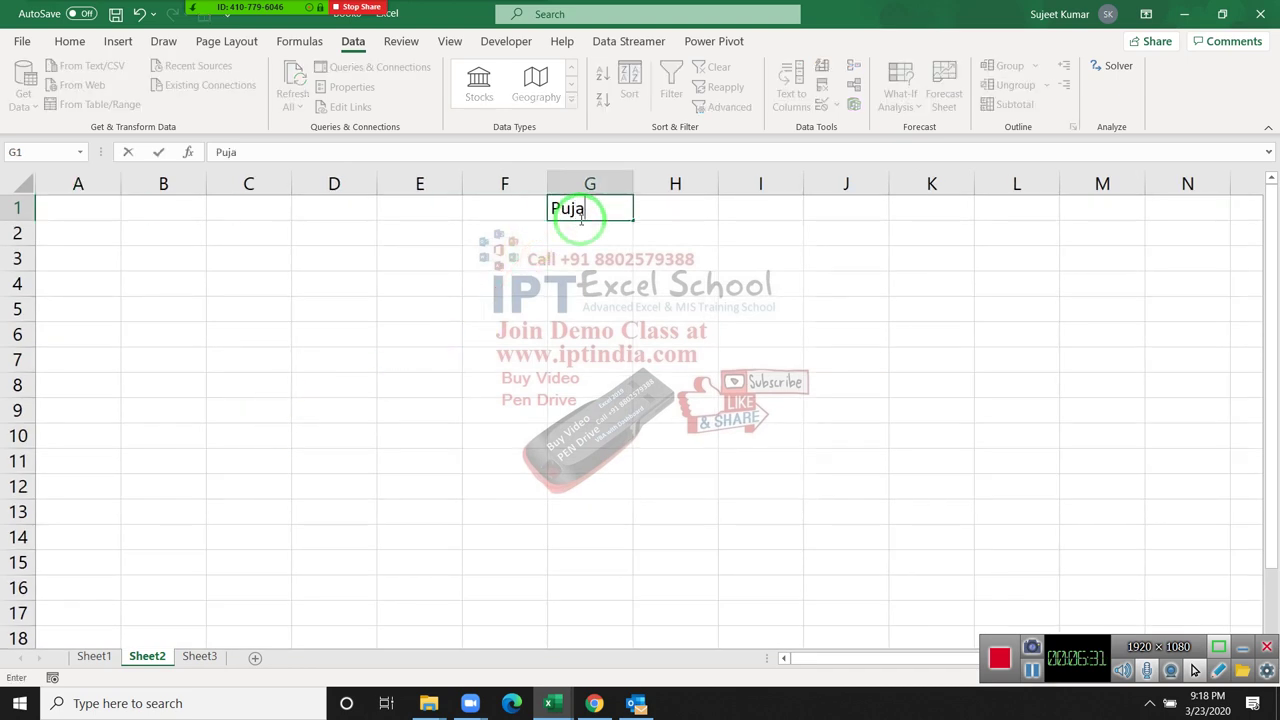
key("Return")
left_click(586, 207)
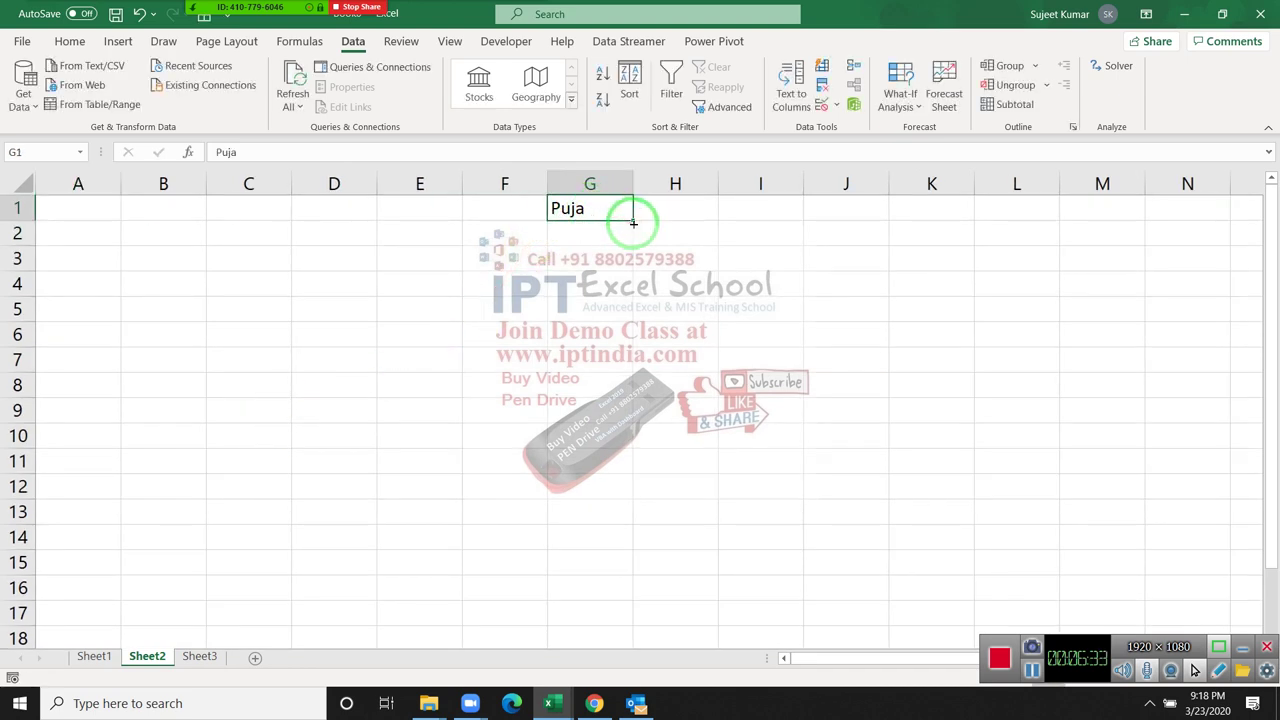
left_click_drag(633, 222, 630, 370)
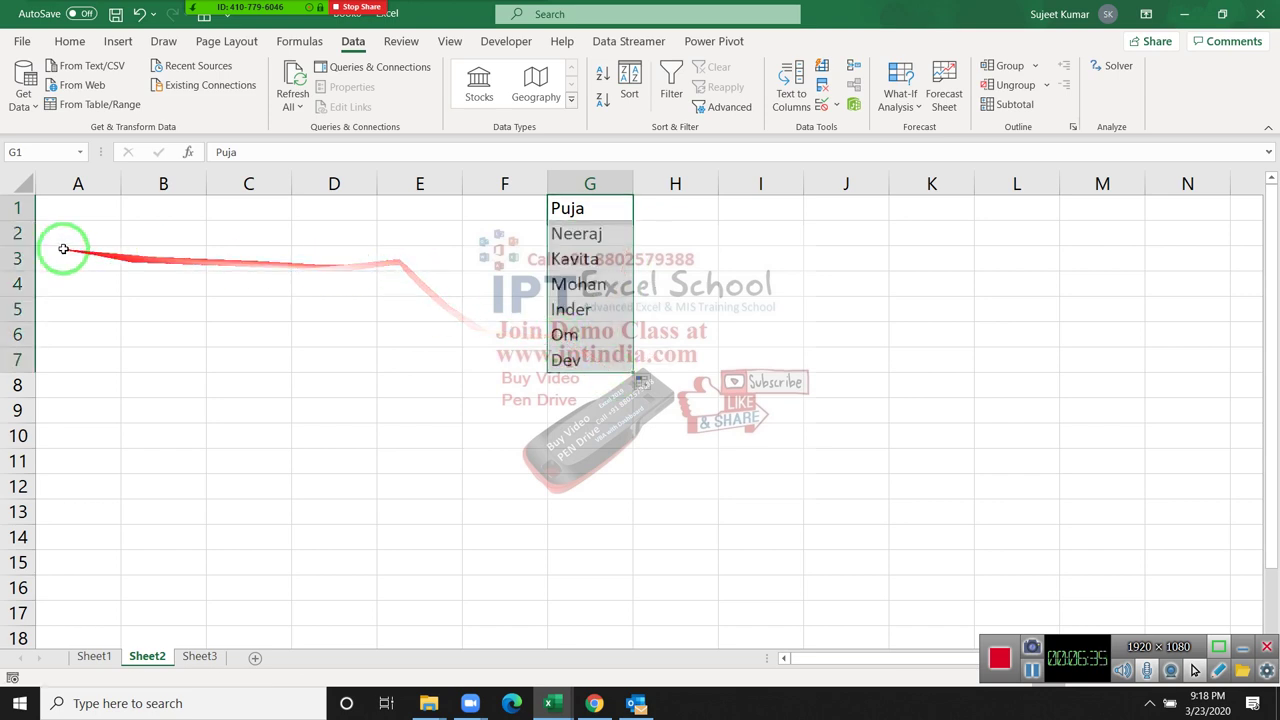
left_click(80, 184)
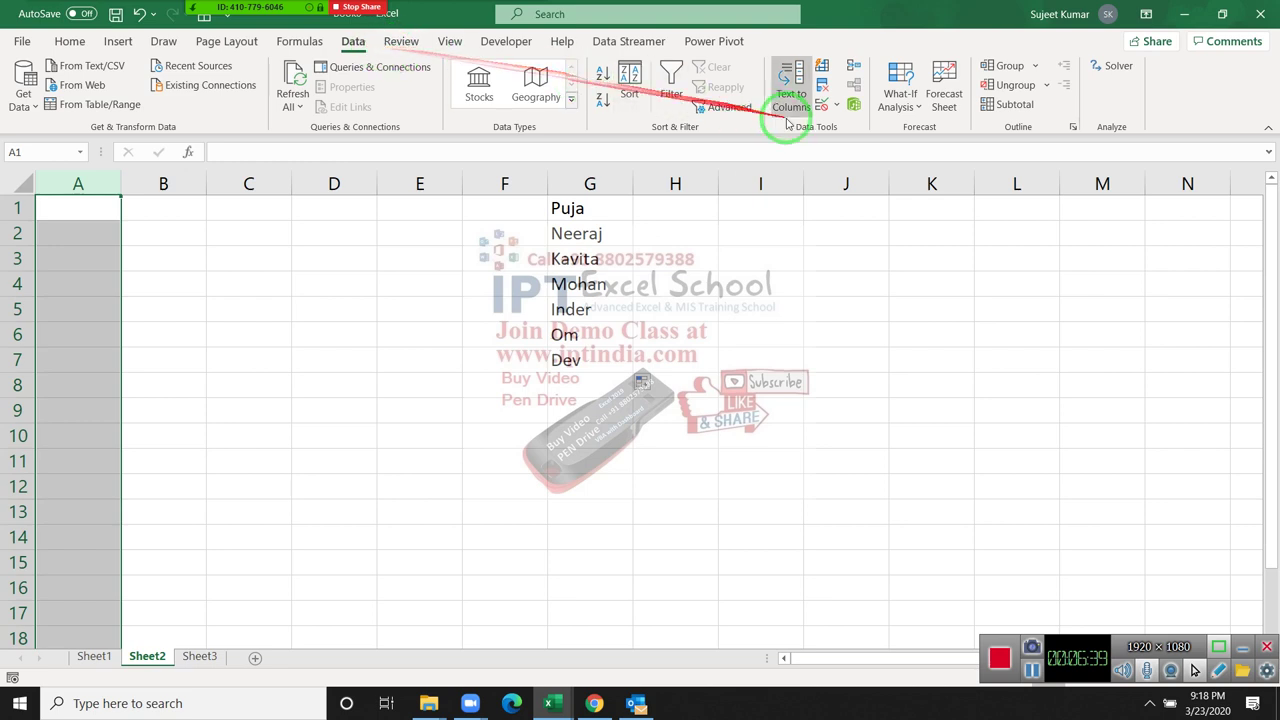
Step: Give column A a List validation sourced from the names in G1:G7
left_click(822, 107)
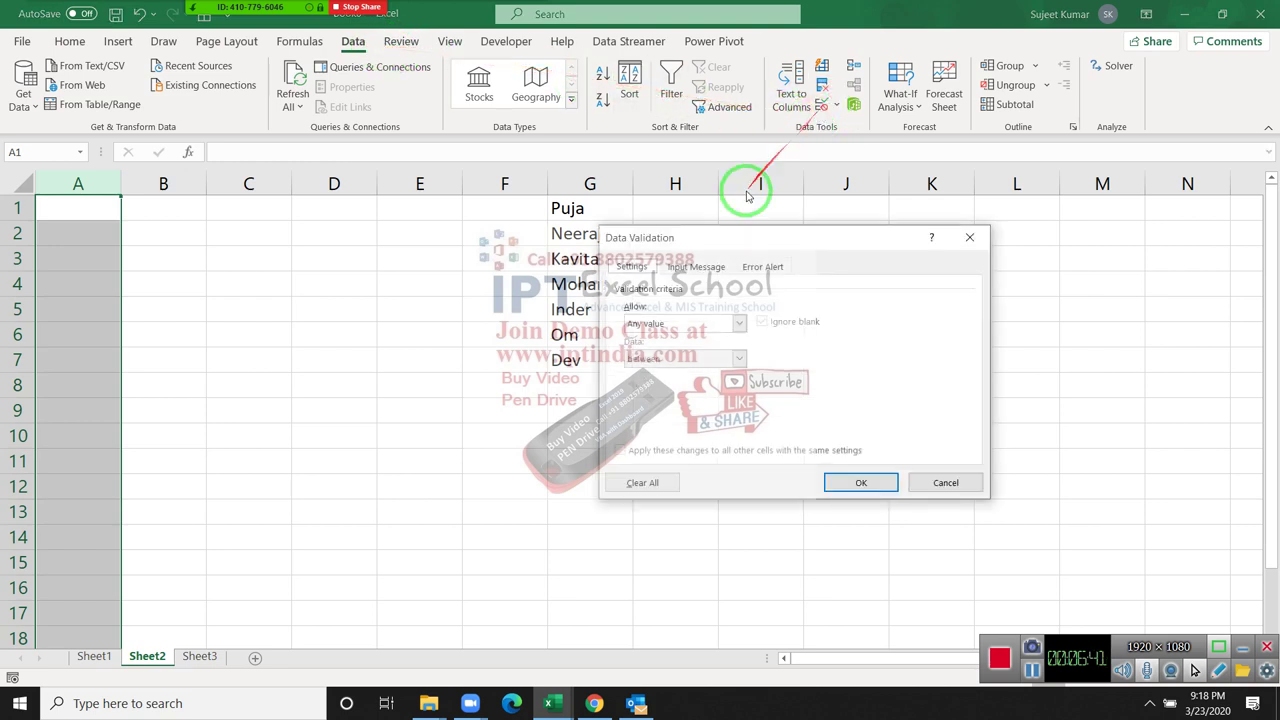
left_click(738, 323)
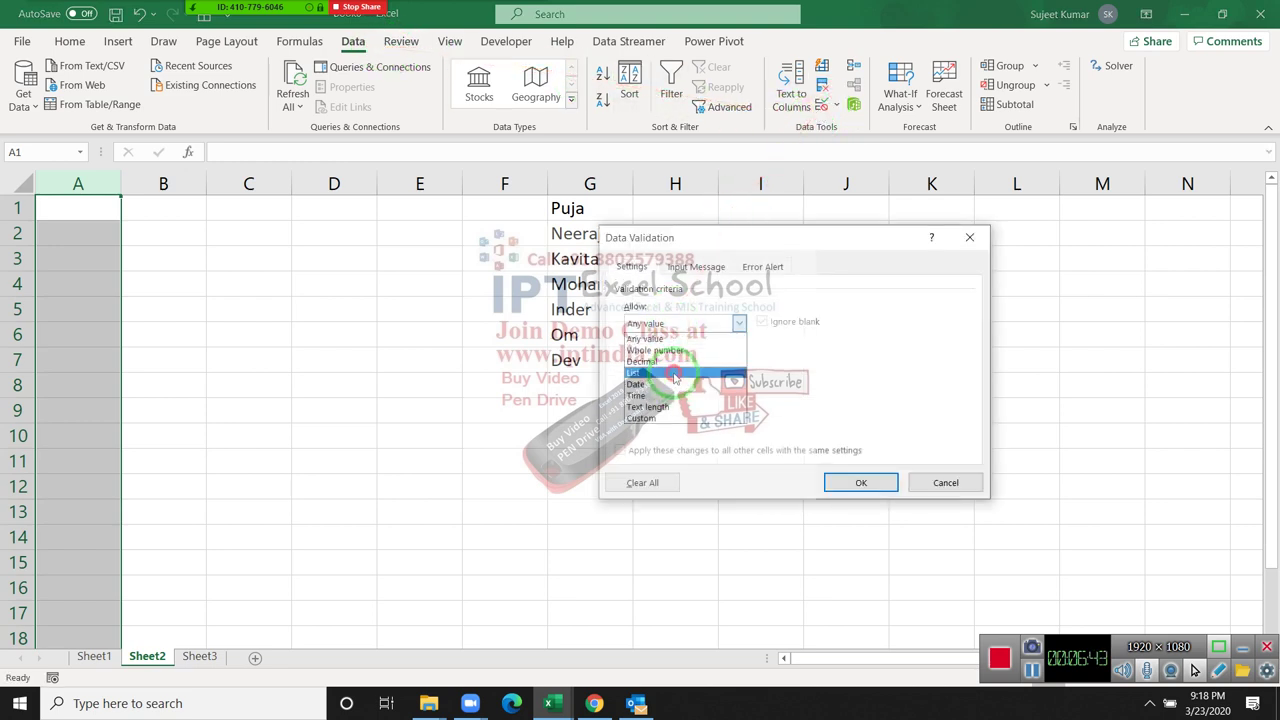
left_click(650, 373)
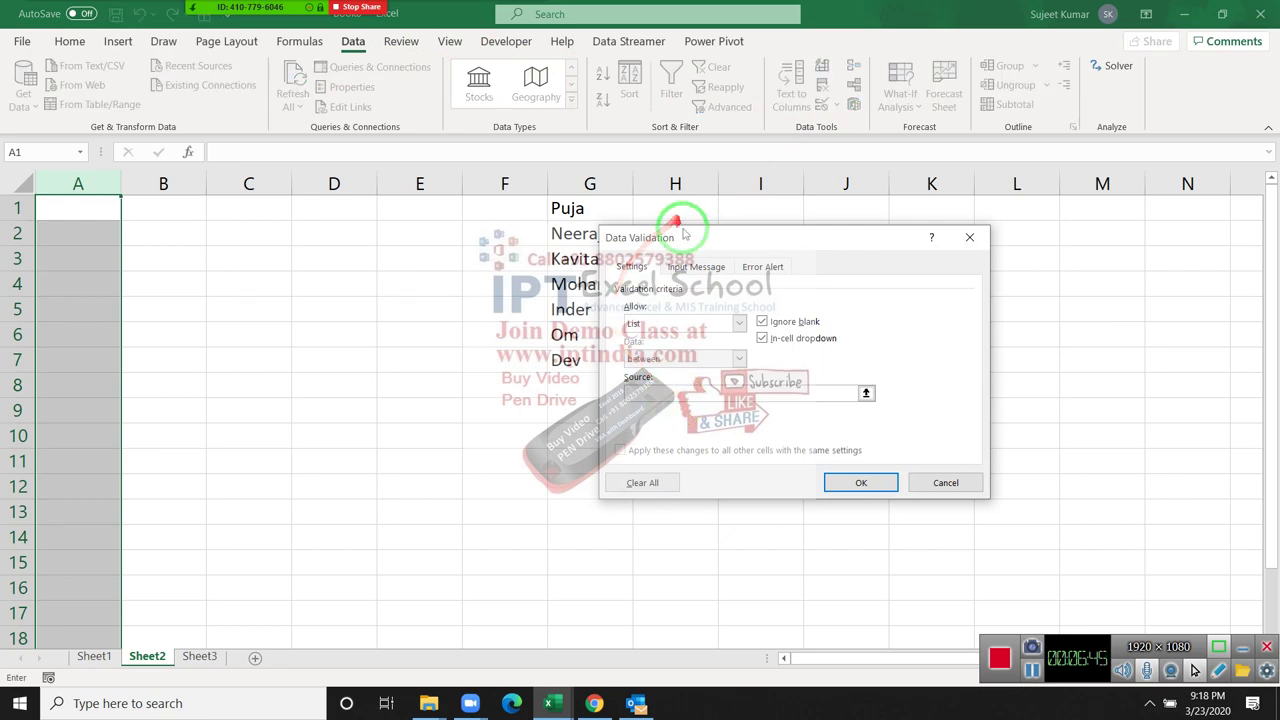
left_click_drag(690, 238, 751, 246)
mouse_move(570, 208)
left_mouse_down()
mouse_move(593, 246)
mouse_move(594, 360)
left_mouse_up()
left_click(250, 22)
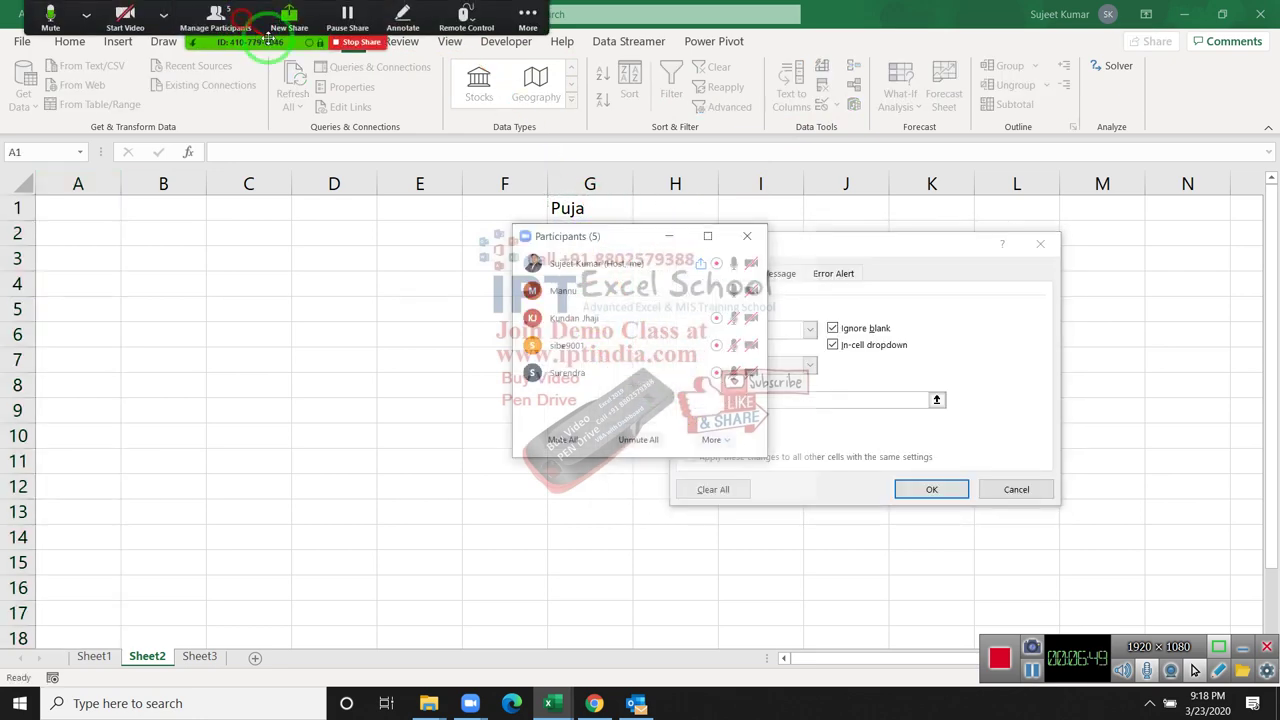
left_click(652, 432)
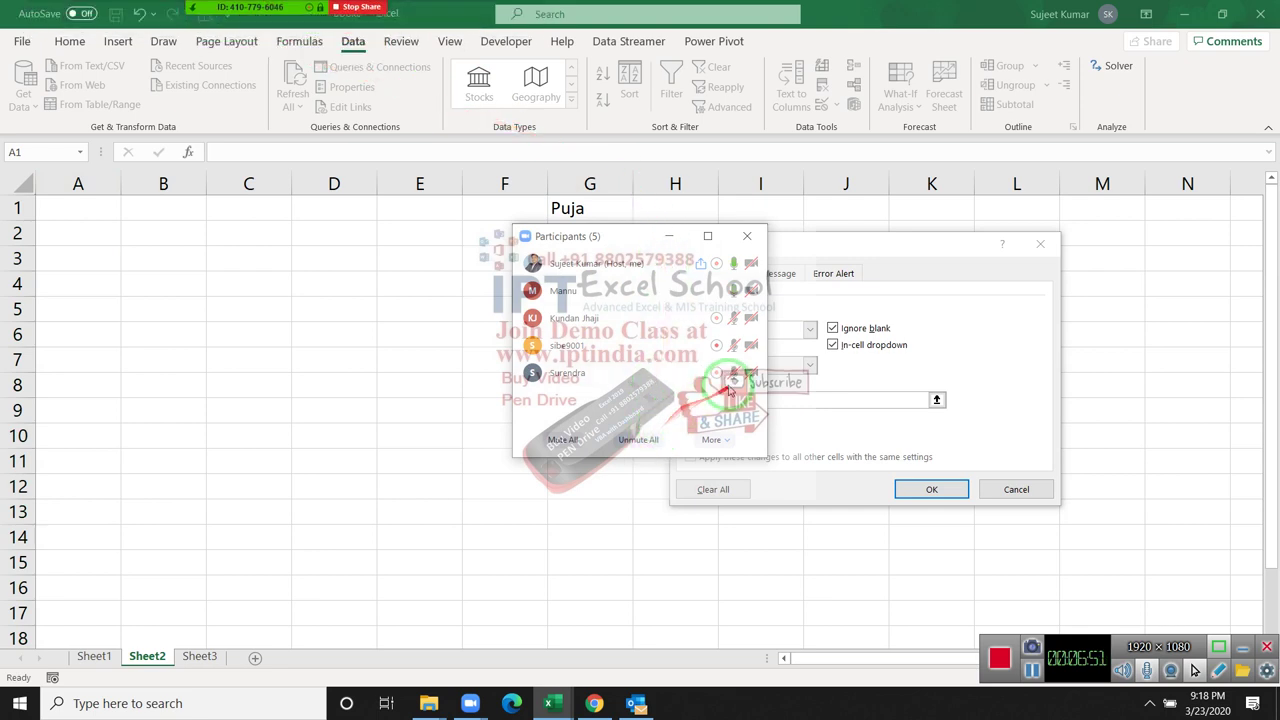
left_click(867, 250)
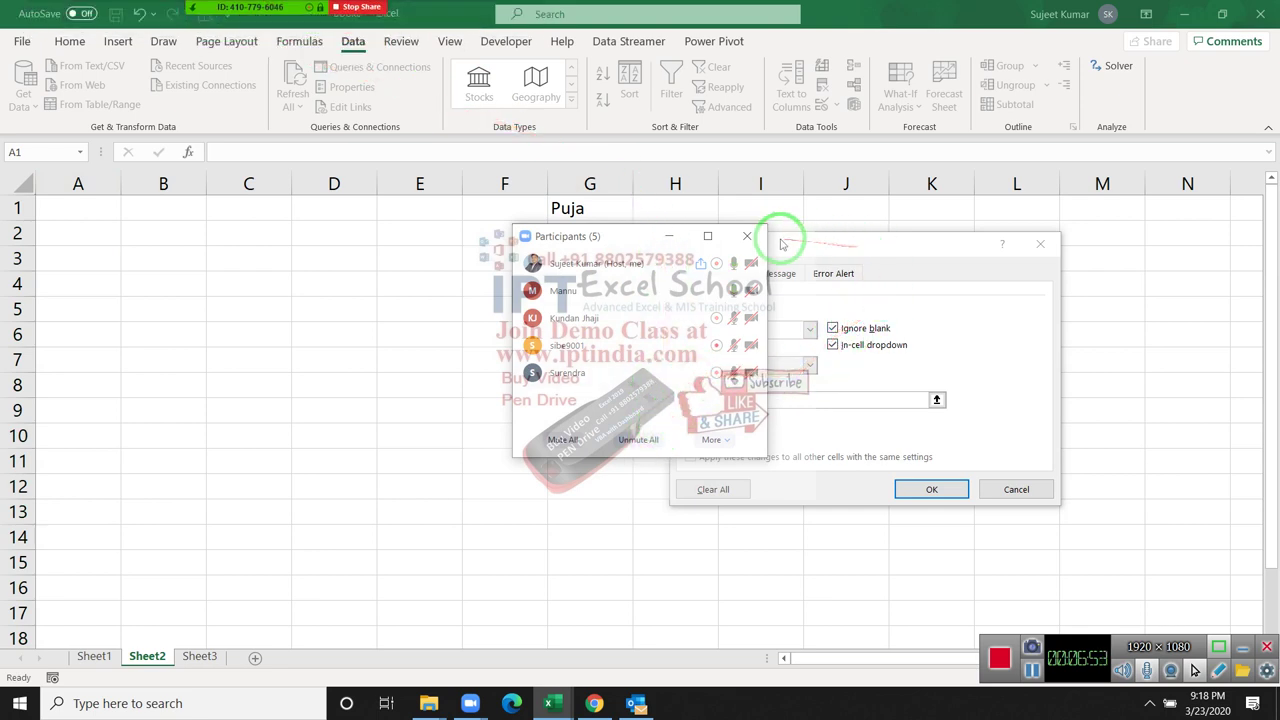
left_click(747, 236)
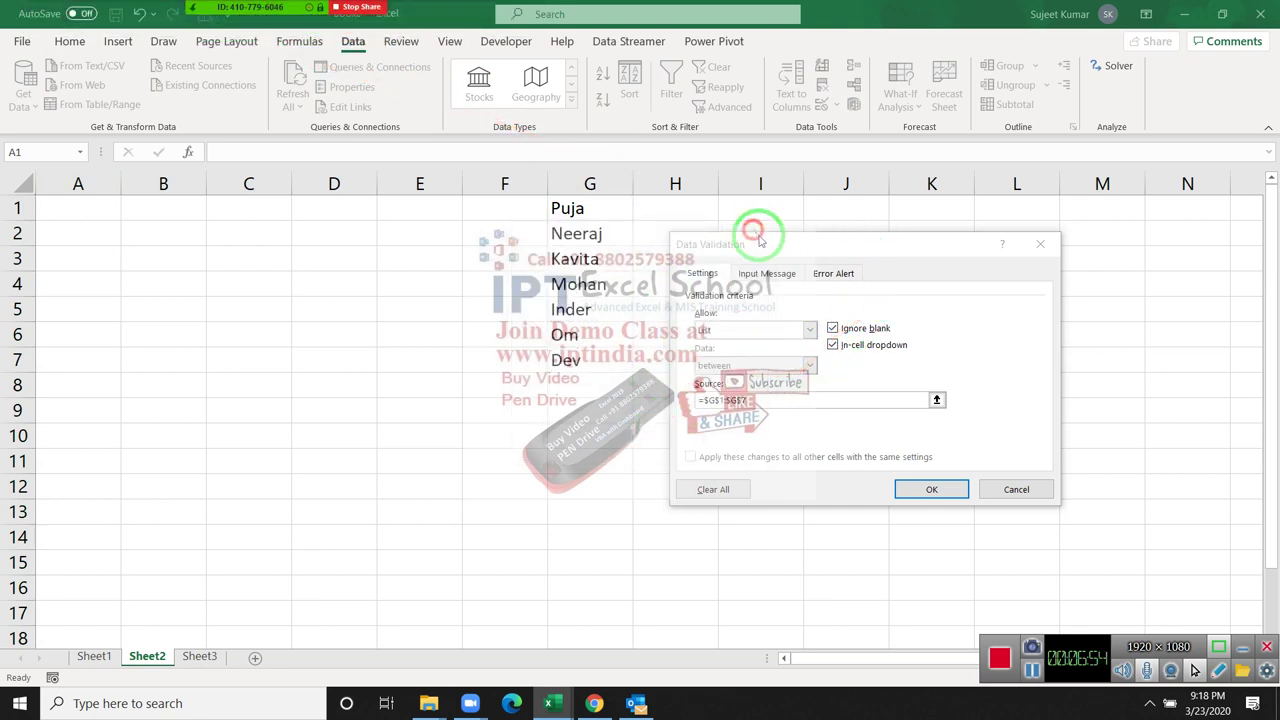
left_click(912, 489)
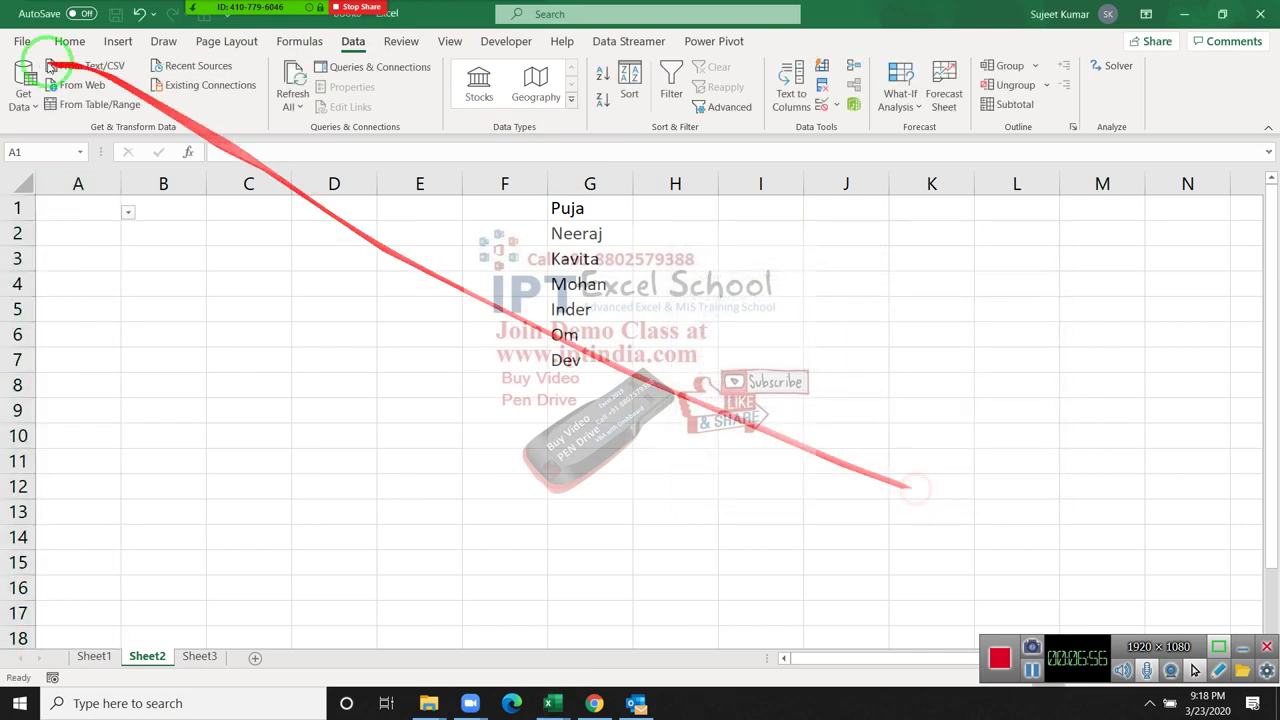
Step: Check that A1's dropdown offers the seven names, then close it without choosing
left_click(120, 211)
left_click(133, 214)
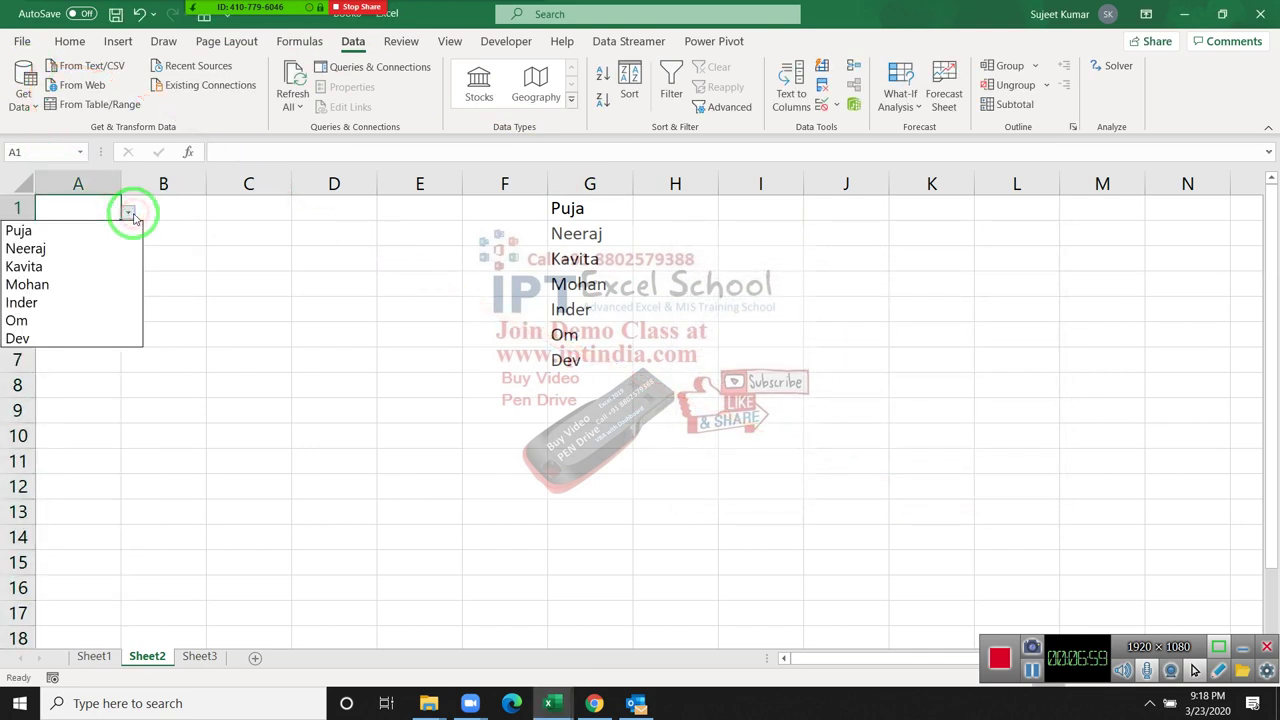
left_click(188, 222)
left_click(113, 186)
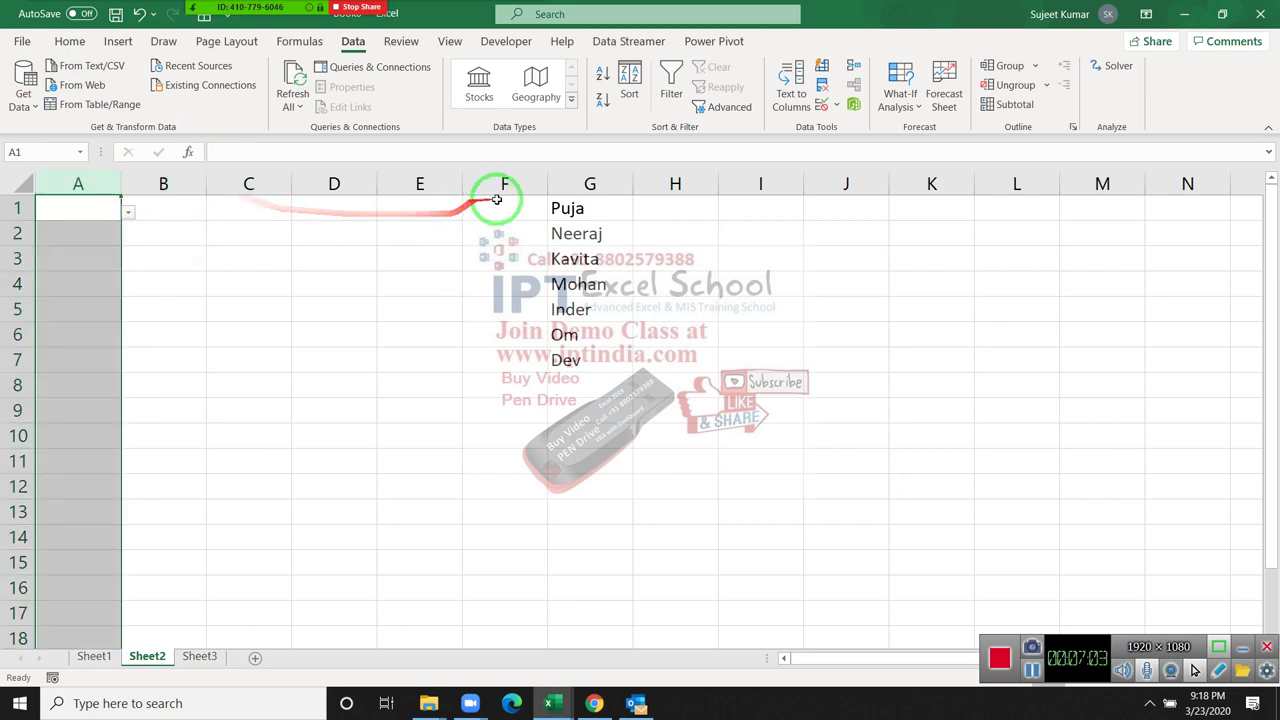
Step: Give B1 a Custom validation rule =COUNTIF(G:G,B1)=0 rejecting names already in column G
left_click(555, 188)
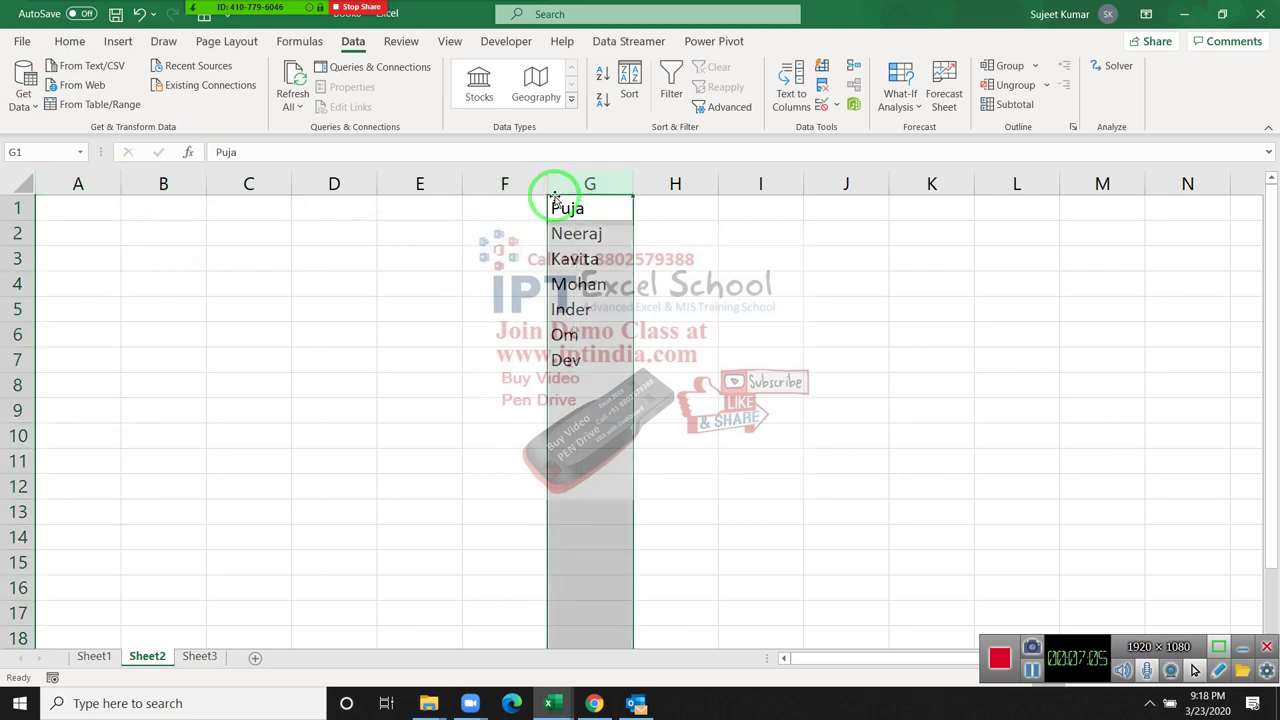
left_click(145, 214)
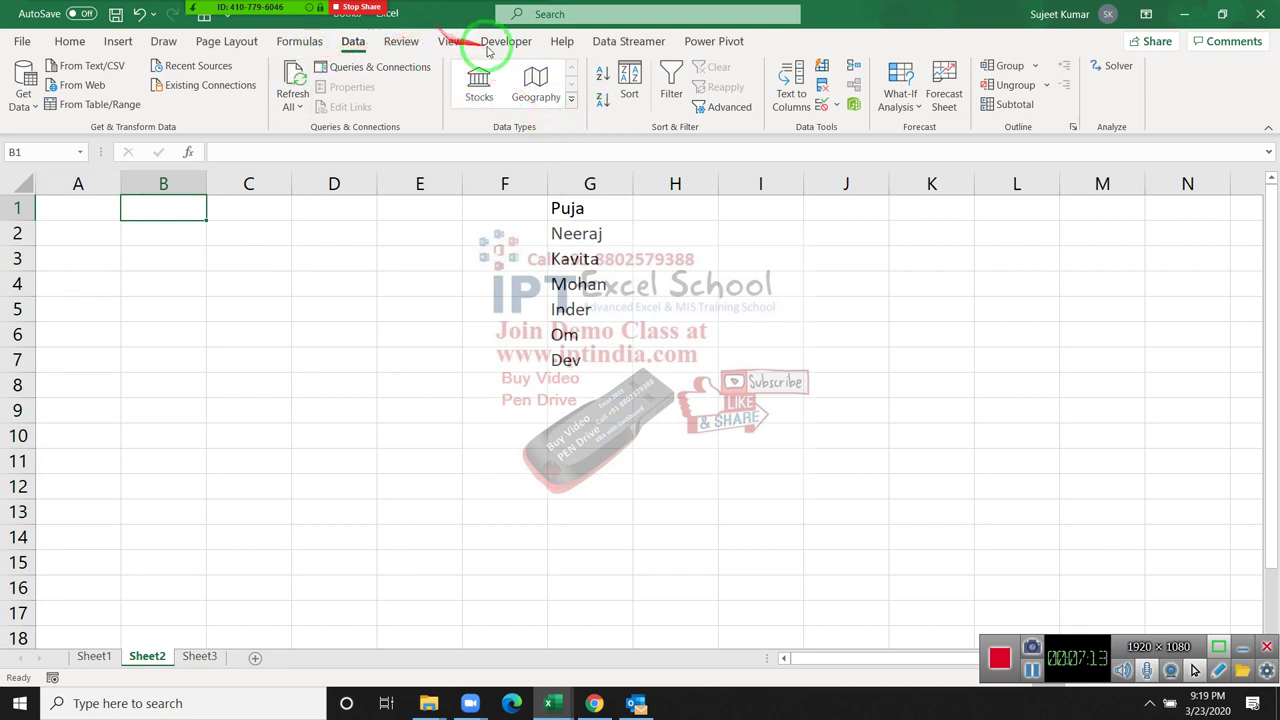
left_click(821, 104)
left_click(809, 329)
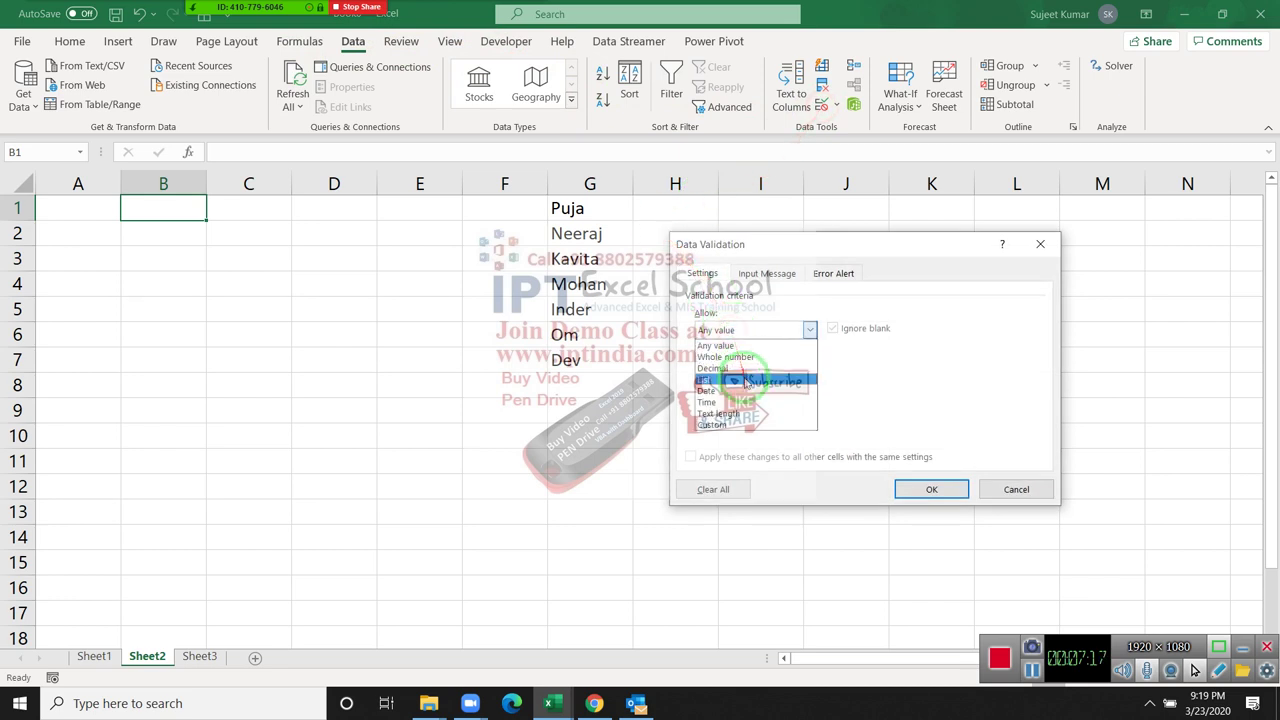
left_click(744, 381)
left_click(750, 330)
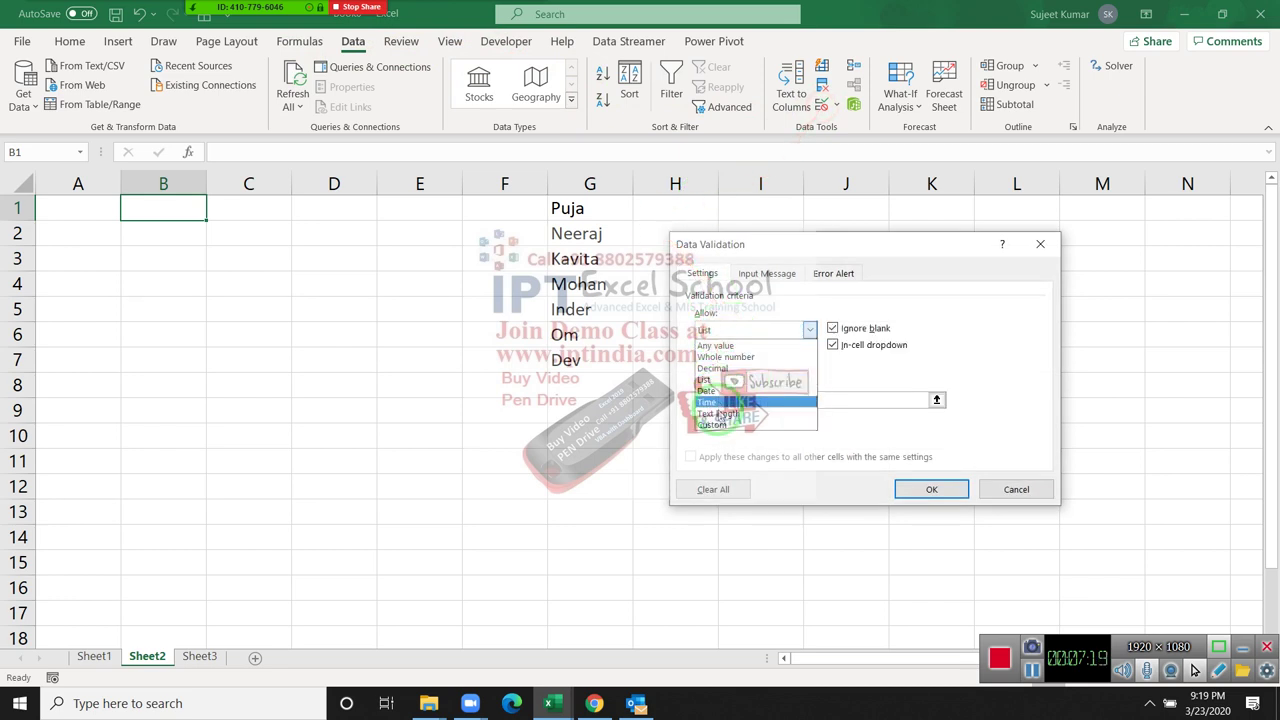
left_click(718, 425)
left_click(710, 399)
type("=countif")
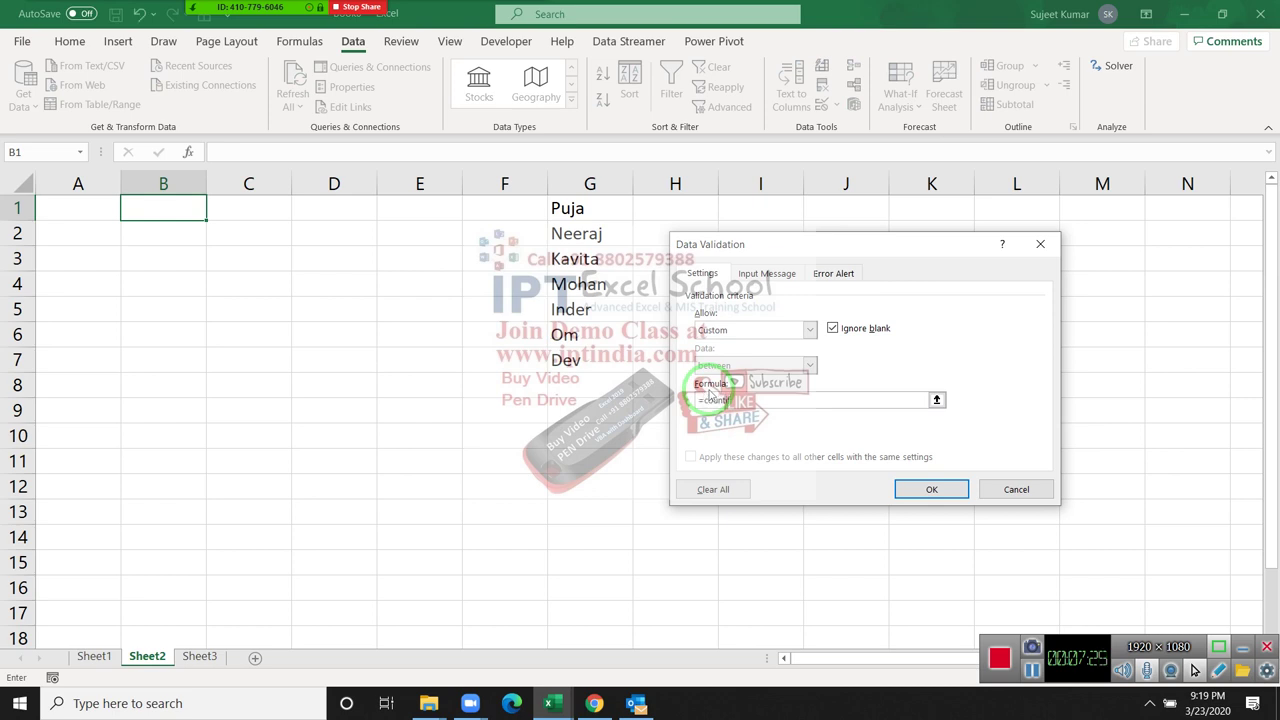
type("(")
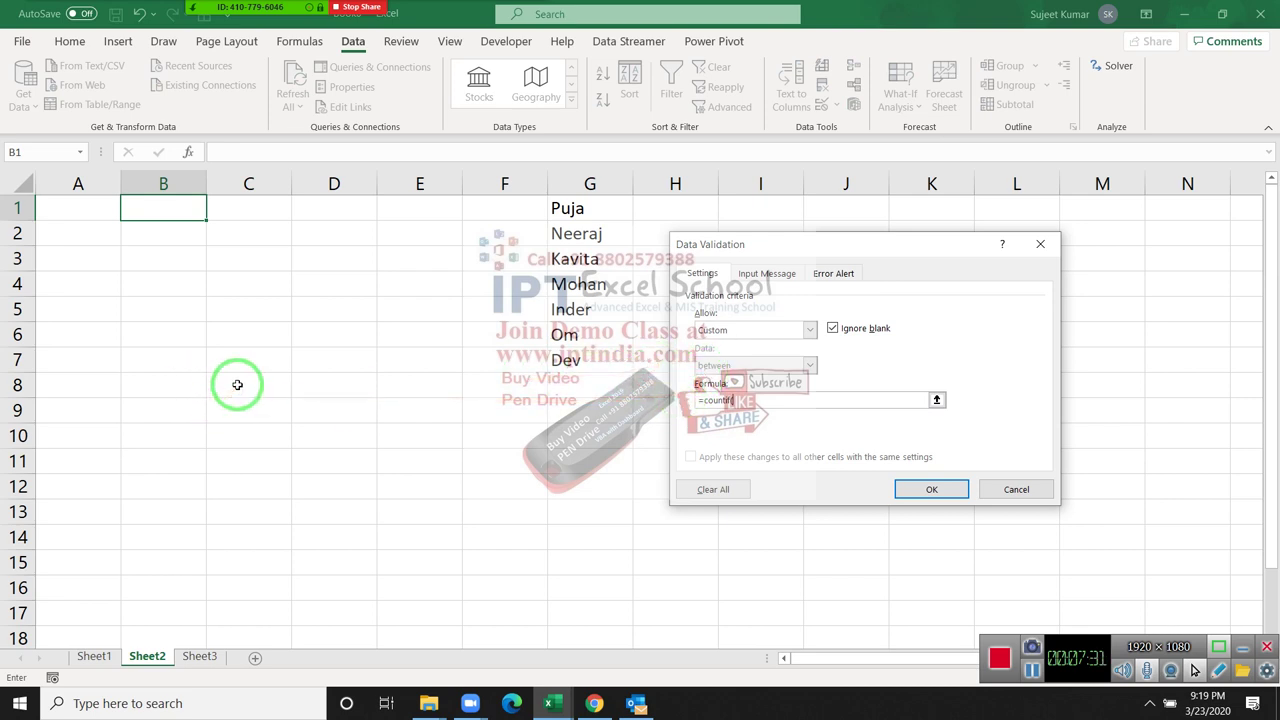
left_click(587, 184)
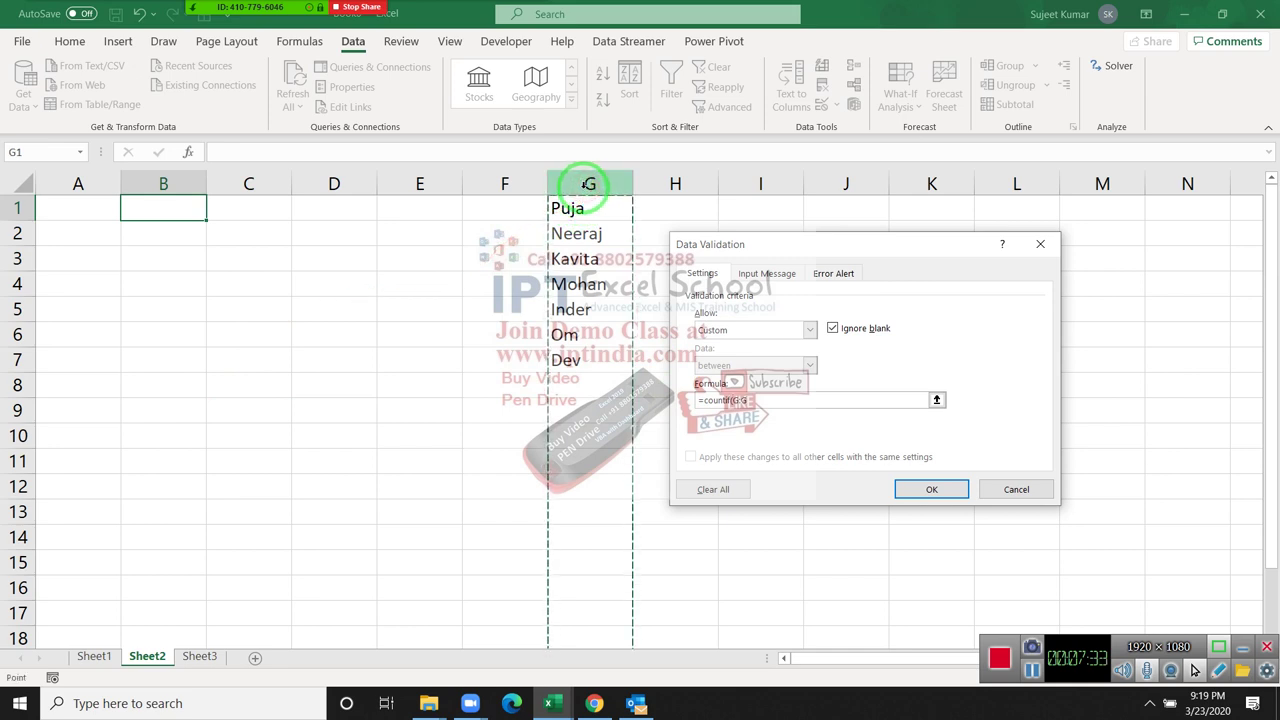
type(",")
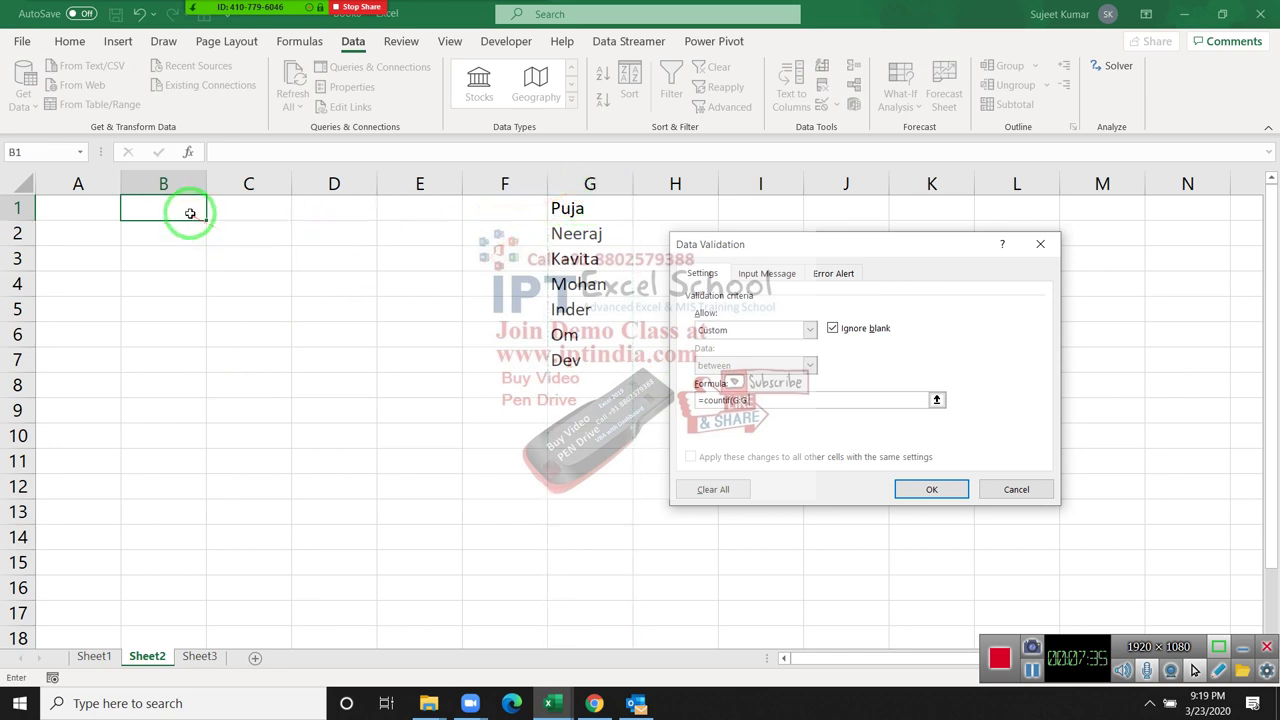
left_click(189, 209)
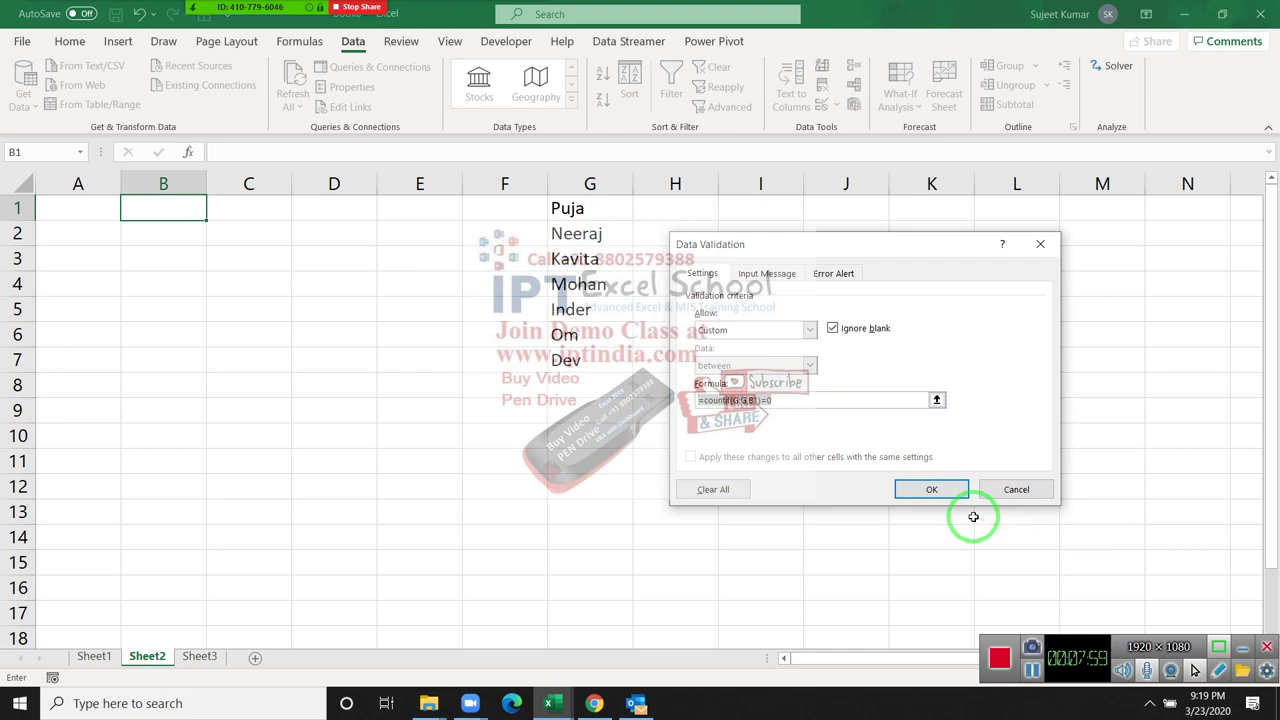
left_click(931, 490)
Step: Paste only B1's validation rule into B2:B21 via Paste Special > Validation
key("ctrl+c")
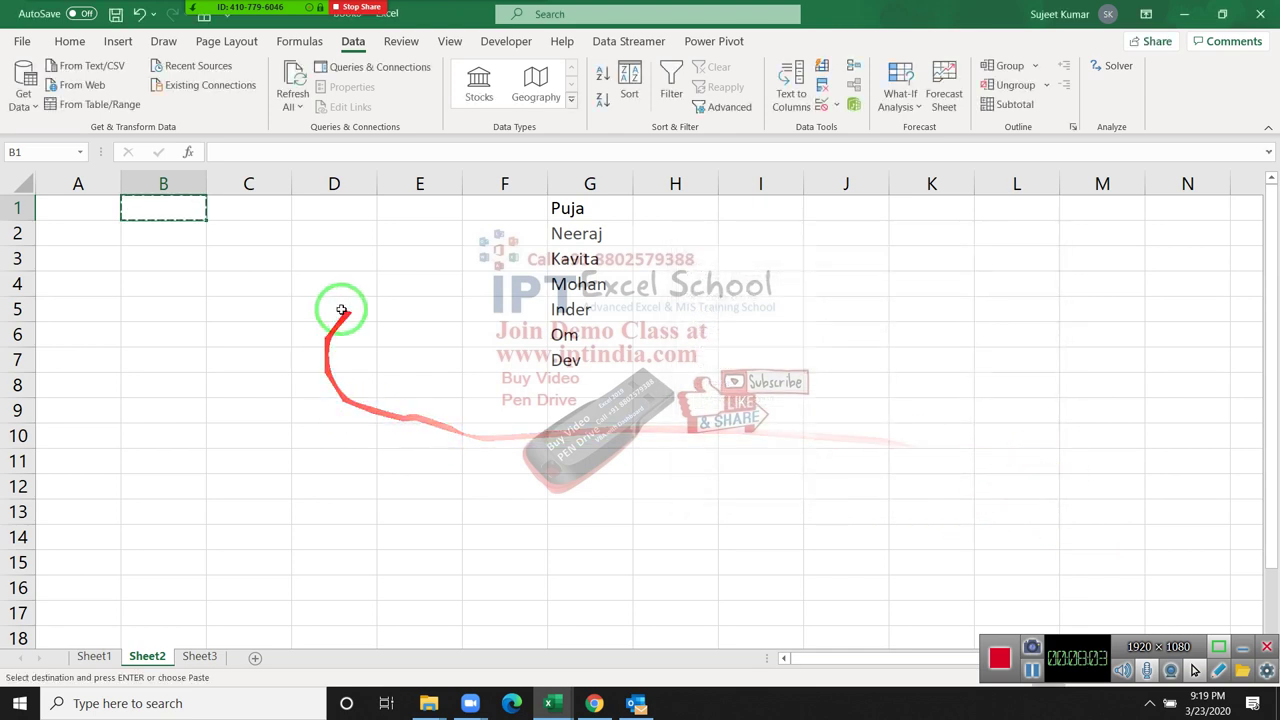
mouse_move(165, 228)
left_mouse_down()
mouse_move(156, 652)
mouse_move(152, 600)
left_mouse_up()
right_click(146, 400)
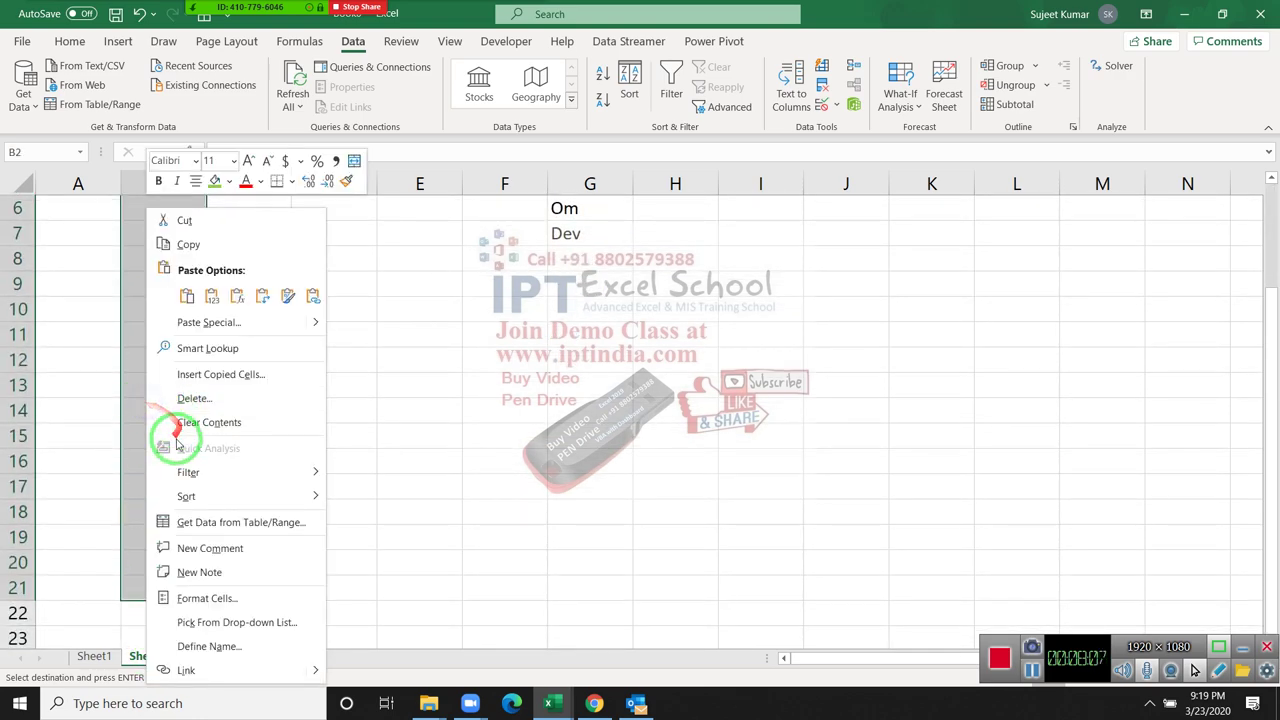
left_click(205, 321)
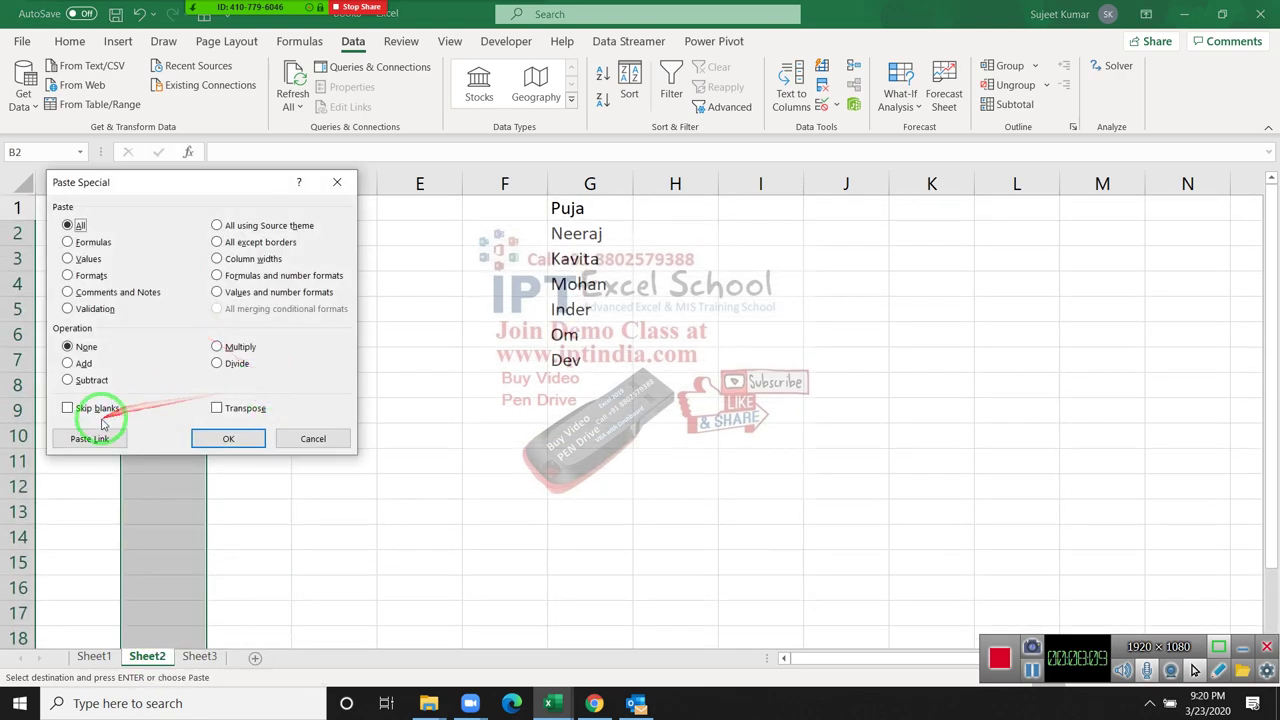
left_click(95, 309)
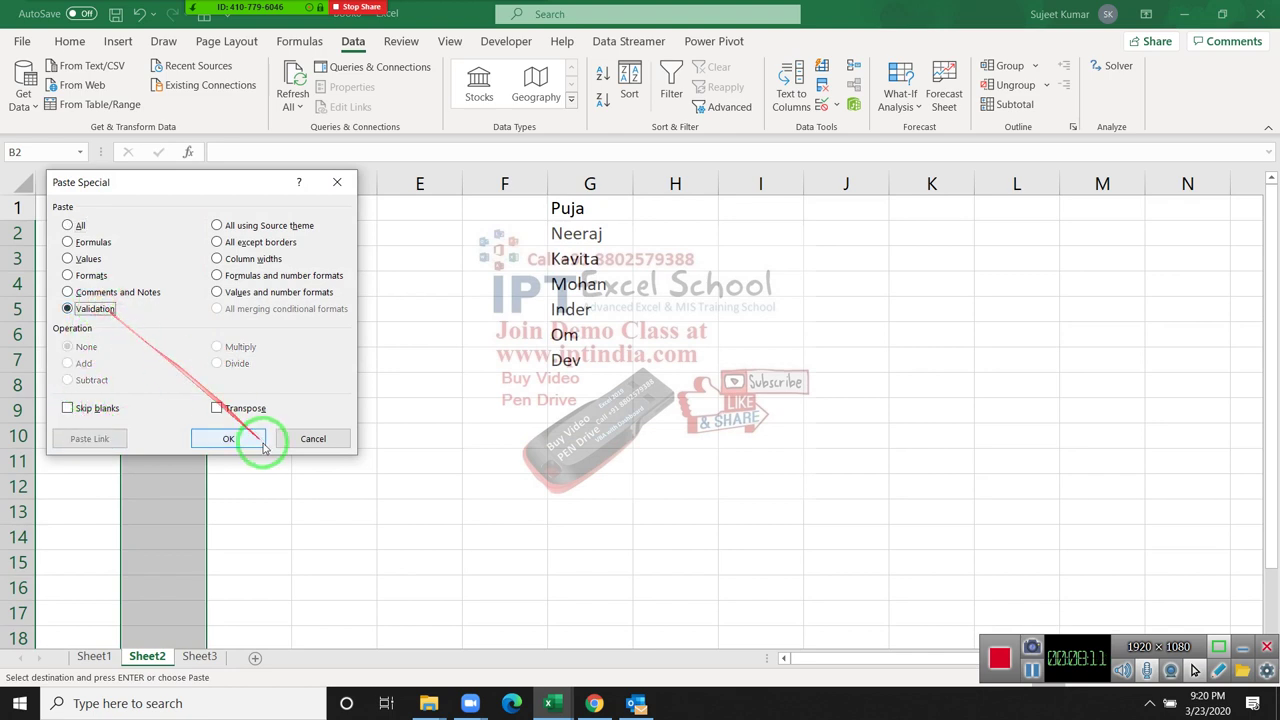
left_click(228, 439)
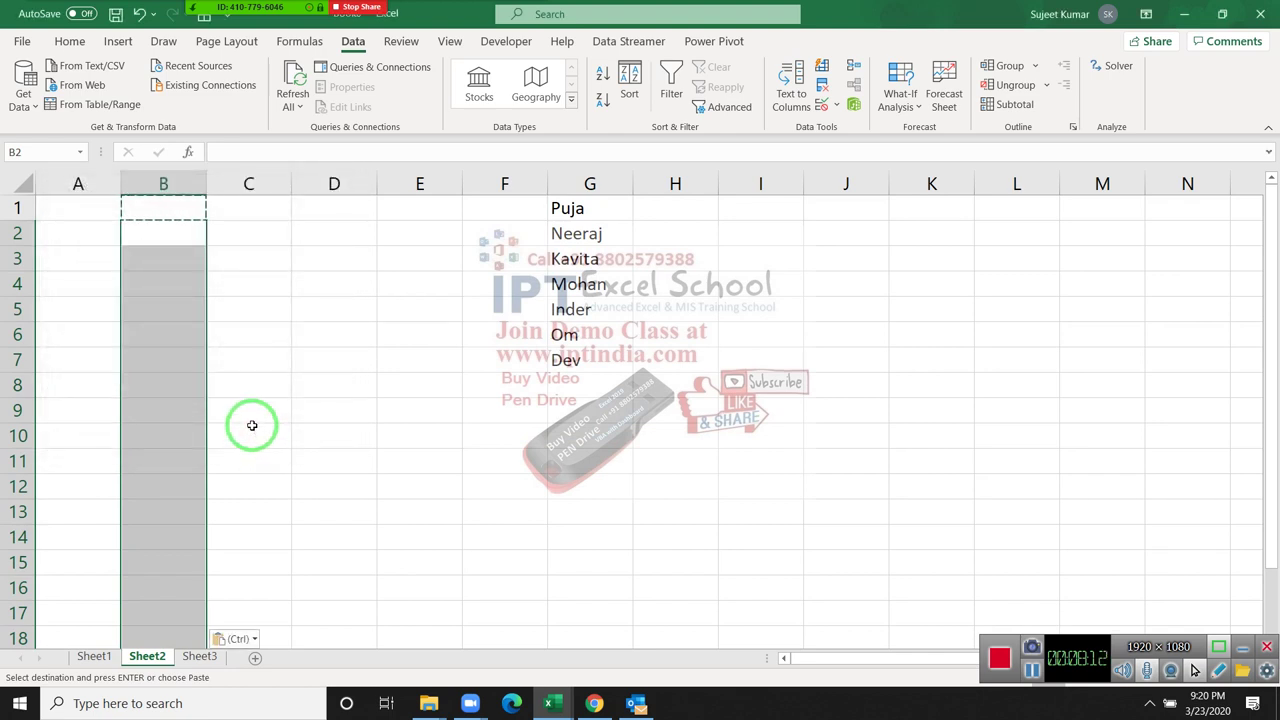
Step: Enter 20 in B1 and 1 in B2, then confirm a name from column G is rejected in B3
left_click(184, 212)
type("20")
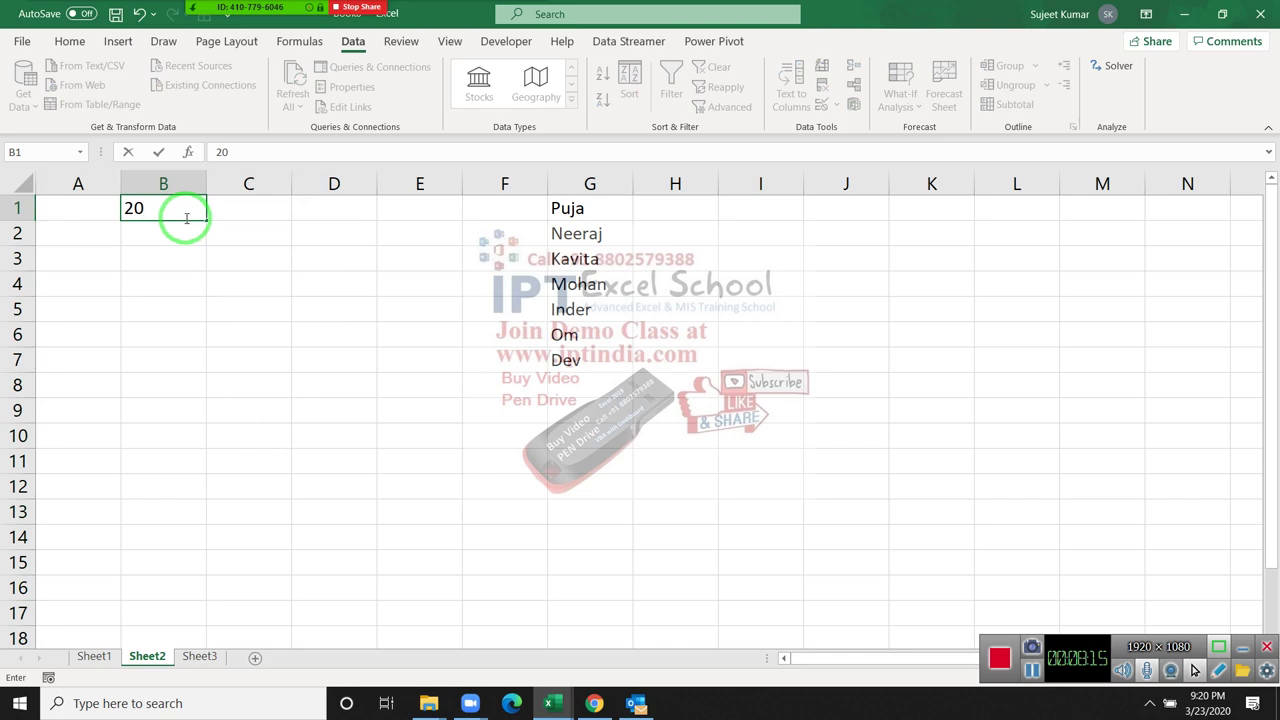
key("Return")
type("1")
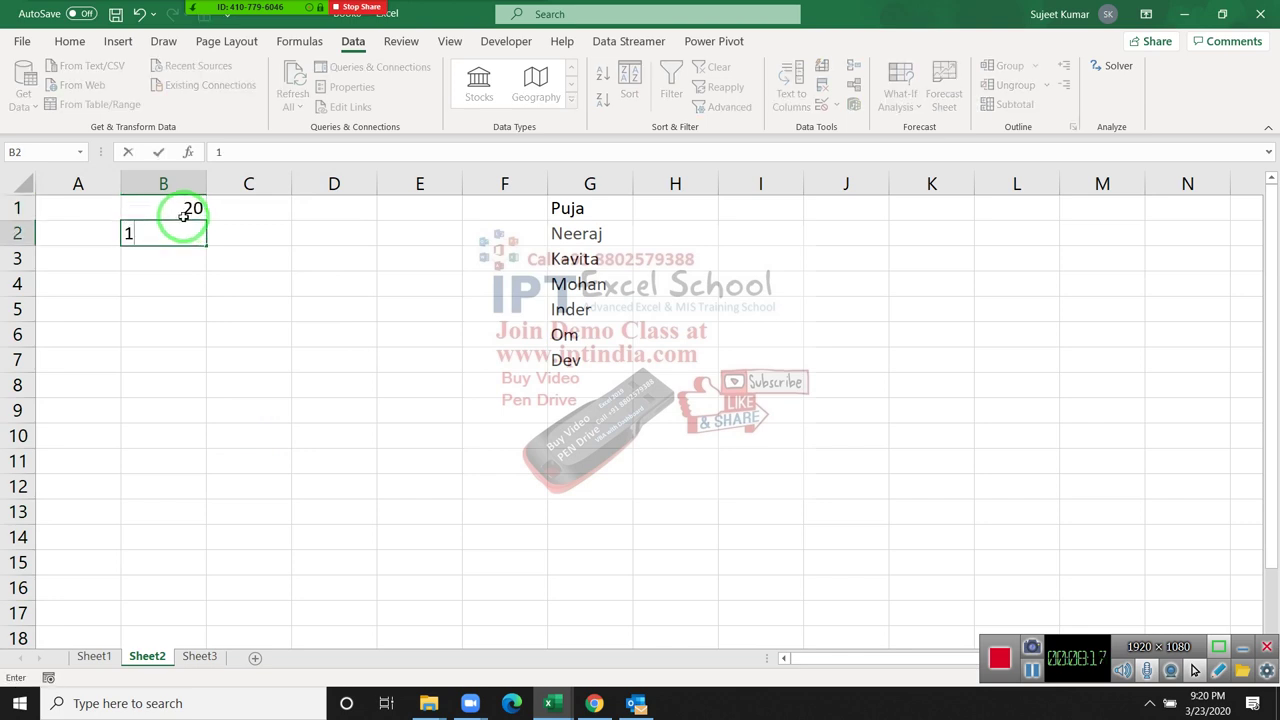
key("Return")
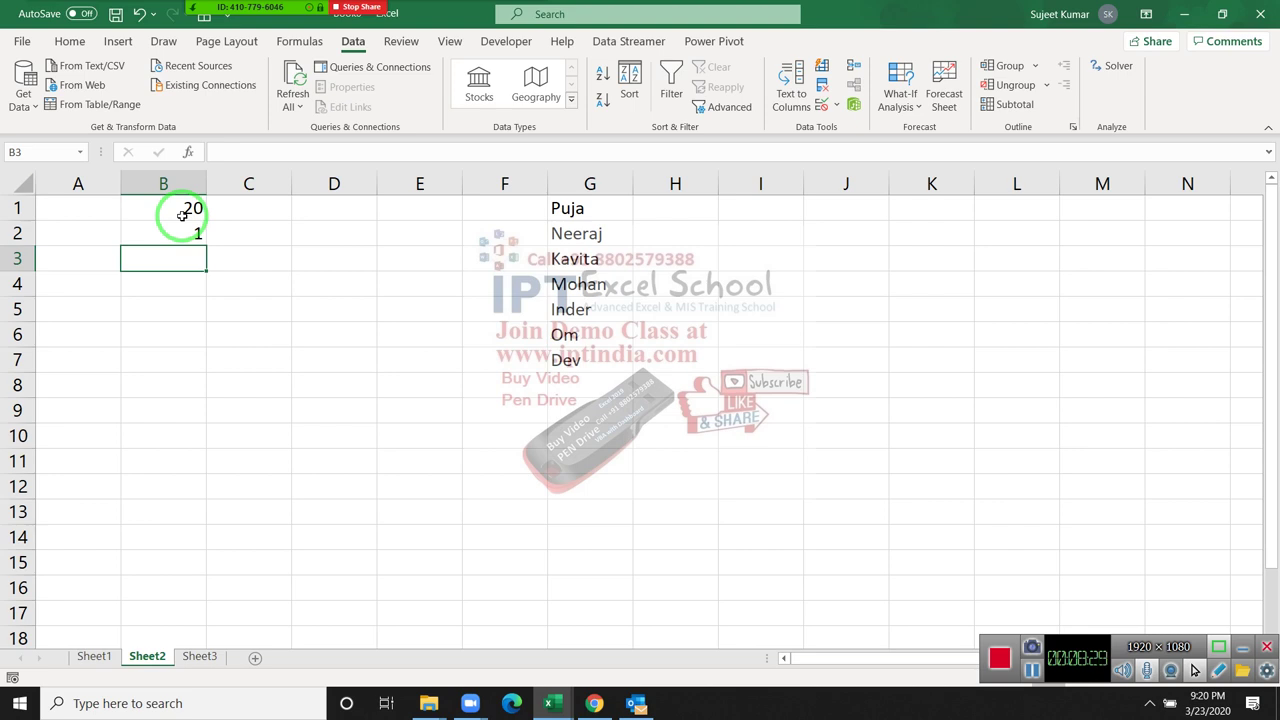
type("Puja")
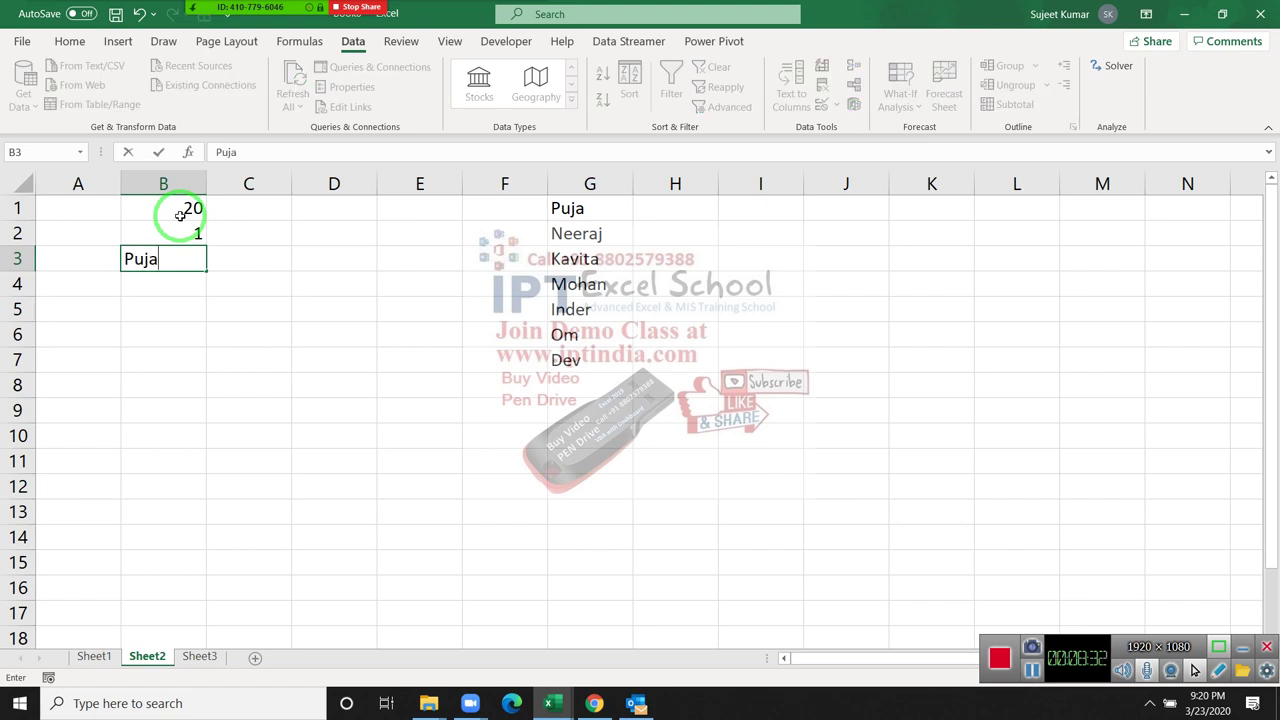
key("Return")
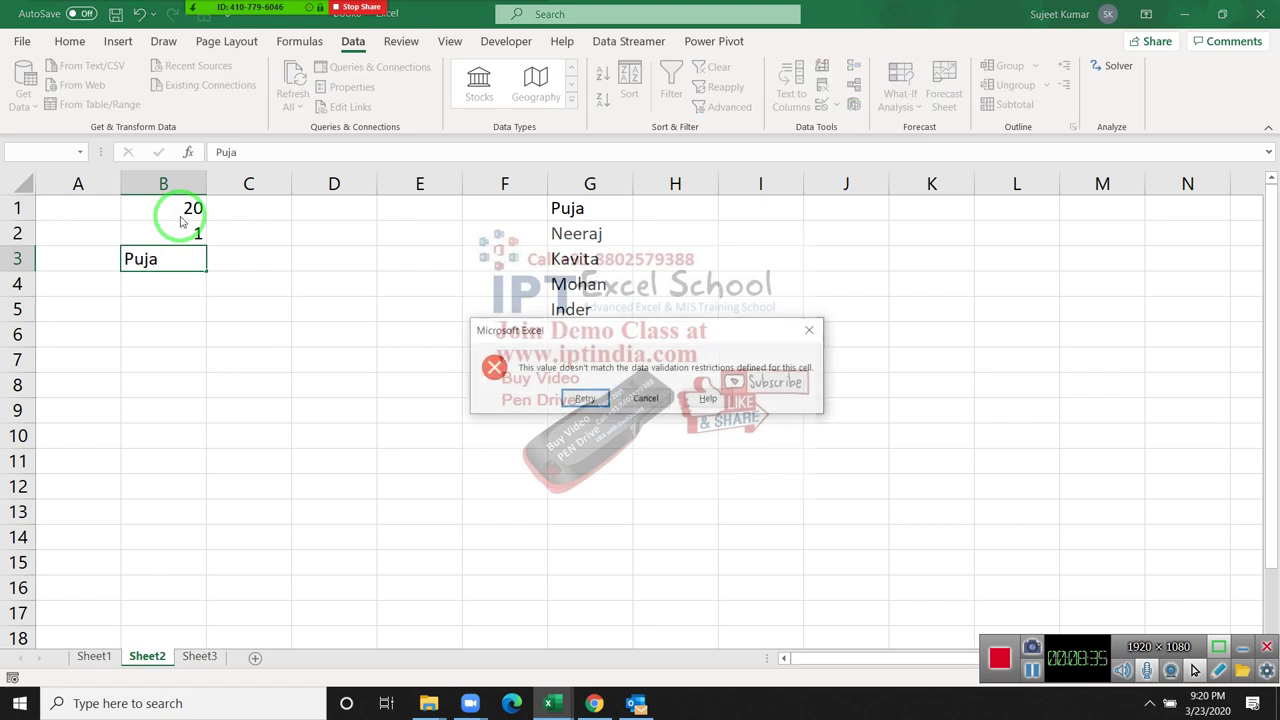
key("Escape")
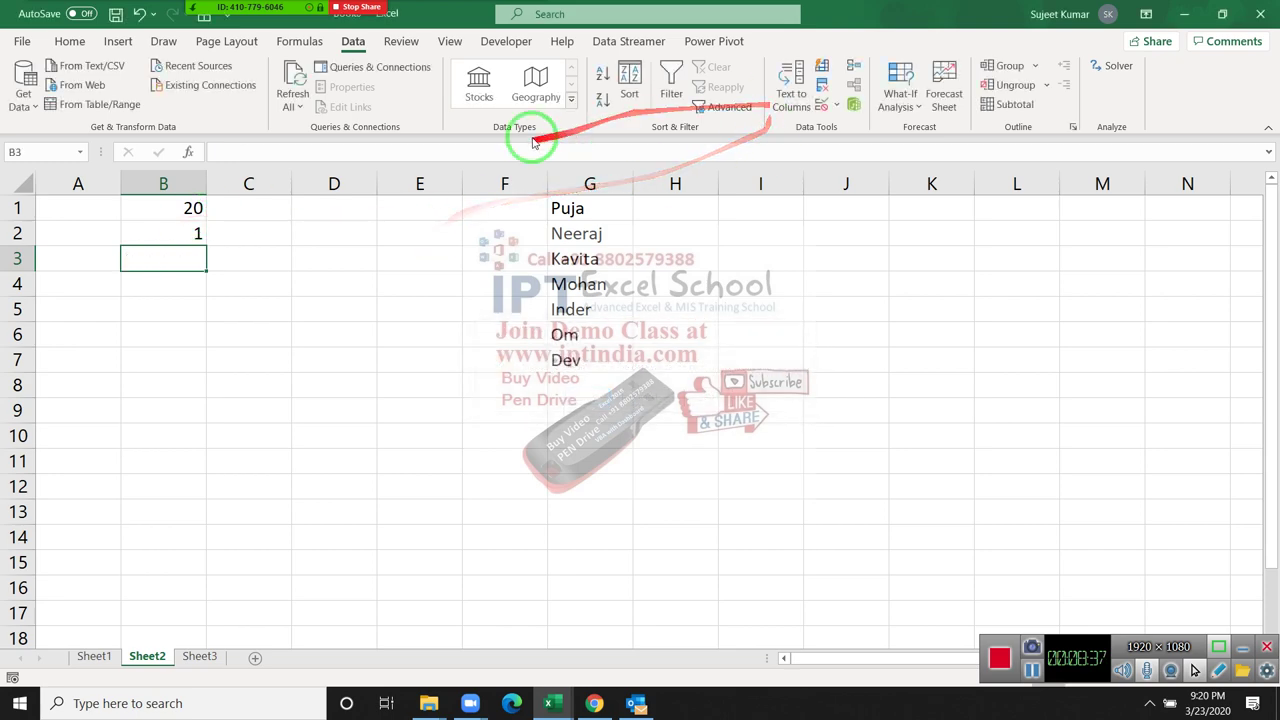
Step: On Sheet3, enter the cities Delhi and Noida in A1:A2
left_click(200, 656)
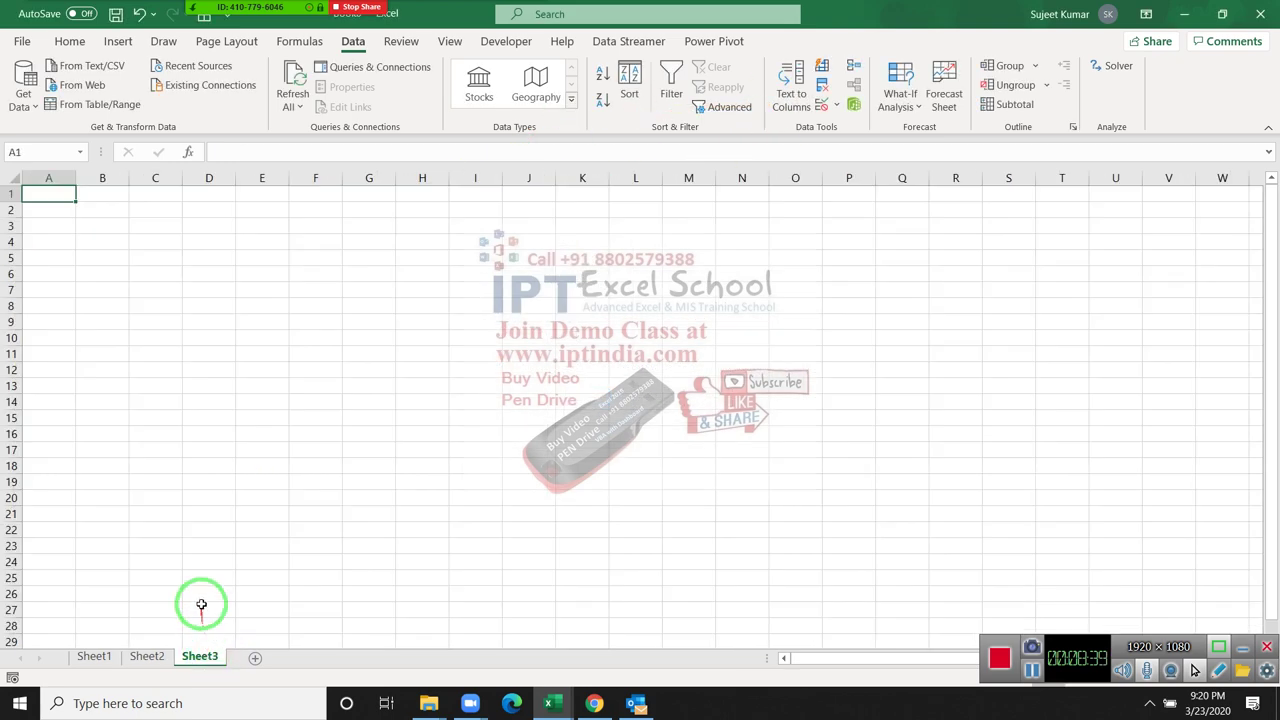
scroll(221, 564, "up", 4, "ctrl")
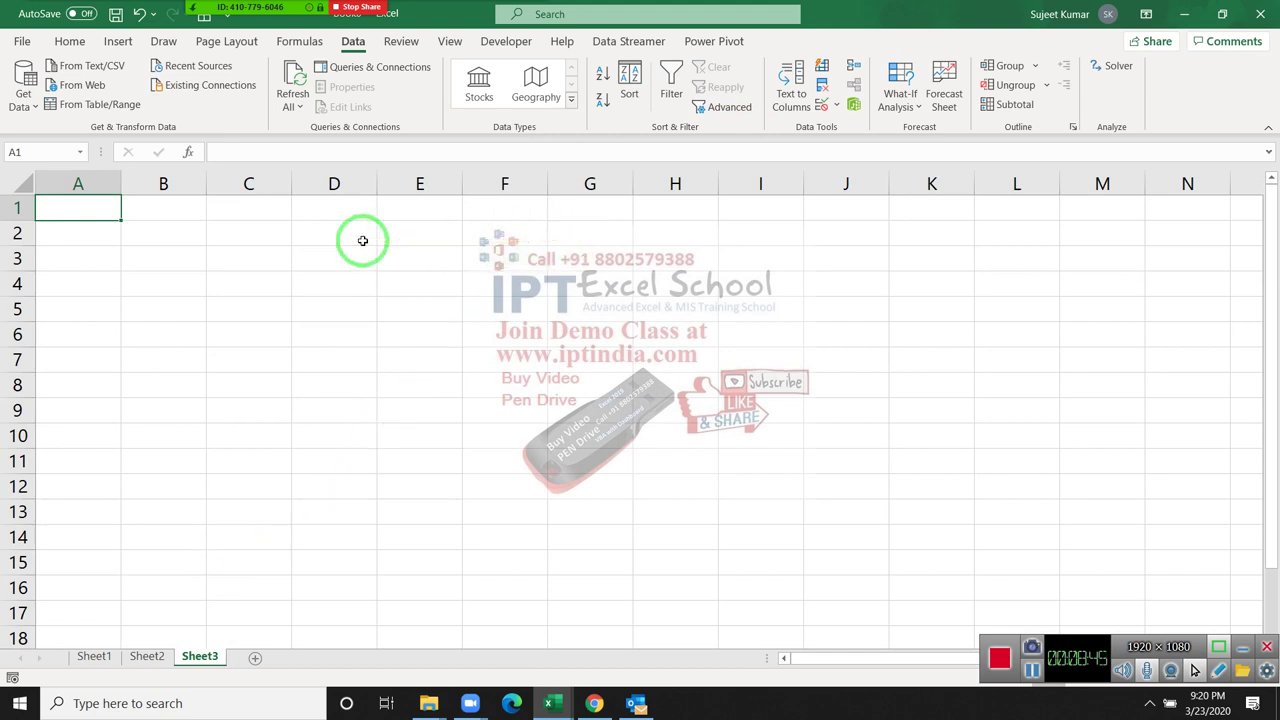
type("Delhi")
key("Return")
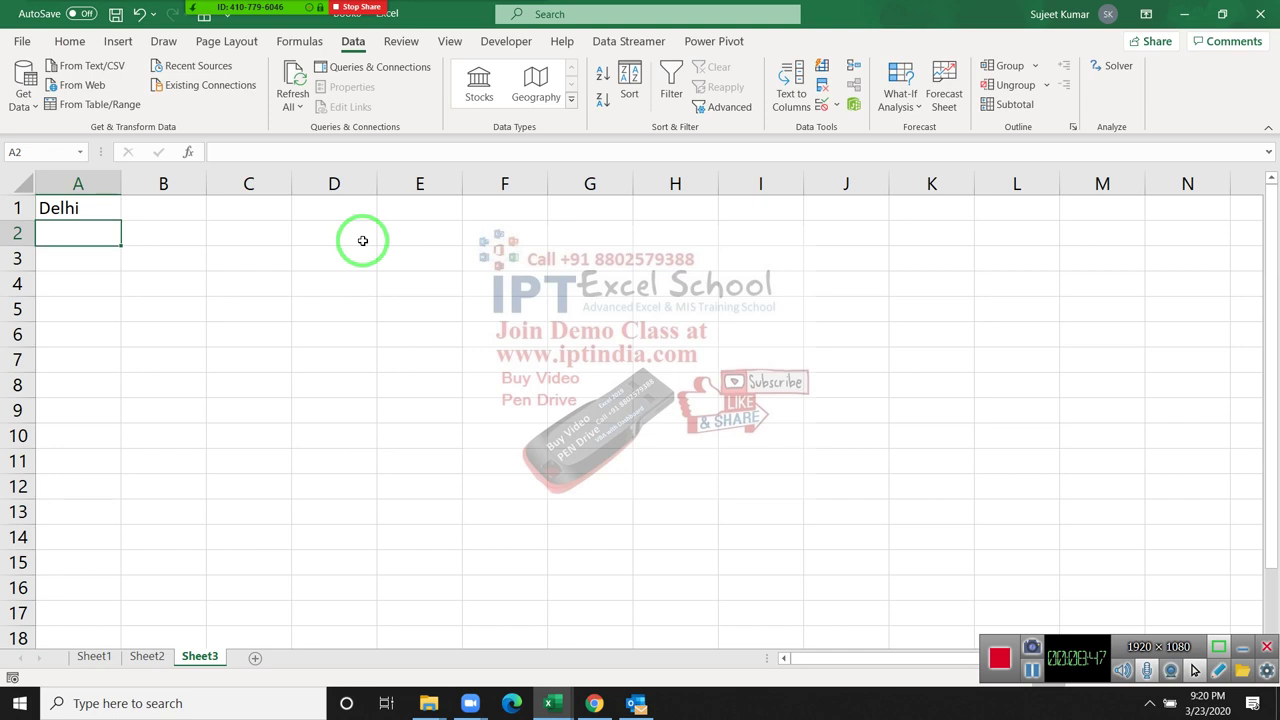
type("Noida")
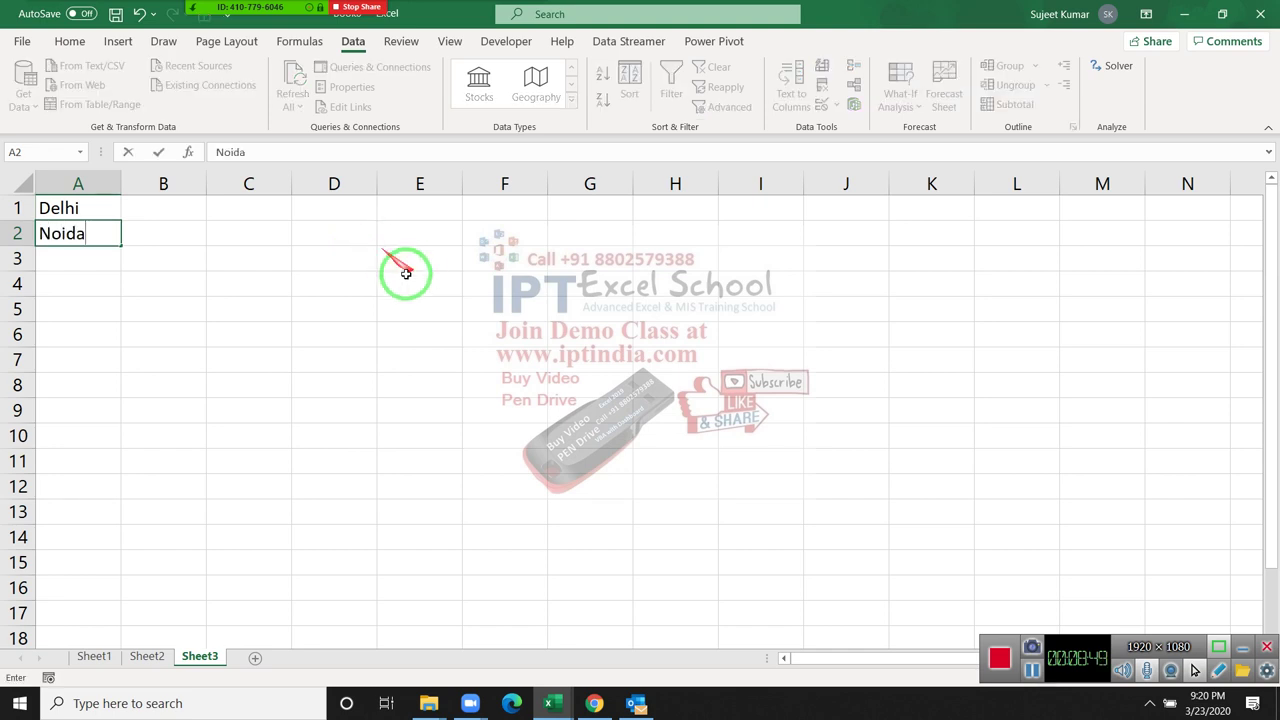
left_click(196, 216)
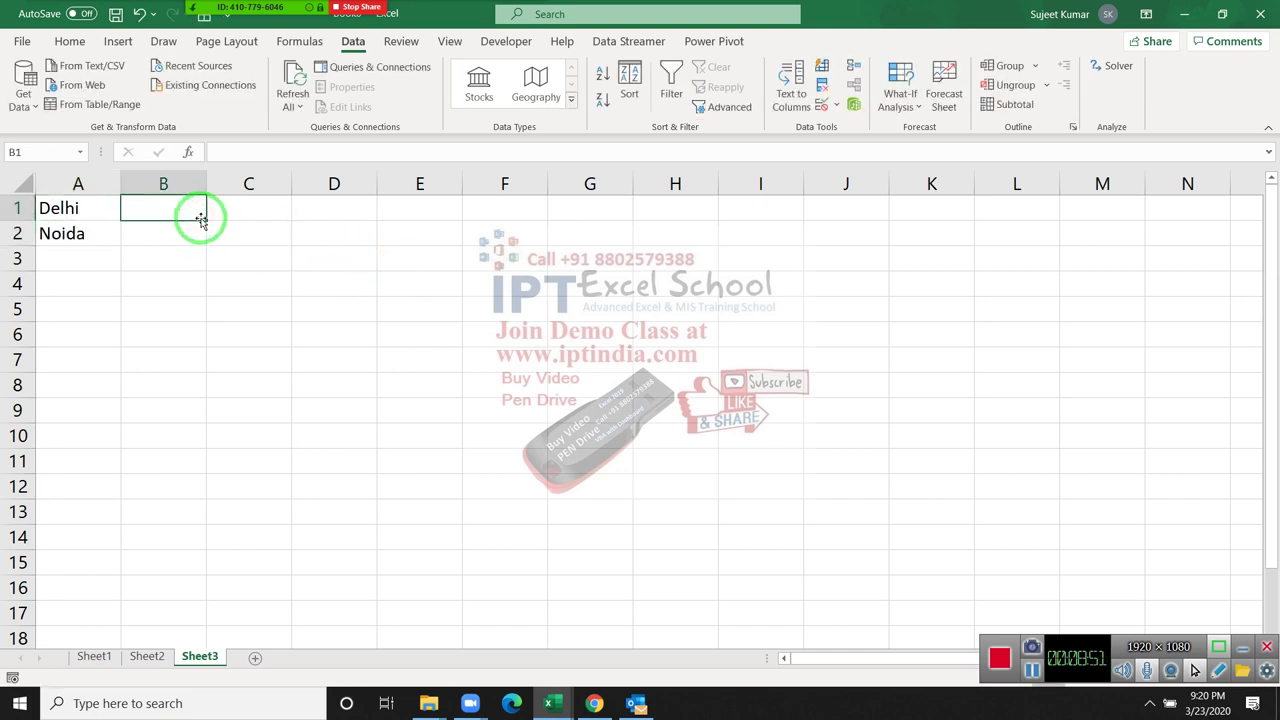
Step: List the regions South, North, West, East, Central and NCR in B1:B6
type("South")
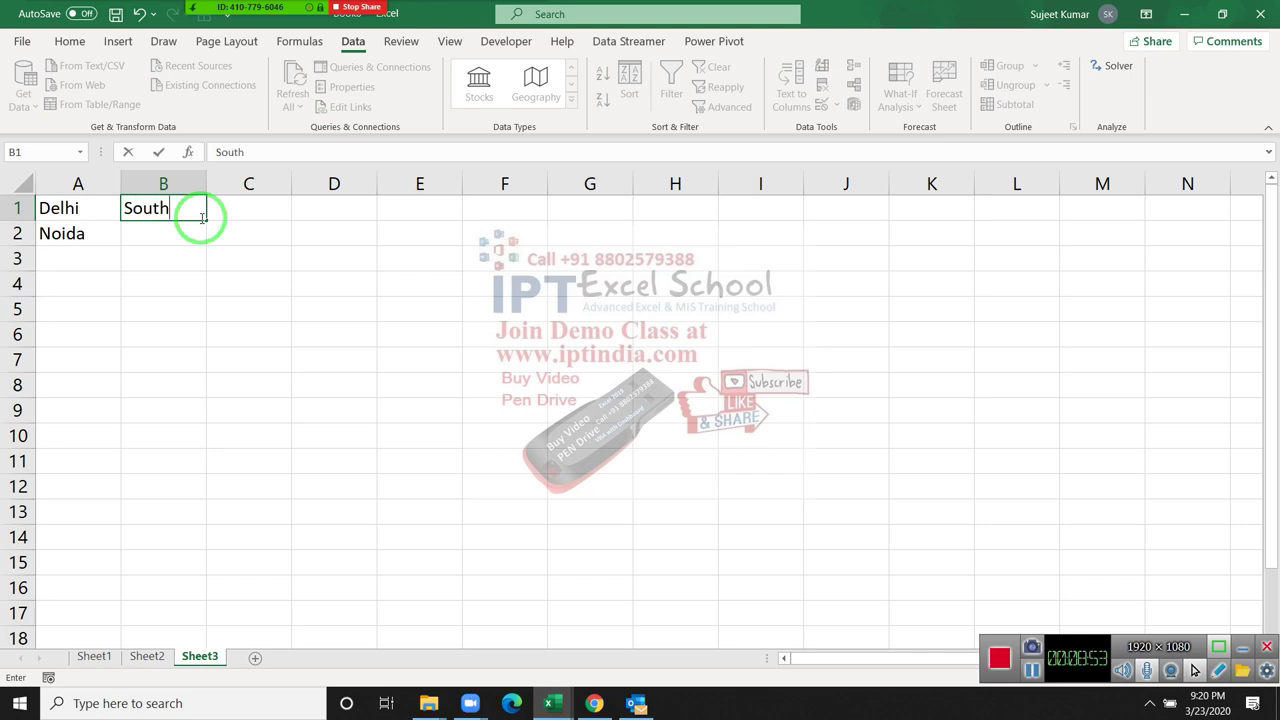
key("Return")
type("Nort")
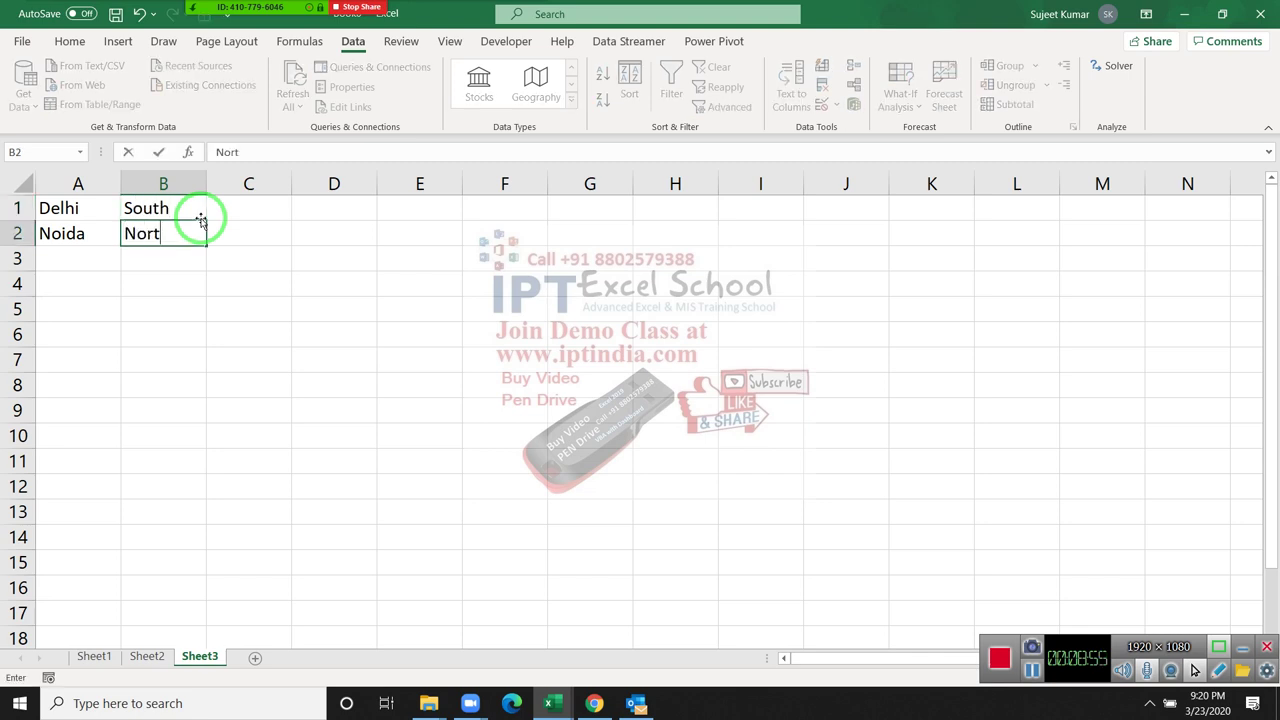
type("h")
key("Return")
type("est")
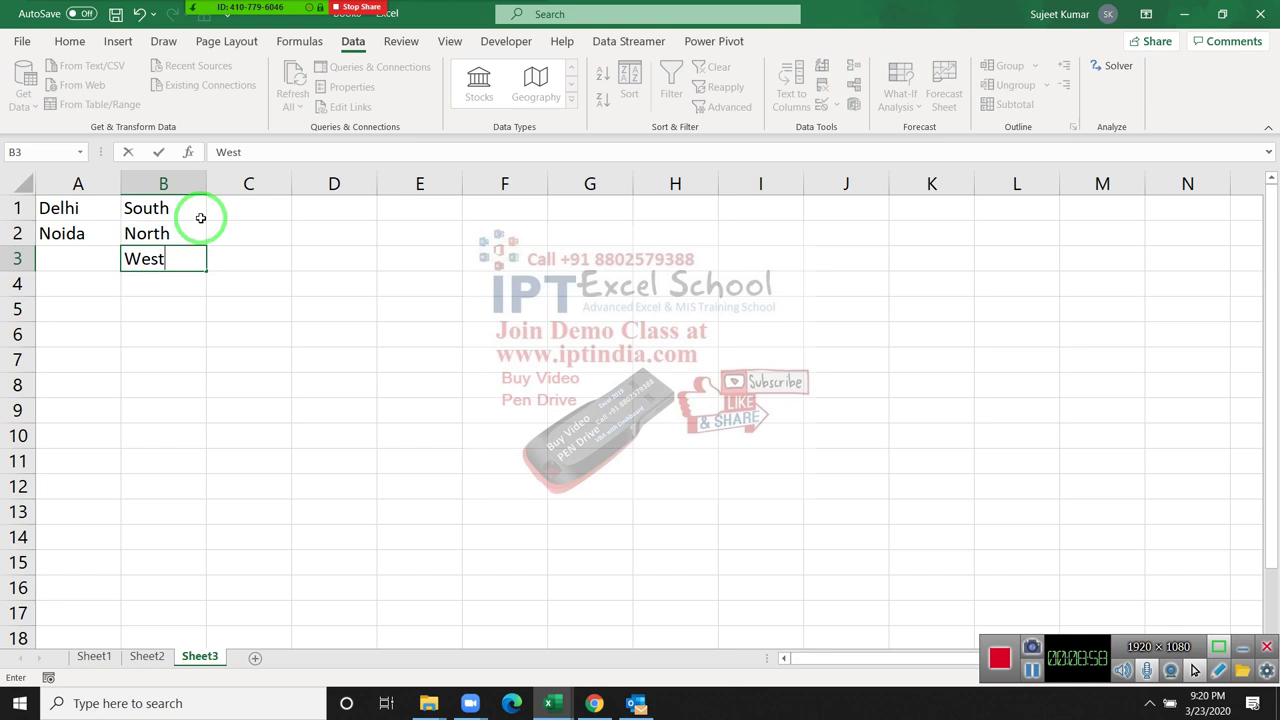
key("Return")
type("East")
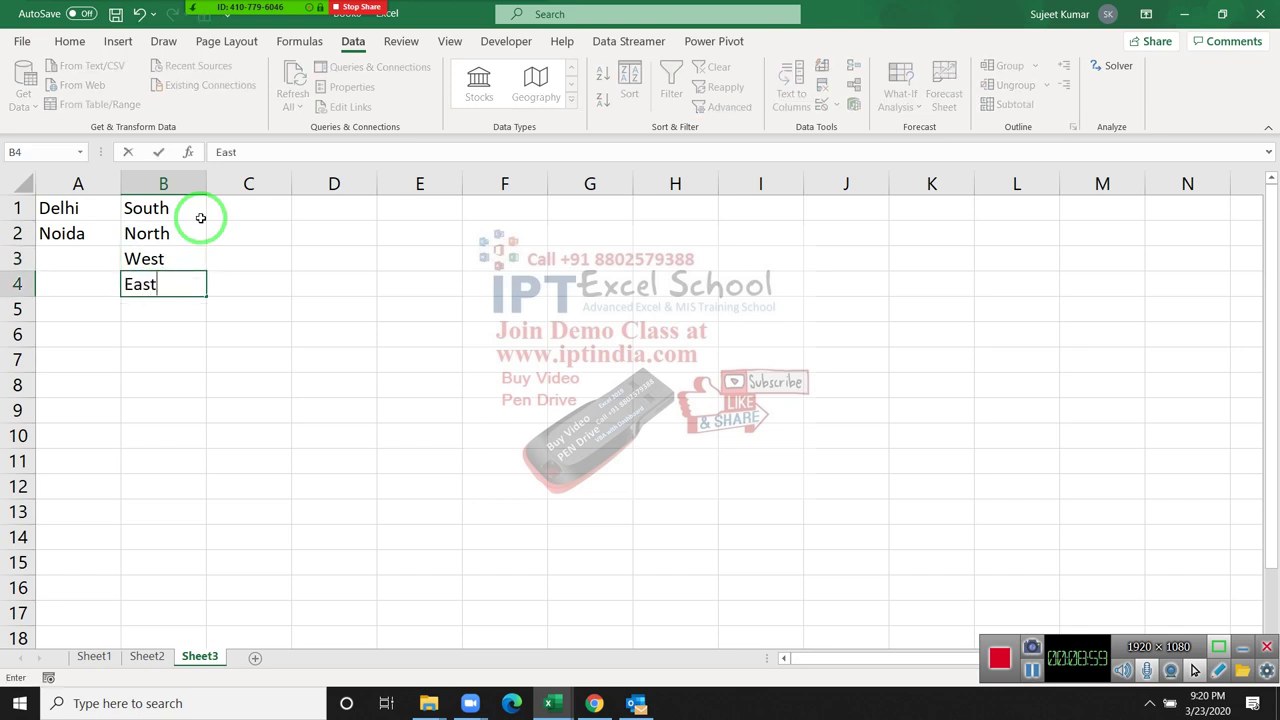
key("Return")
type("Cen")
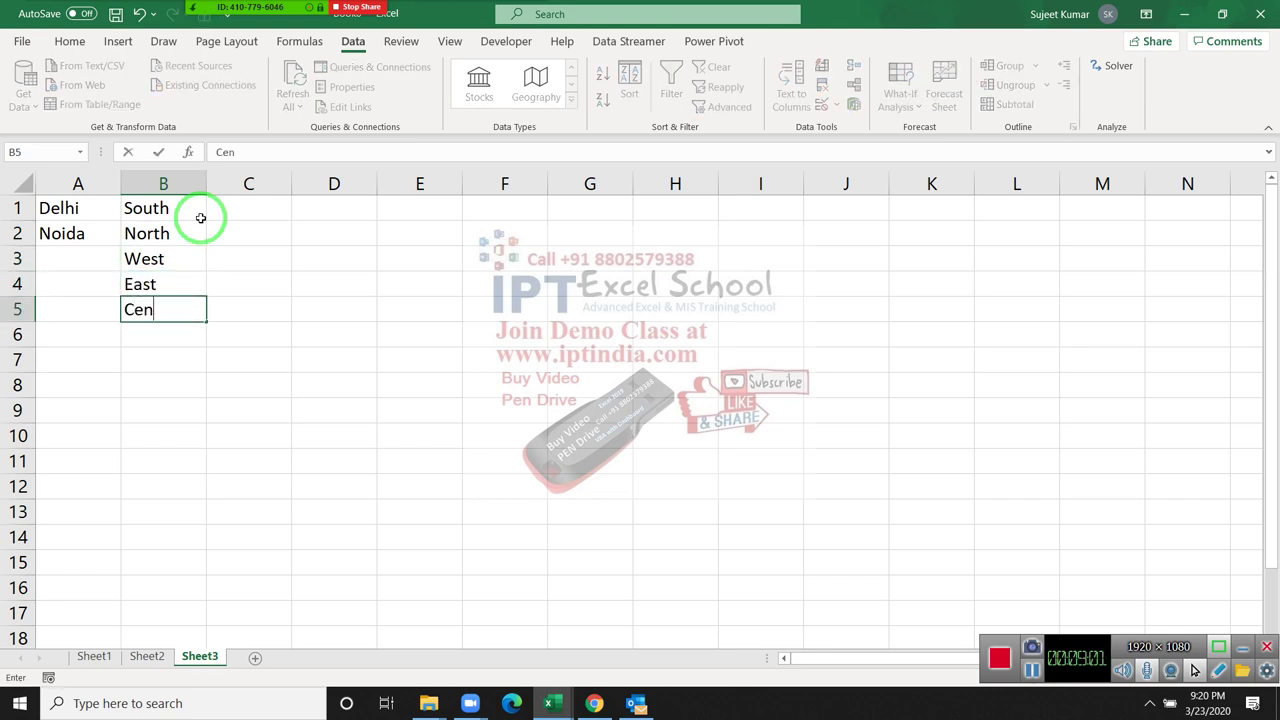
type("tral")
key("Return")
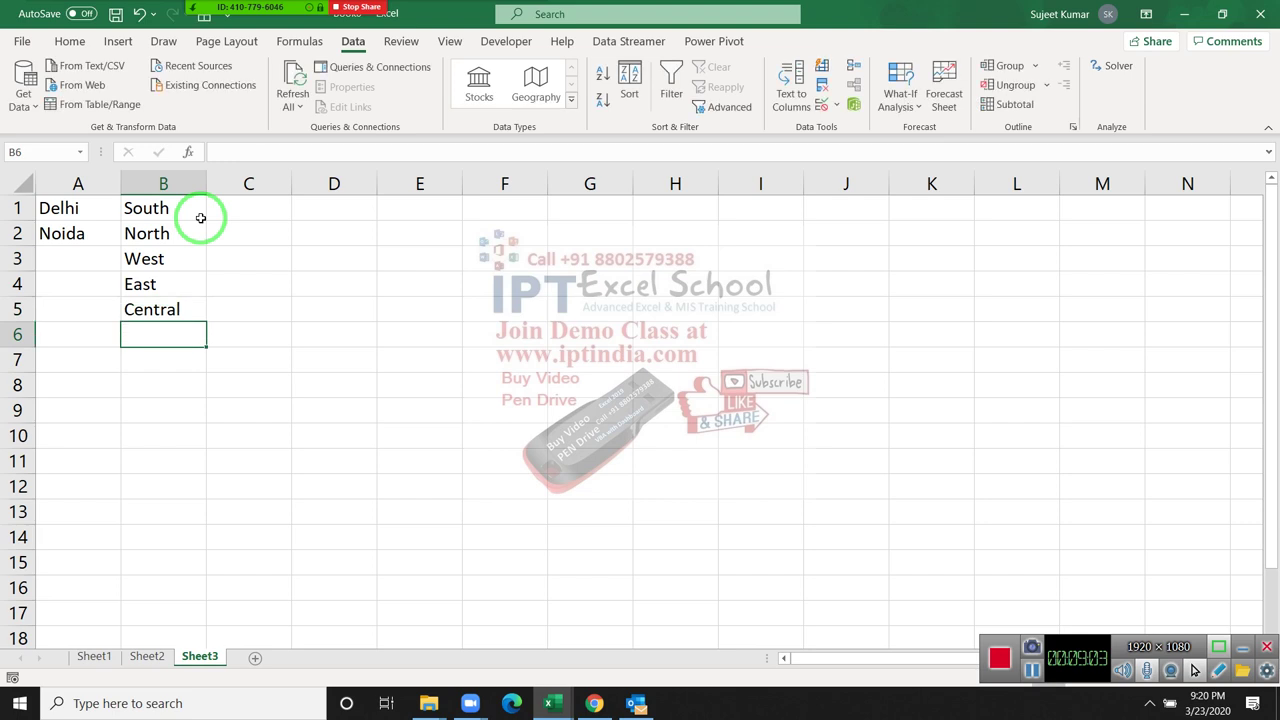
type("NCR")
key("Return")
Step: Enter Sec-1 in C1 and fill the series down to Sec-14 in C14
left_click(201, 220)
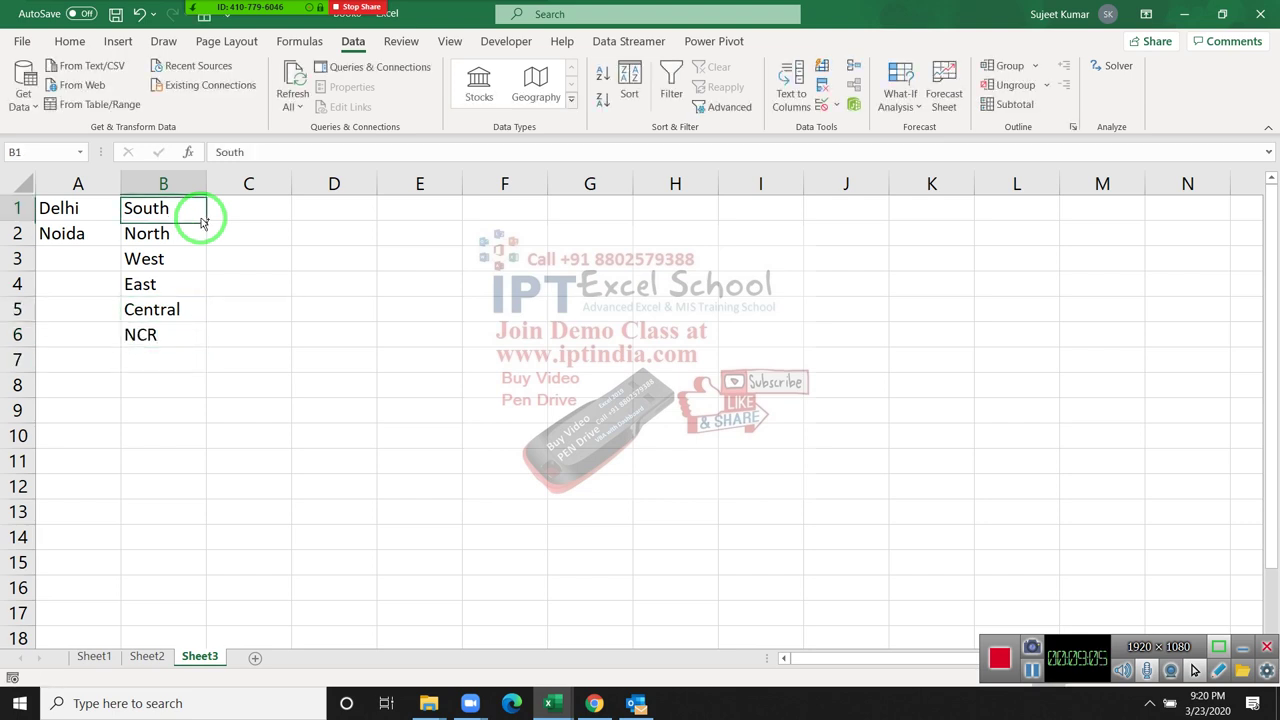
key("Right")
type("S")
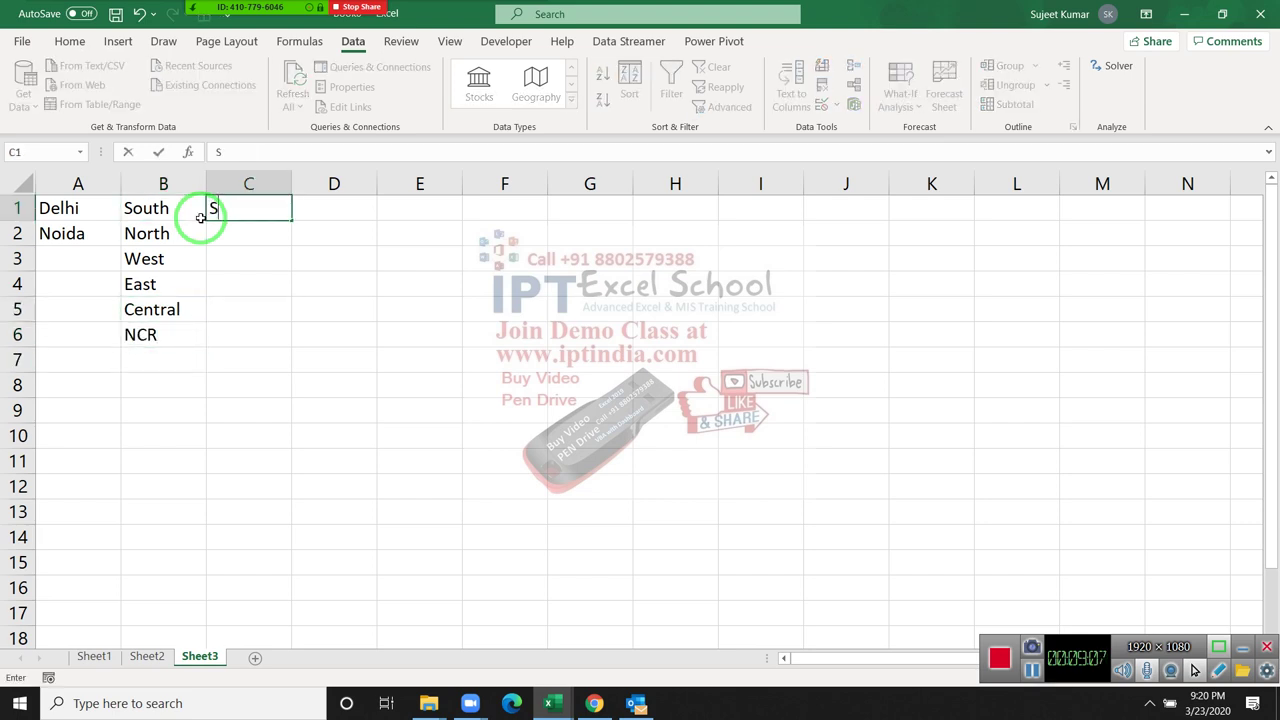
key("Return")
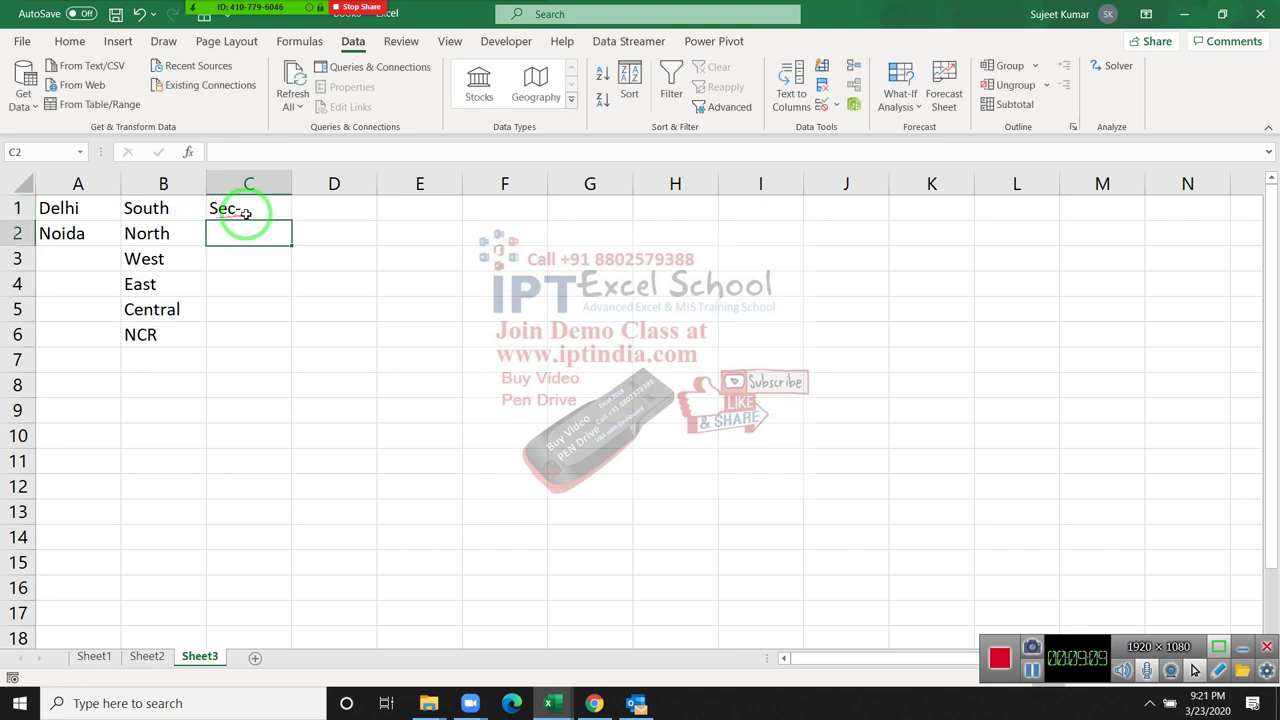
left_click(246, 215)
double_click(257, 214)
type("1")
key("Return")
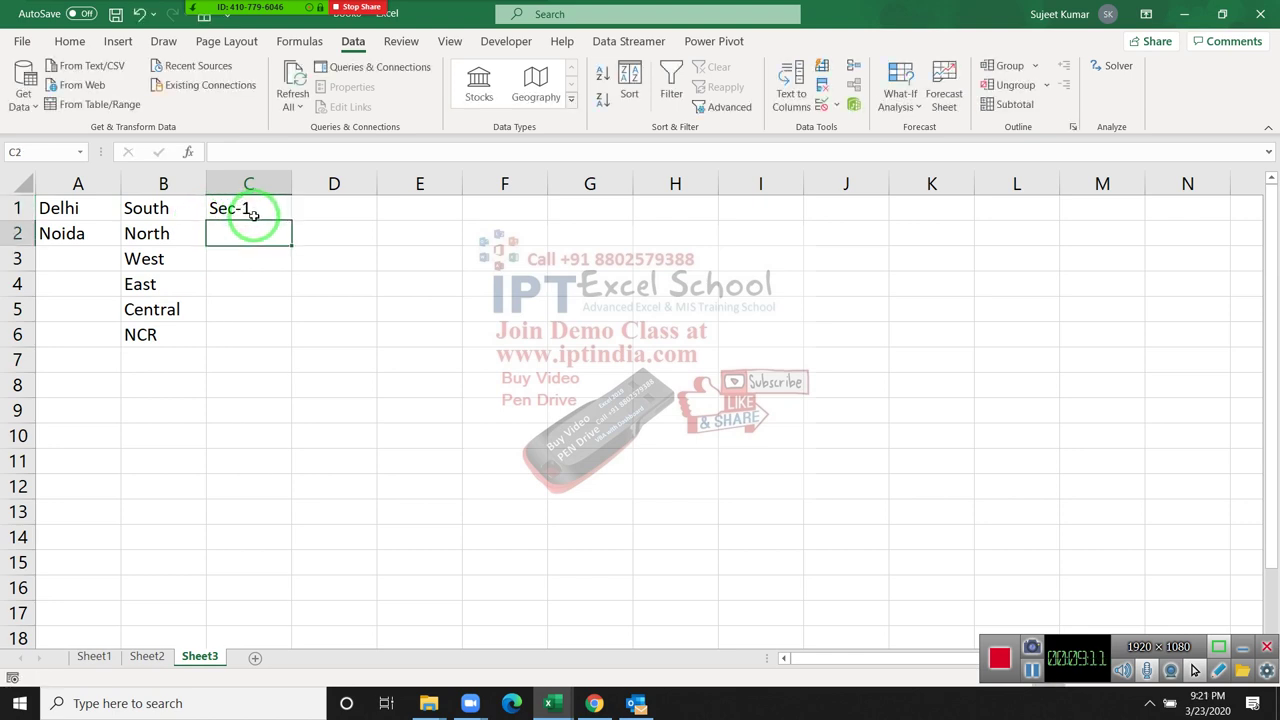
left_click(257, 214)
left_click(294, 217)
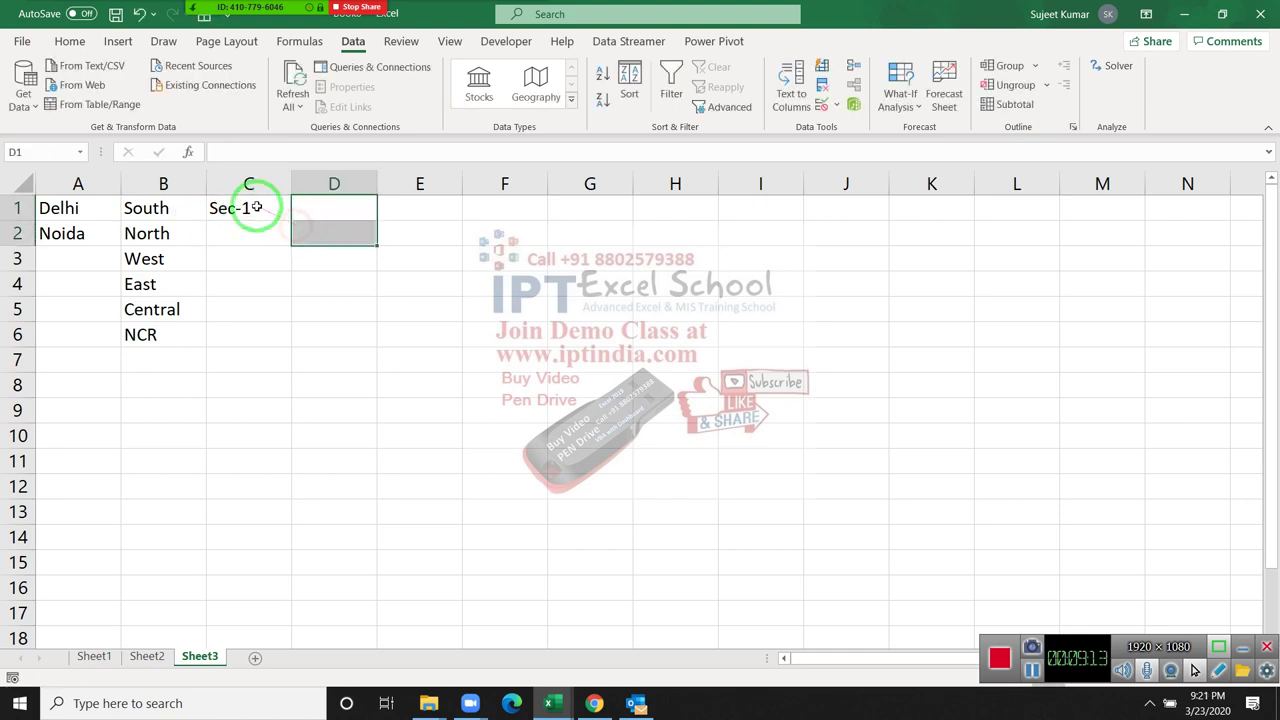
left_click(251, 208)
left_click_drag(289, 219, 291, 553)
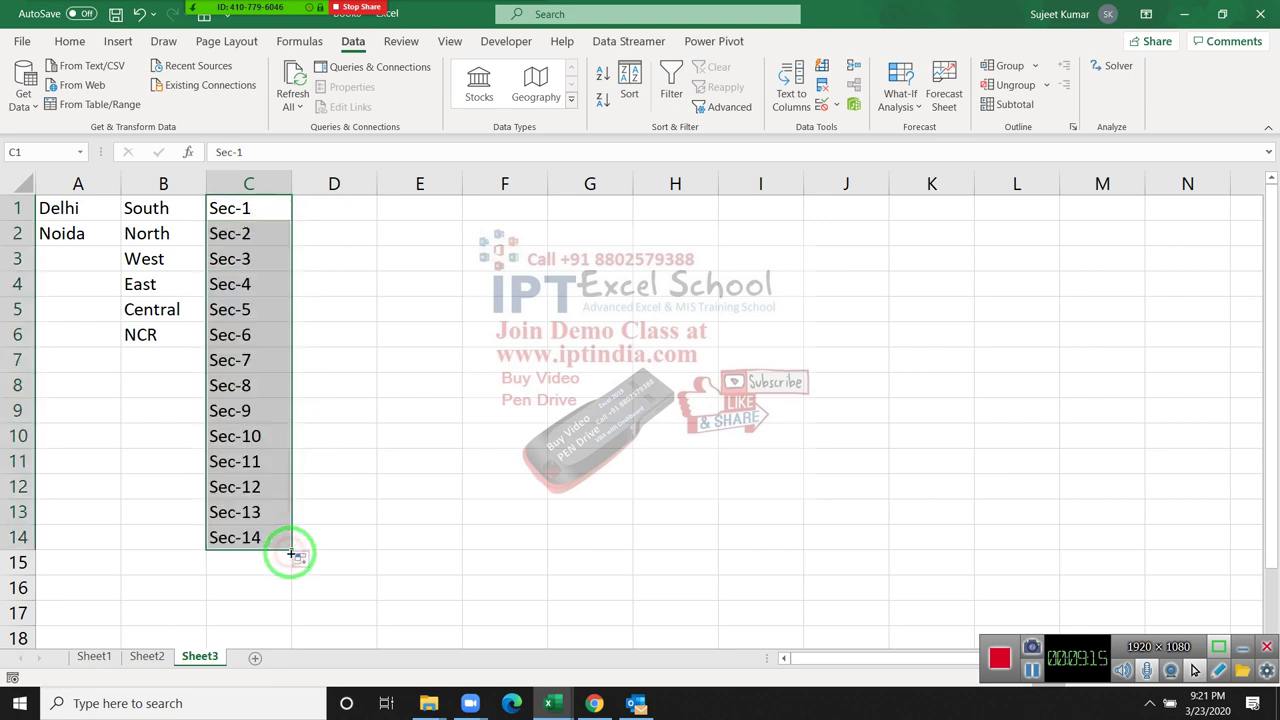
Step: Add the headings Cety in F1 and Area in G1
left_click(482, 213)
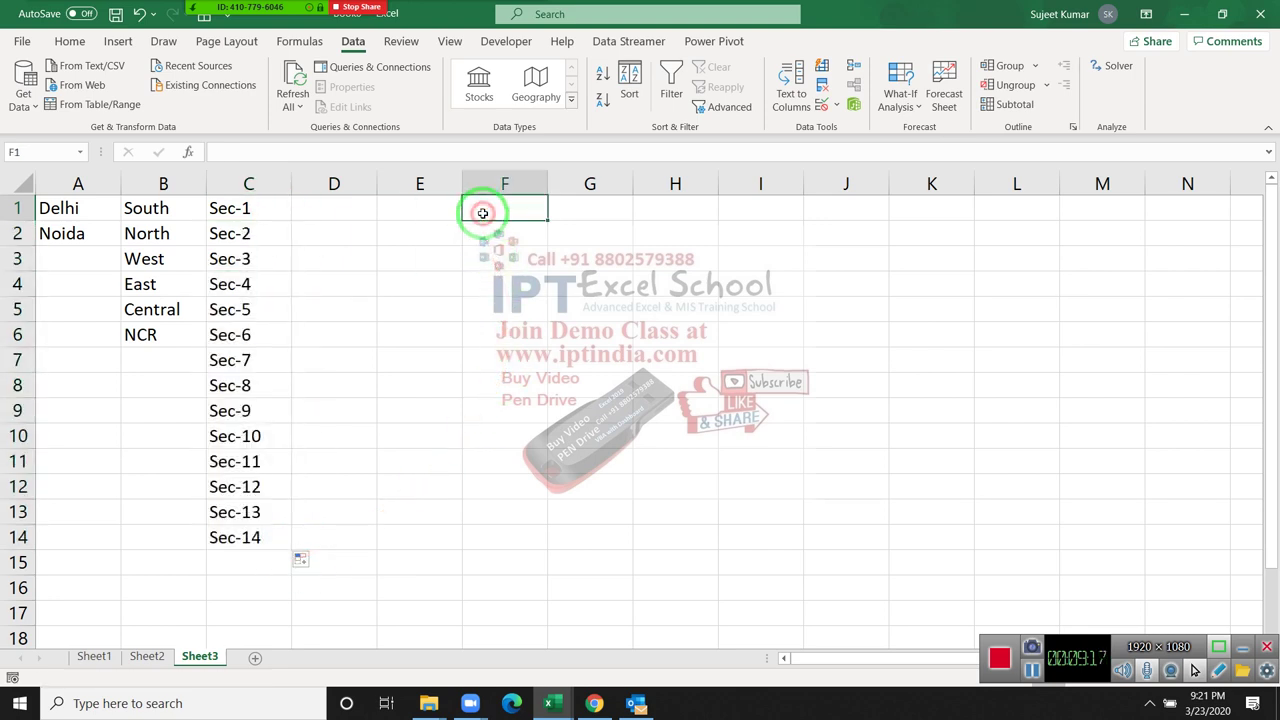
type("Cety")
key("Tab")
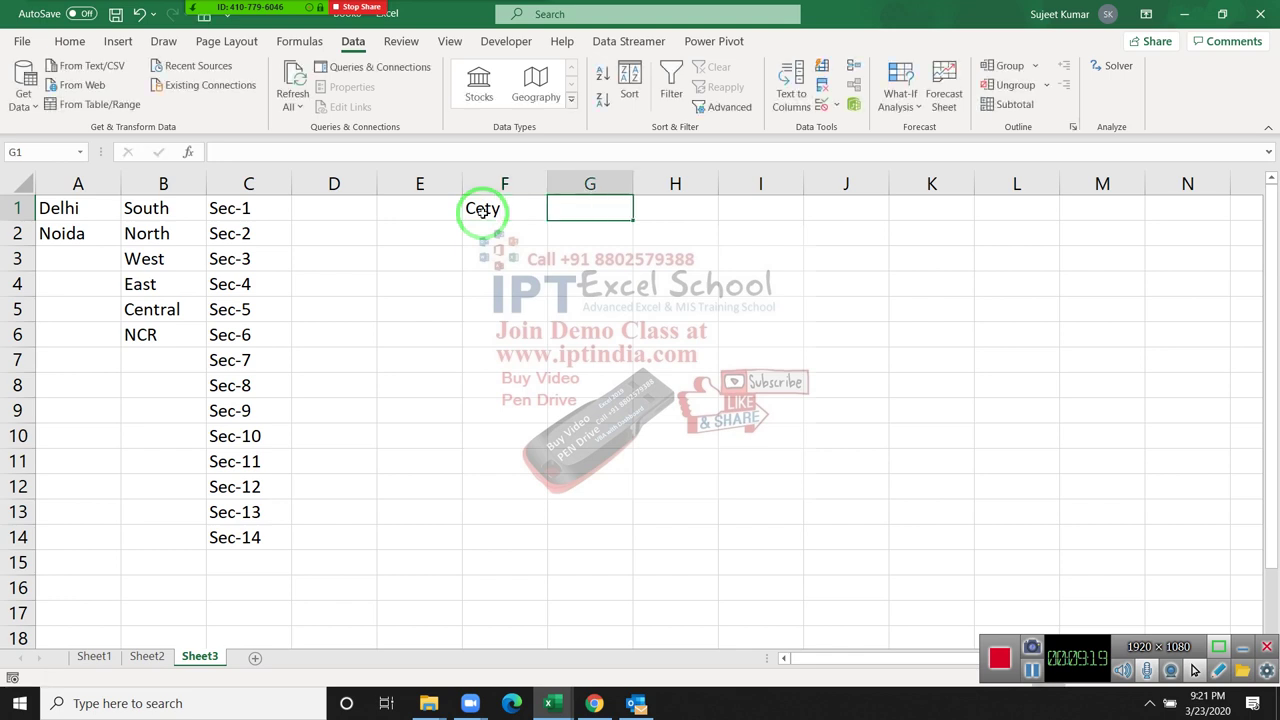
type("Area")
key("Return")
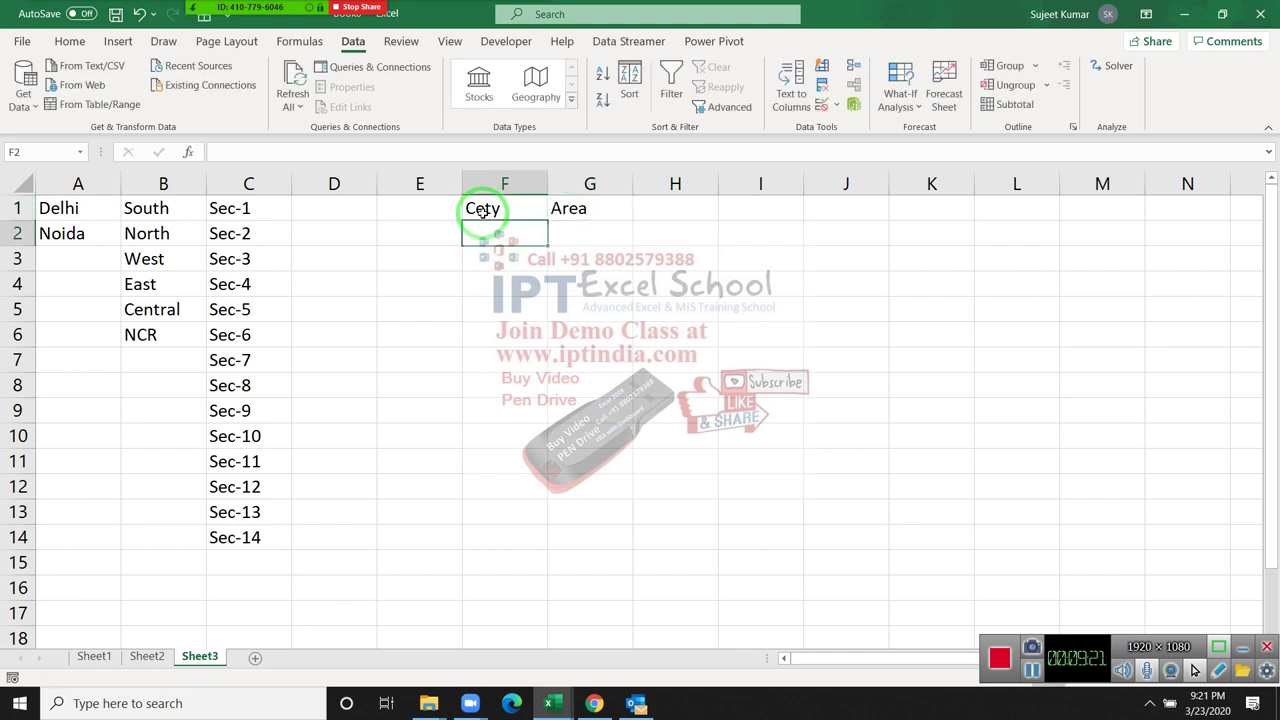
Step: Give F2 a List validation sourced from A1:A2 and pick Delhi from it
left_click(822, 97)
left_click(809, 329)
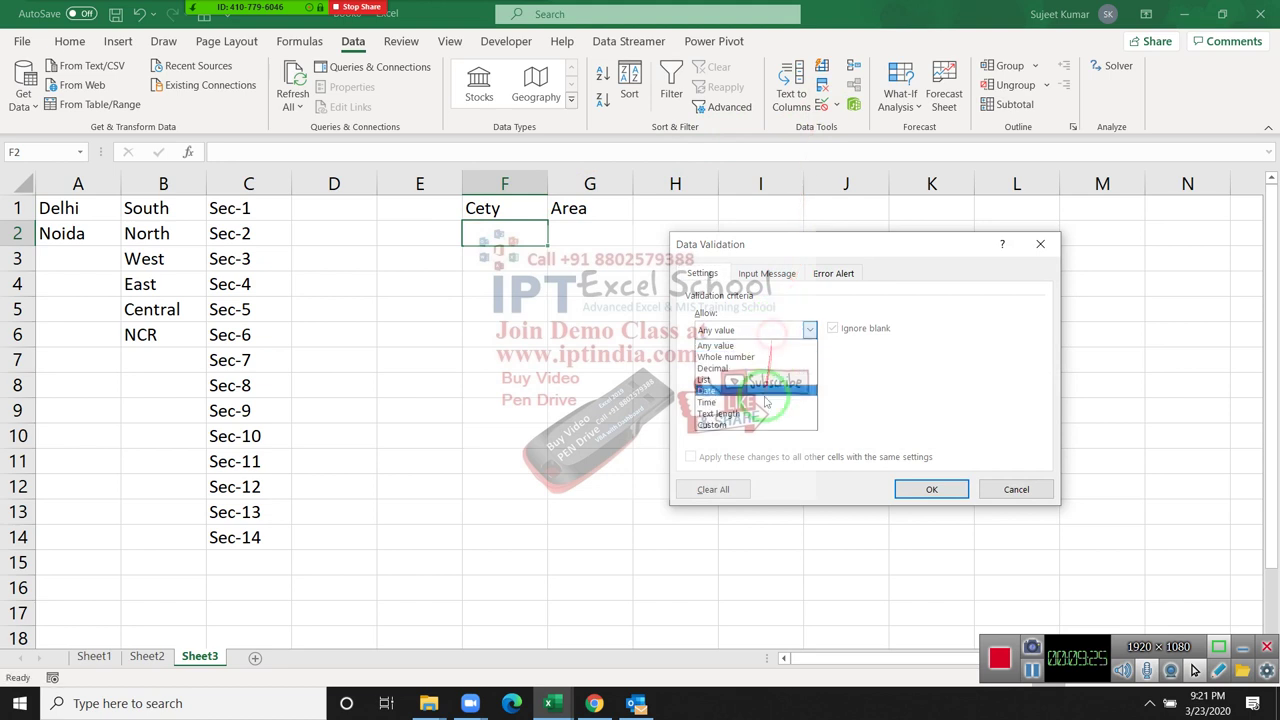
left_click(740, 379)
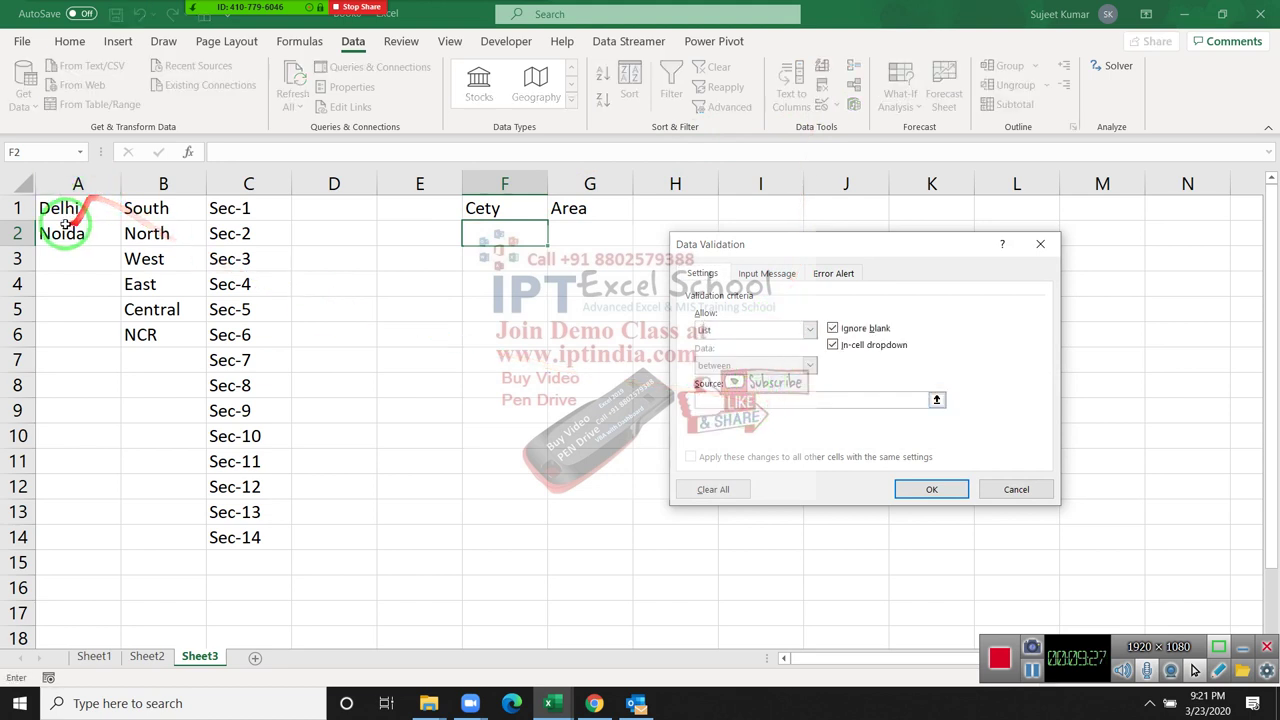
left_click_drag(60, 210, 60, 234)
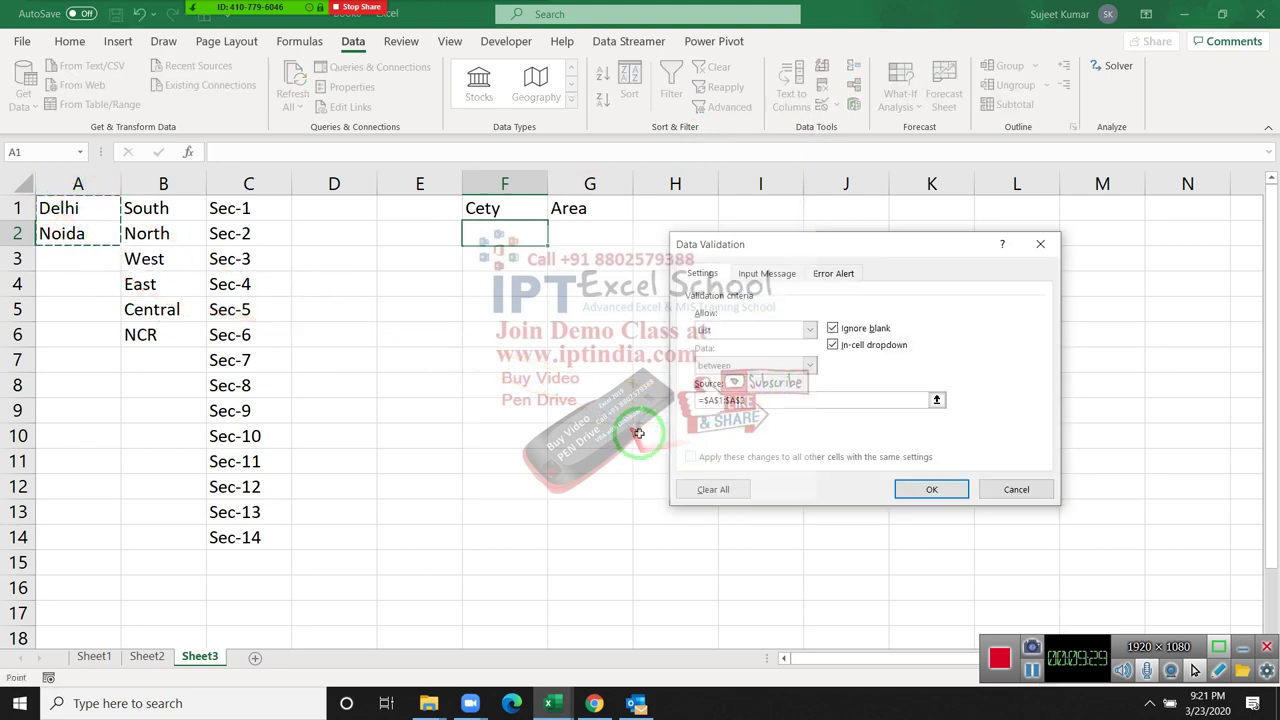
left_click(925, 489)
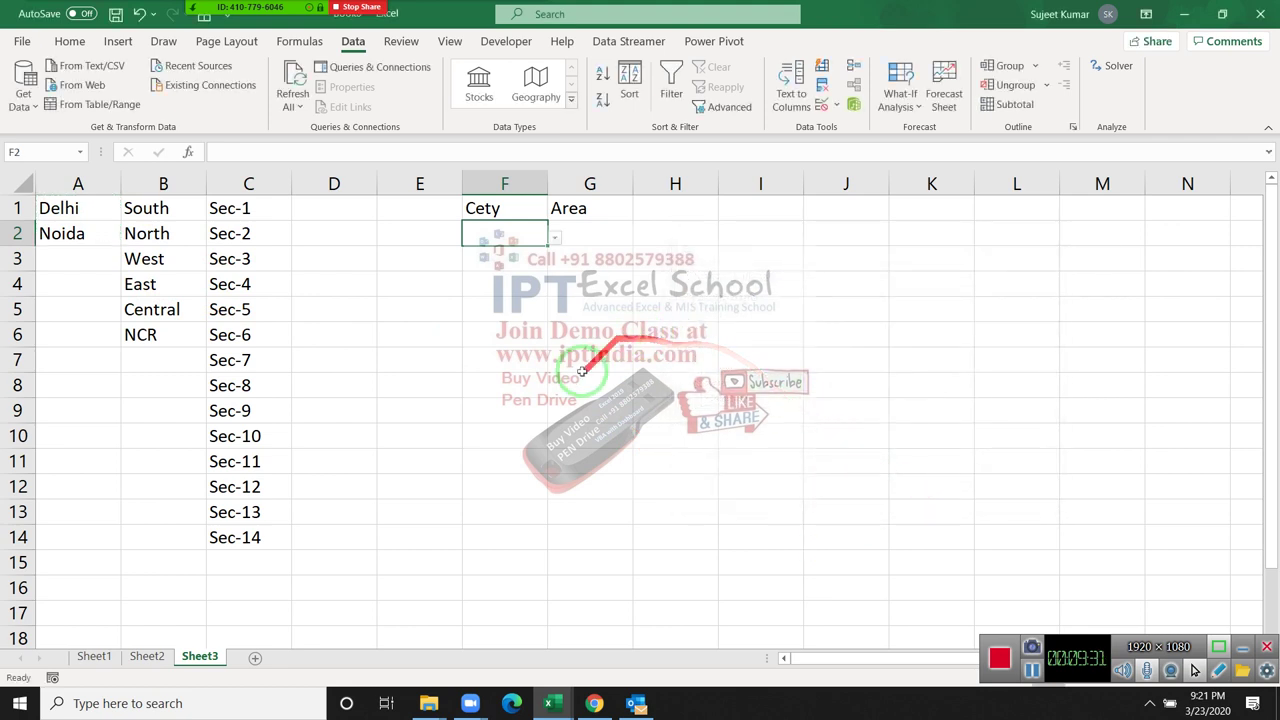
left_click(554, 237)
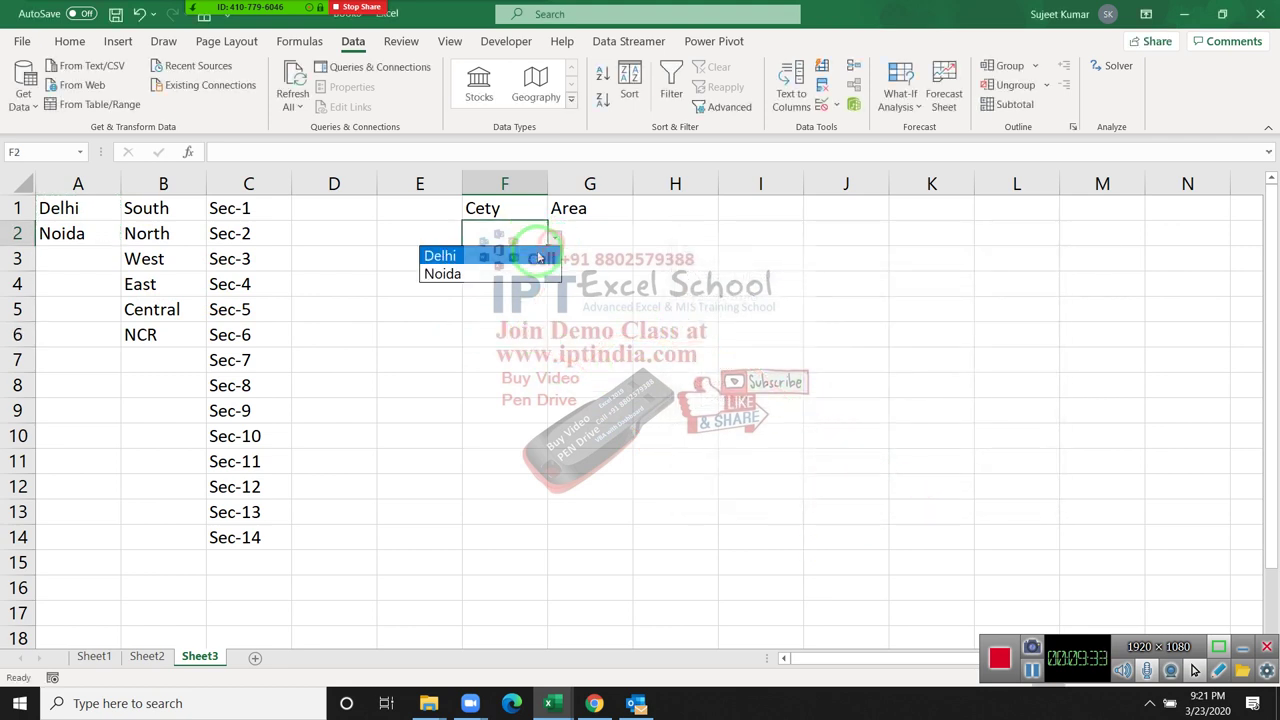
left_click(538, 257)
left_click(598, 234)
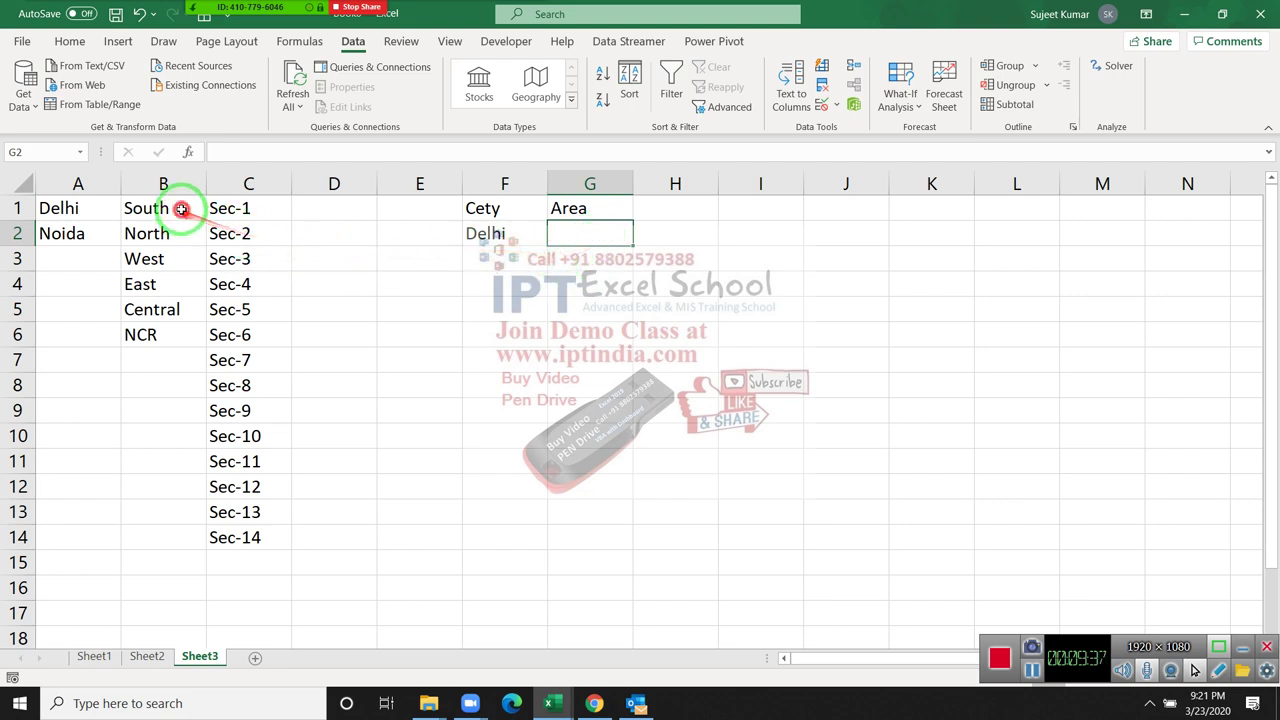
Step: Define the name Delhi for the range B1:B6
left_click_drag(176, 208, 171, 336)
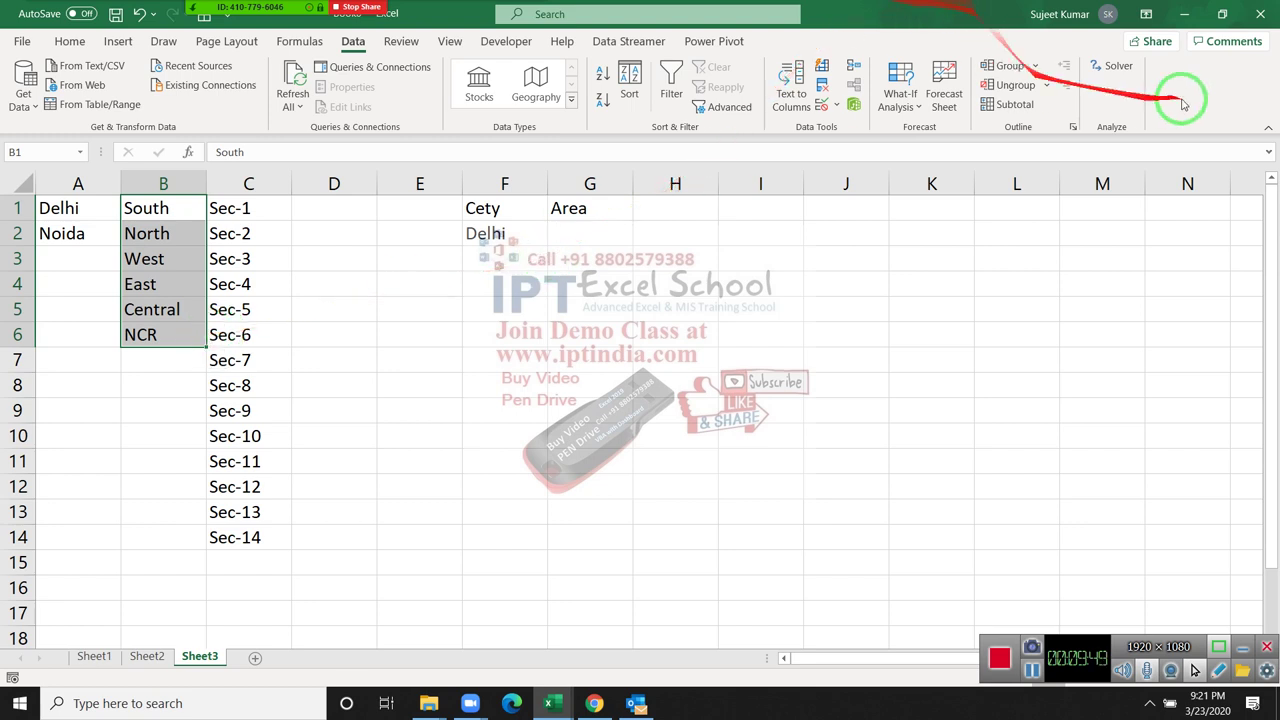
left_click(318, 42)
left_click(535, 66)
type("Delhi")
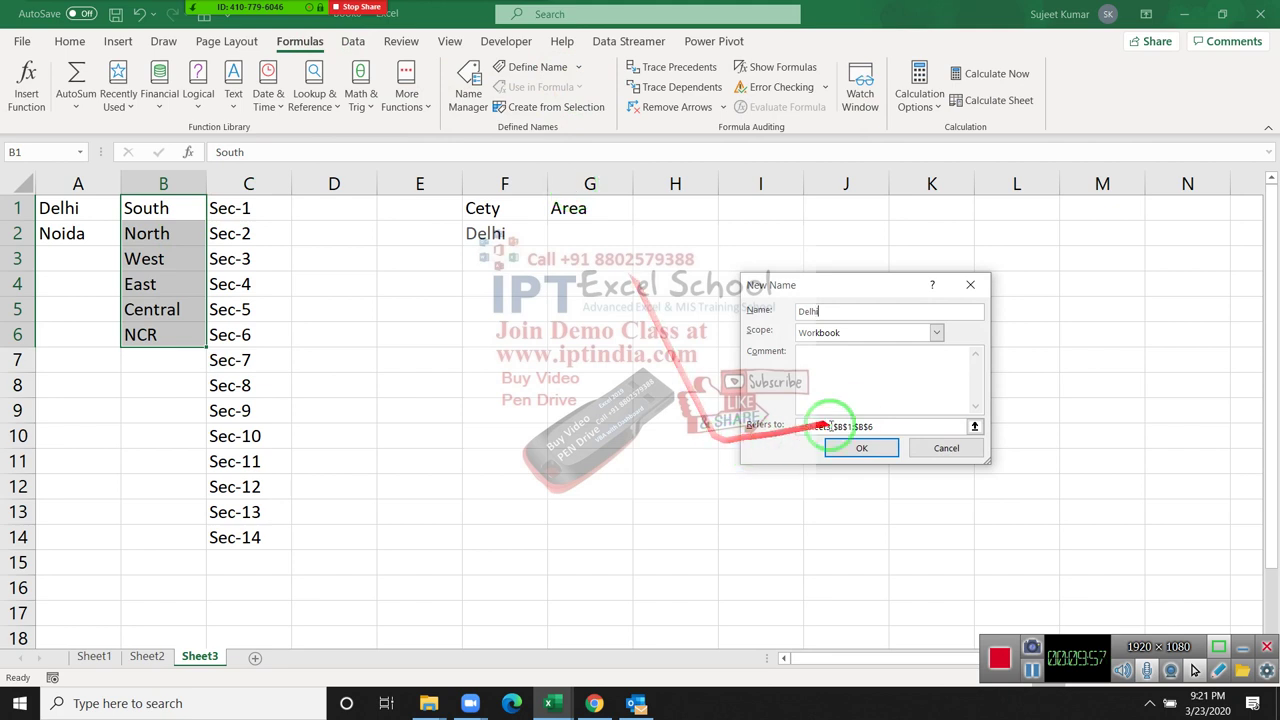
left_click(862, 448)
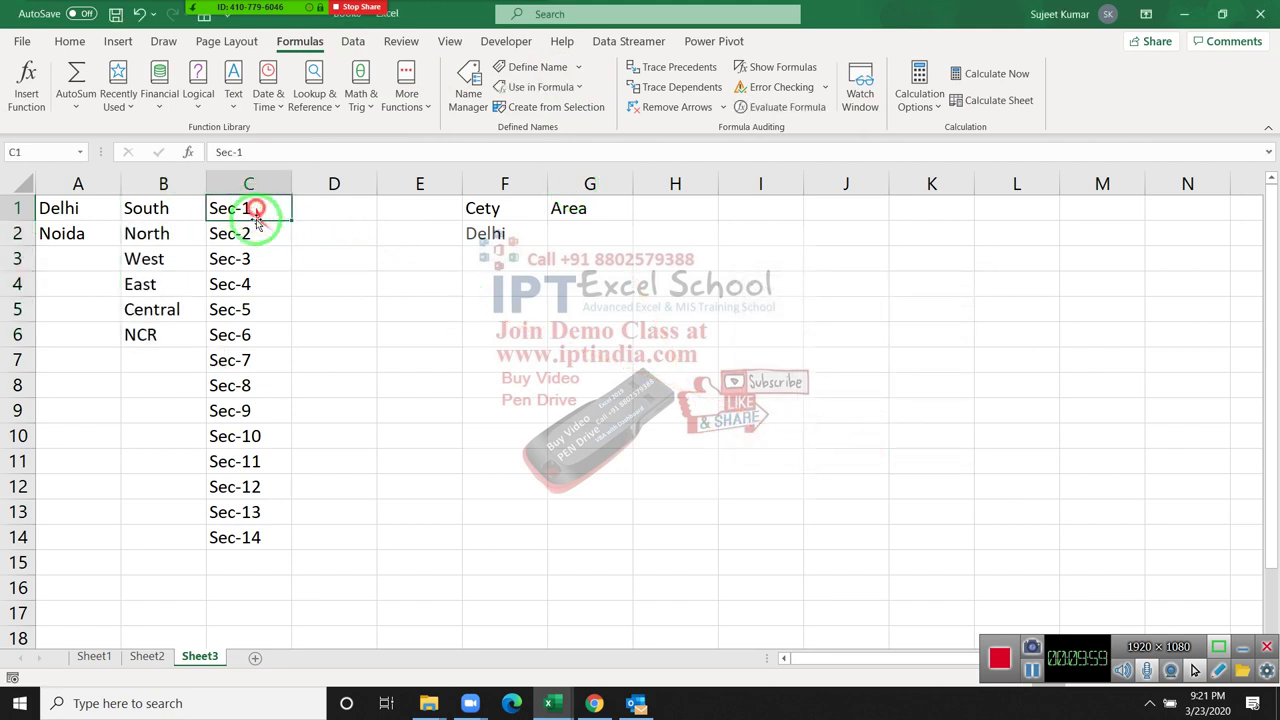
Step: Define the name Noida for the range C1:C14
left_click_drag(248, 208, 235, 537)
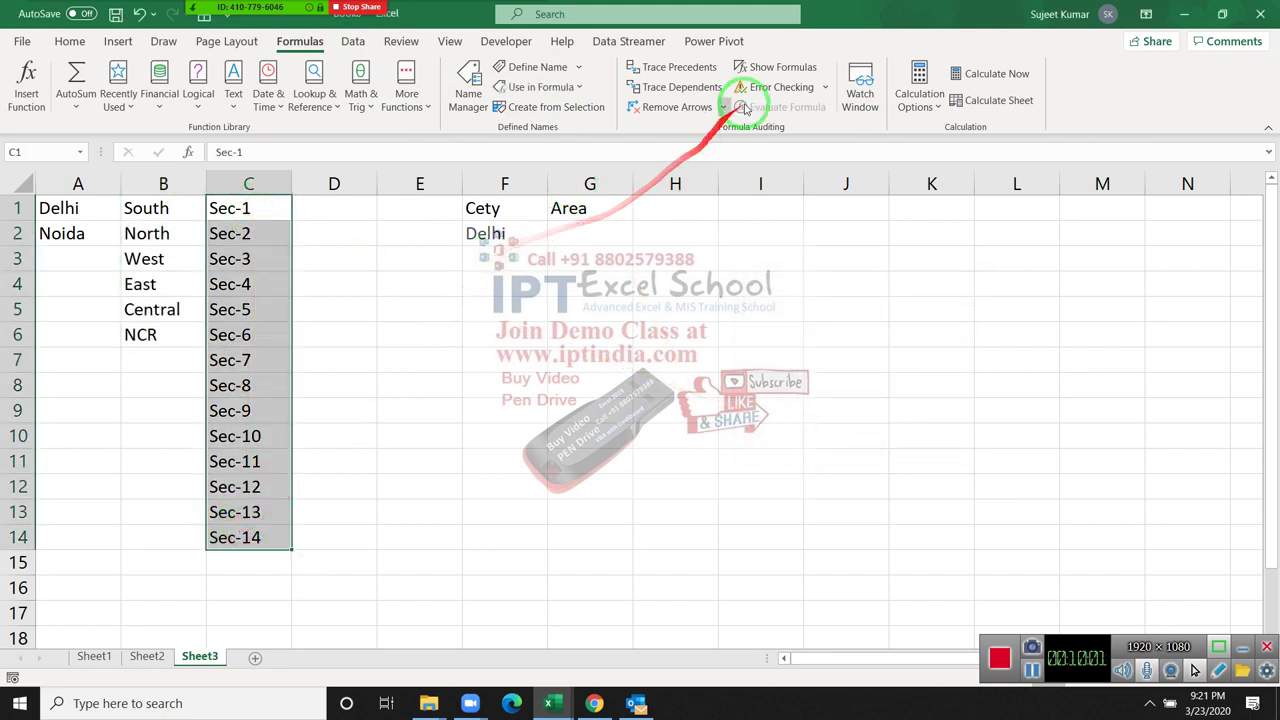
left_click(530, 67)
type("Noida")
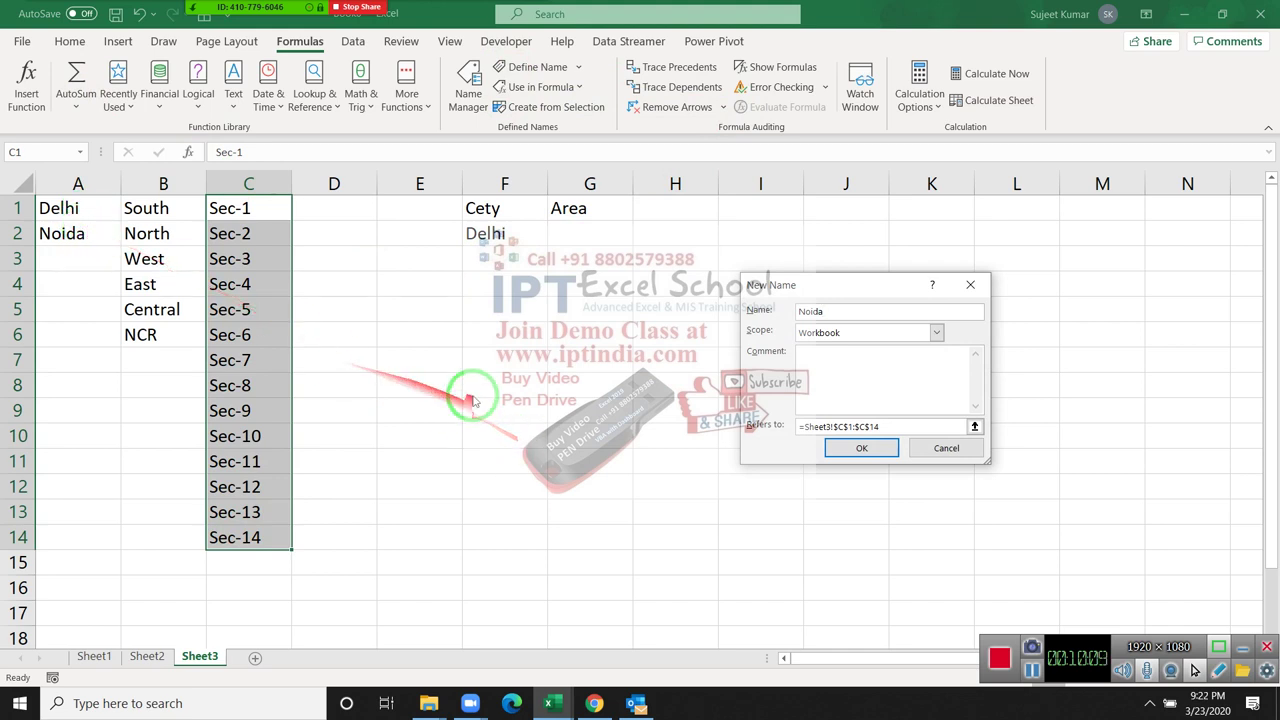
left_click(872, 450)
left_click(594, 228)
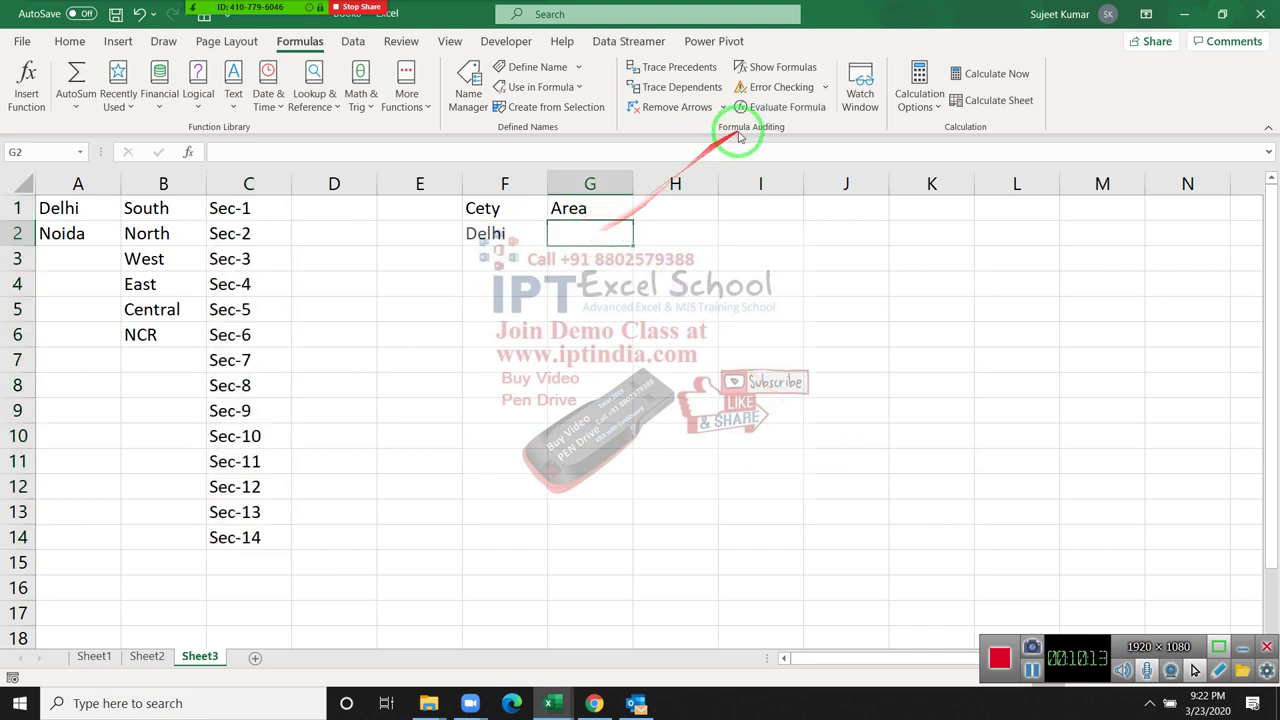
Step: Give G2 a list validation sourced from INDIRECT of F2, making a dependent area dropdown
left_click(351, 42)
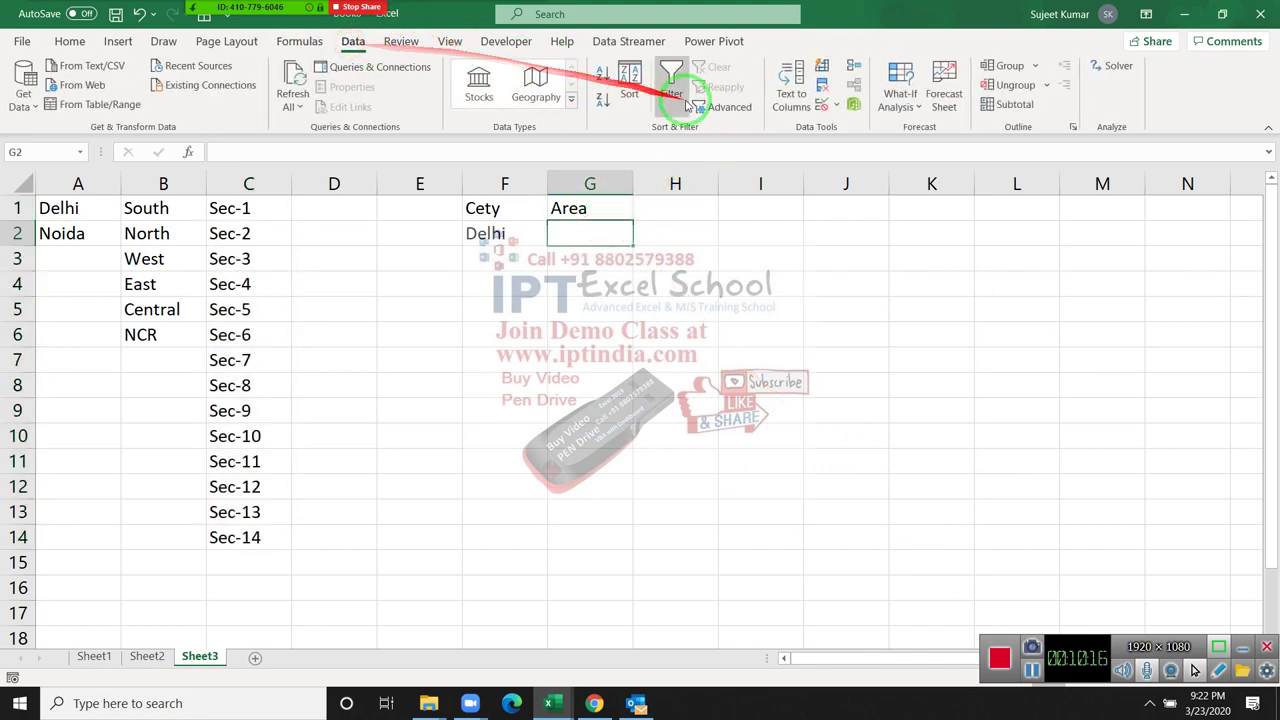
left_click(818, 104)
left_click(809, 330)
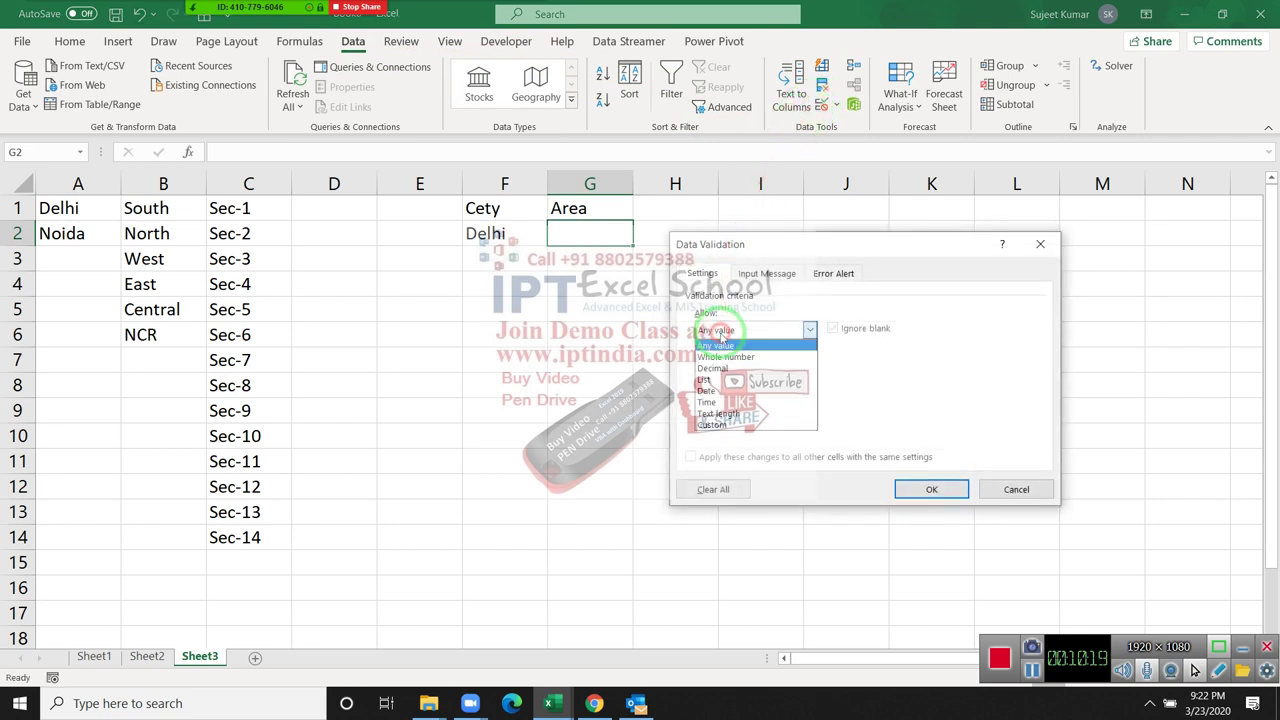
left_click(721, 380)
left_click(722, 400)
type("=indirect(")
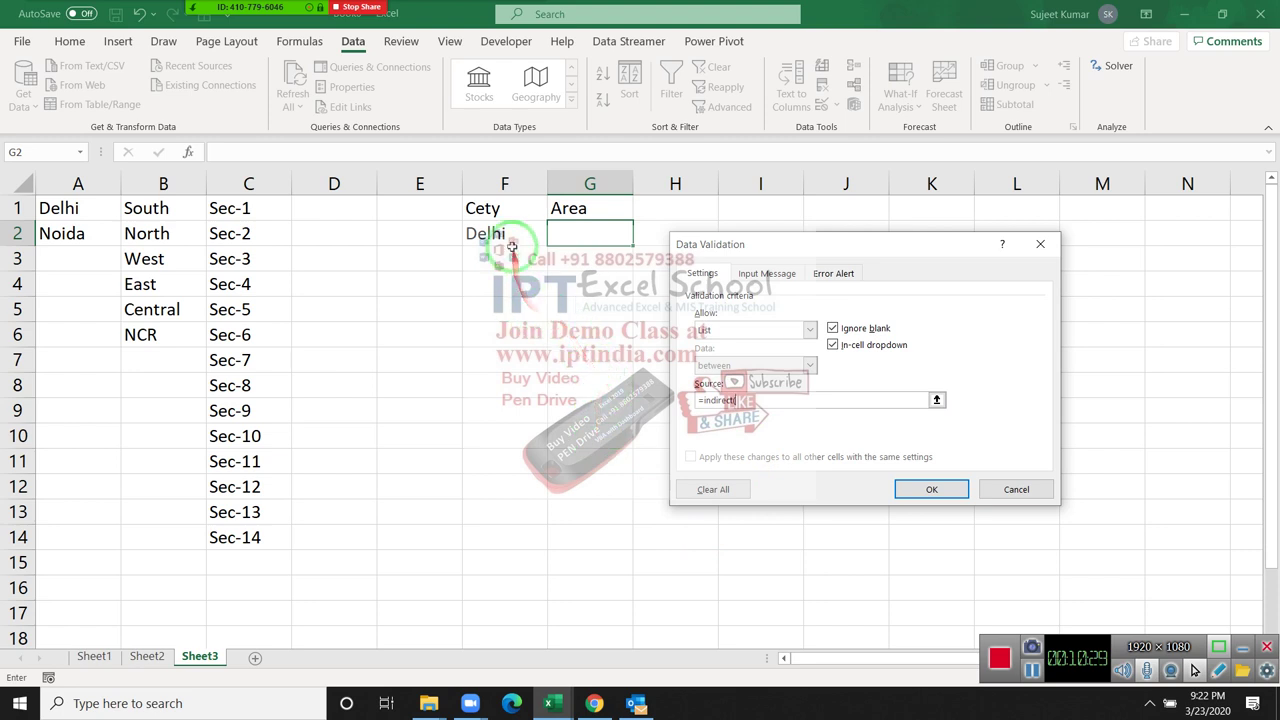
left_click(510, 233)
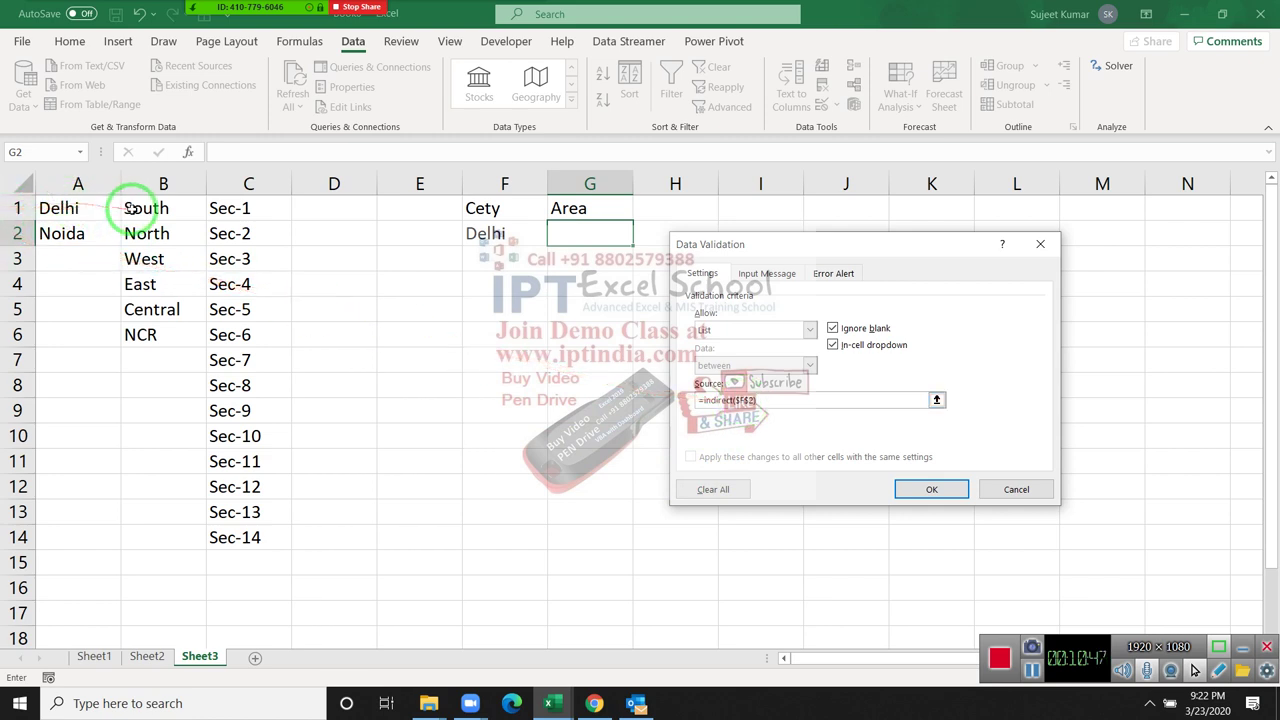
left_click(281, 45)
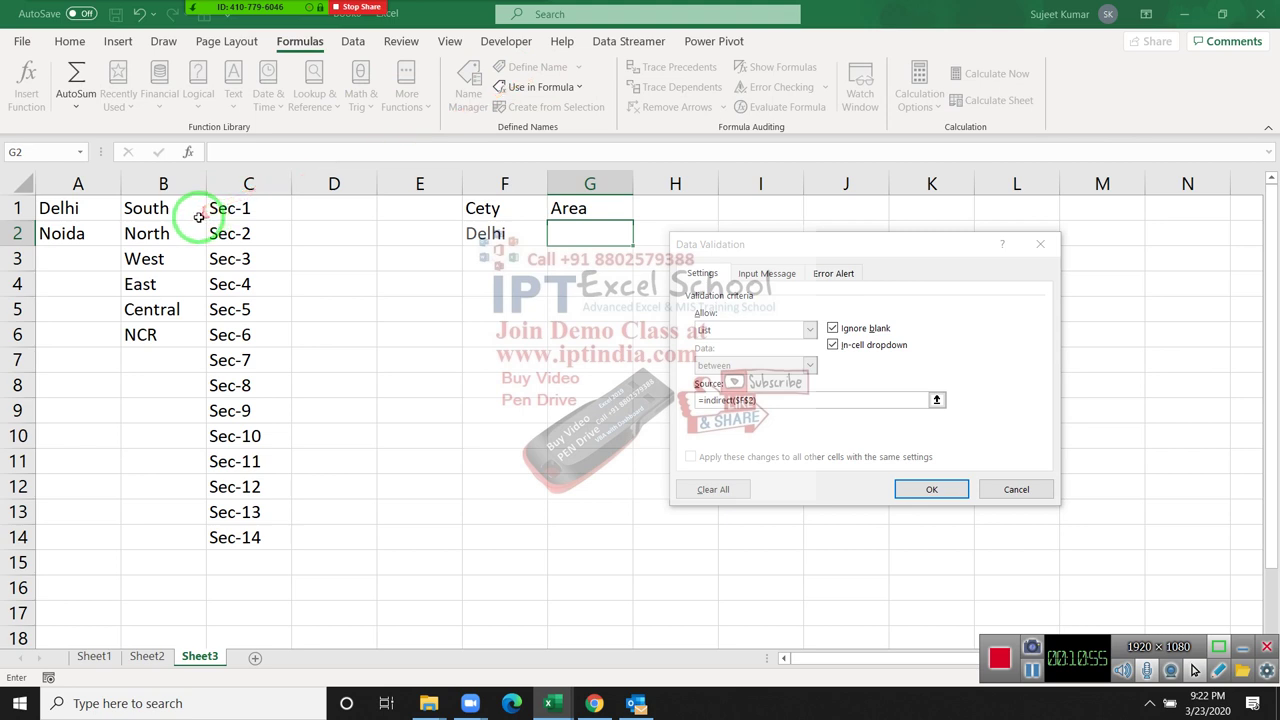
left_click(944, 493)
Step: Test G2's area dropdown, switch F2's city to Noida, then reopen and dismiss G2's sector list
left_click(611, 258)
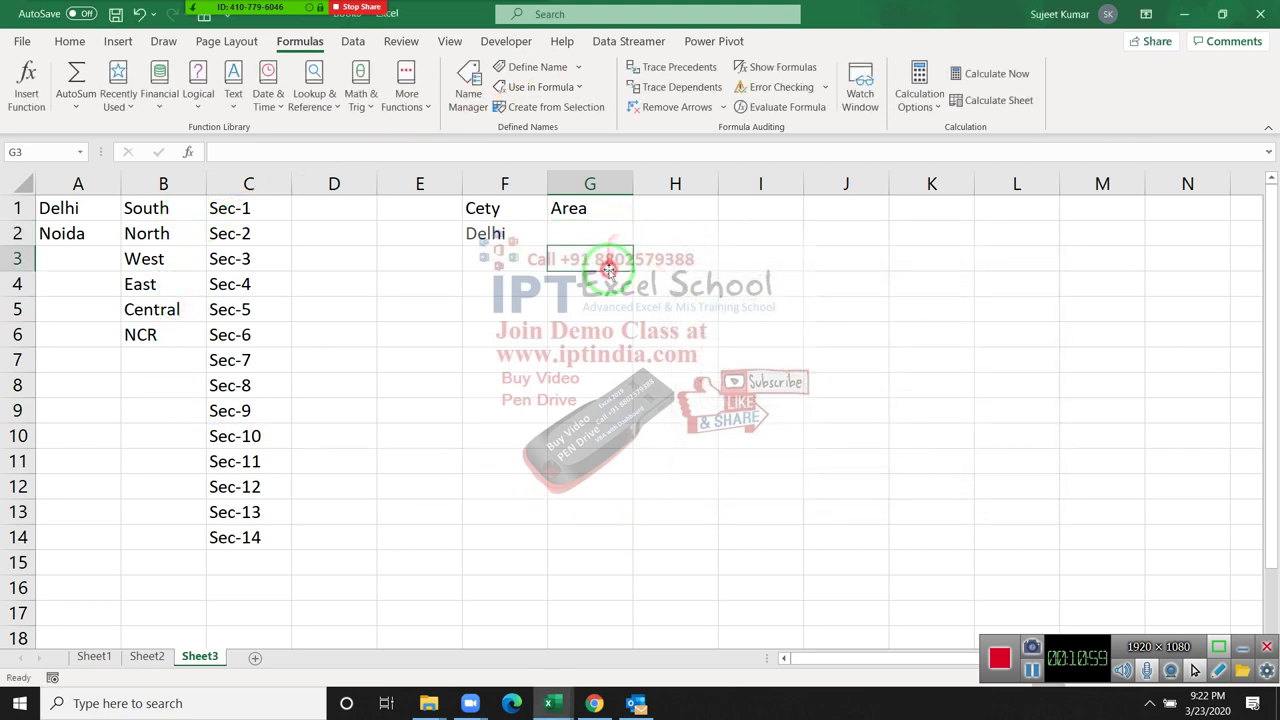
left_click(611, 235)
left_click(636, 240)
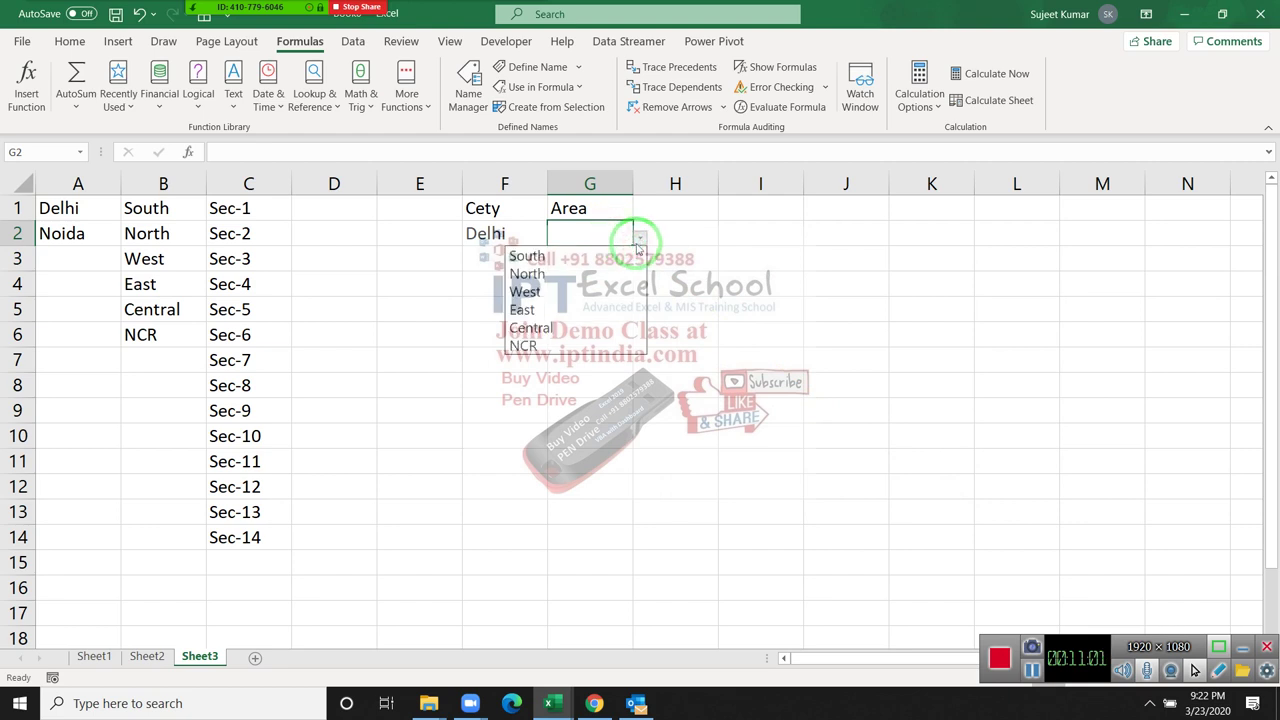
left_click(515, 234)
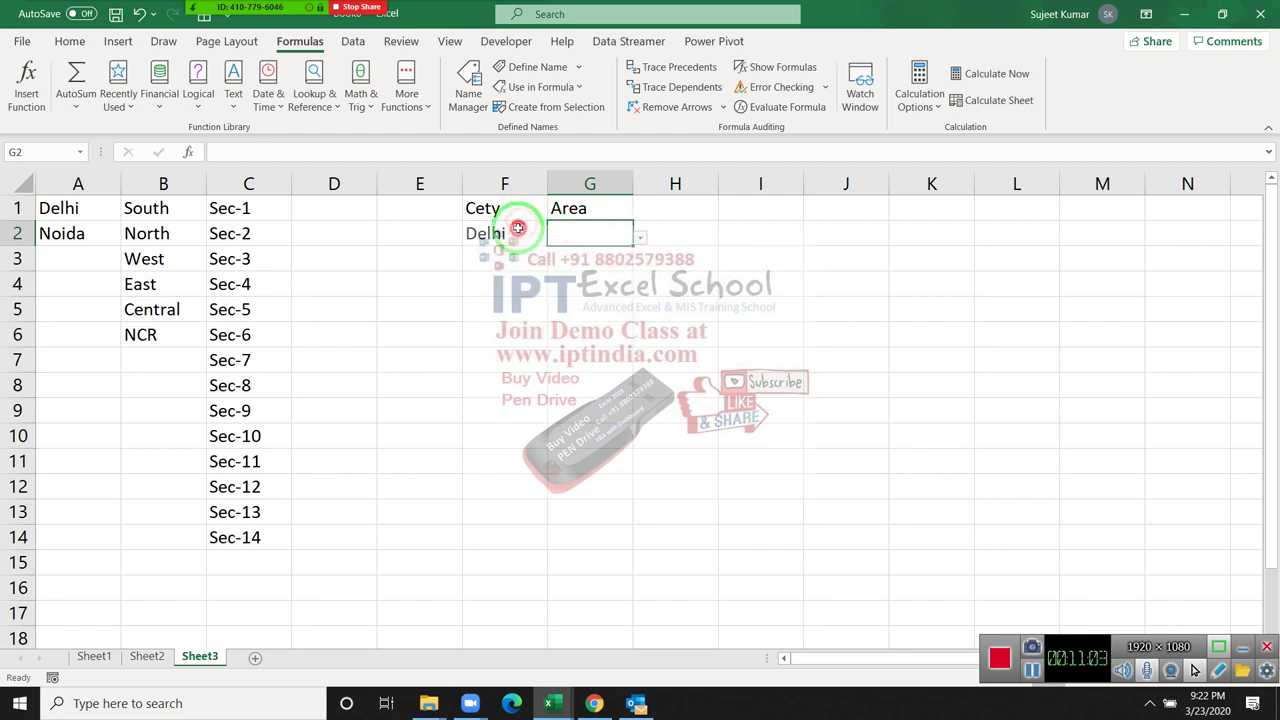
left_click(555, 240)
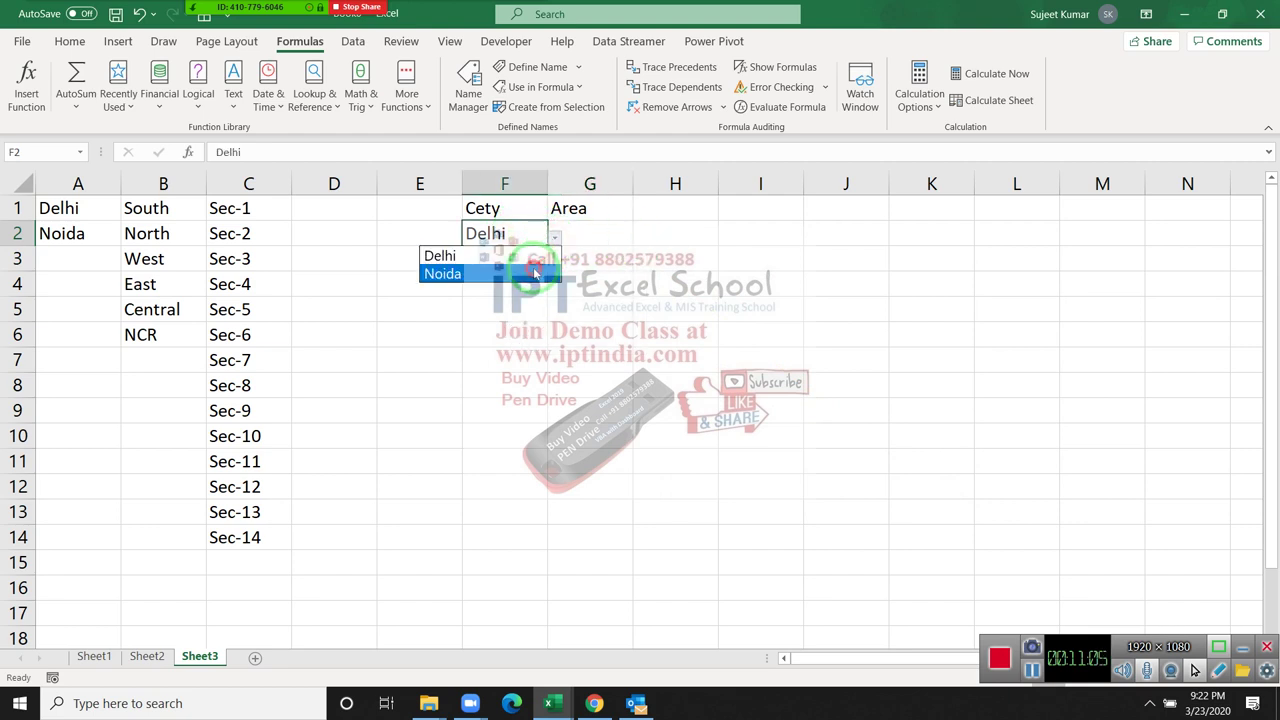
left_click(540, 273)
left_click(620, 240)
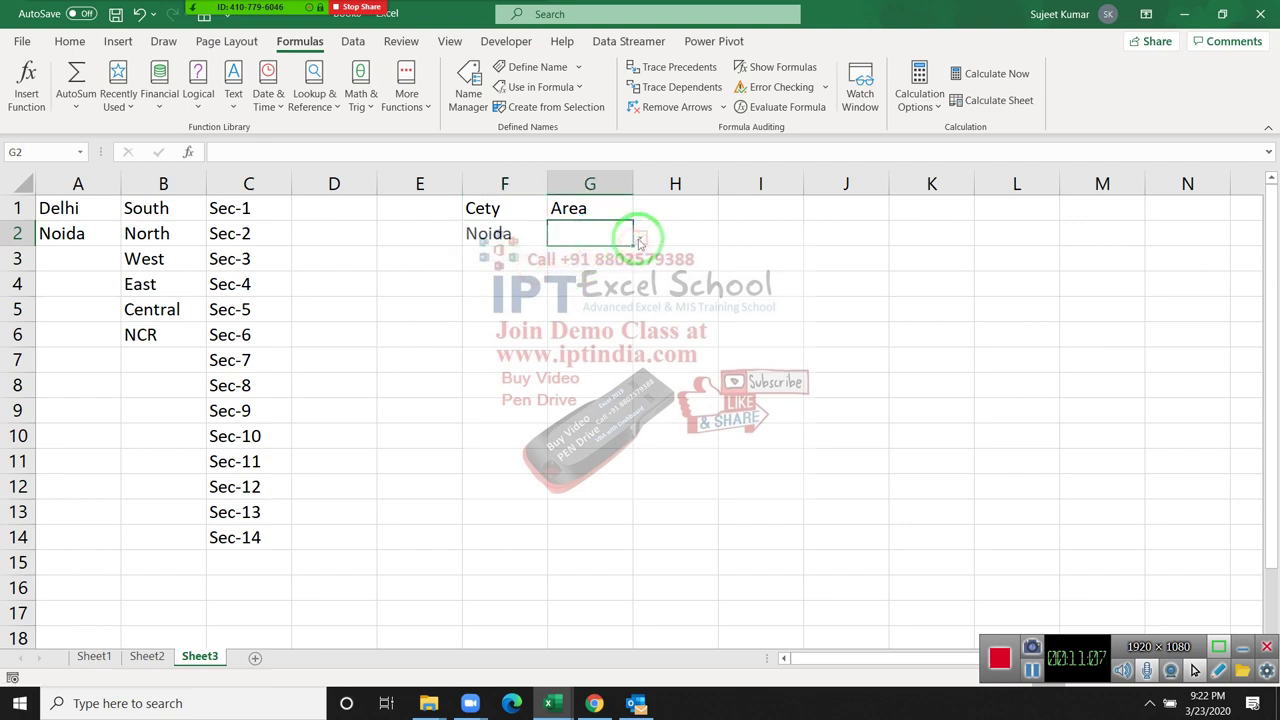
left_click(639, 240)
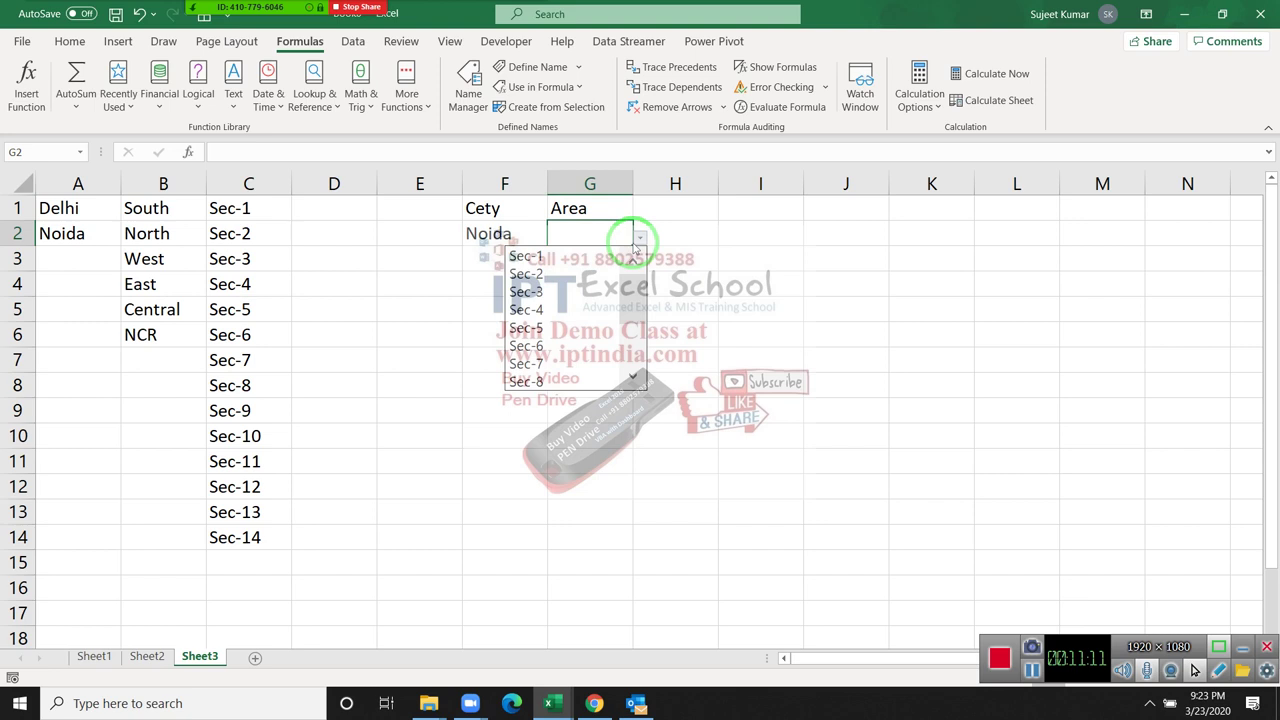
left_click(636, 245)
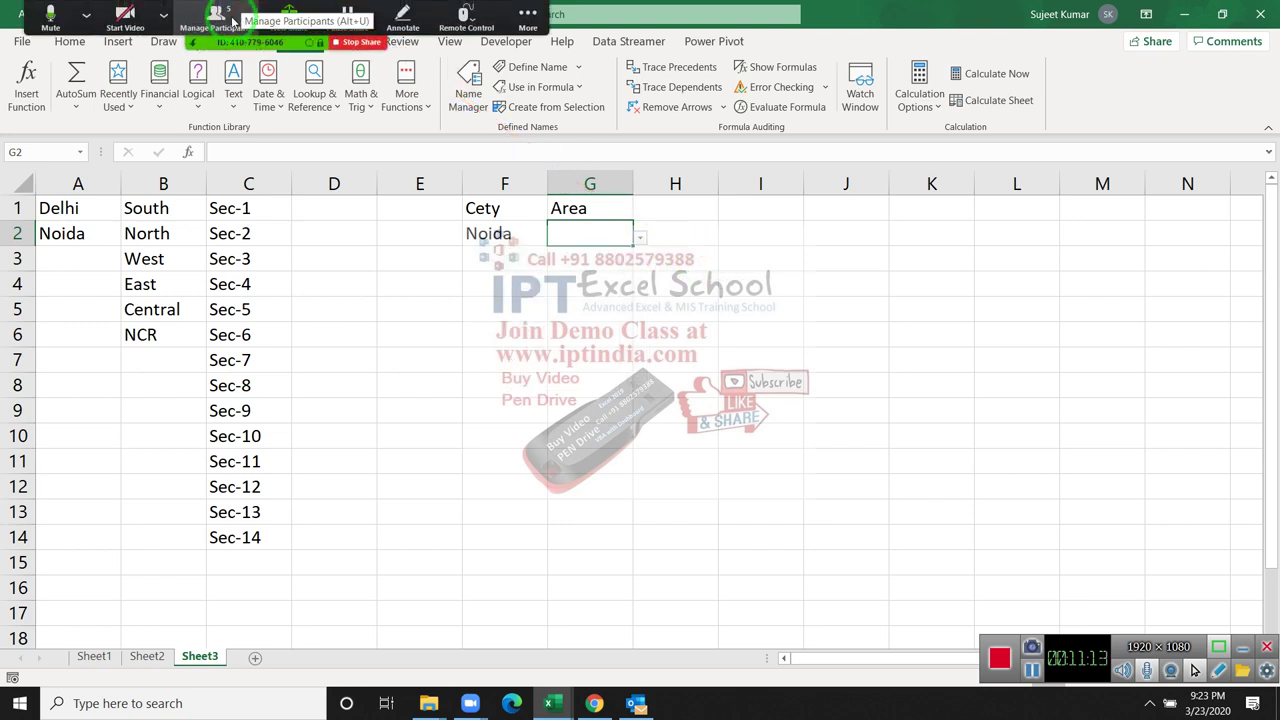
Step: Check the Zoom participants list, then return to the spreadsheet
left_click(232, 20)
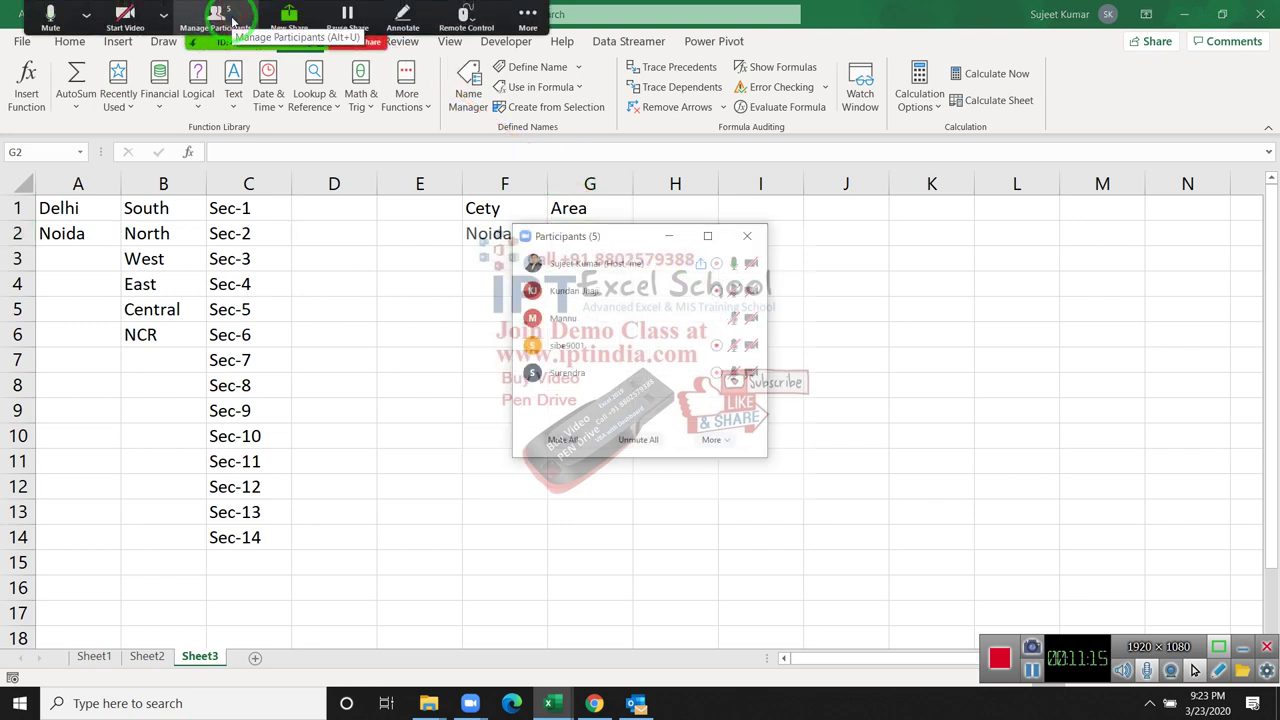
mouse_move(640, 263)
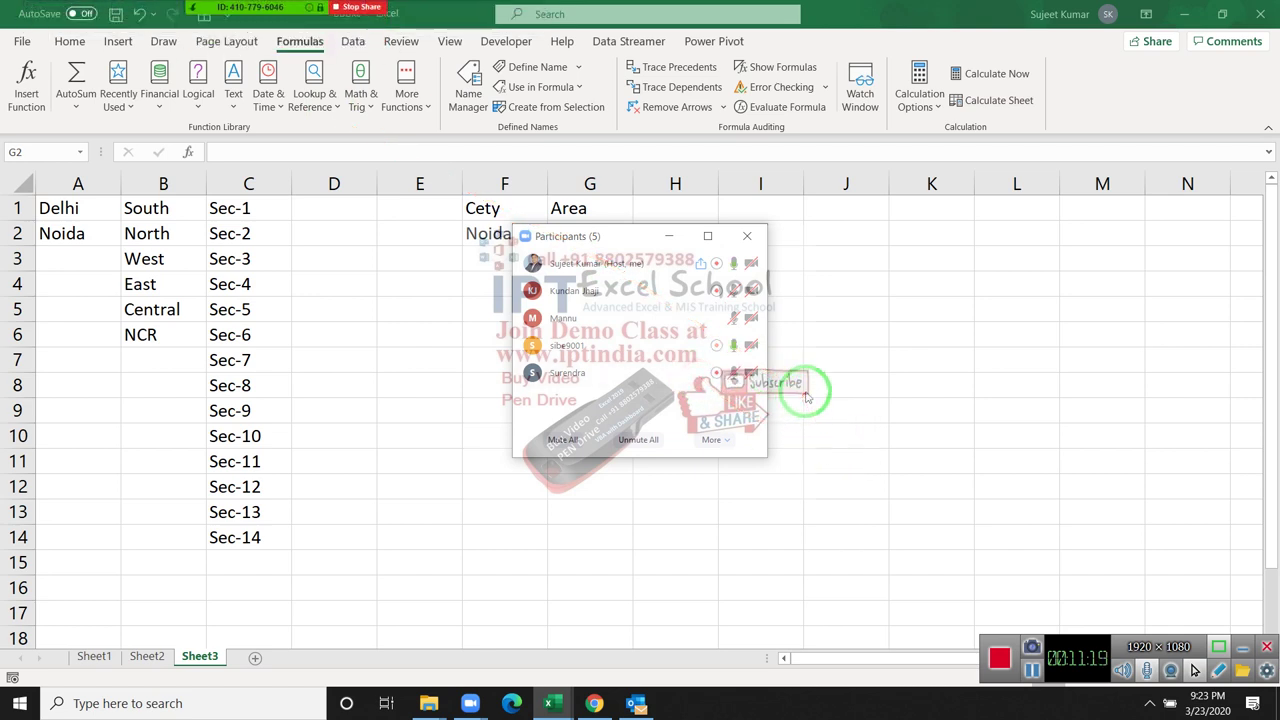
left_click(746, 236)
left_click(253, 675)
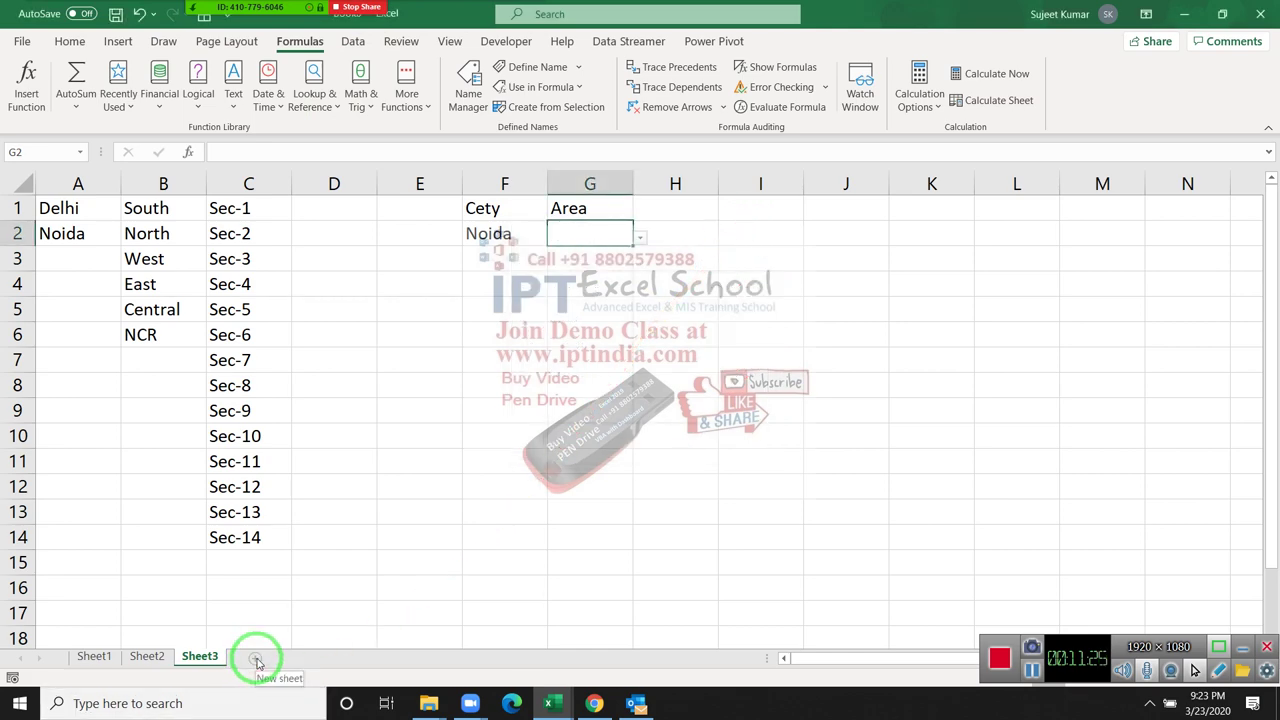
Step: Add a new sheet with Name and City headers and fill names from Puja down column A to row 97
left_click(256, 659)
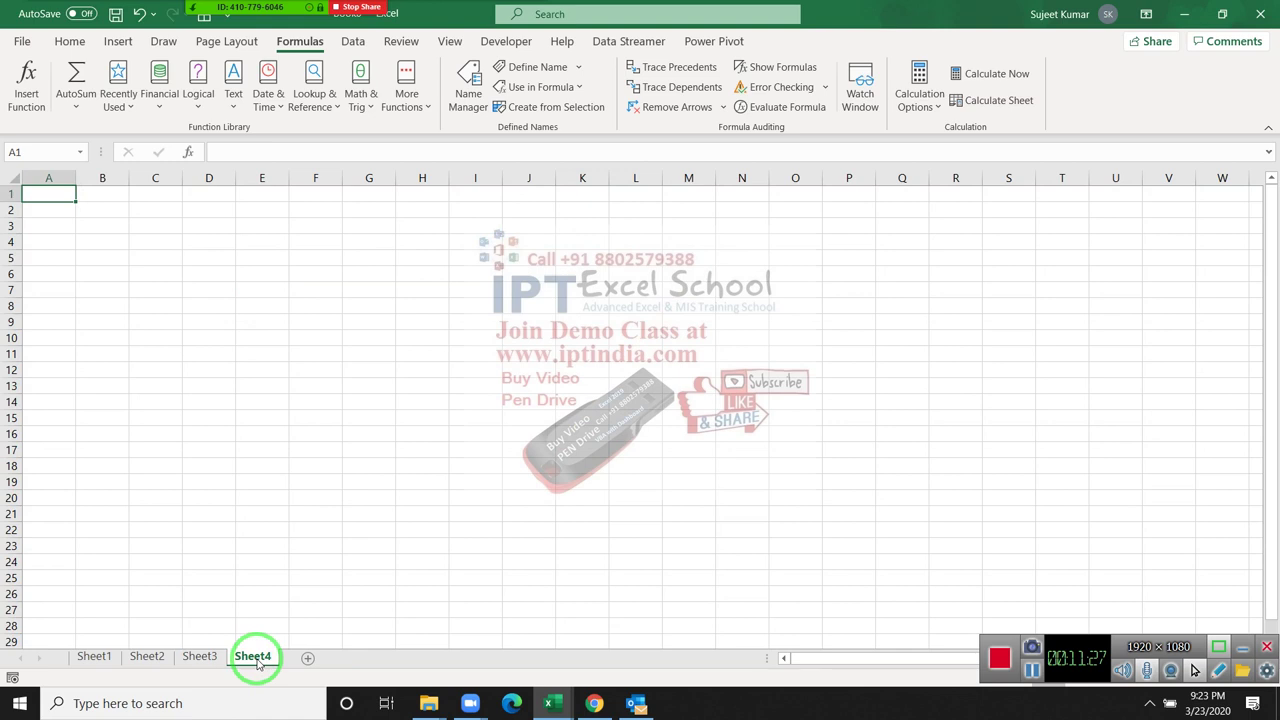
scroll(257, 663, "up", 3, "ctrl")
scroll(257, 663, "up", 1, "ctrl")
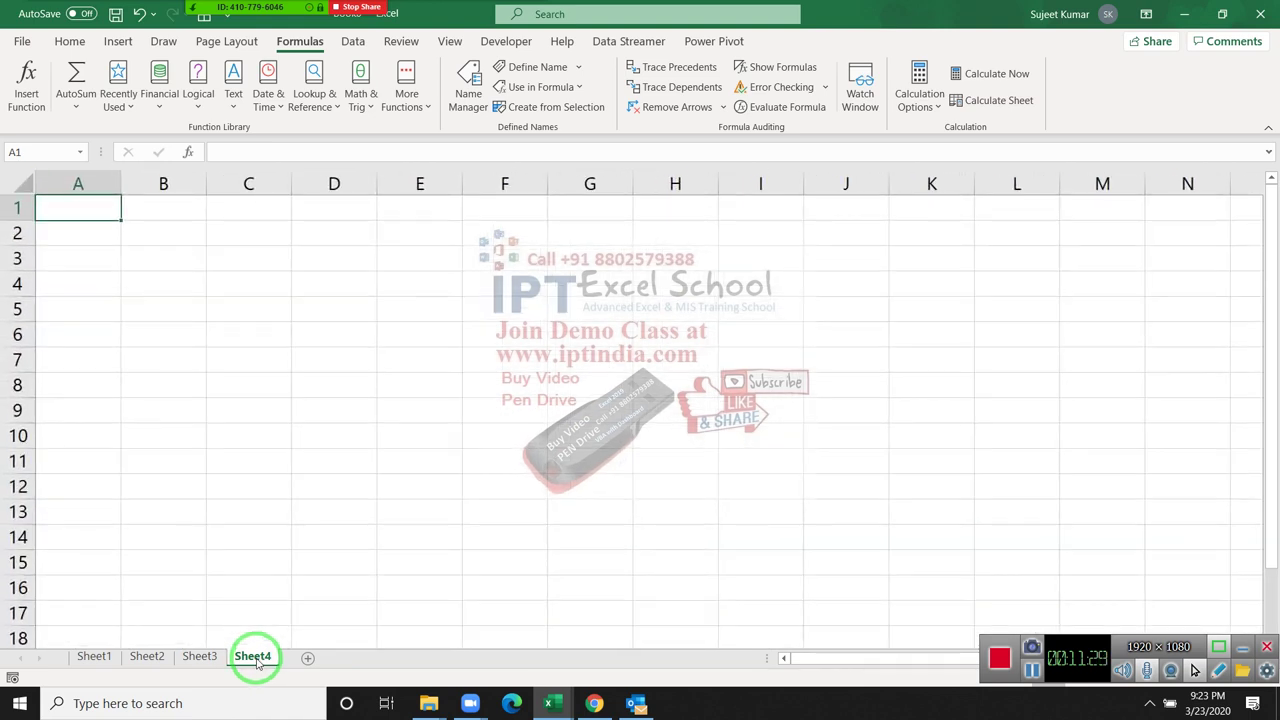
type("Name")
key("Tab")
type("C")
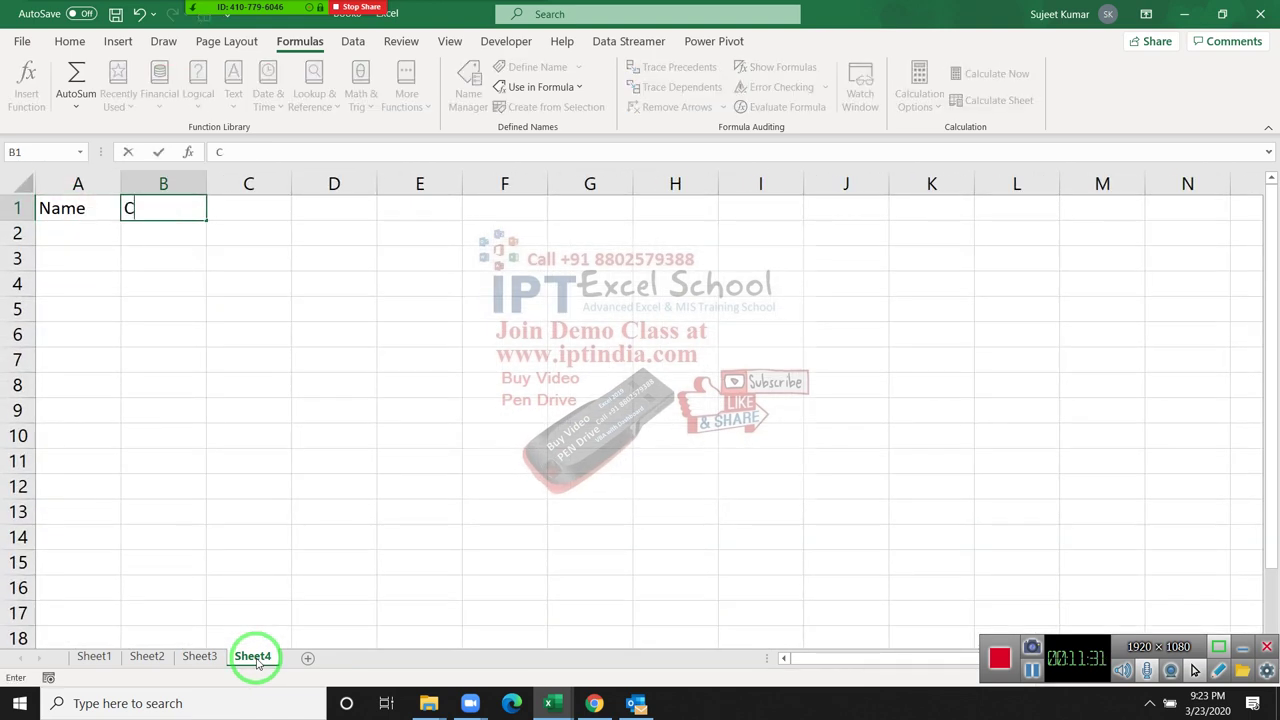
key("Return")
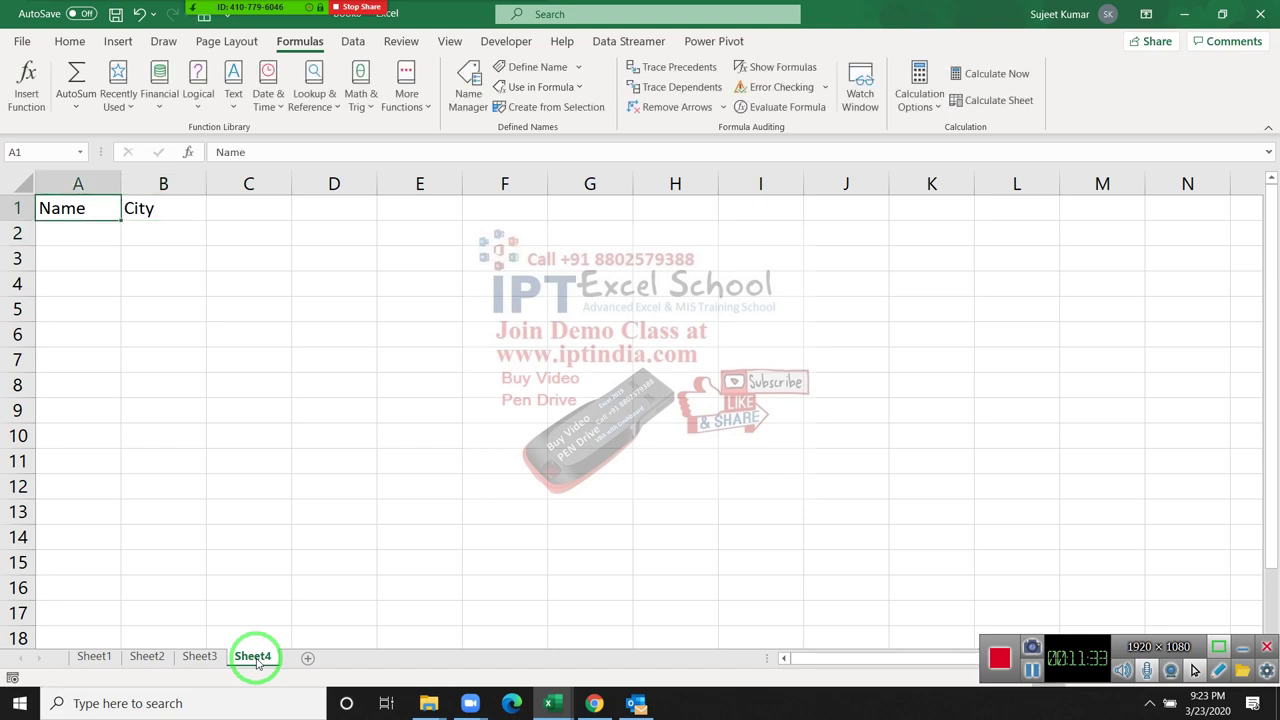
key("Return")
type("Puja")
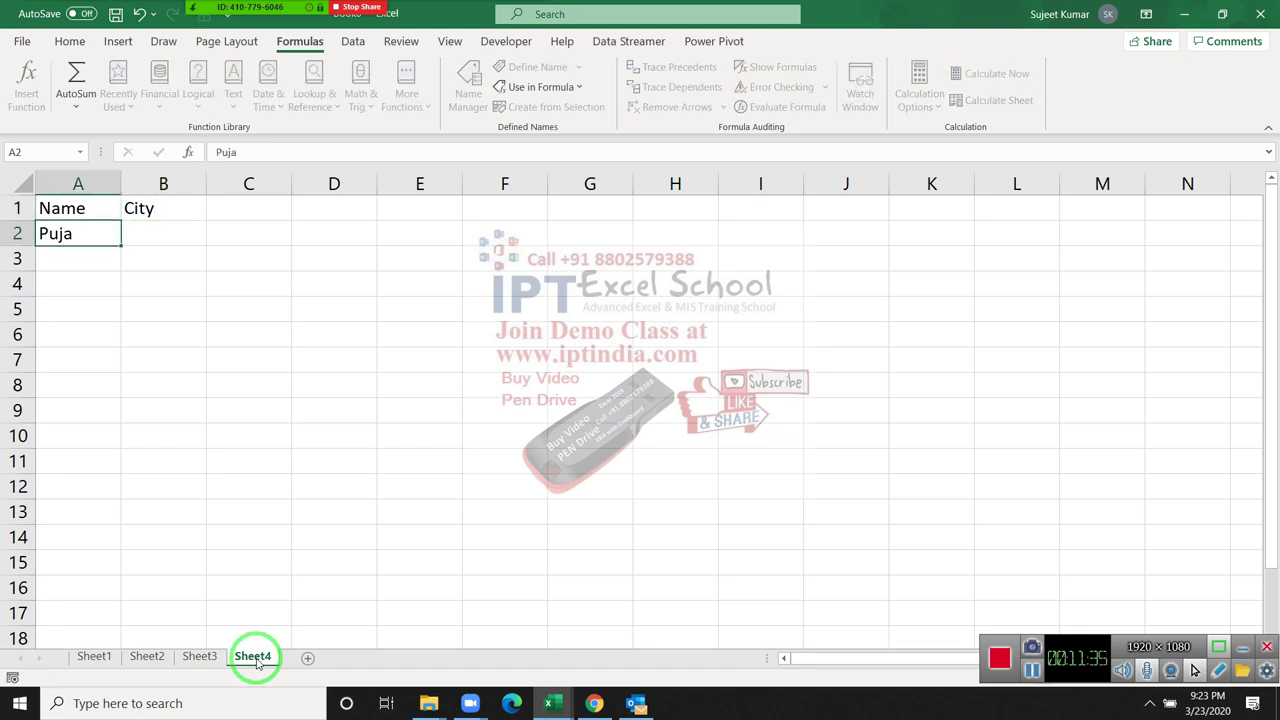
key("Return")
left_click(112, 229)
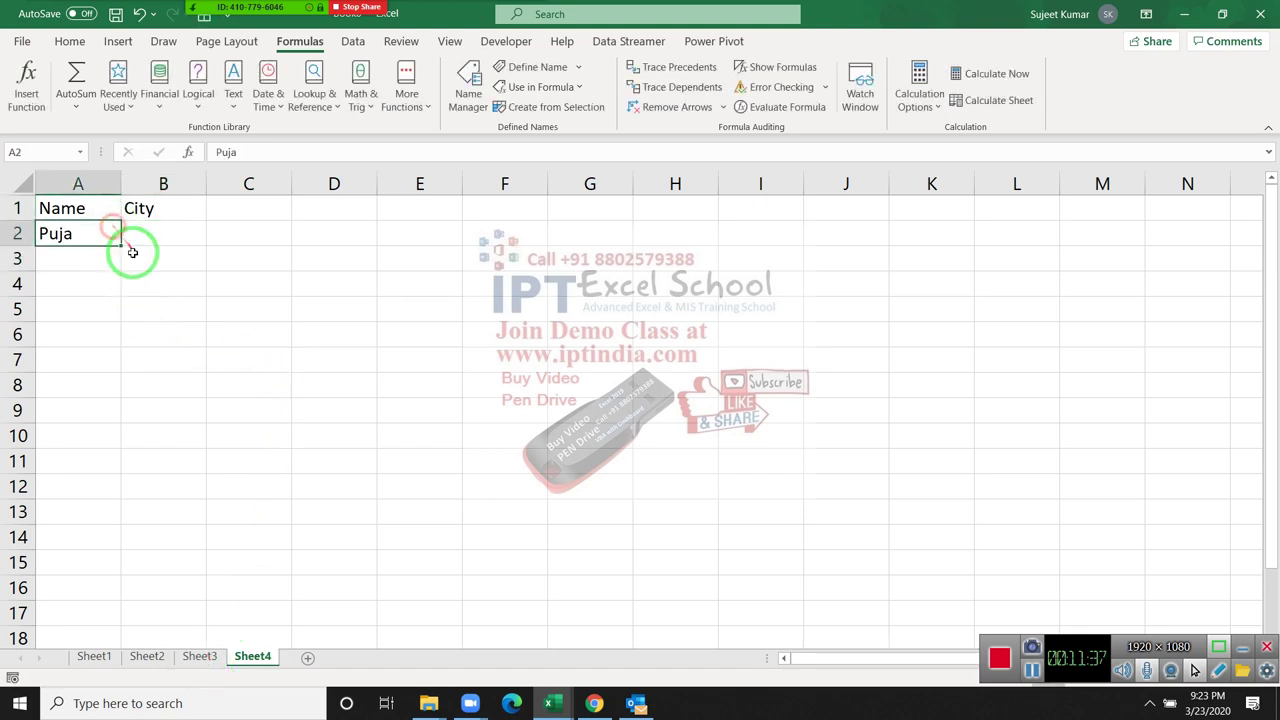
left_click_drag(132, 252, 126, 600)
scroll(147, 602, "down", 5)
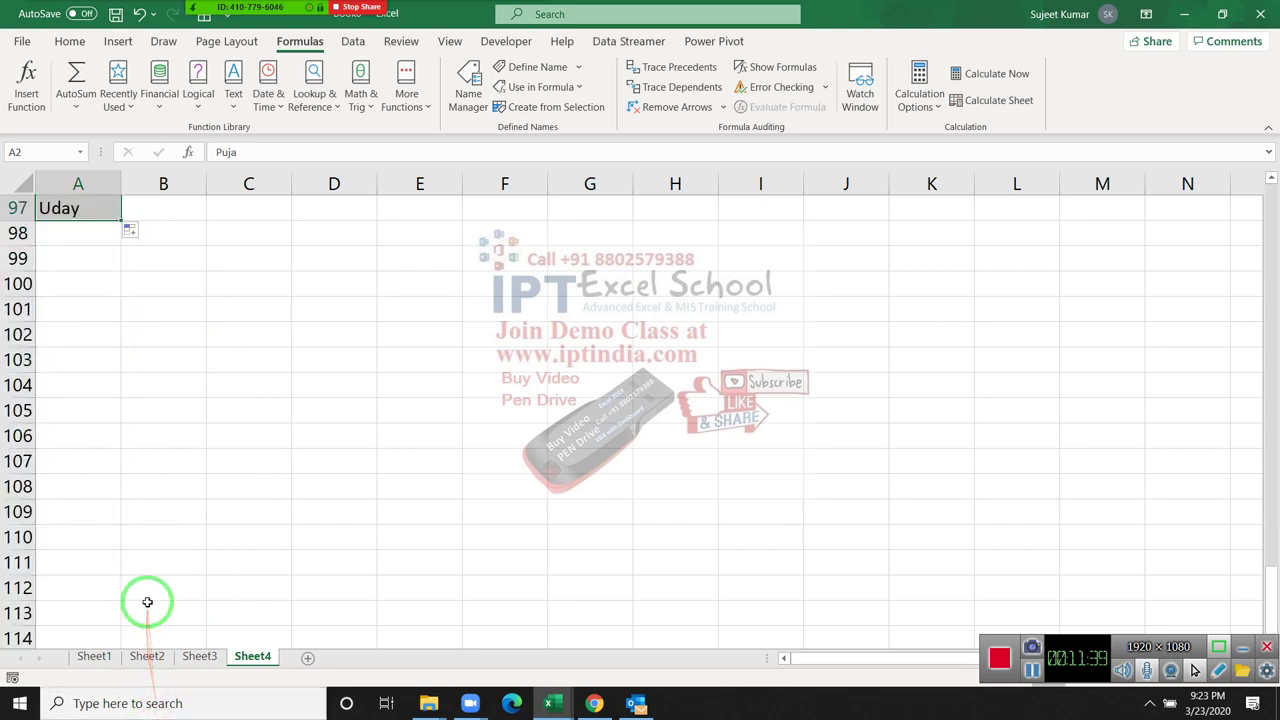
key("ctrl+Up")
Step: Enter Pune in B2 and fill the cities down column B
key("Right")
key("Down")
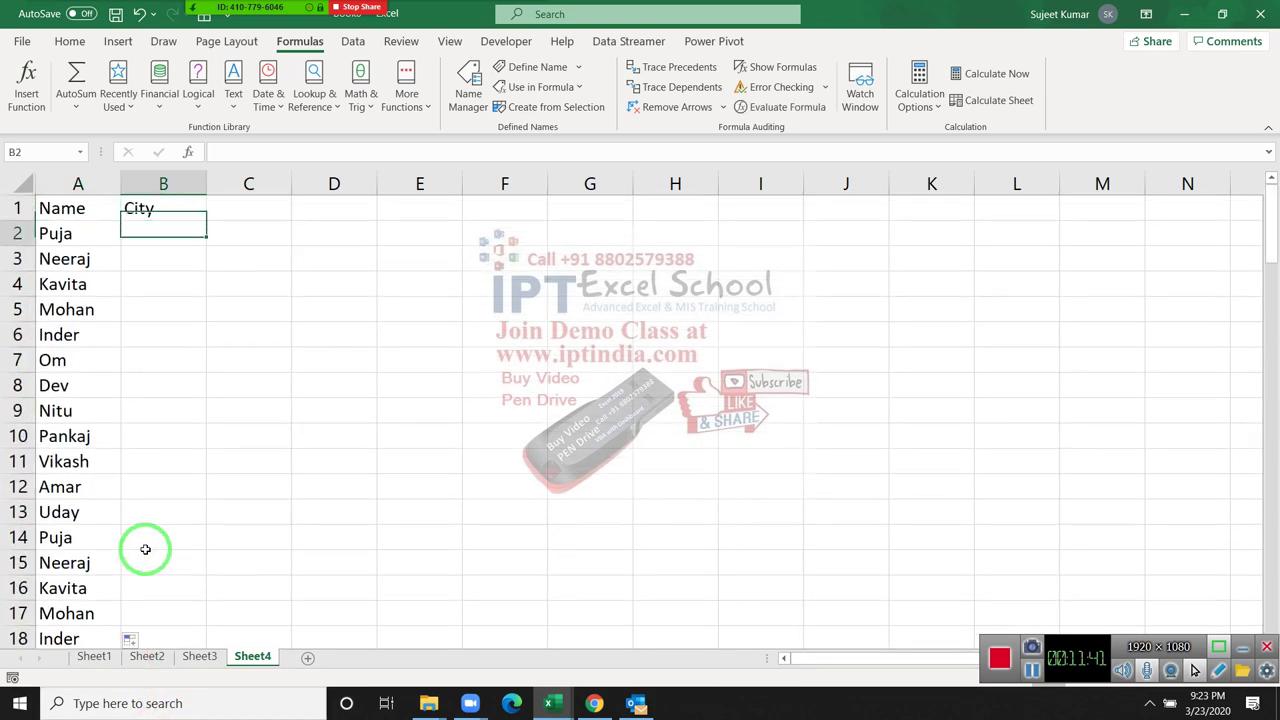
type("Pune")
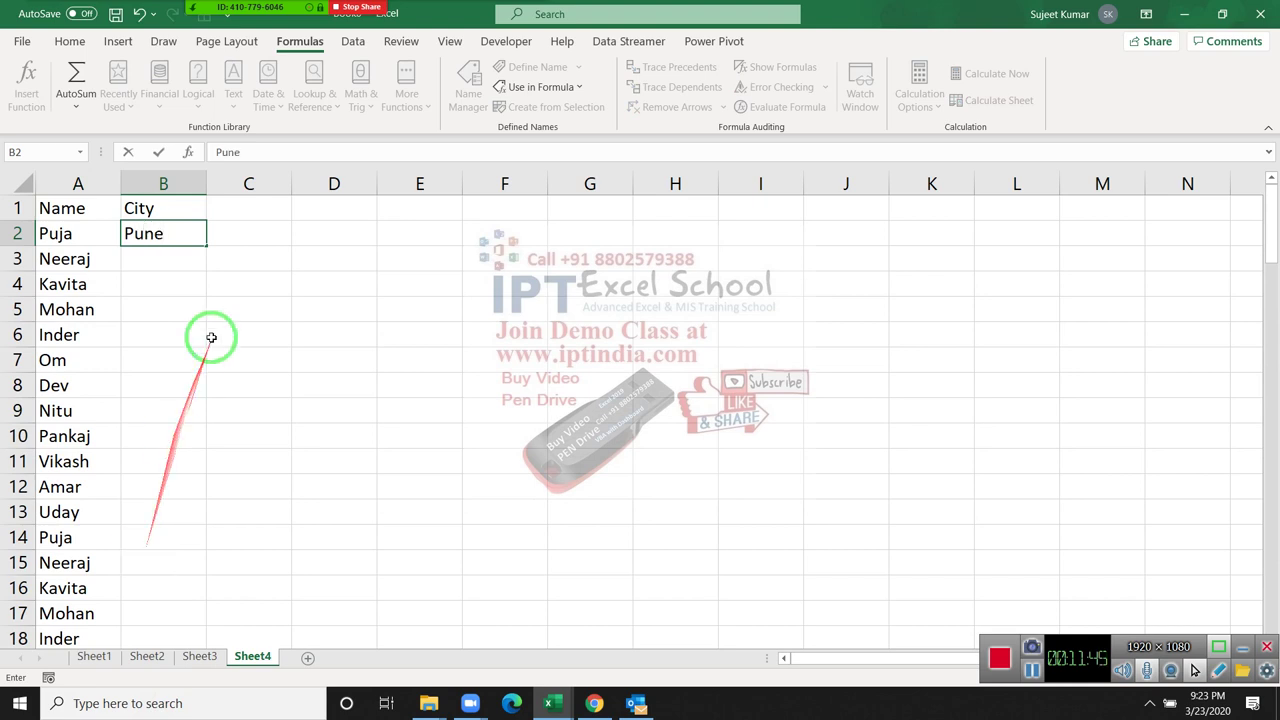
left_click(205, 331)
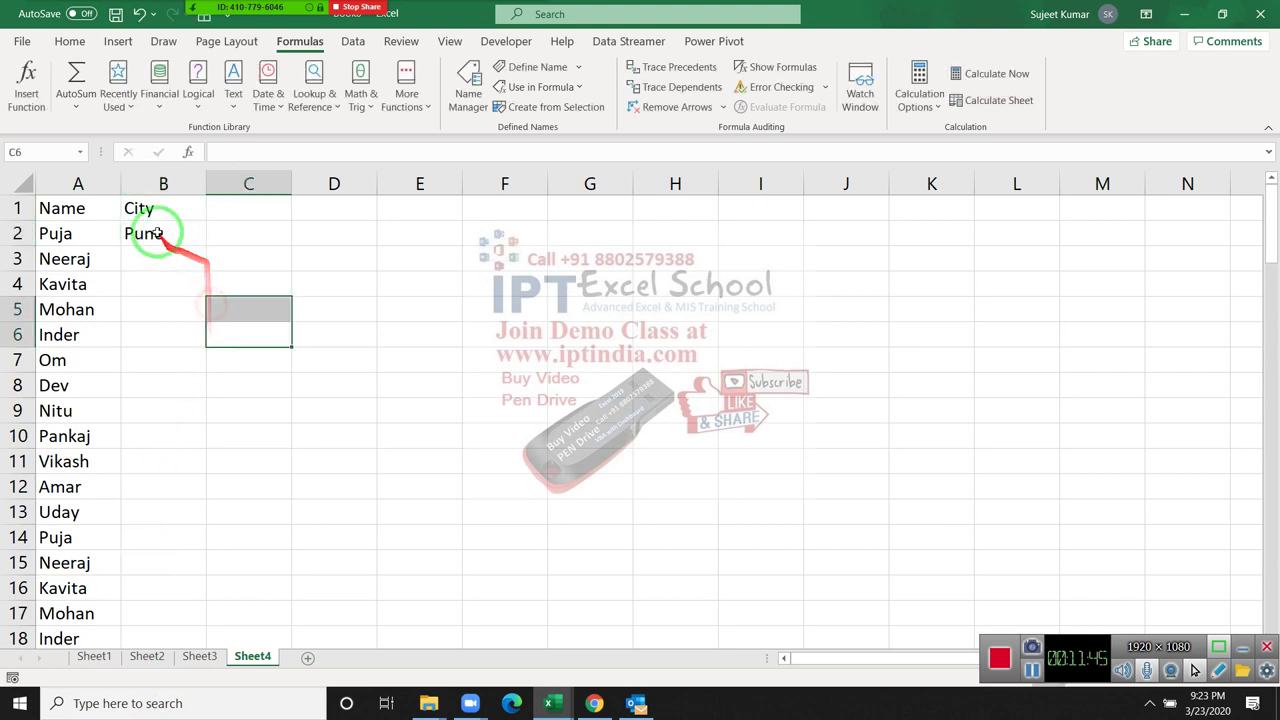
left_click(193, 245)
double_click(204, 244)
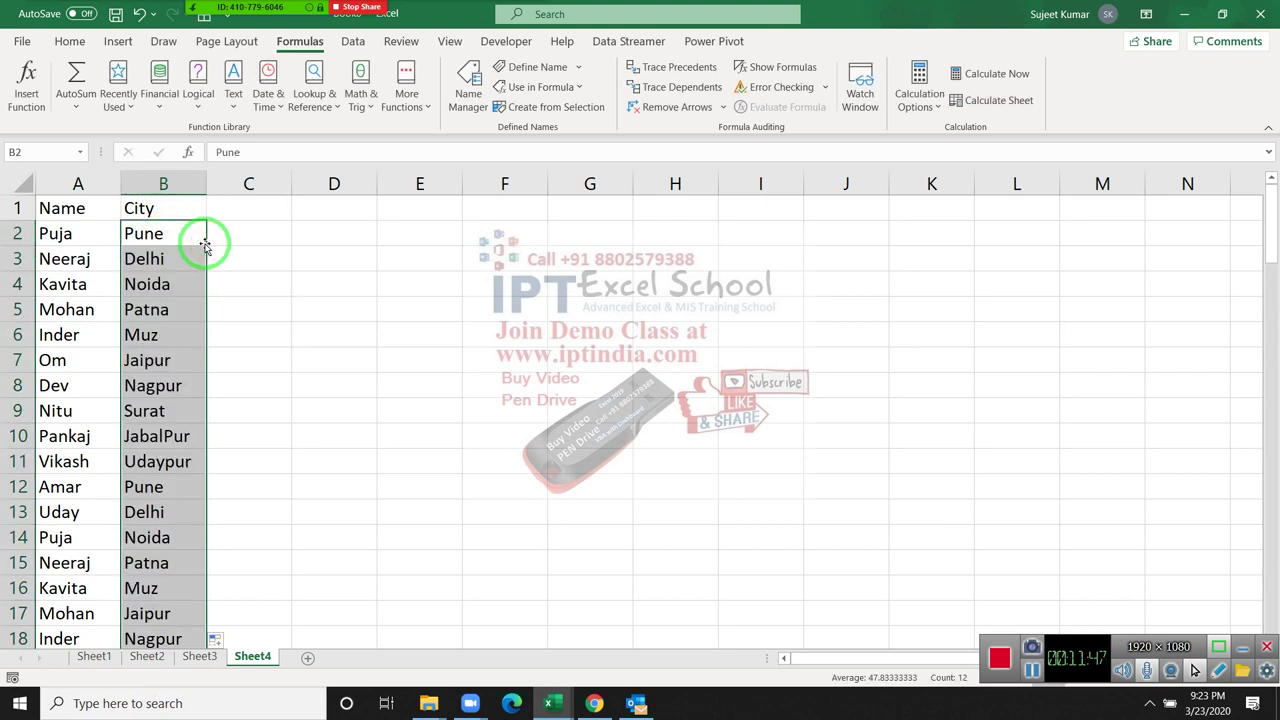
left_click(505, 228)
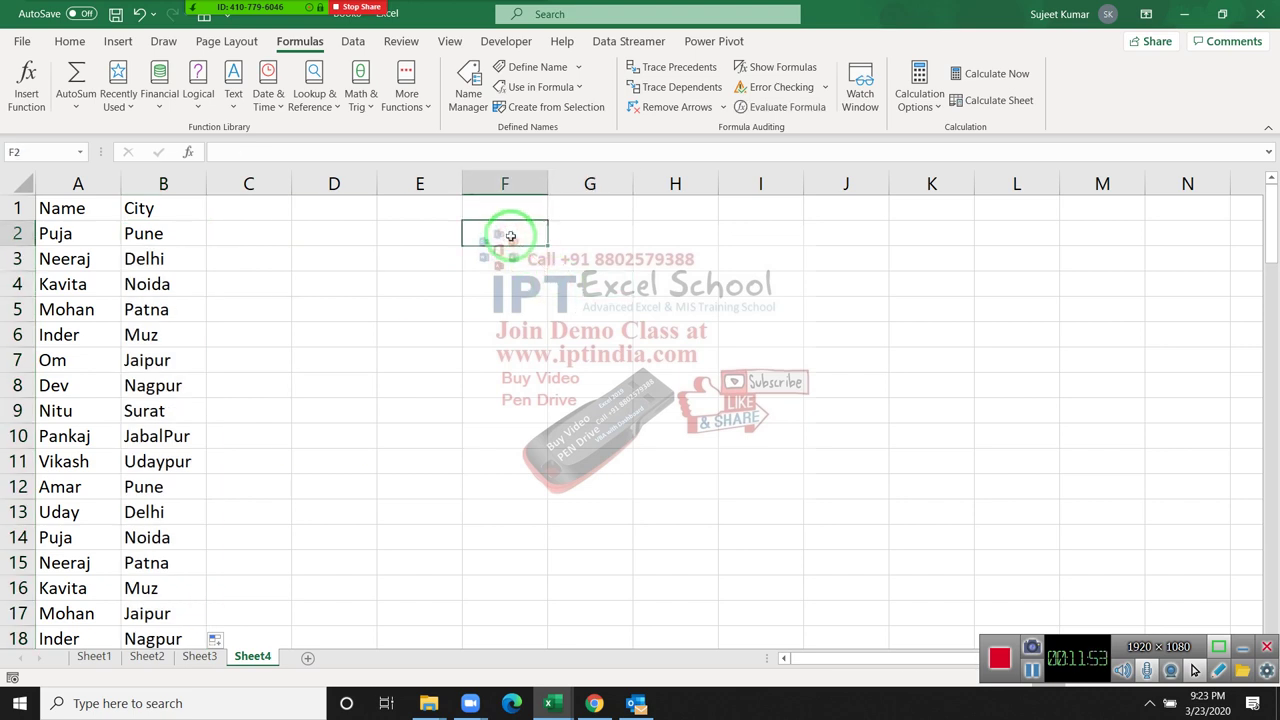
Step: Briefly bring up the contacts(1) workbook, then switch back to the Sheet4 workbook
left_click(510, 236)
key("super+d")
key("super+d")
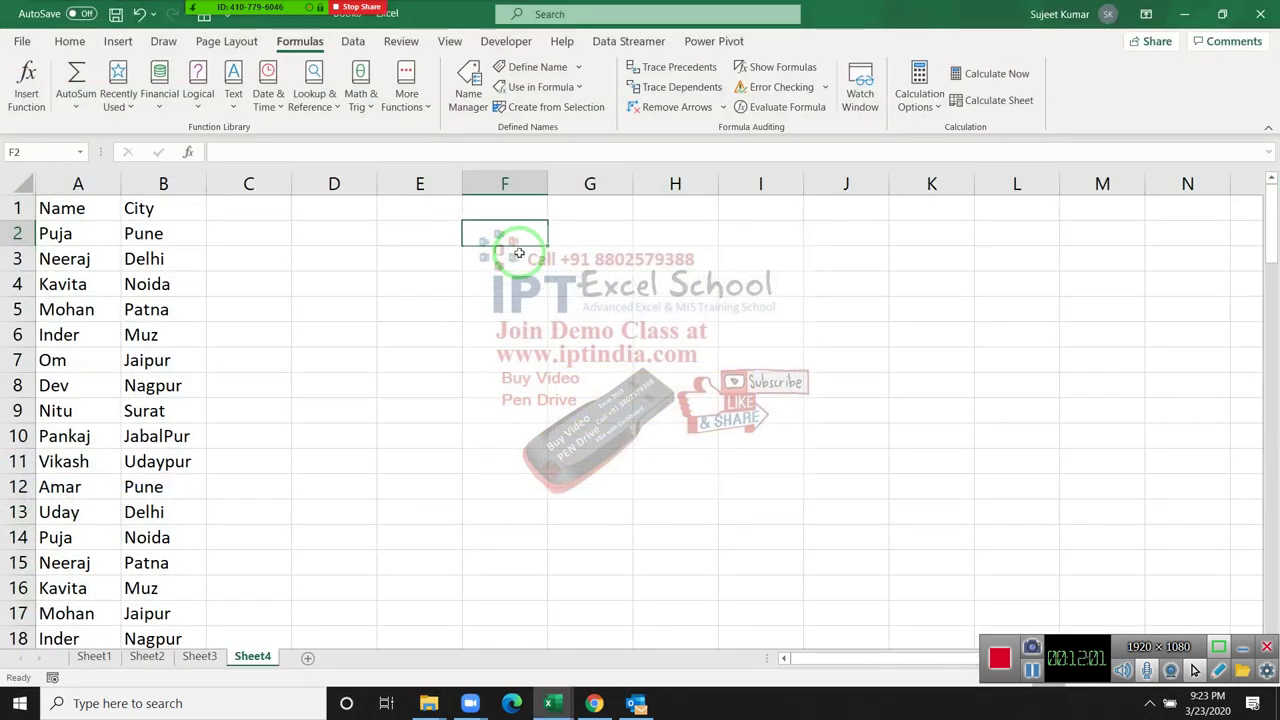
left_click(549, 703)
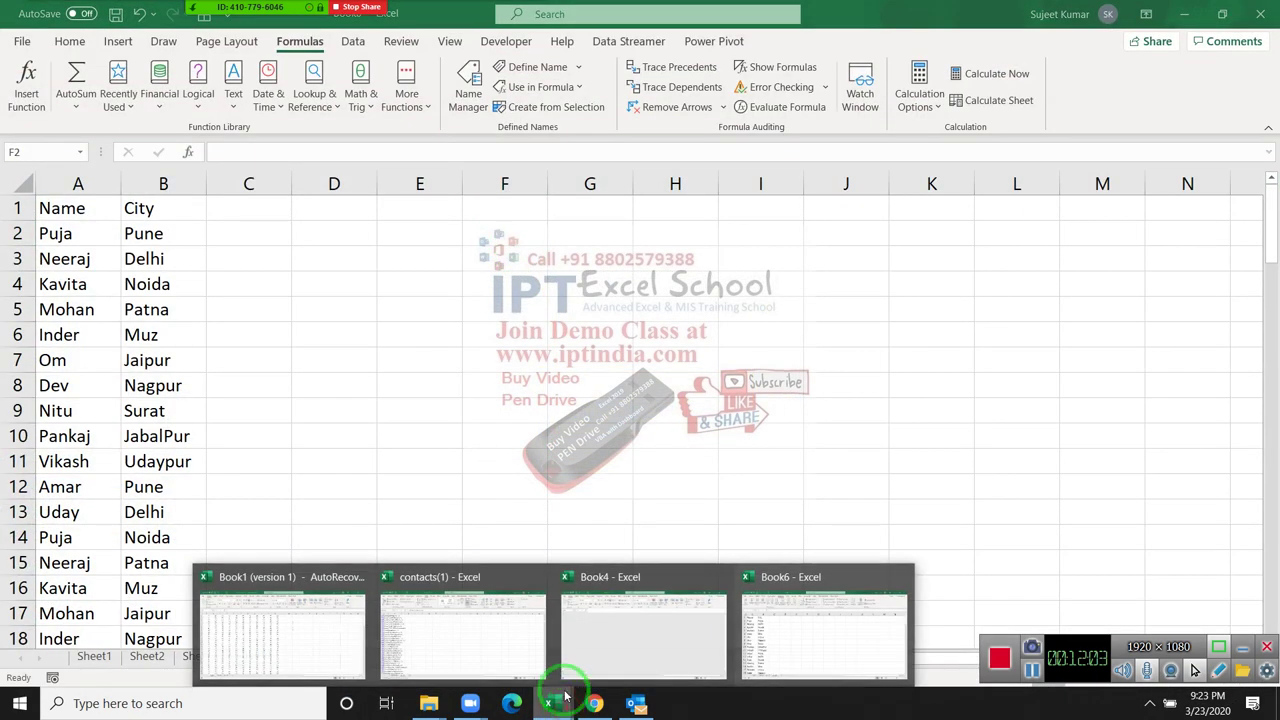
left_click(505, 648)
key("ctrl+Tab")
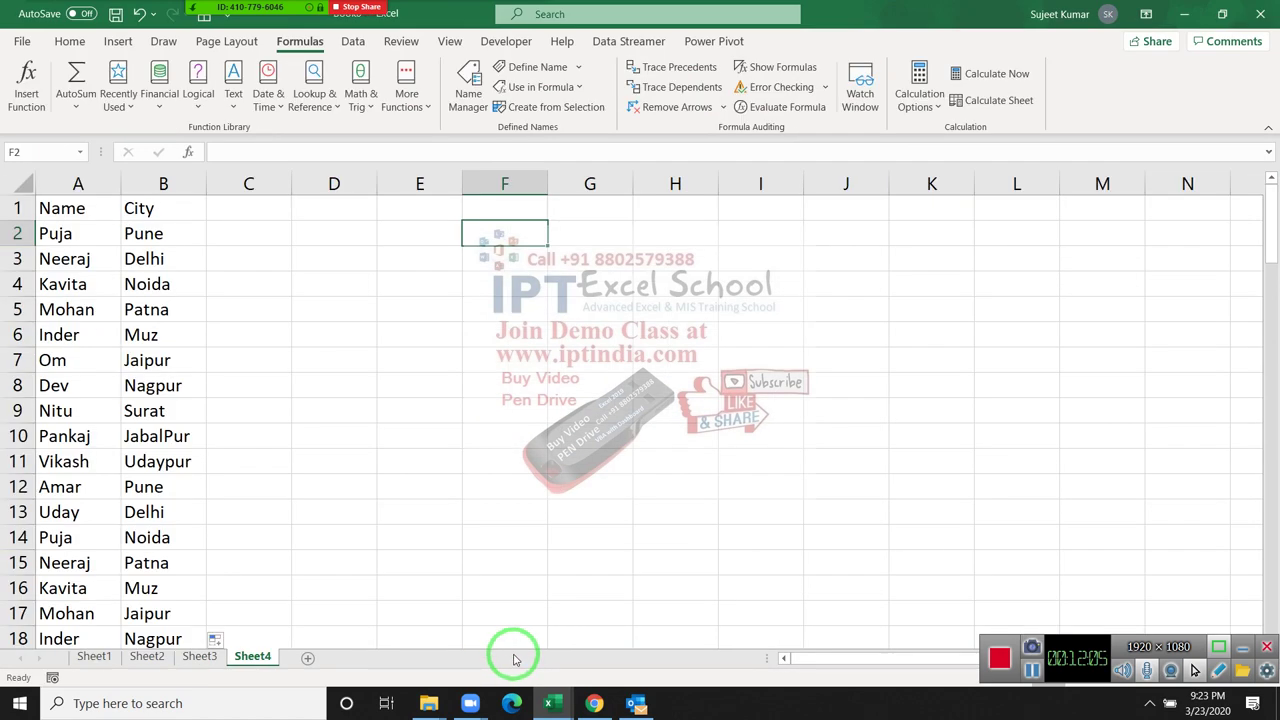
Step: Label F2 as Name and G2 as City
type("Name")
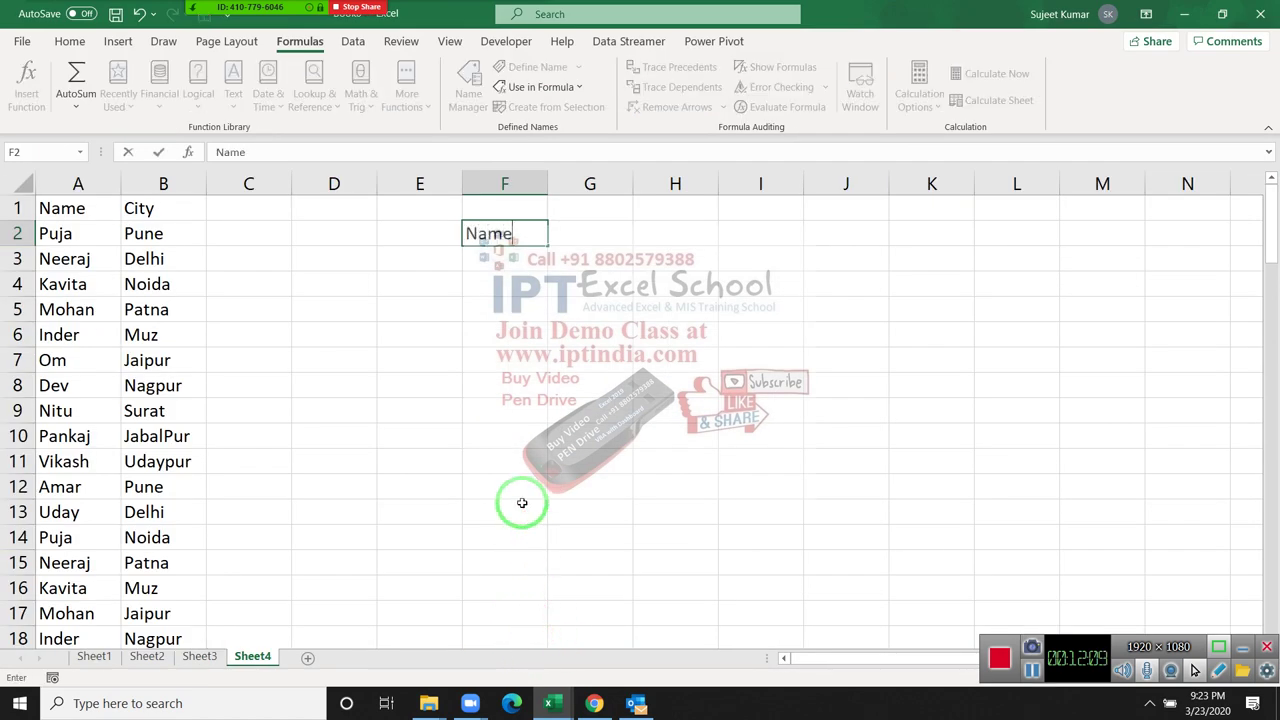
key("Tab")
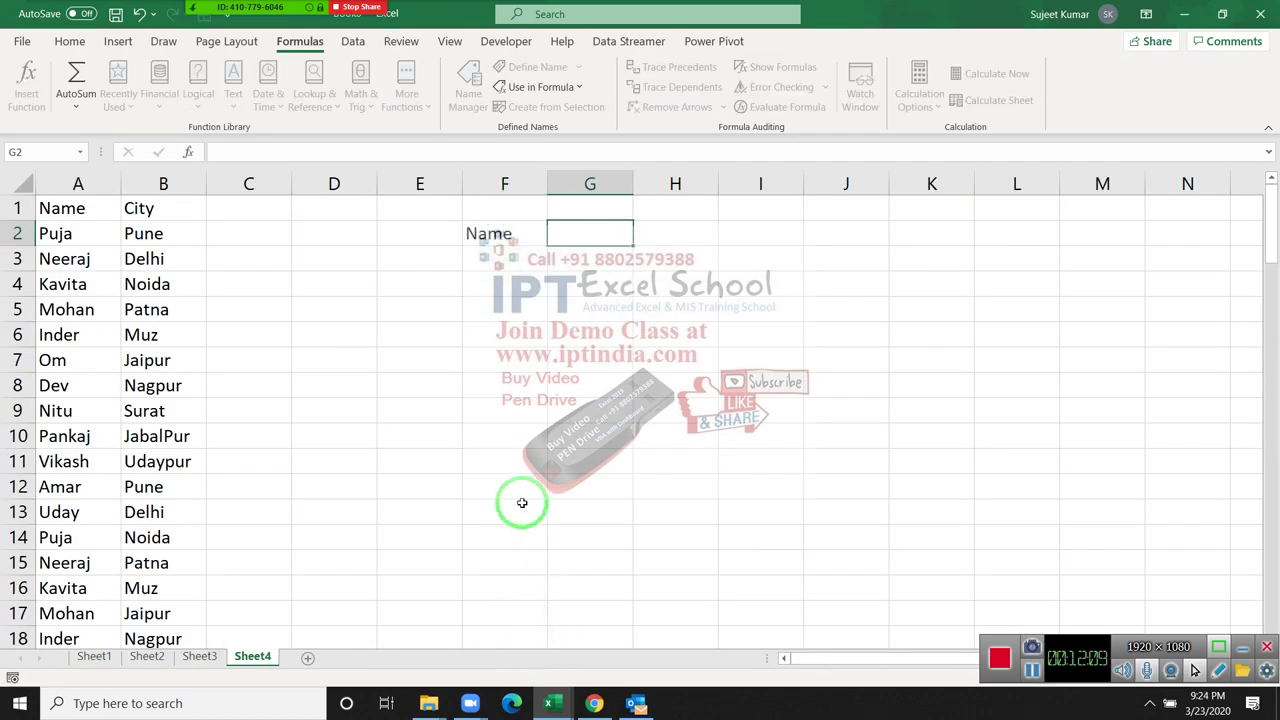
type("City")
key("Return")
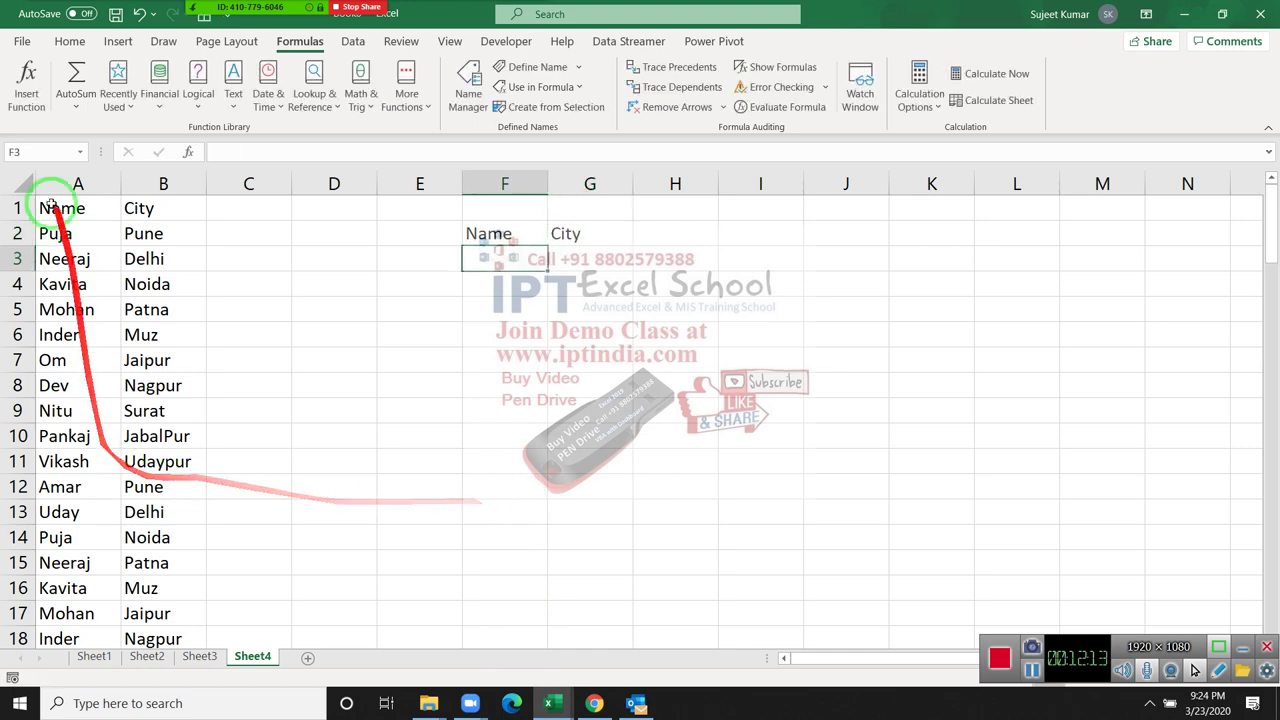
Step: Copy column A's name list into column J starting at J1
left_click(55, 183)
key("ctrl+c")
key("ctrl+v")
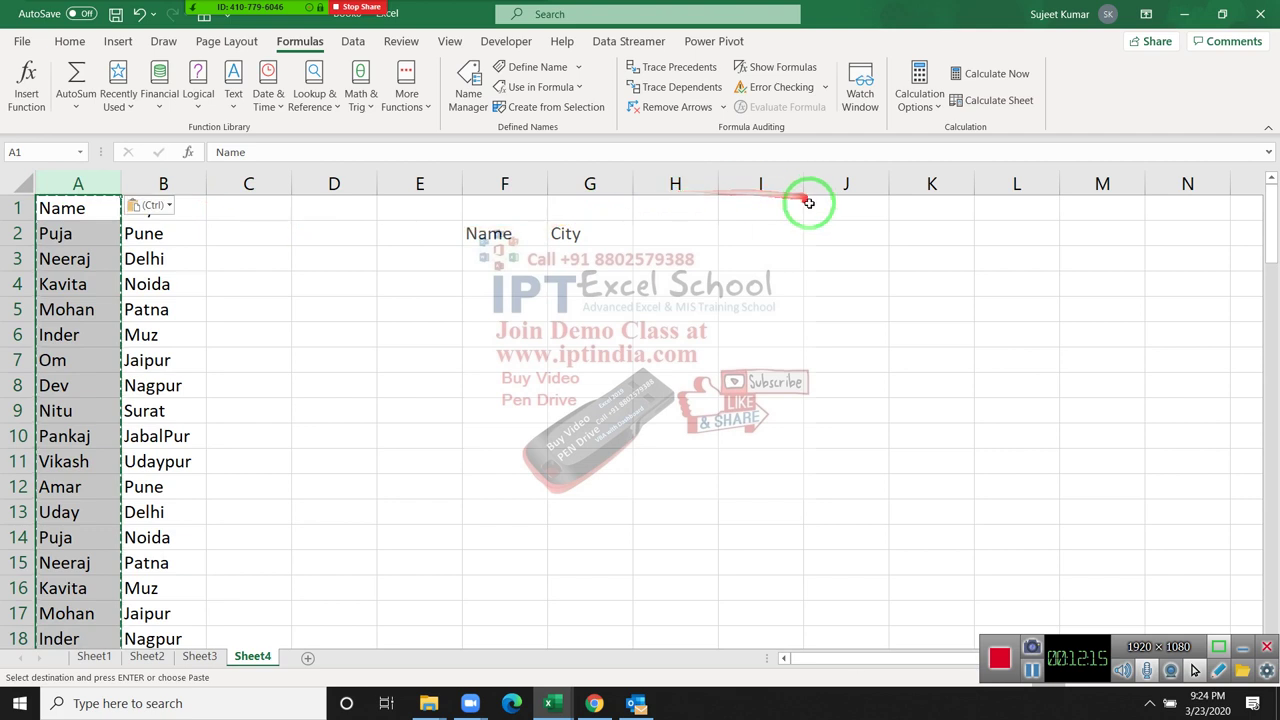
left_click(845, 210)
key("ctrl+v")
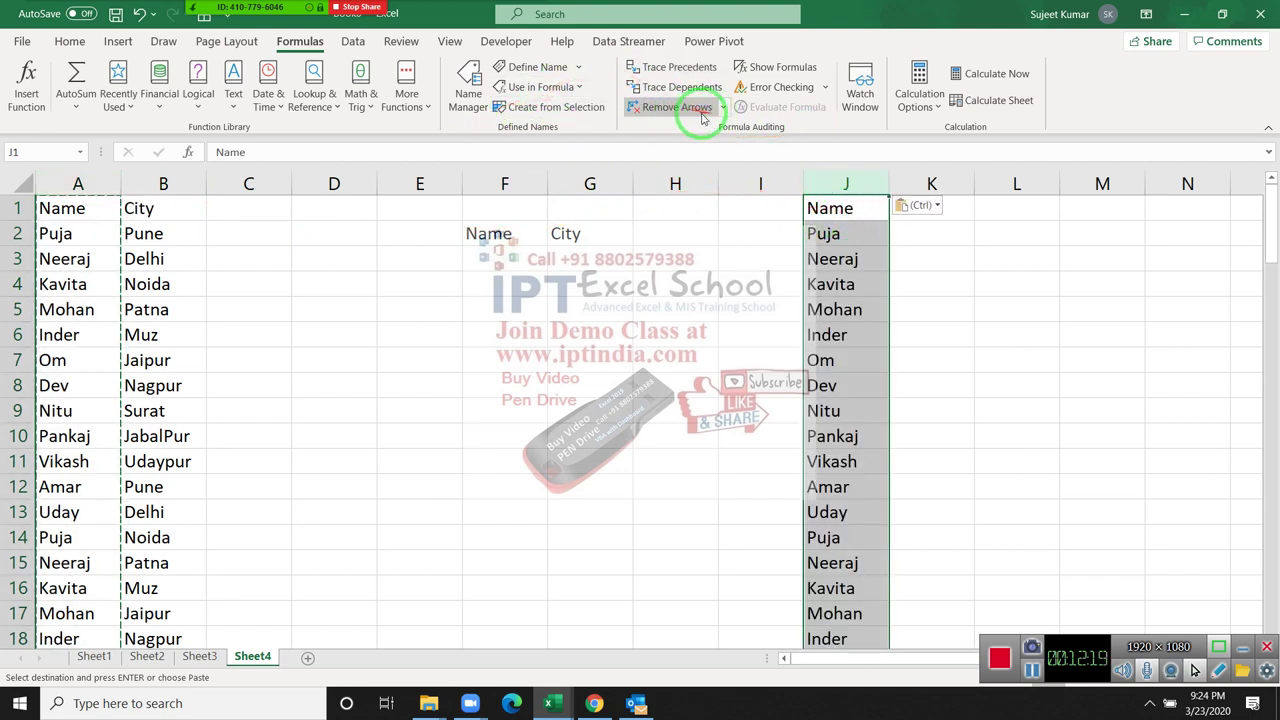
Step: Remove duplicate names from column J, leaving 12 unique names
left_click(353, 41)
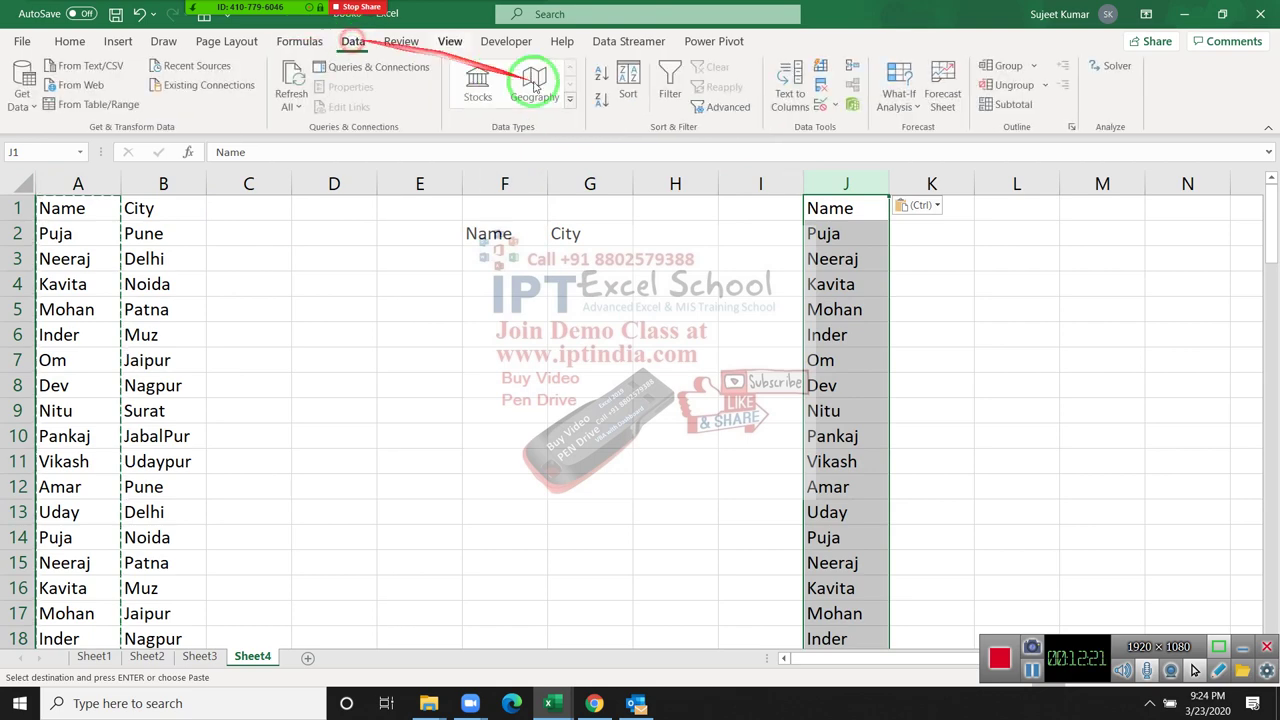
left_click(822, 68)
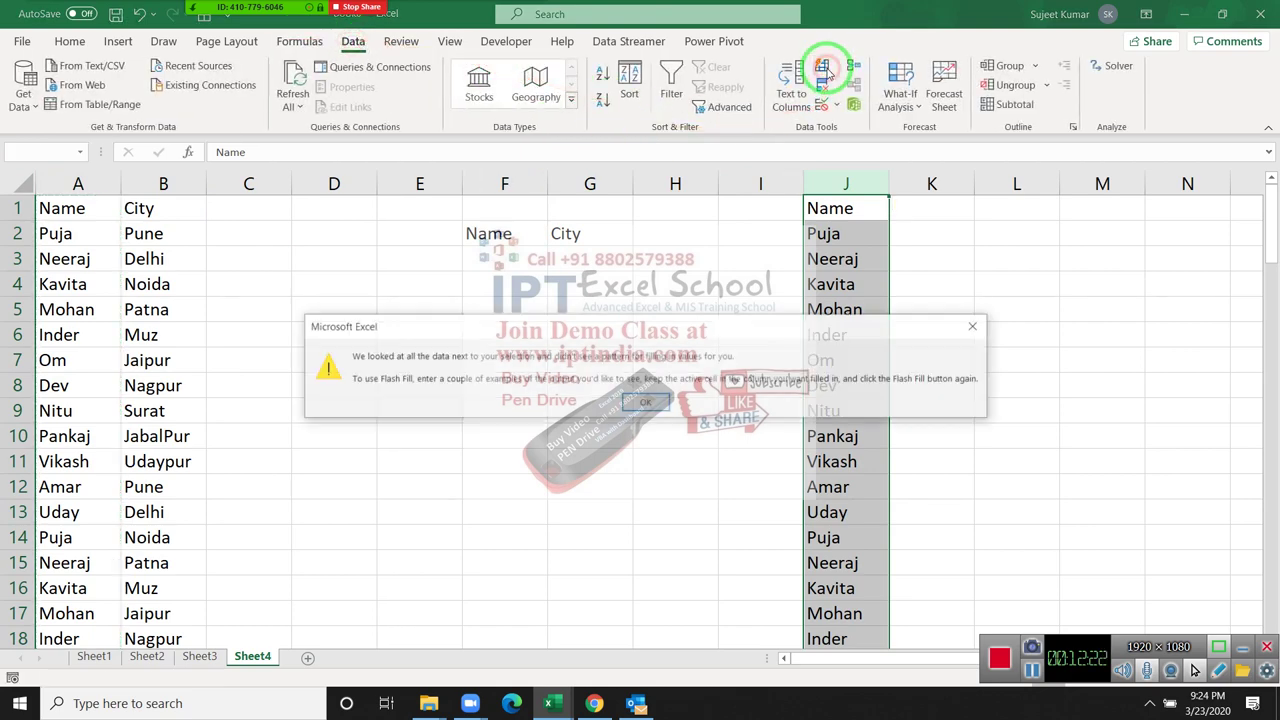
left_click(645, 402)
left_click(821, 86)
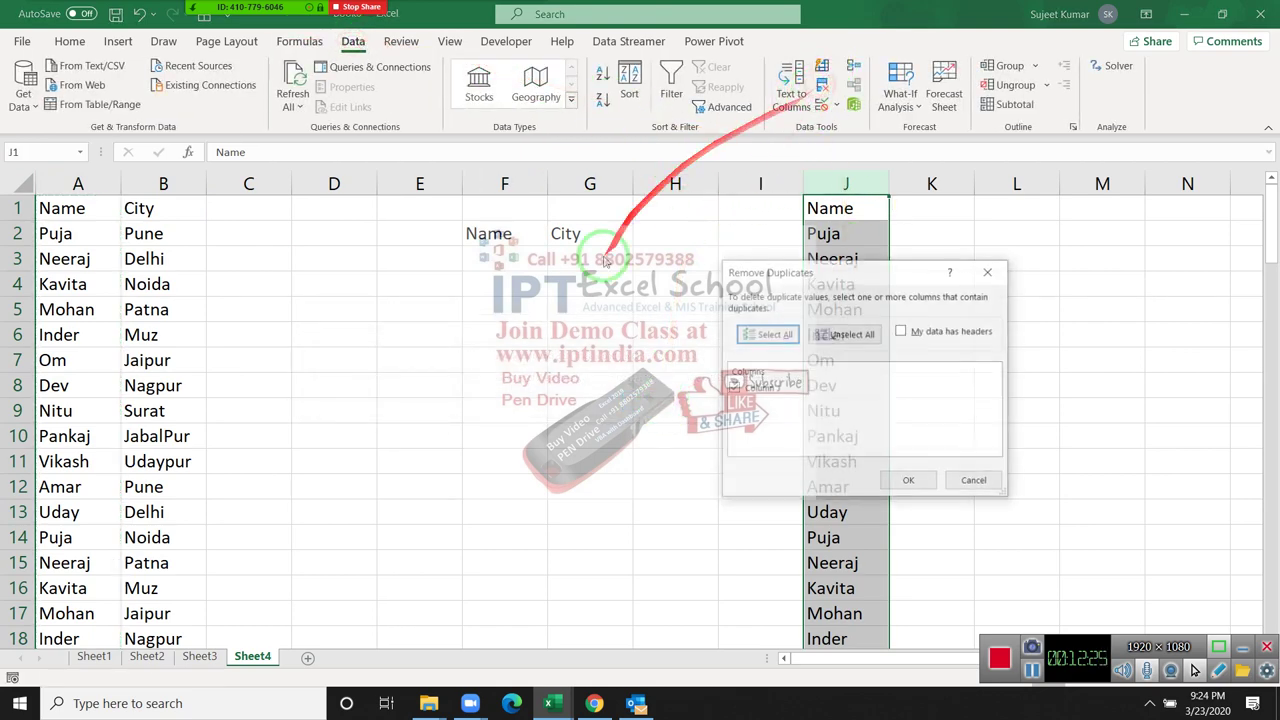
left_click(905, 481)
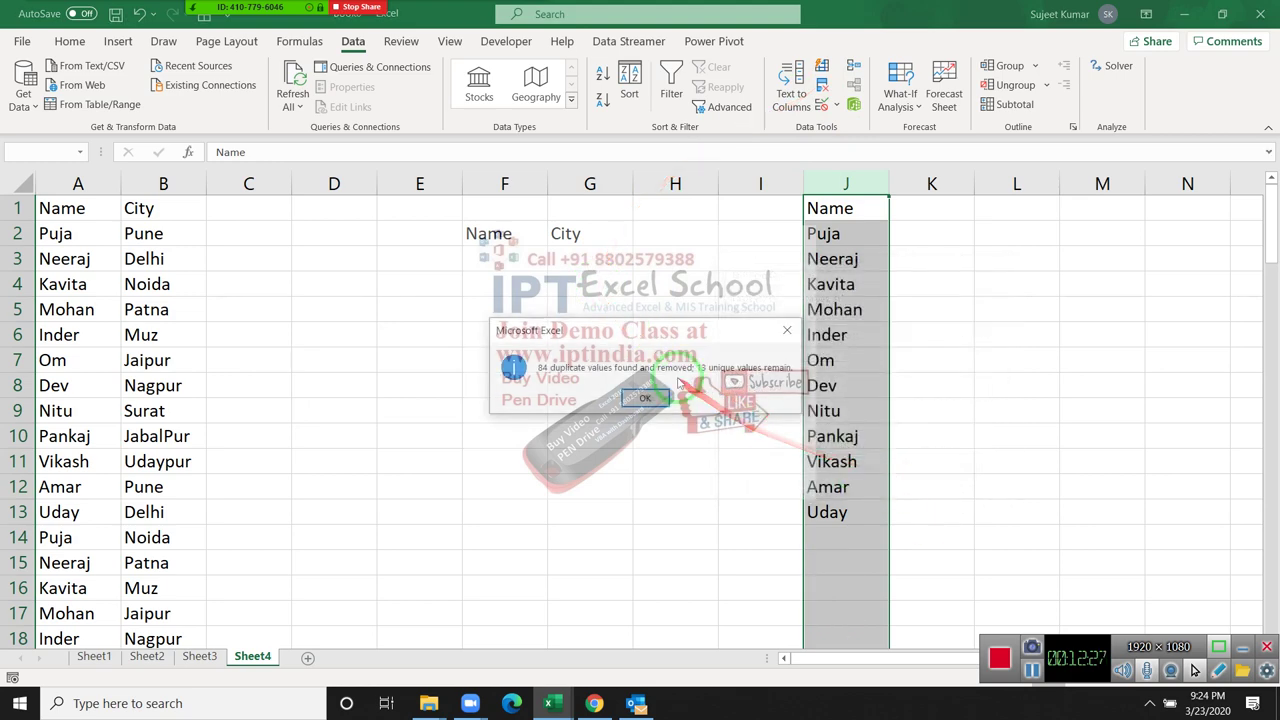
left_click(648, 398)
Step: Give F3 a list validation with source =$J$2:$J$13
left_click(505, 258)
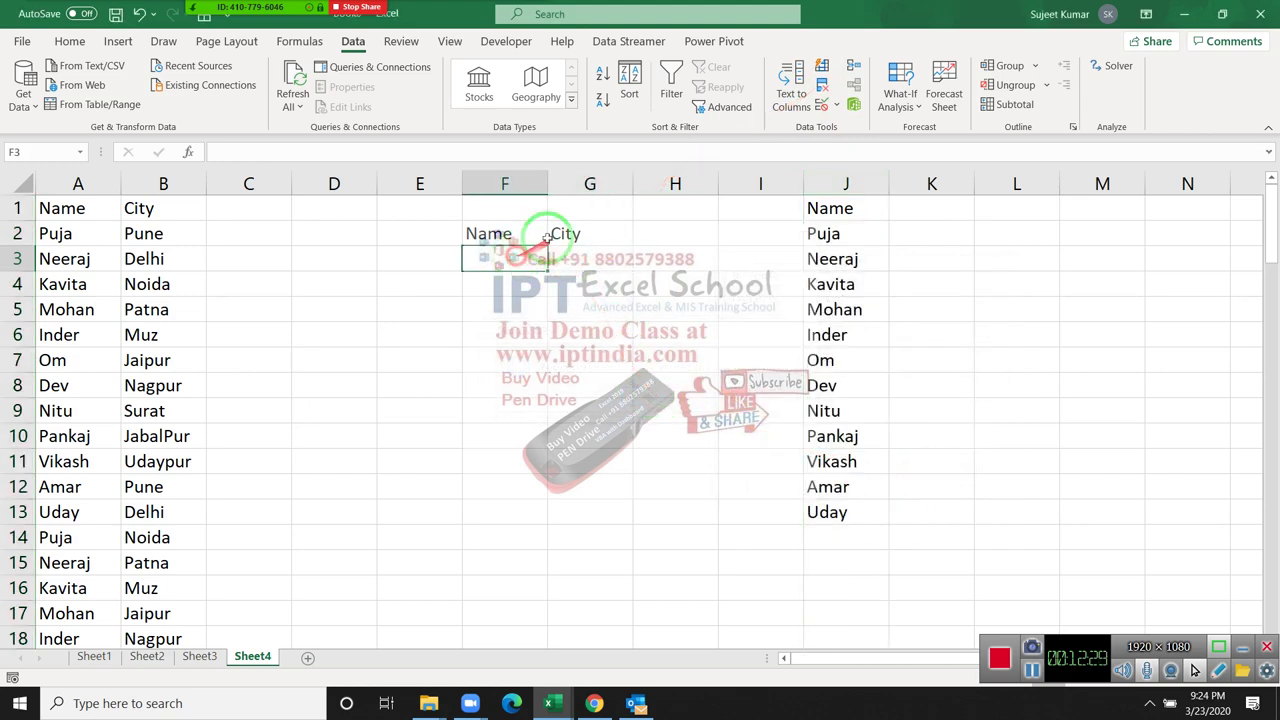
left_click(821, 105)
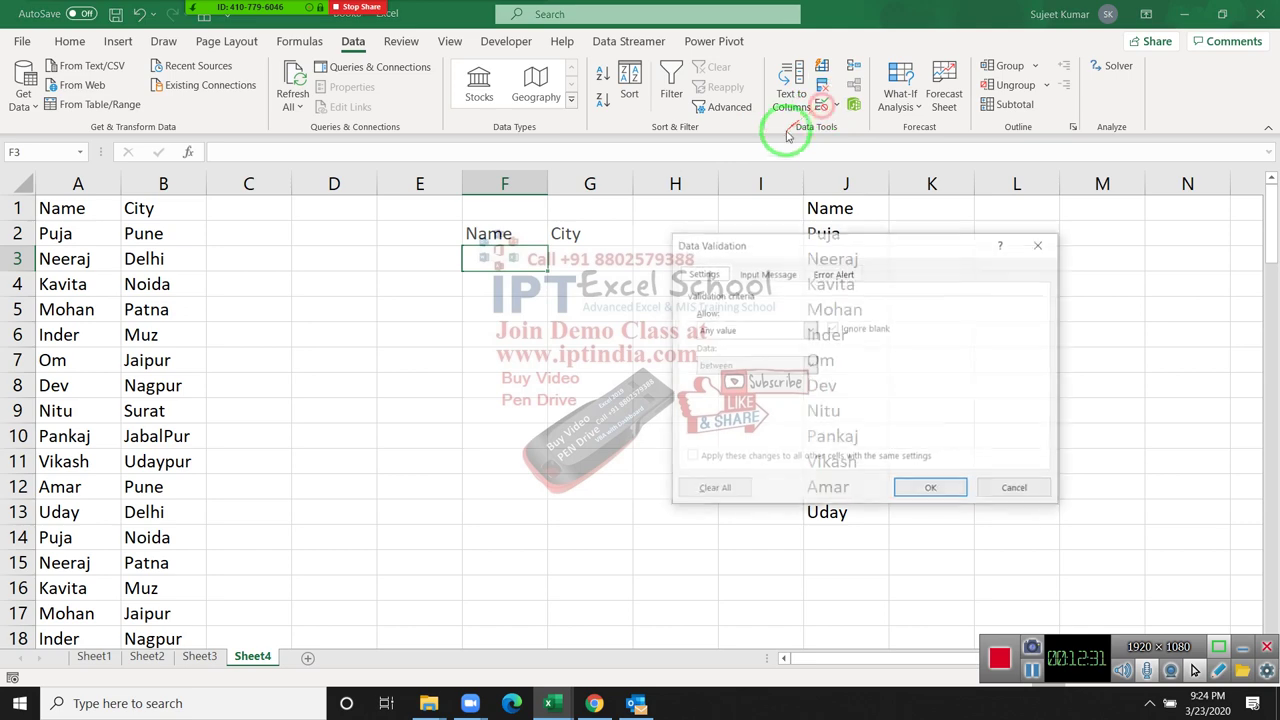
left_click(760, 330)
left_click(705, 379)
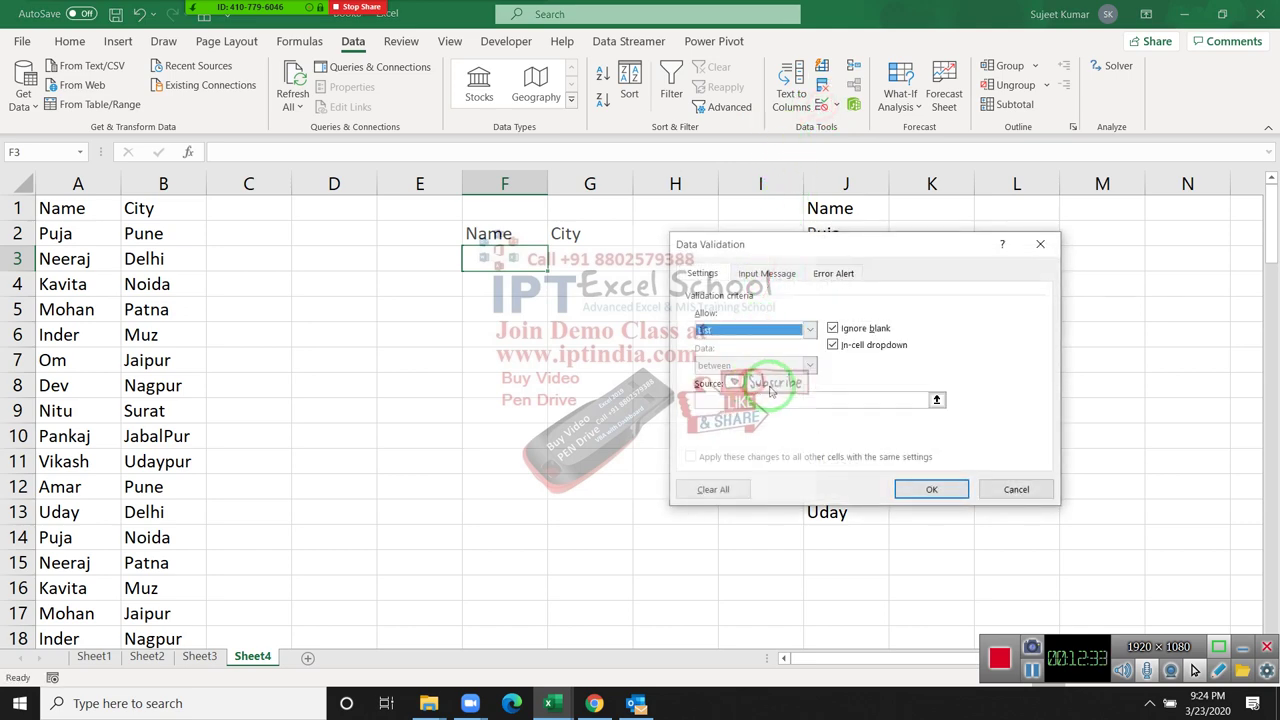
left_click(930, 403)
left_click_drag(849, 246, 568, 155)
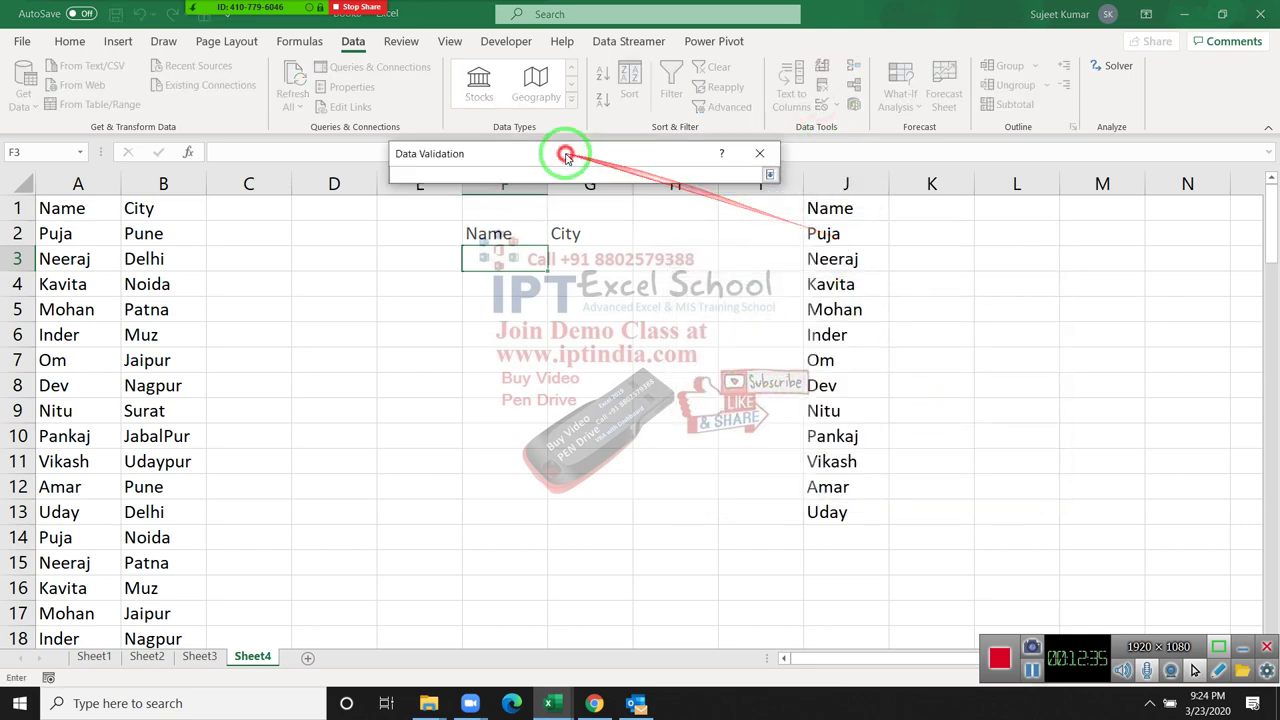
left_click(830, 243)
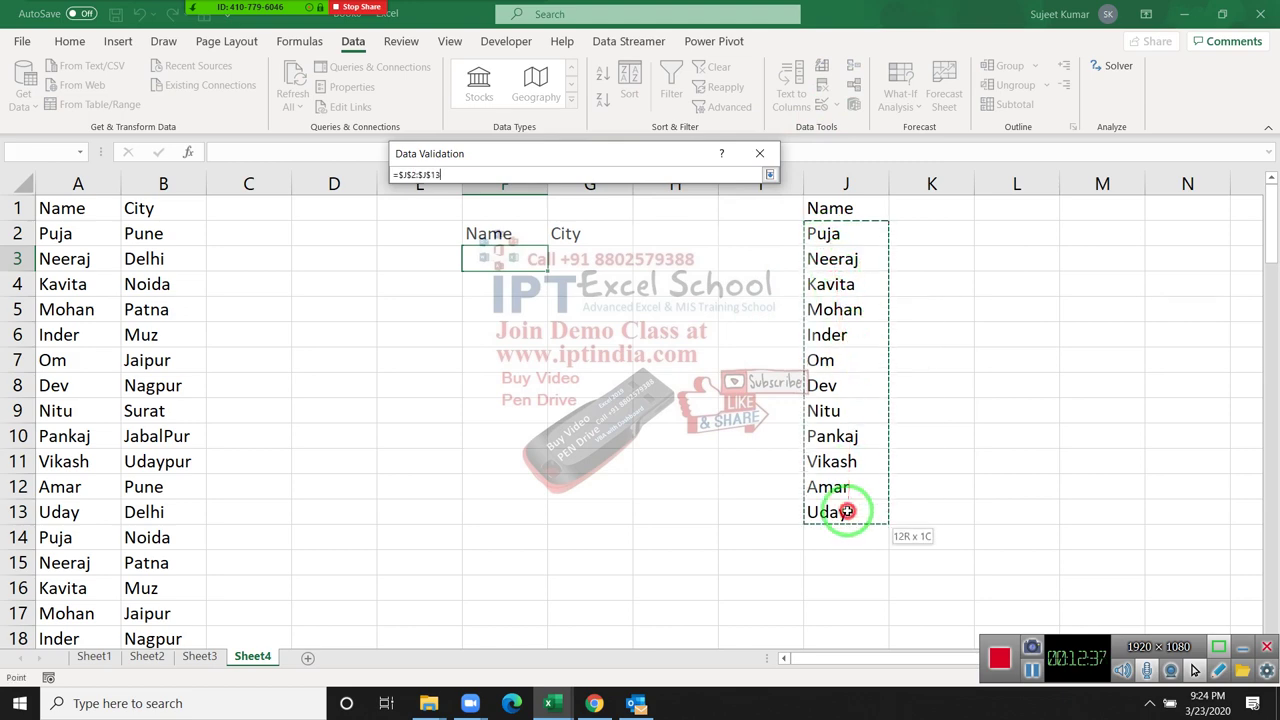
left_click_drag(830, 243, 845, 512)
left_click(769, 174)
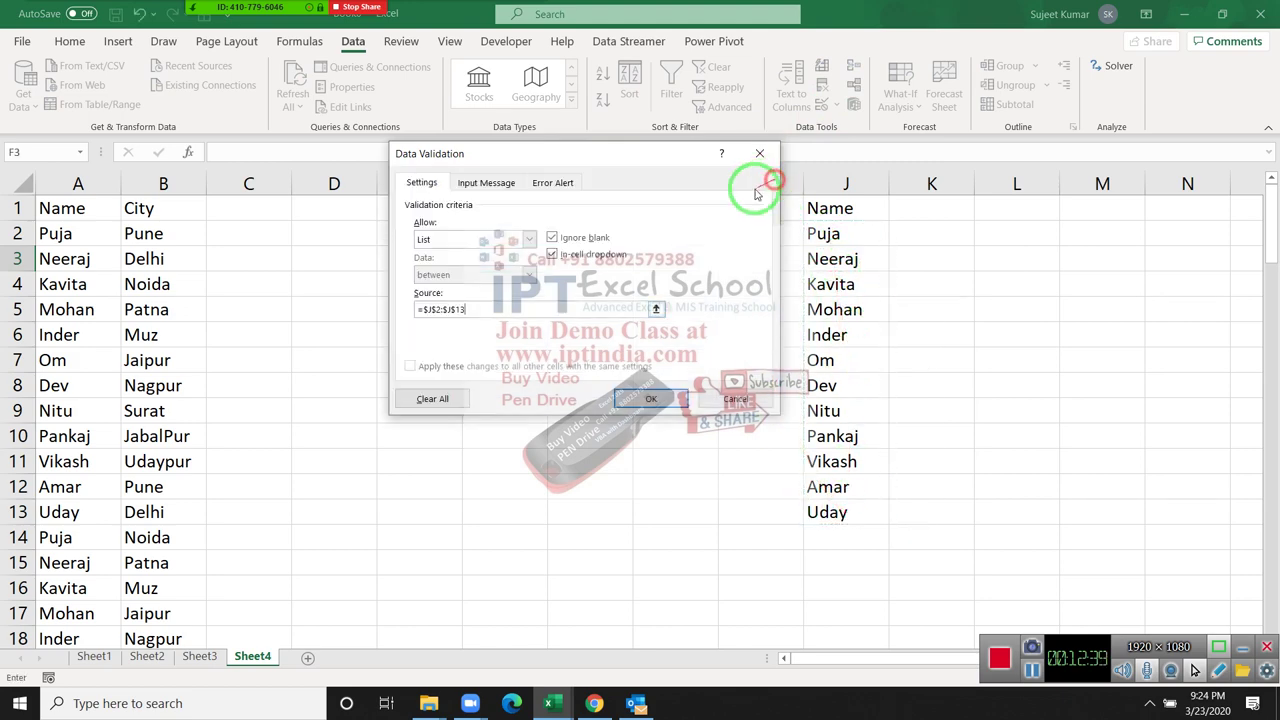
left_click(645, 400)
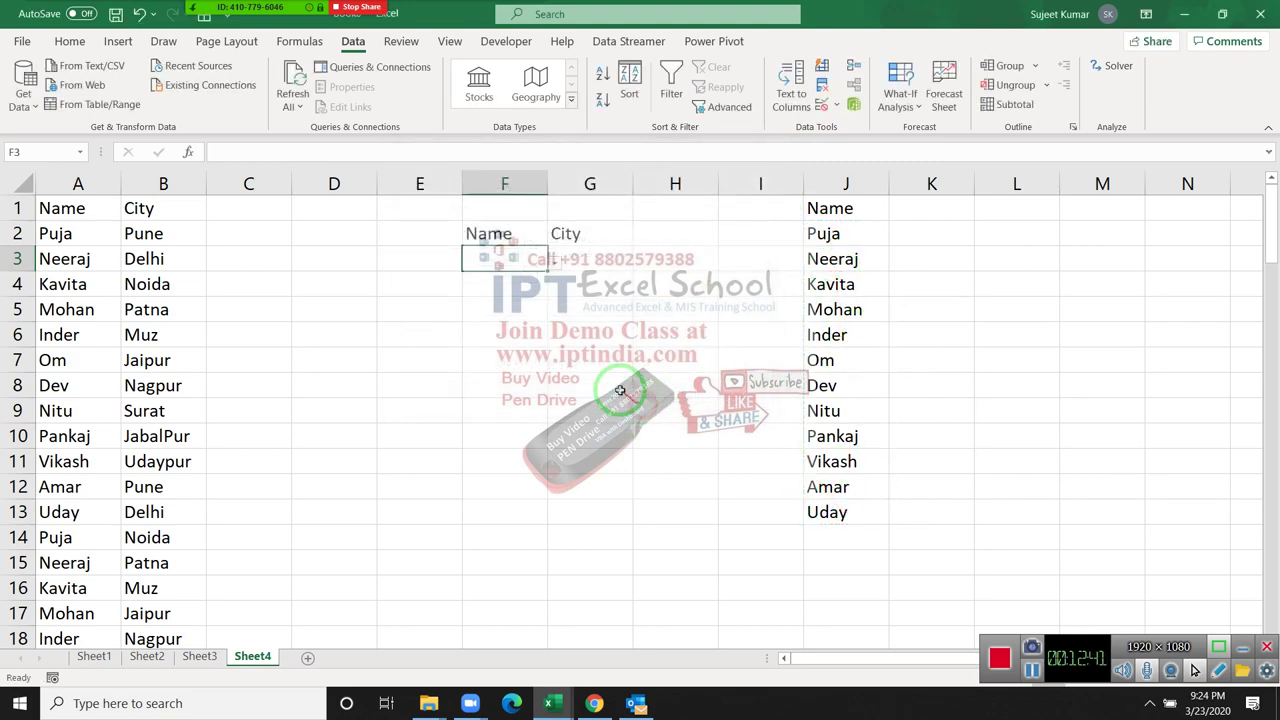
Step: Choose Puja from F3's name dropdown
left_click(556, 259)
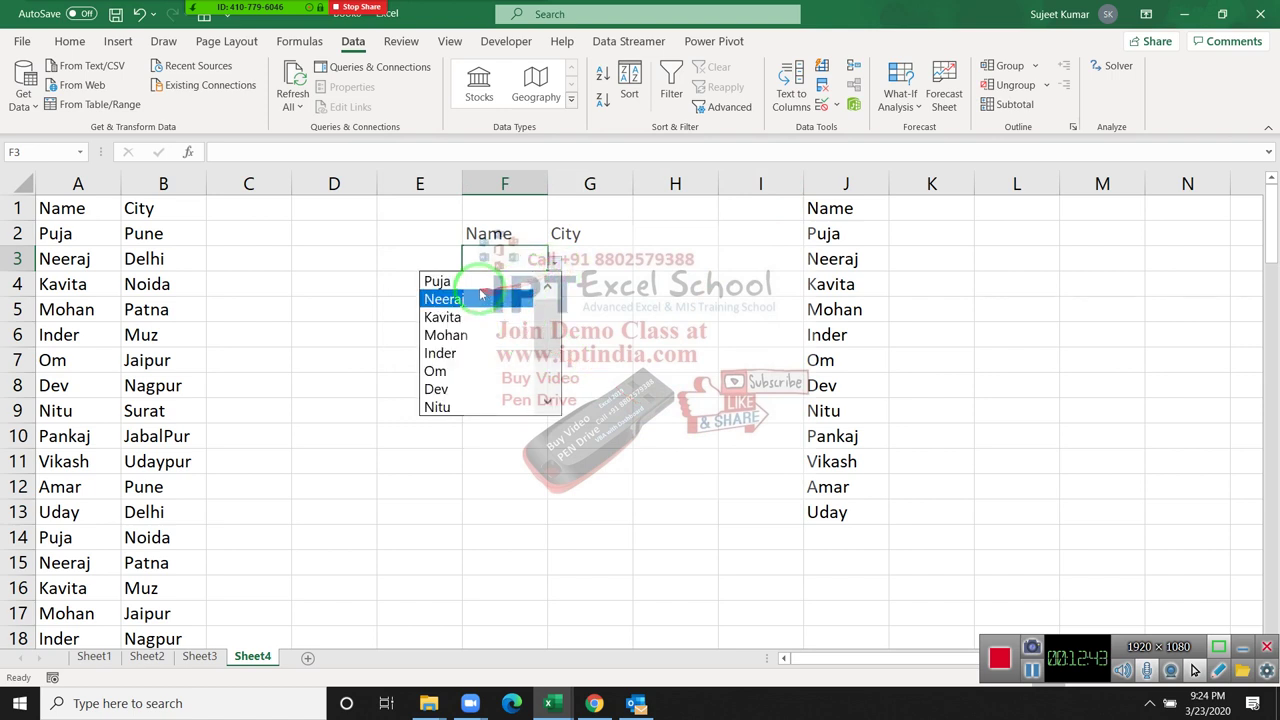
left_click(445, 281)
left_click(581, 262)
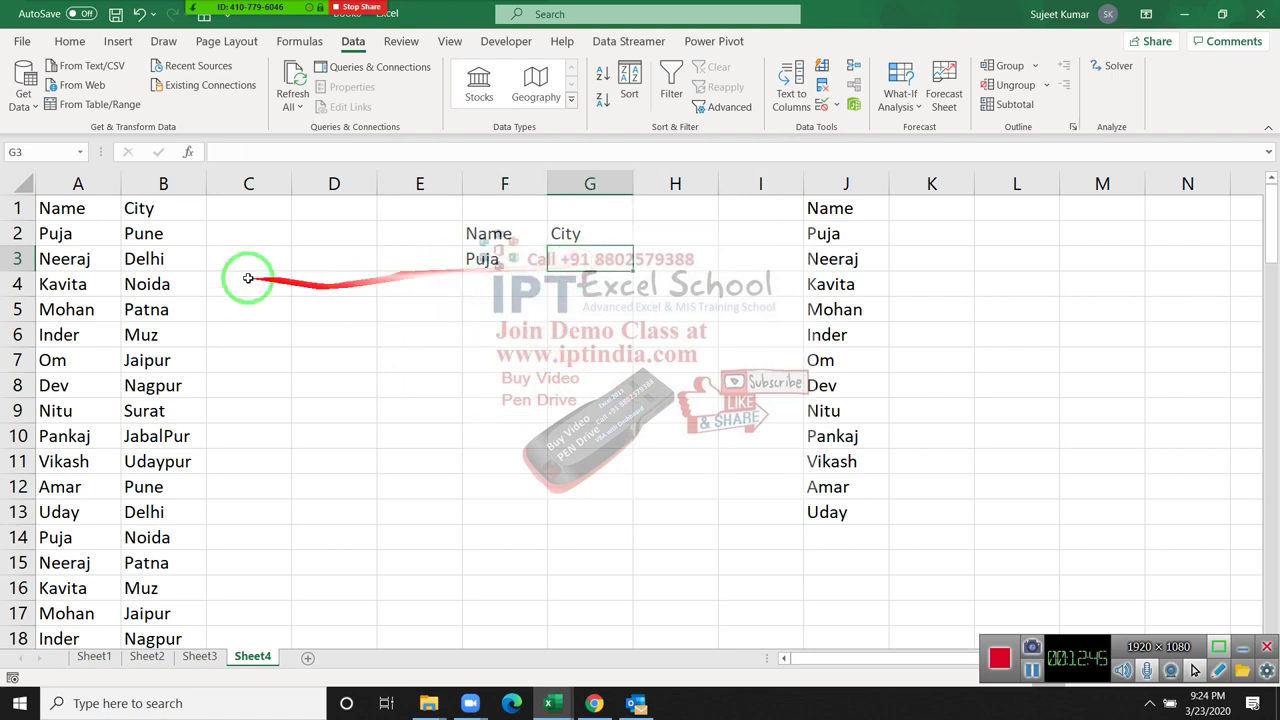
left_click(150, 184)
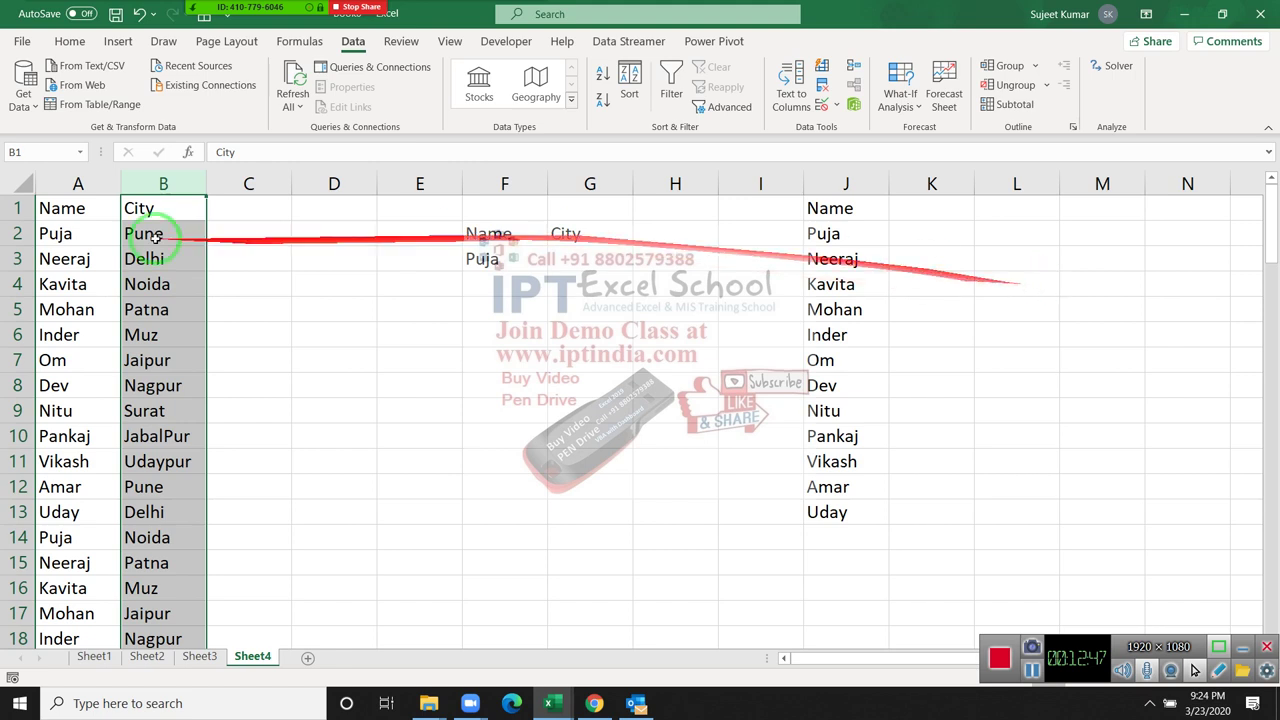
left_click(62, 236)
left_click(60, 211)
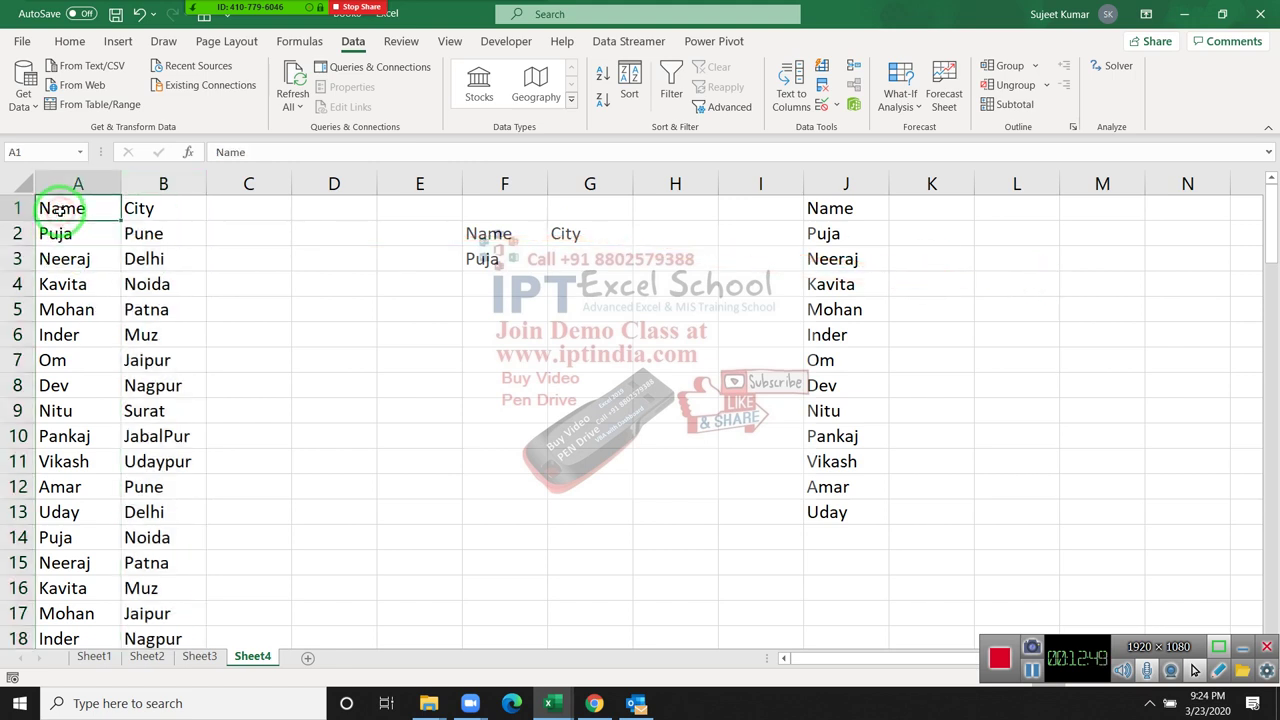
key("ctrl+shift+l")
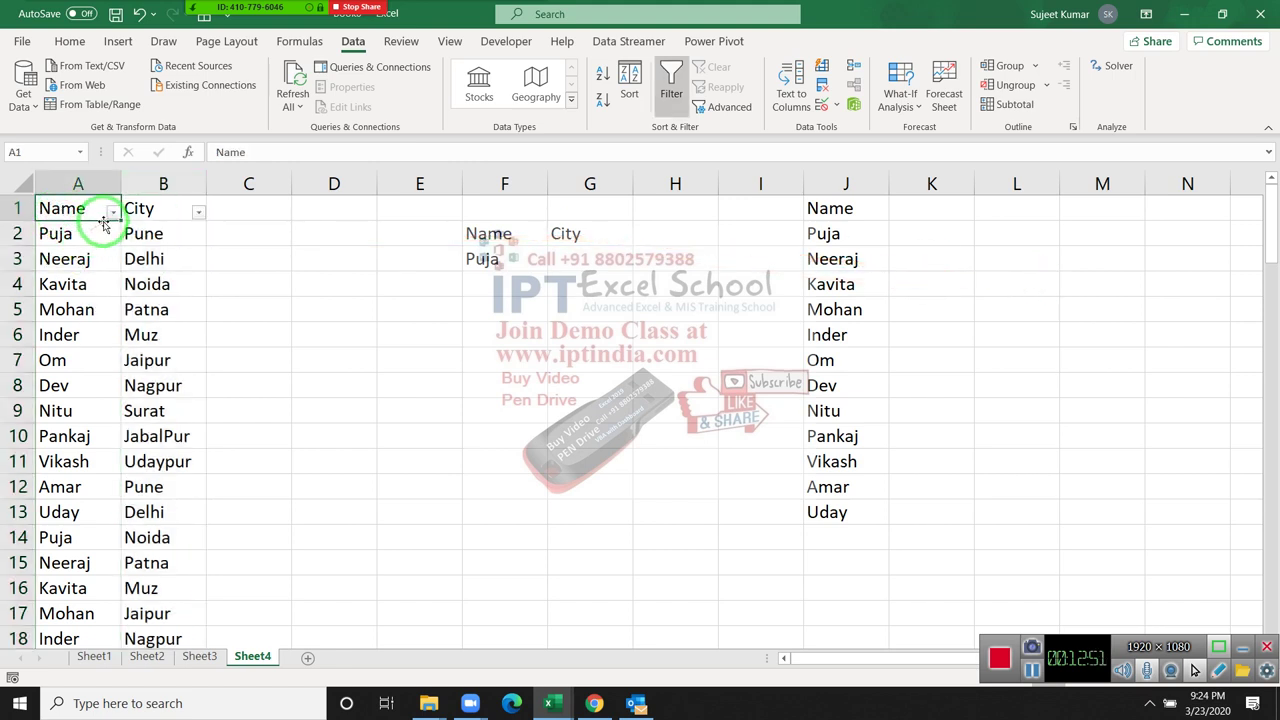
left_click(113, 212)
left_click(44, 387)
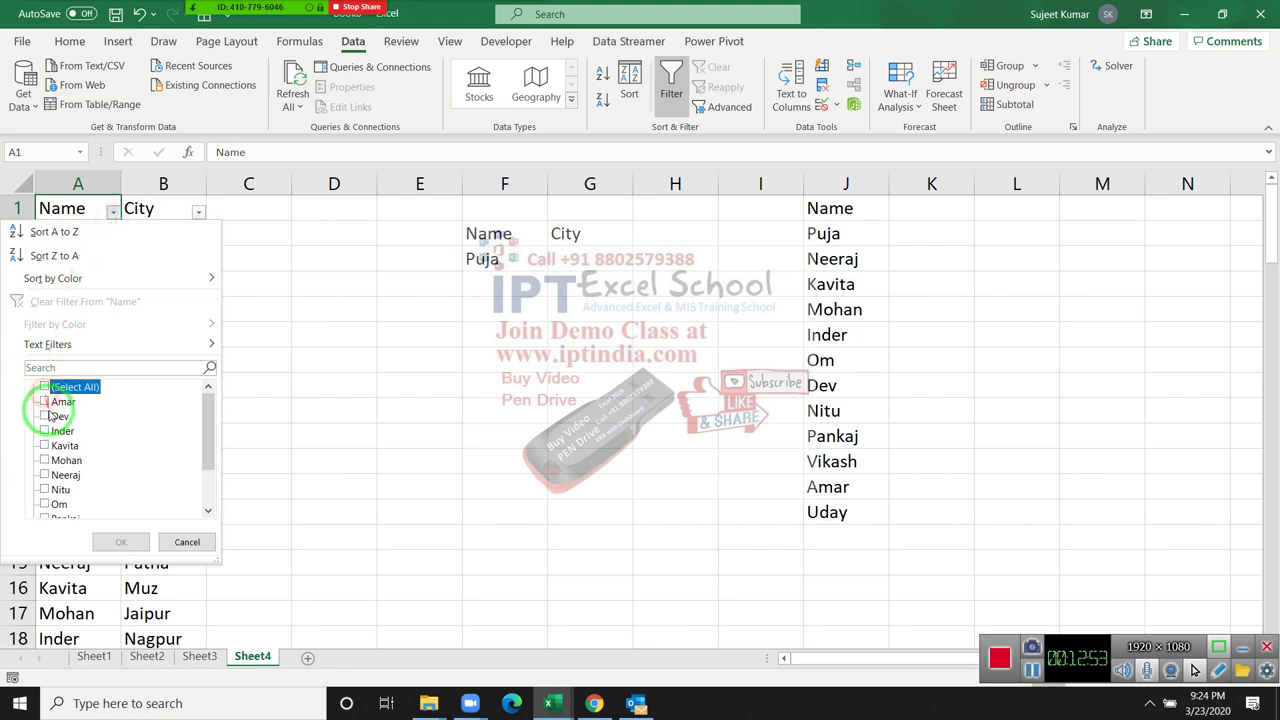
left_click(44, 401)
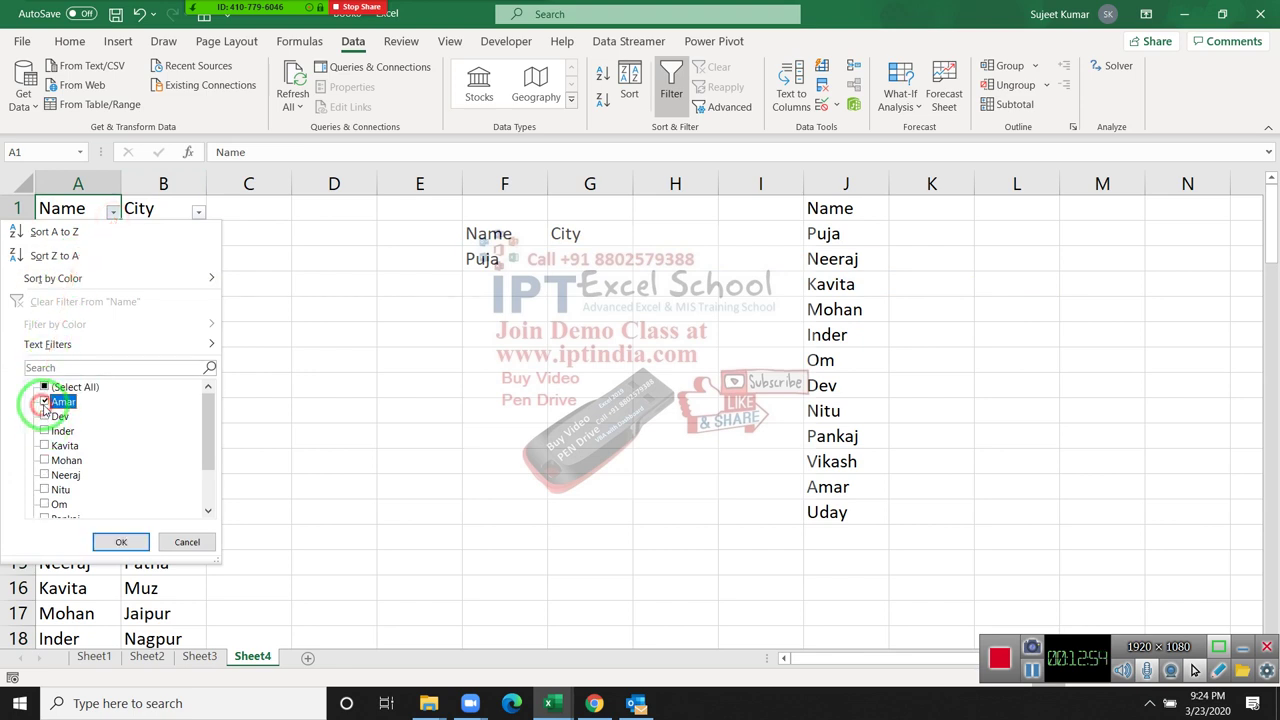
left_click(118, 542)
left_click_drag(150, 236, 157, 415)
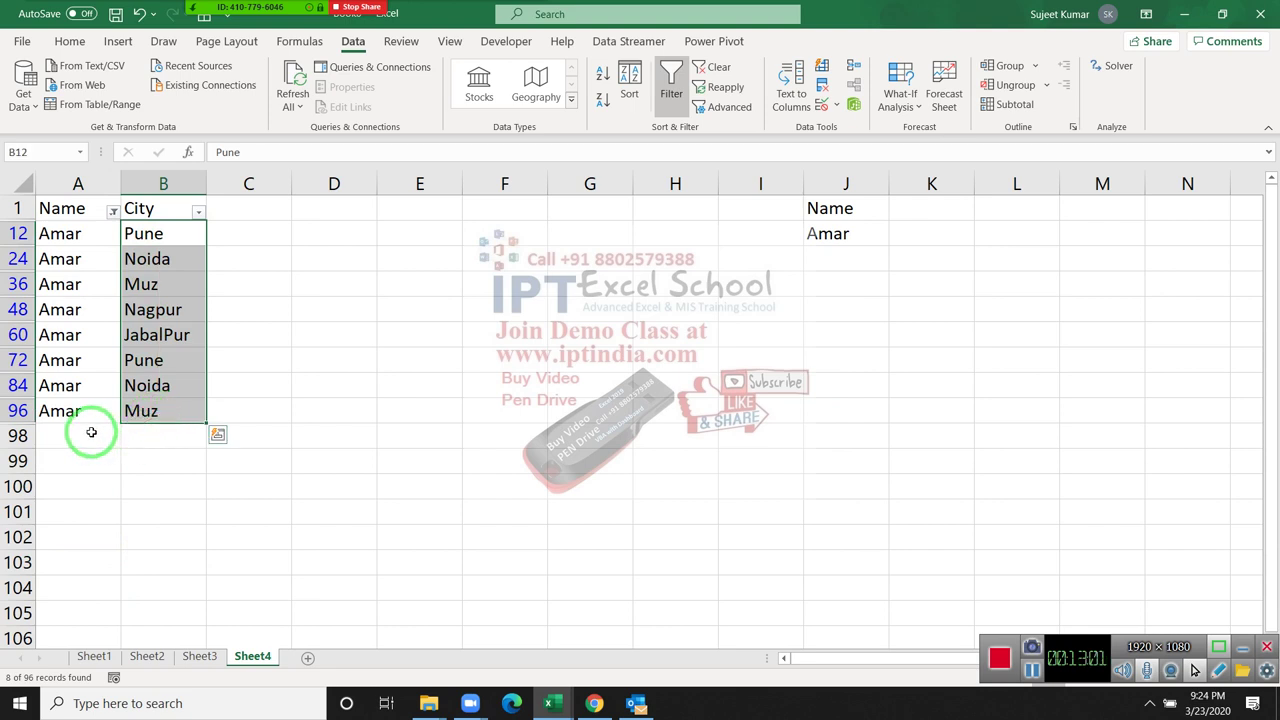
key("ctrl+shift+l")
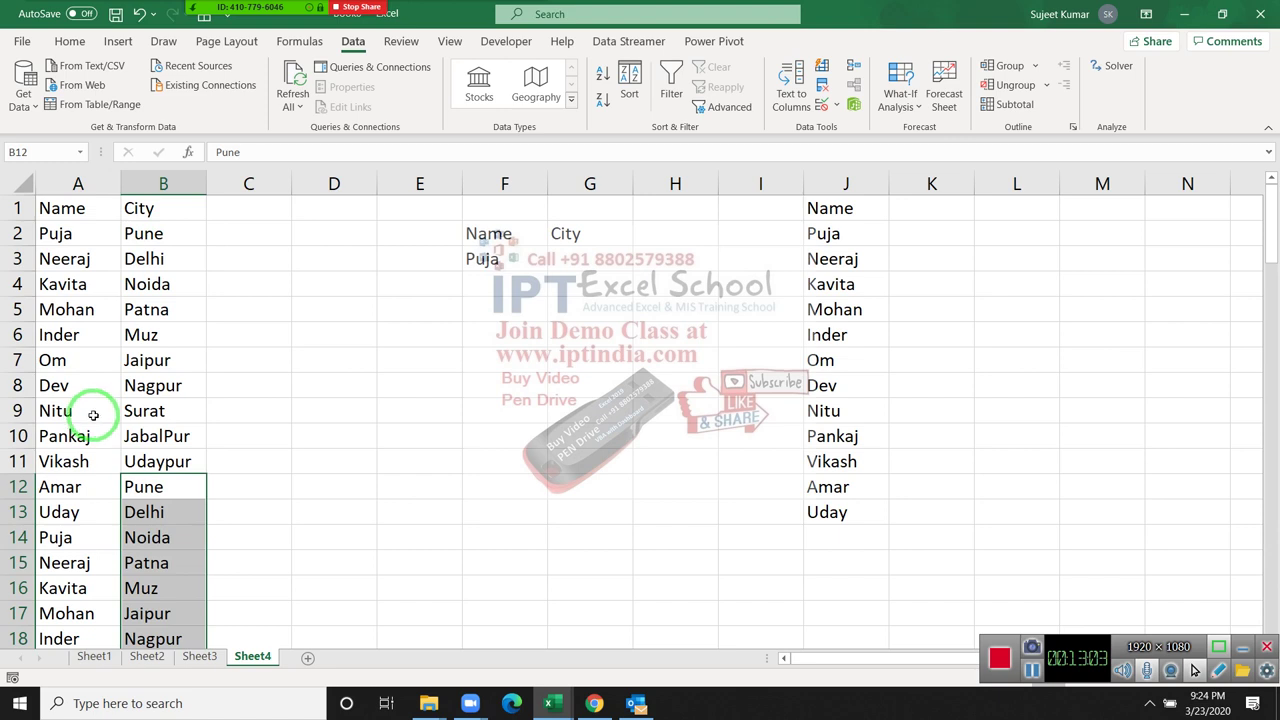
left_click_drag(845, 233, 857, 511)
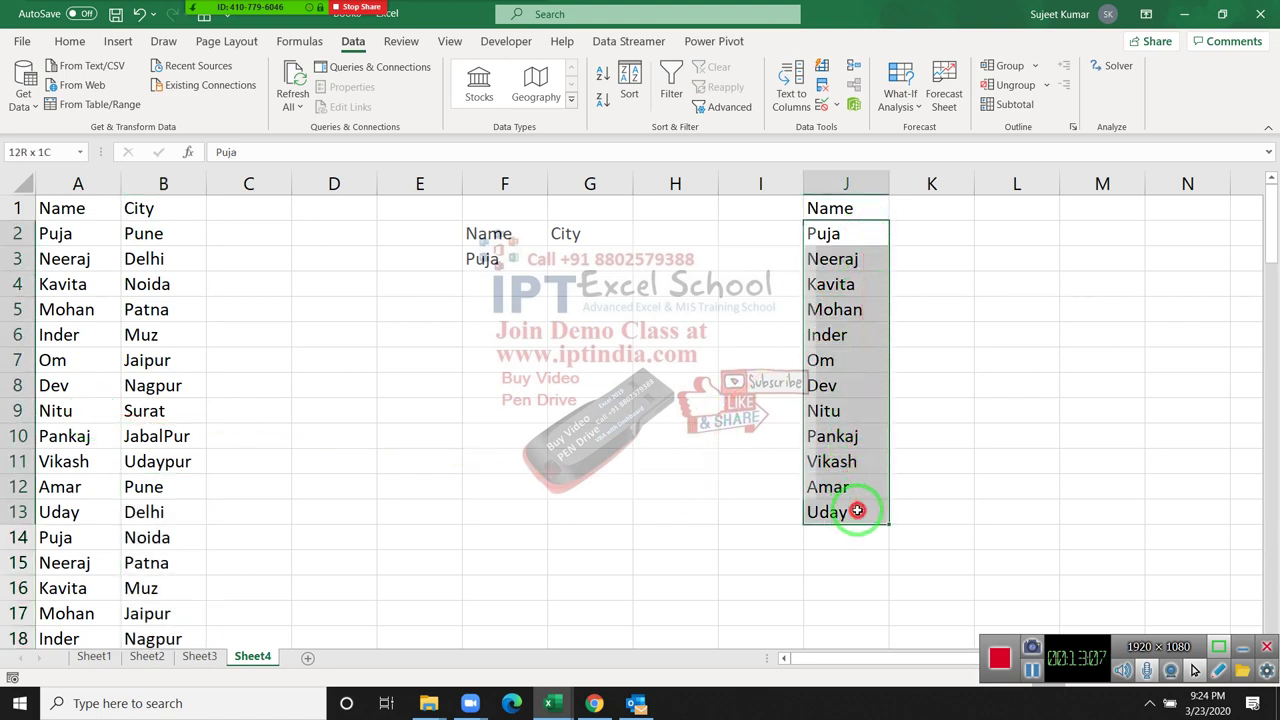
left_click(57, 208)
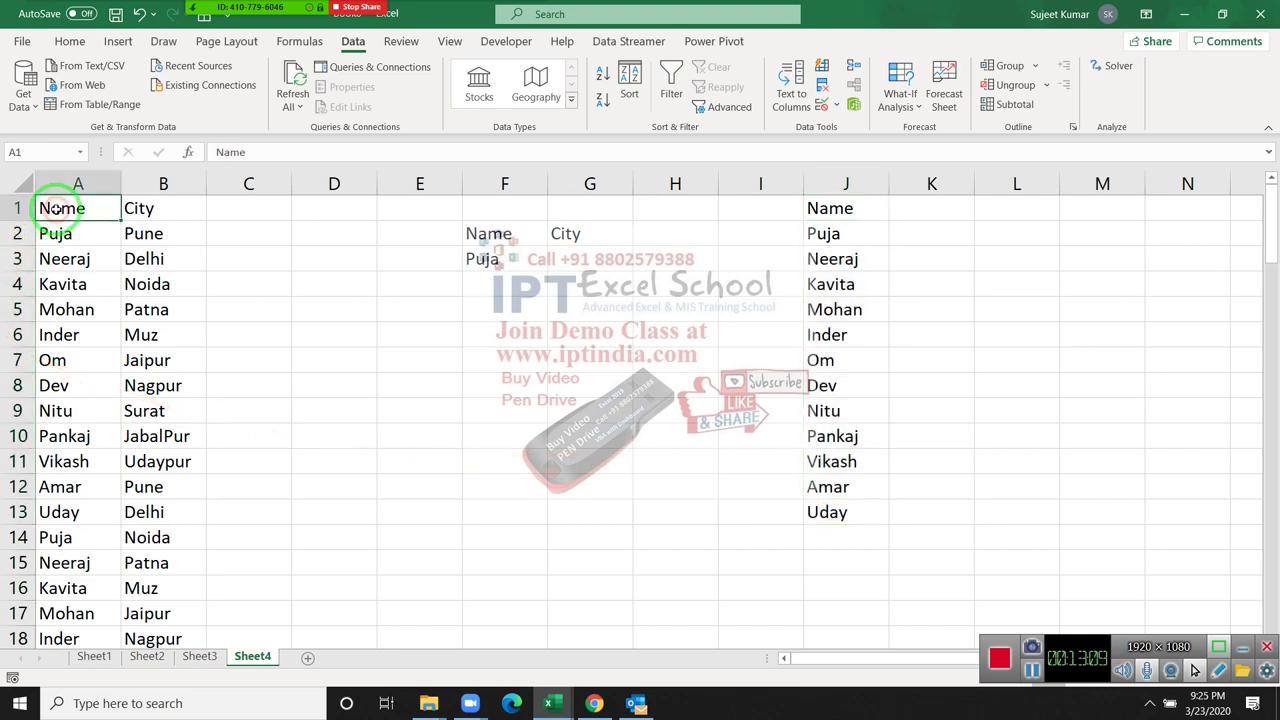
key("ctrl+shift+Right")
key("ctrl+shift+Down")
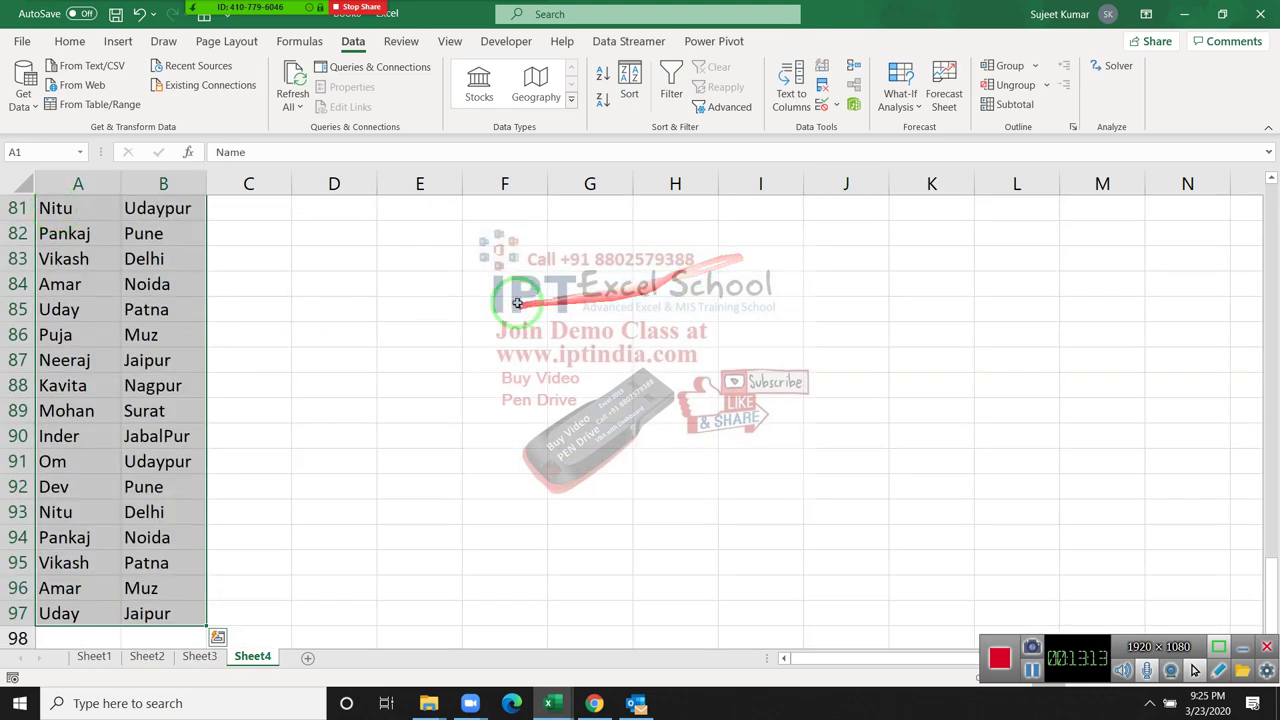
scroll(748, 198, "up", 8)
Step: Custom-sort the list with headers, by Name and then by City
scroll(748, 198, "up", 5)
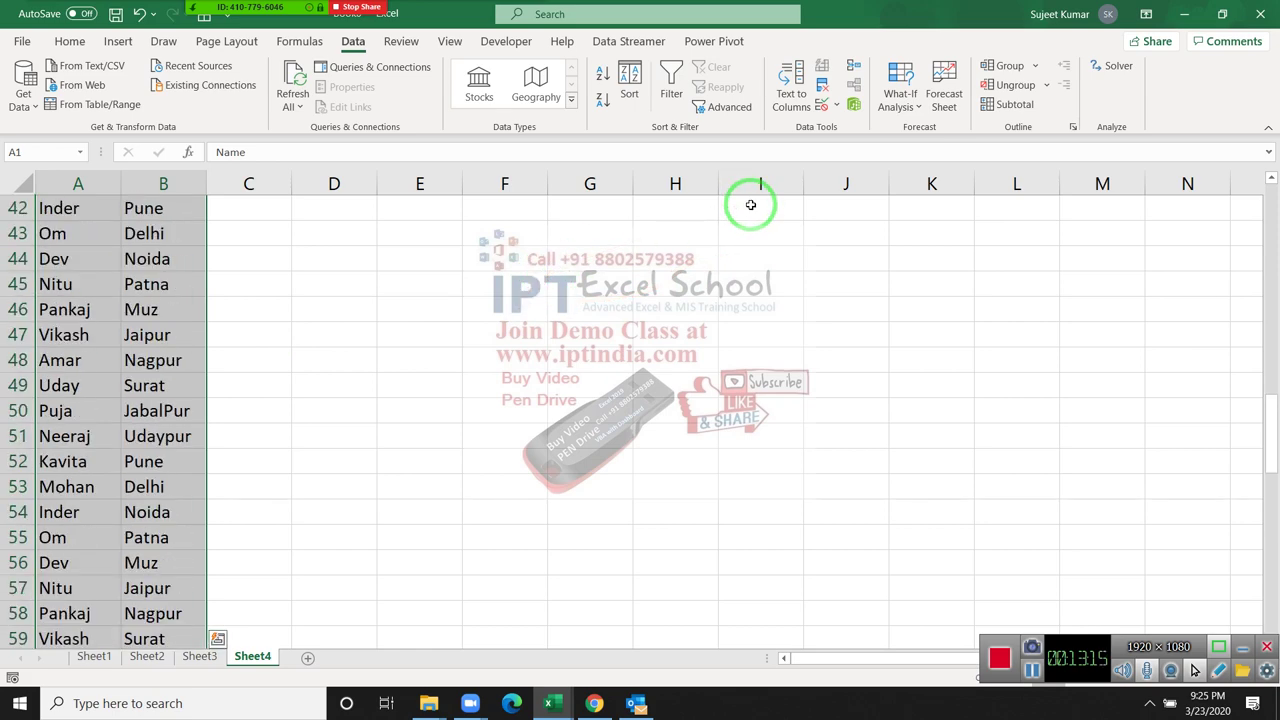
scroll(748, 198, "up", 9)
scroll(748, 198, "up", 5)
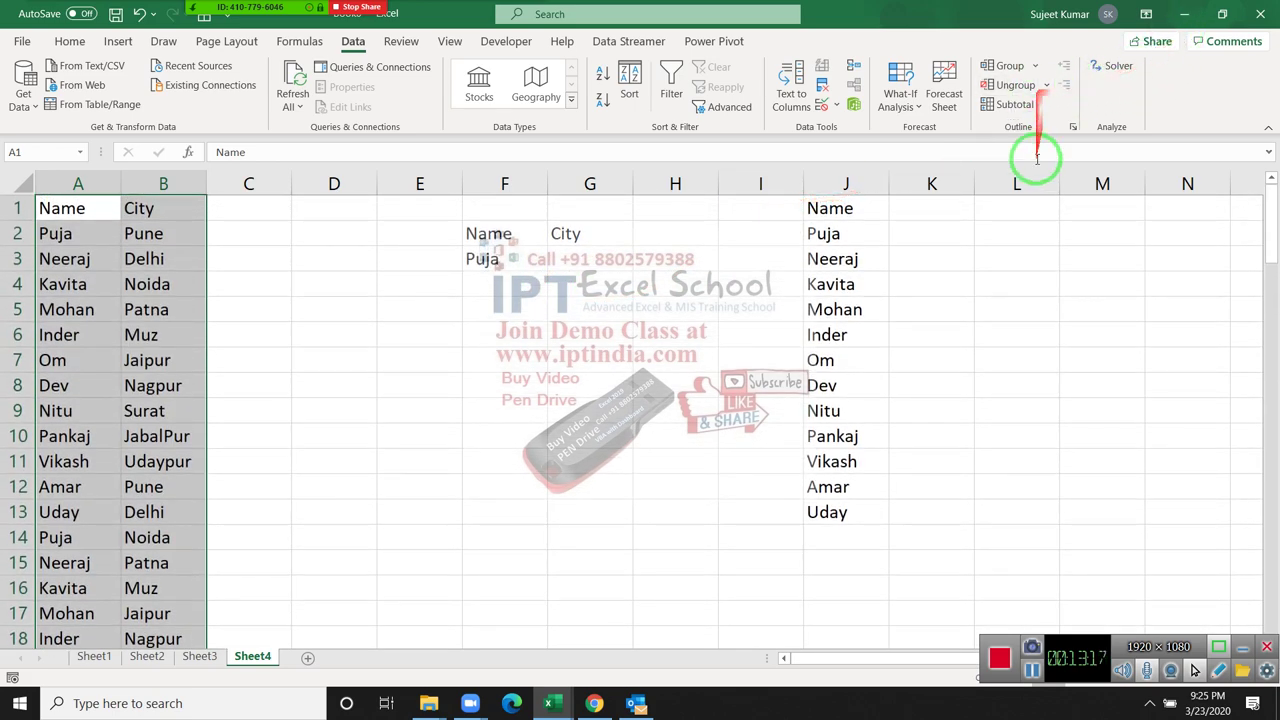
left_click(69, 41)
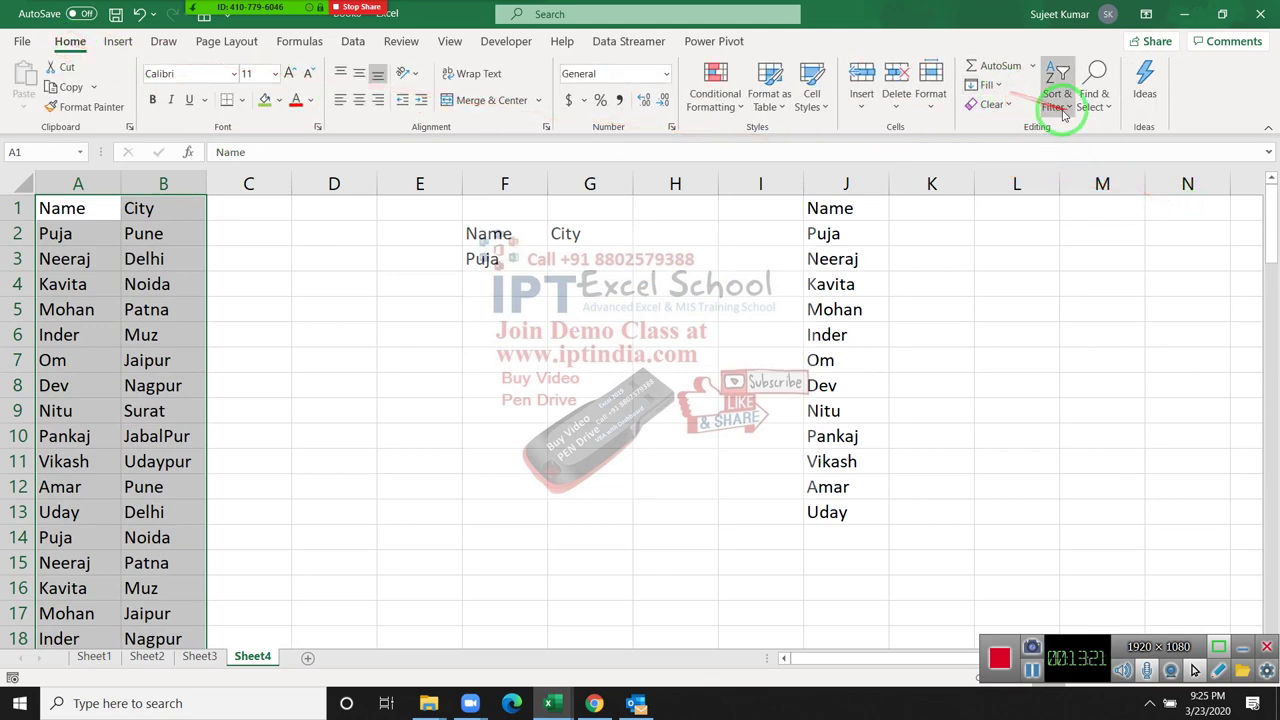
left_click(1058, 98)
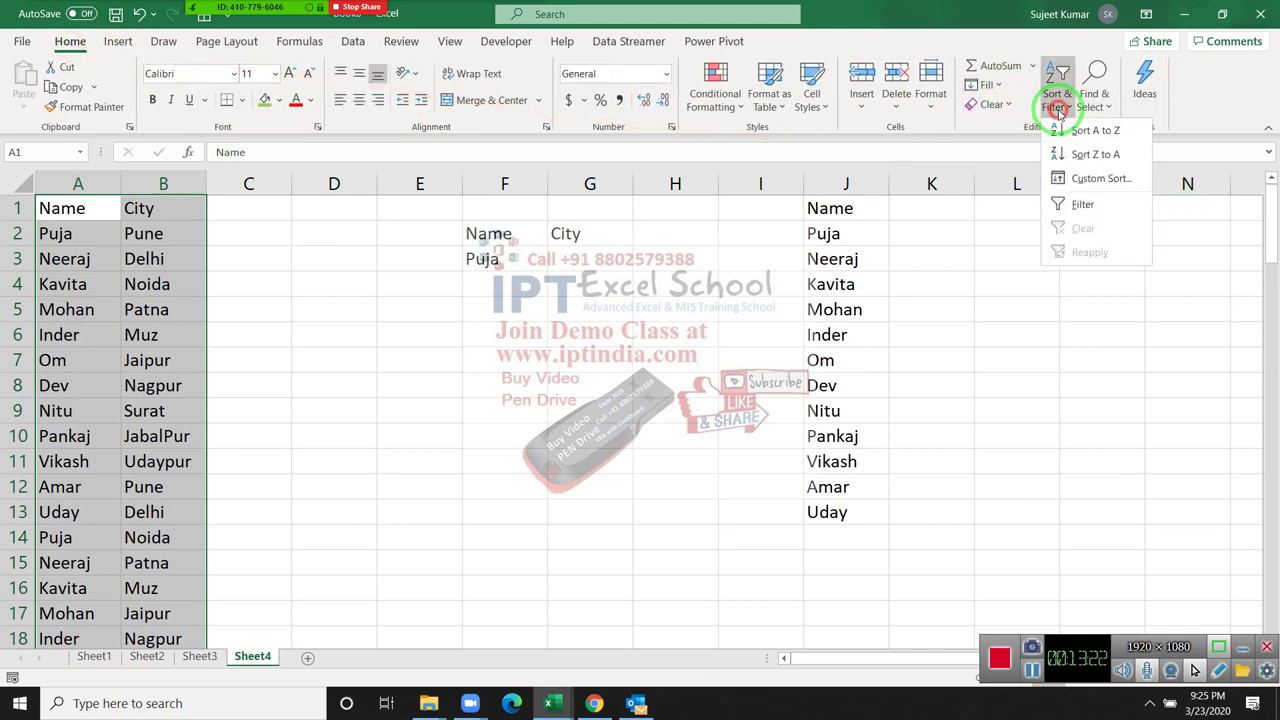
left_click(1077, 180)
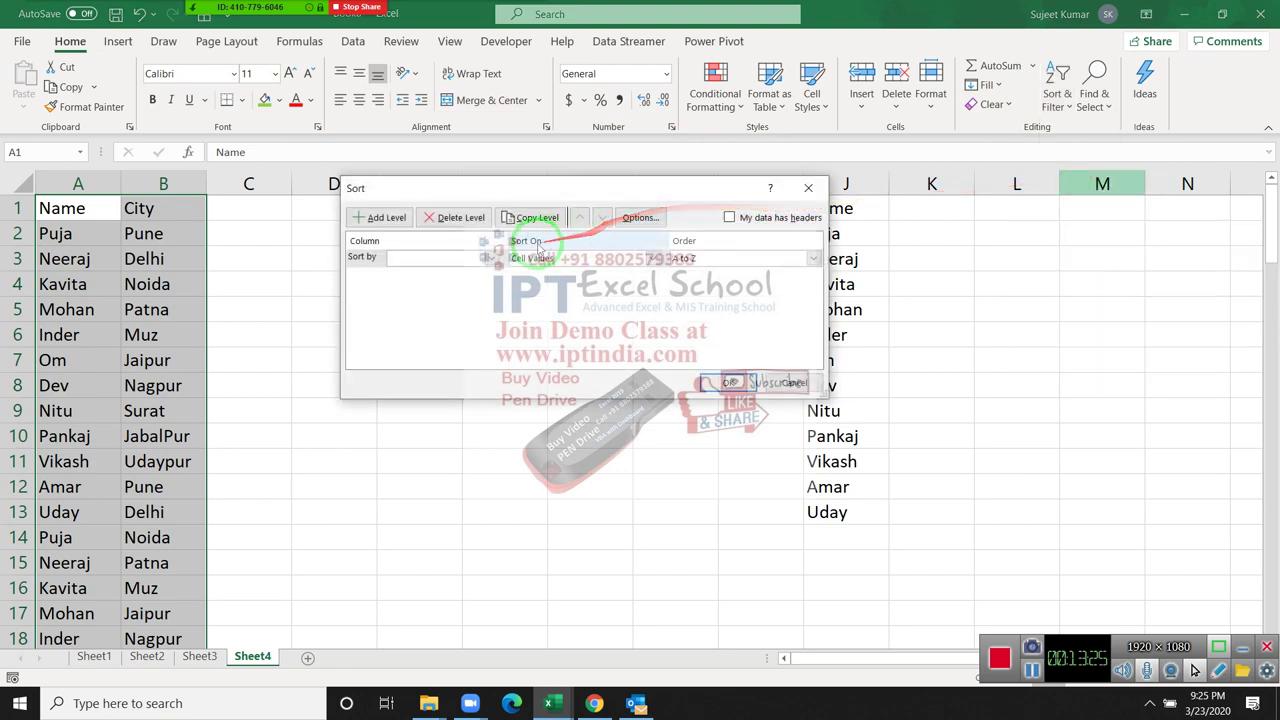
left_click(445, 258)
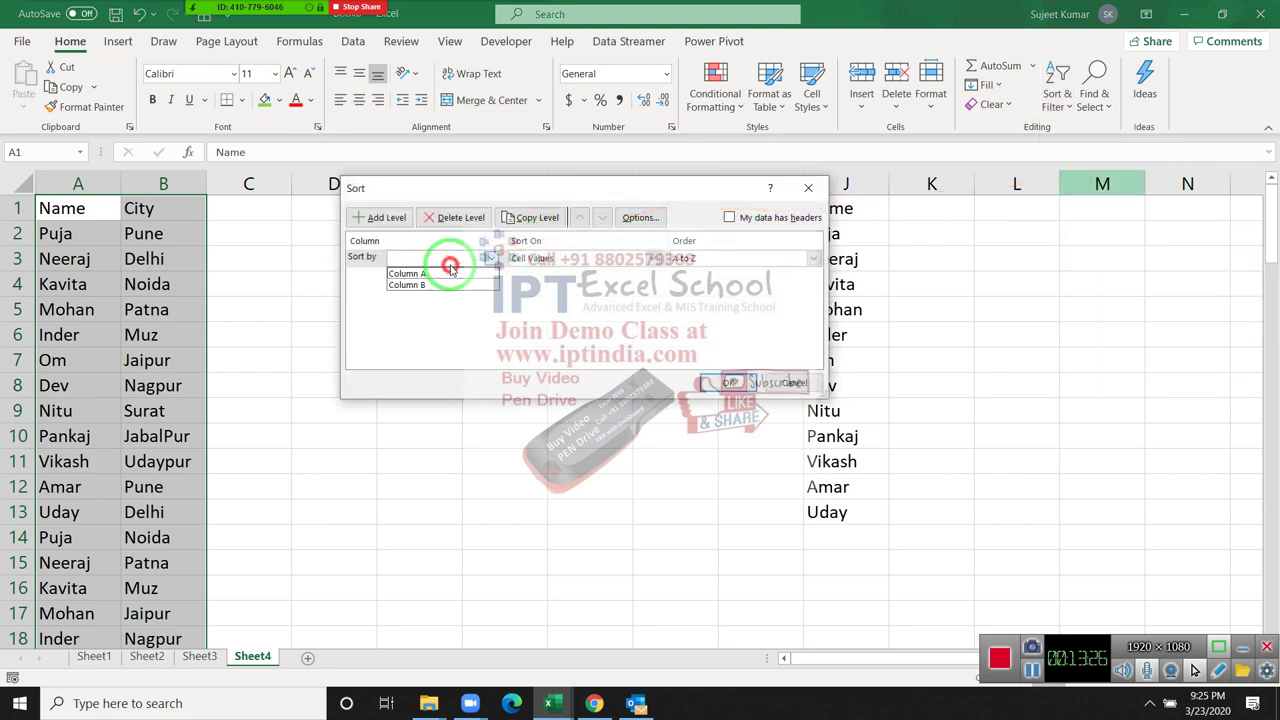
left_click(748, 220)
left_click(730, 218)
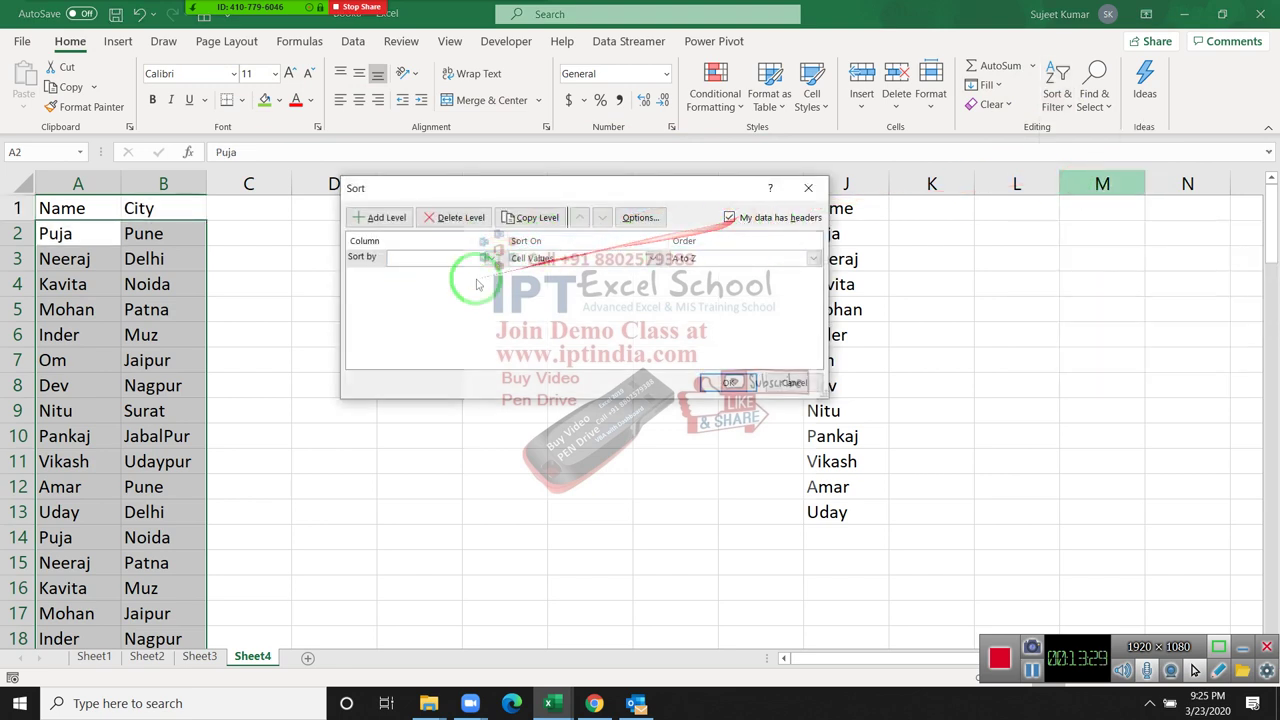
left_click(483, 257)
left_click(450, 273)
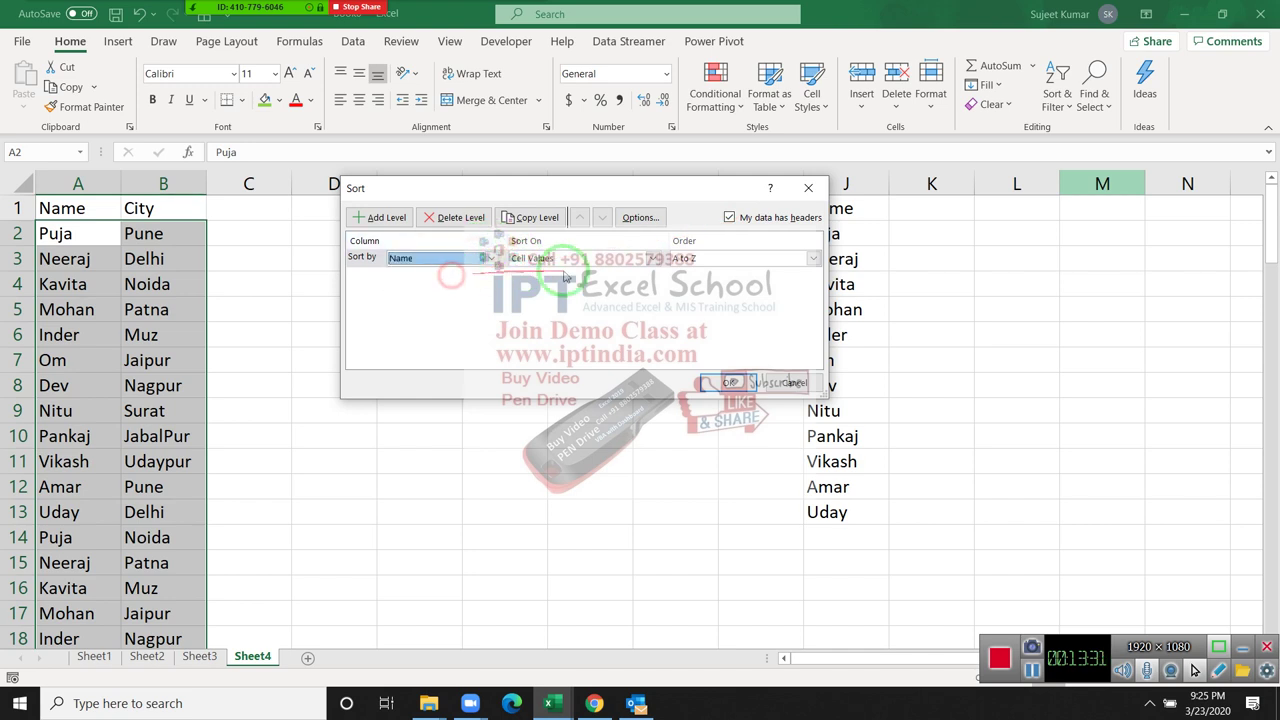
left_click(380, 217)
left_click(397, 276)
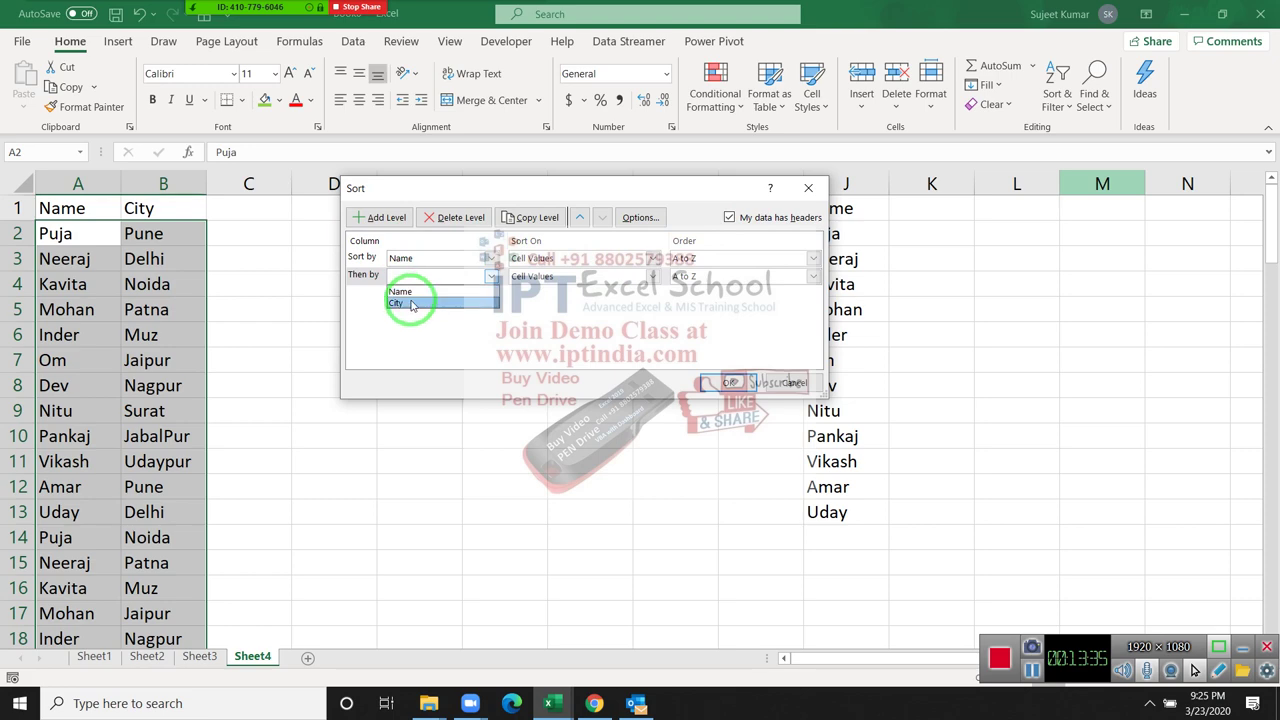
left_click(397, 302)
left_click(728, 382)
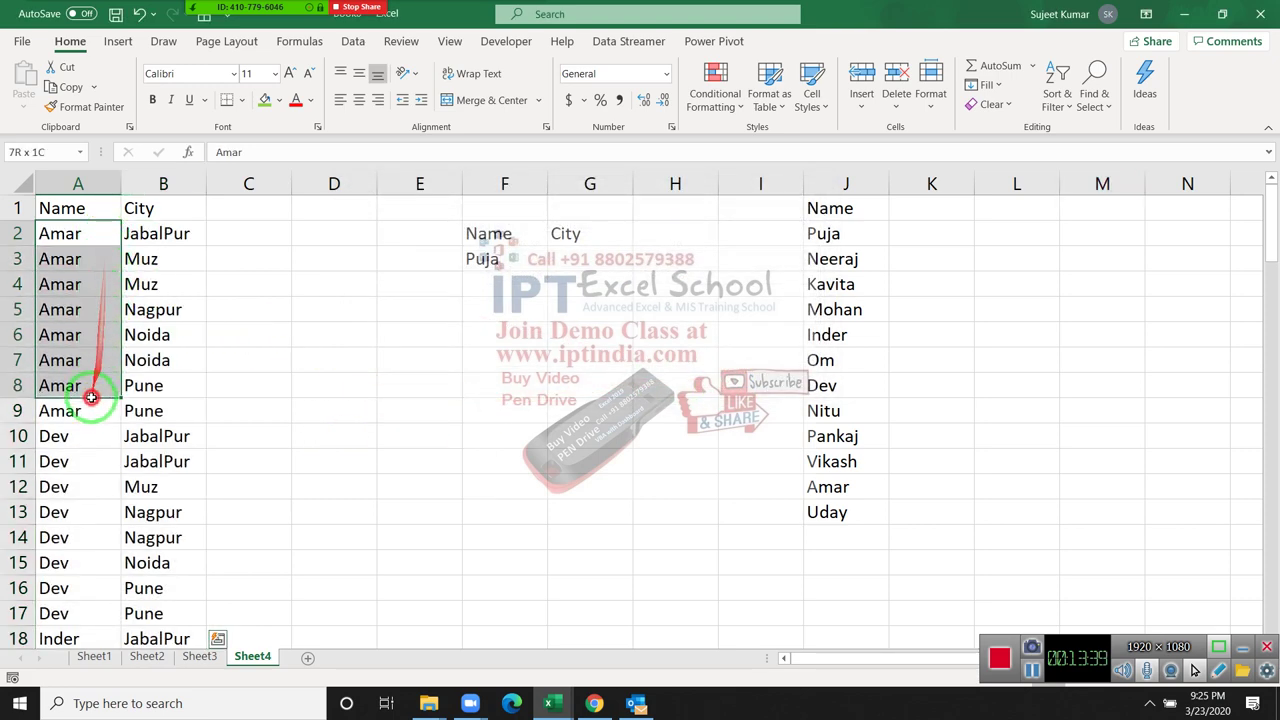
Step: Choose Amar in F3's name dropdown
left_click_drag(103, 240, 90, 405)
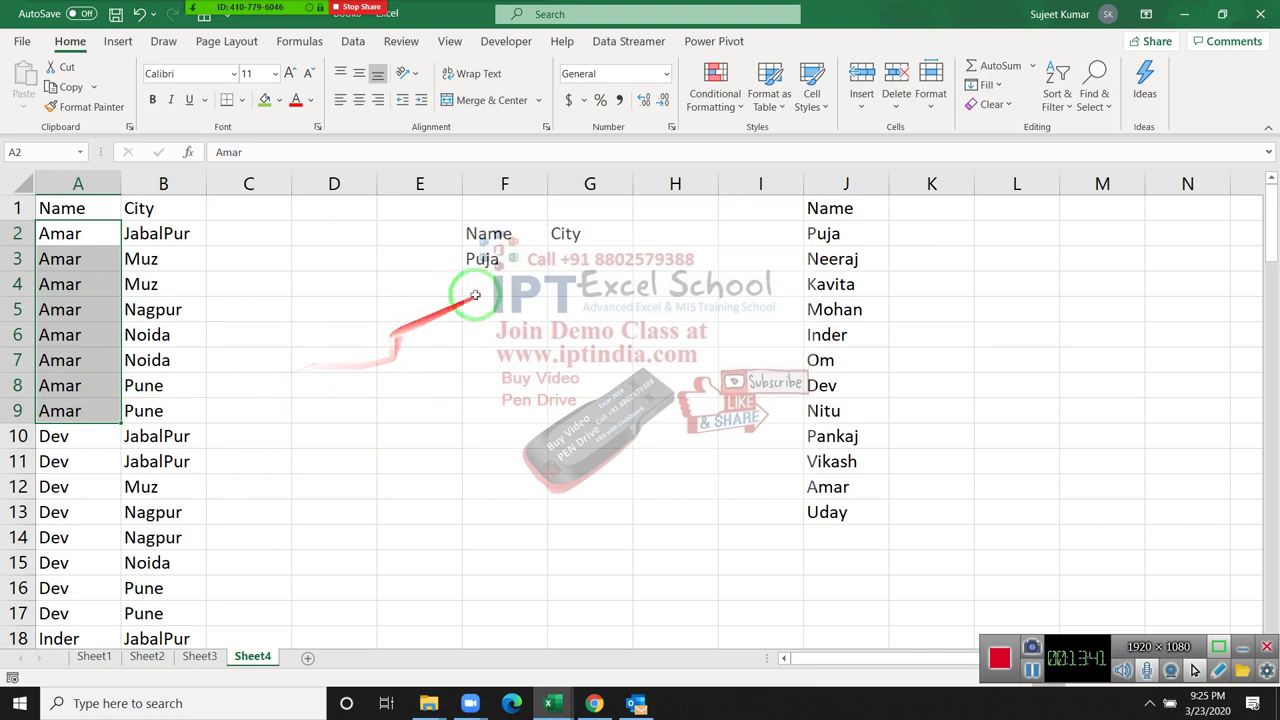
left_click(486, 258)
left_click(549, 262)
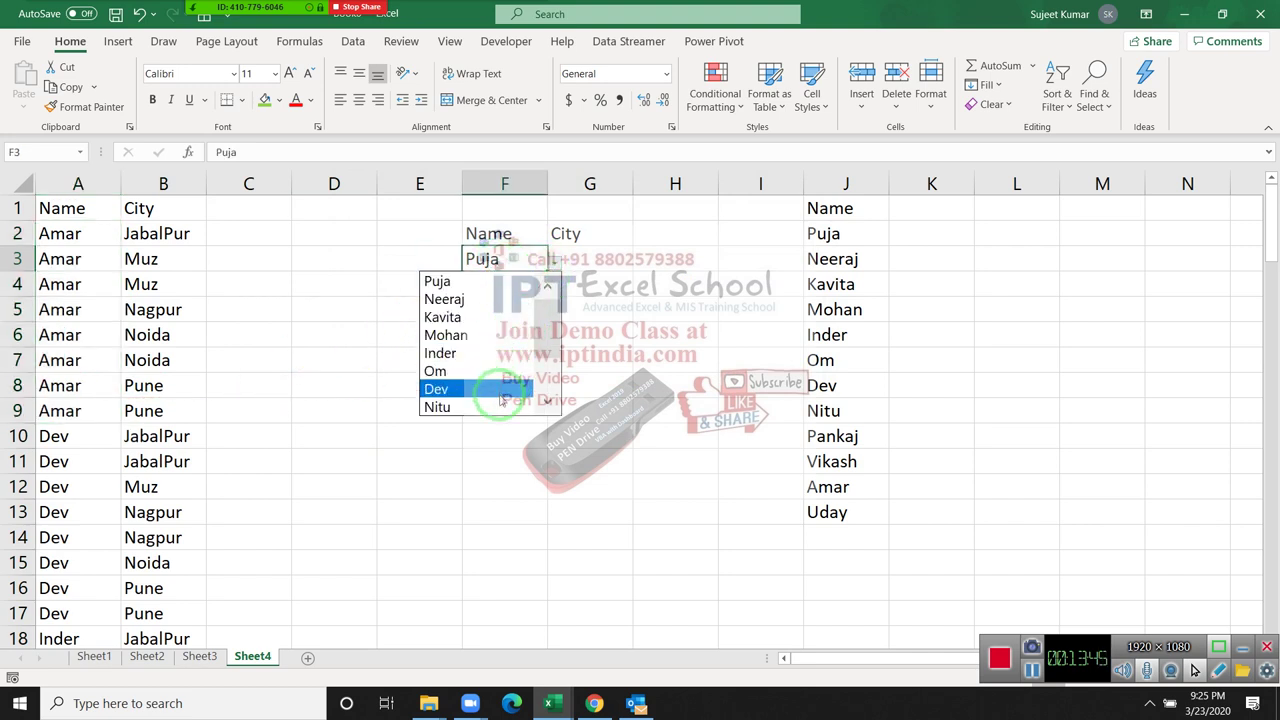
scroll(472, 389, "down", 2)
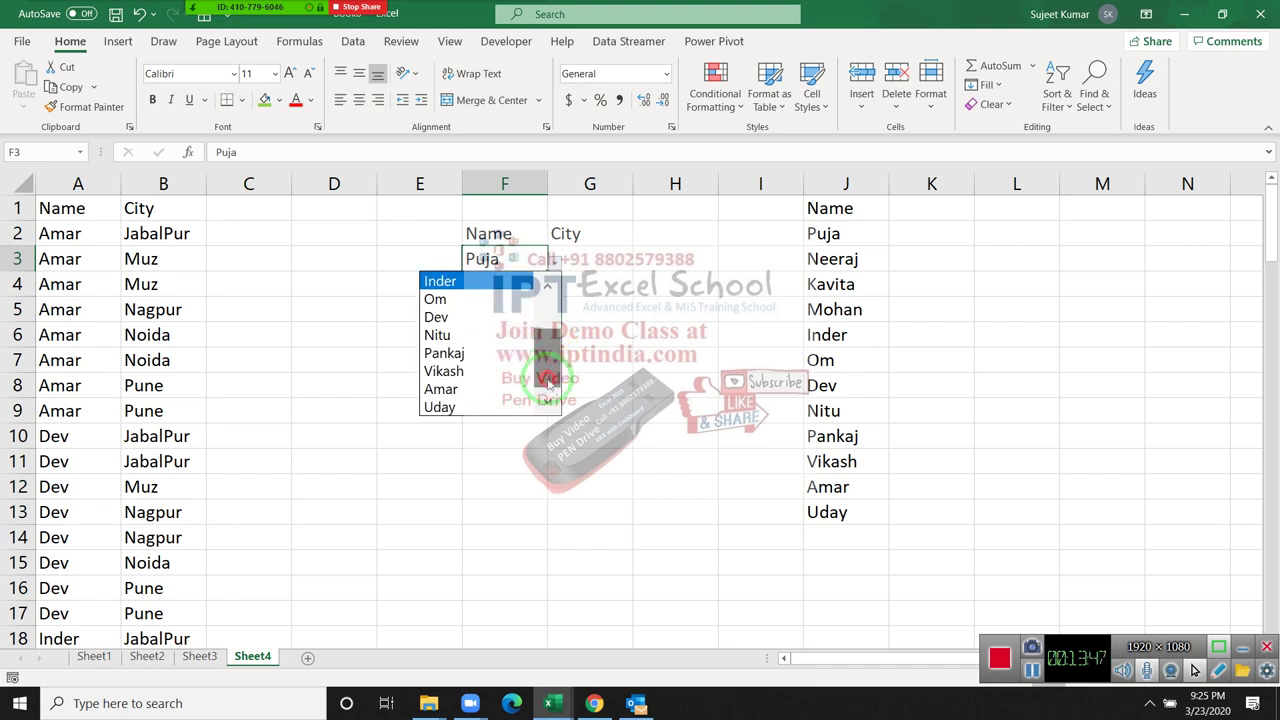
left_click(472, 389)
Step: Enter =MATCH(F3,A:A,0) in G4 to find Amar's first row
left_click(590, 284)
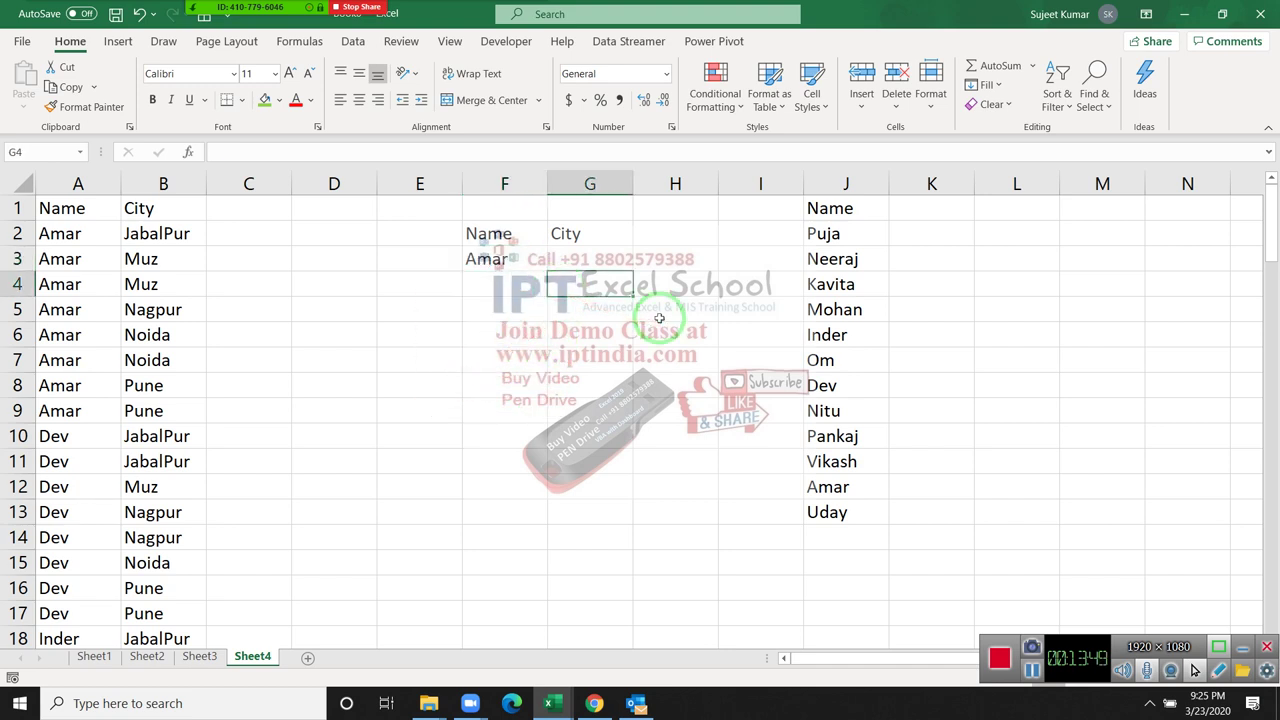
type("=")
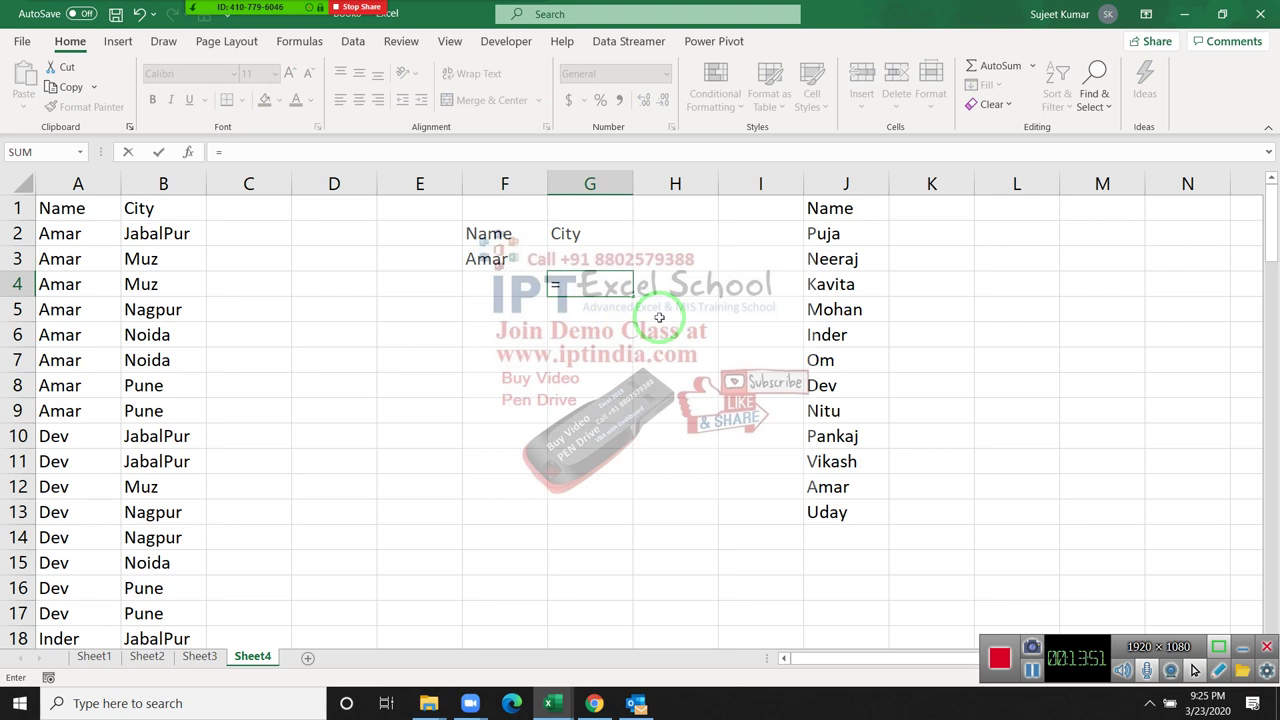
type("mat")
key("Tab")
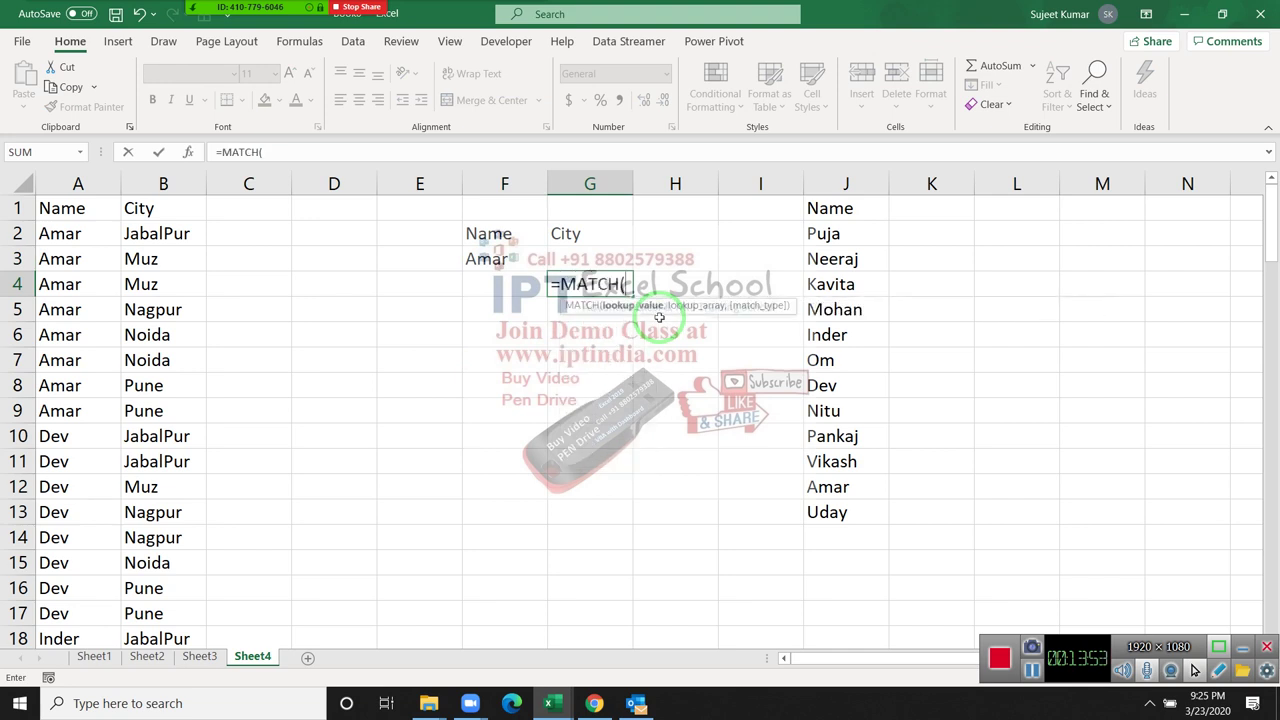
key("Left")
key("Up")
type(",")
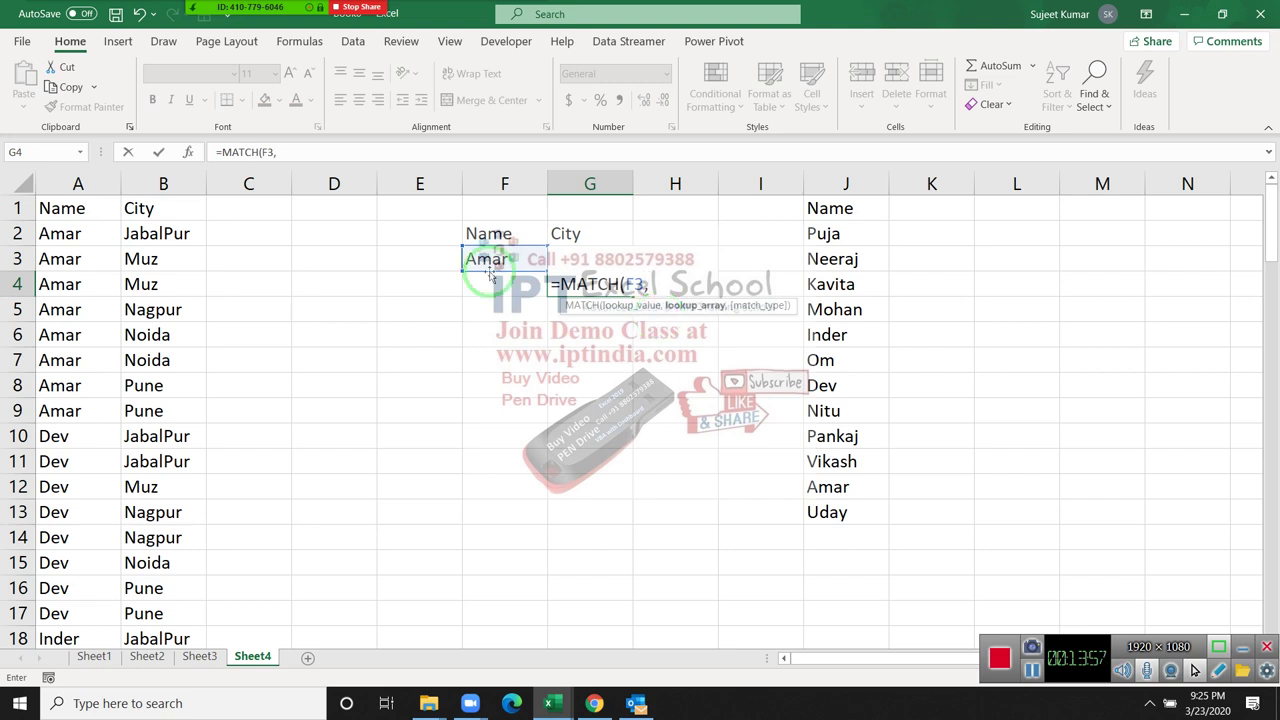
left_click(50, 183)
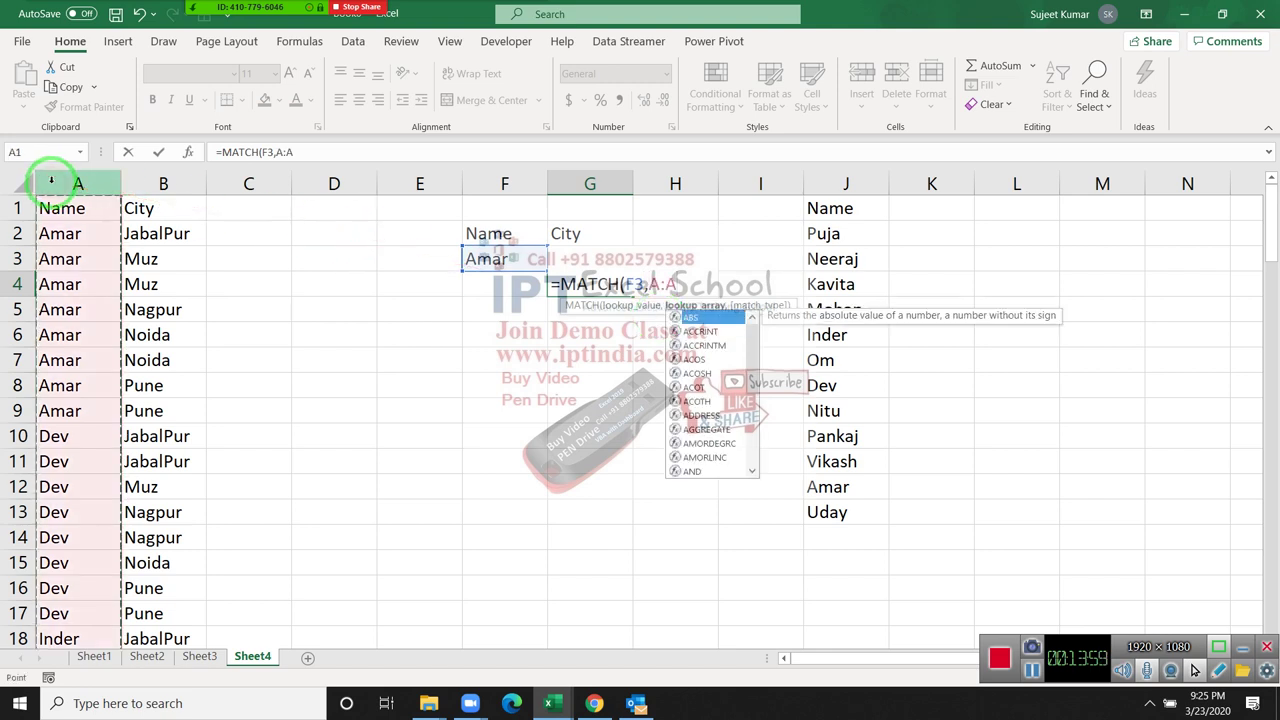
type(",0")
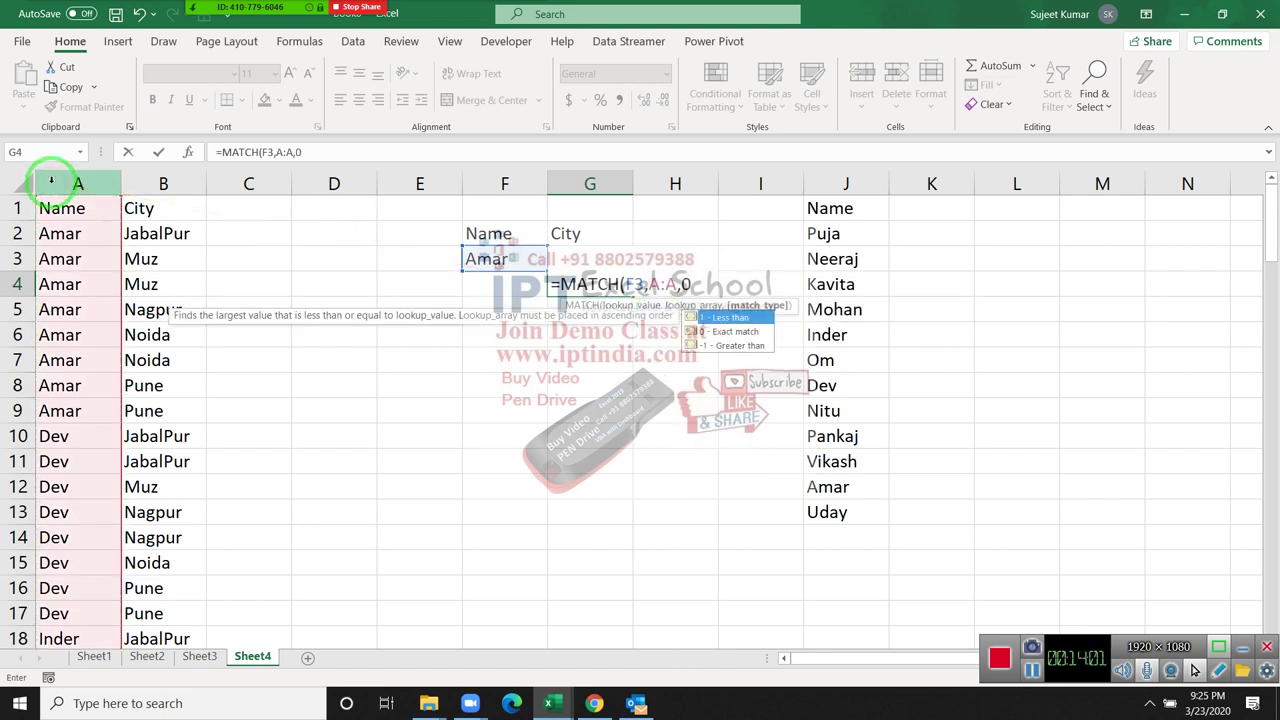
type(")")
key("ctrl+Return")
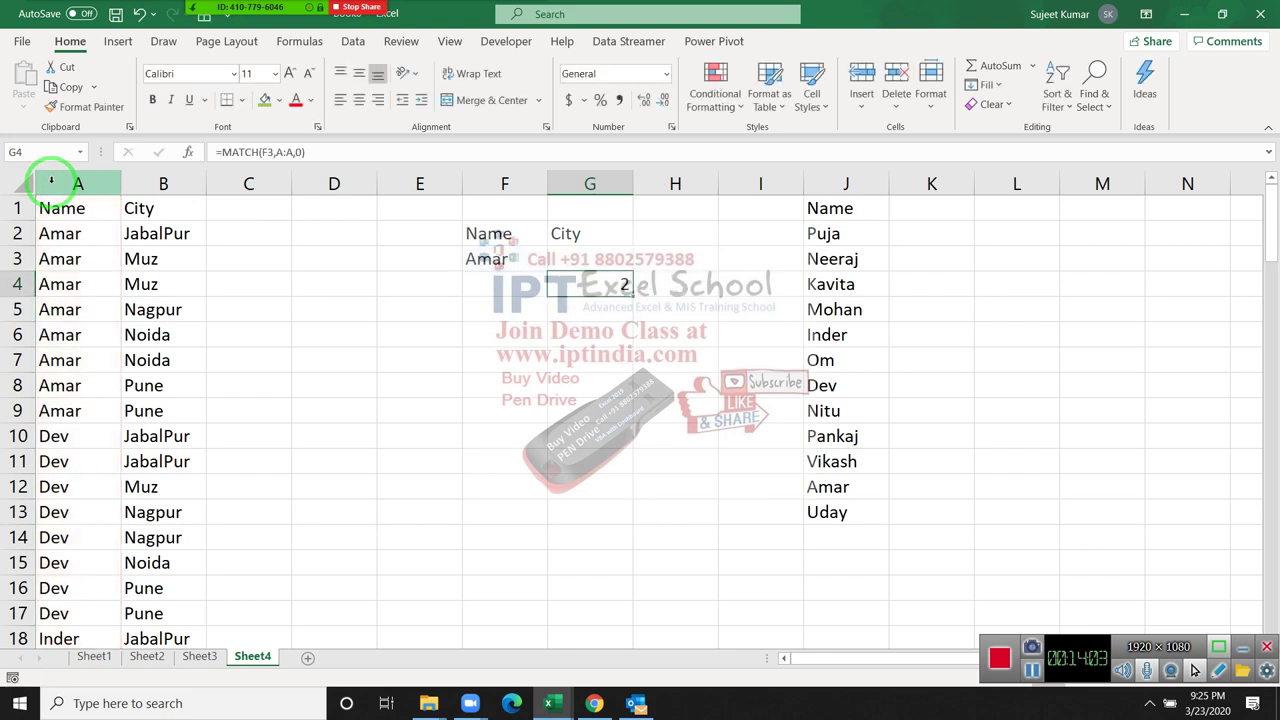
Step: Enter =COUNTIF(A:A,F3) in H4 to count Amar's rows
key("Right")
type("=co")
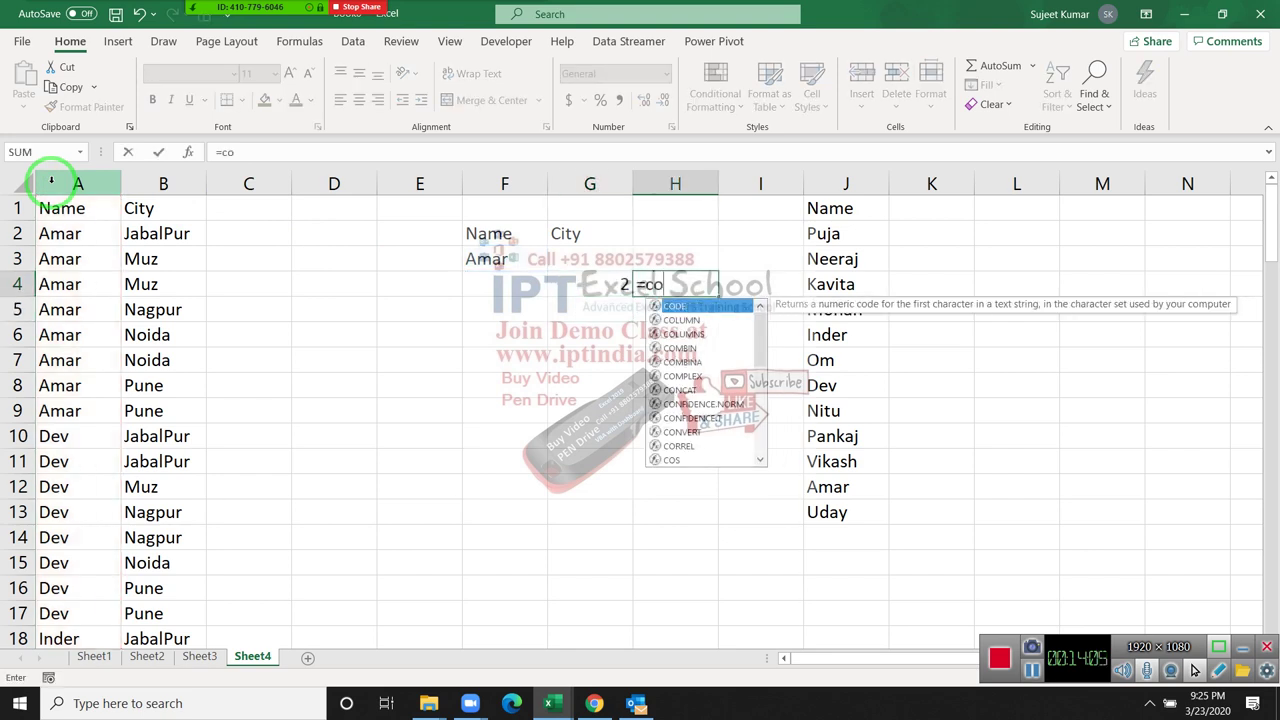
type("u")
key("Down")
key("Down")
key("Down")
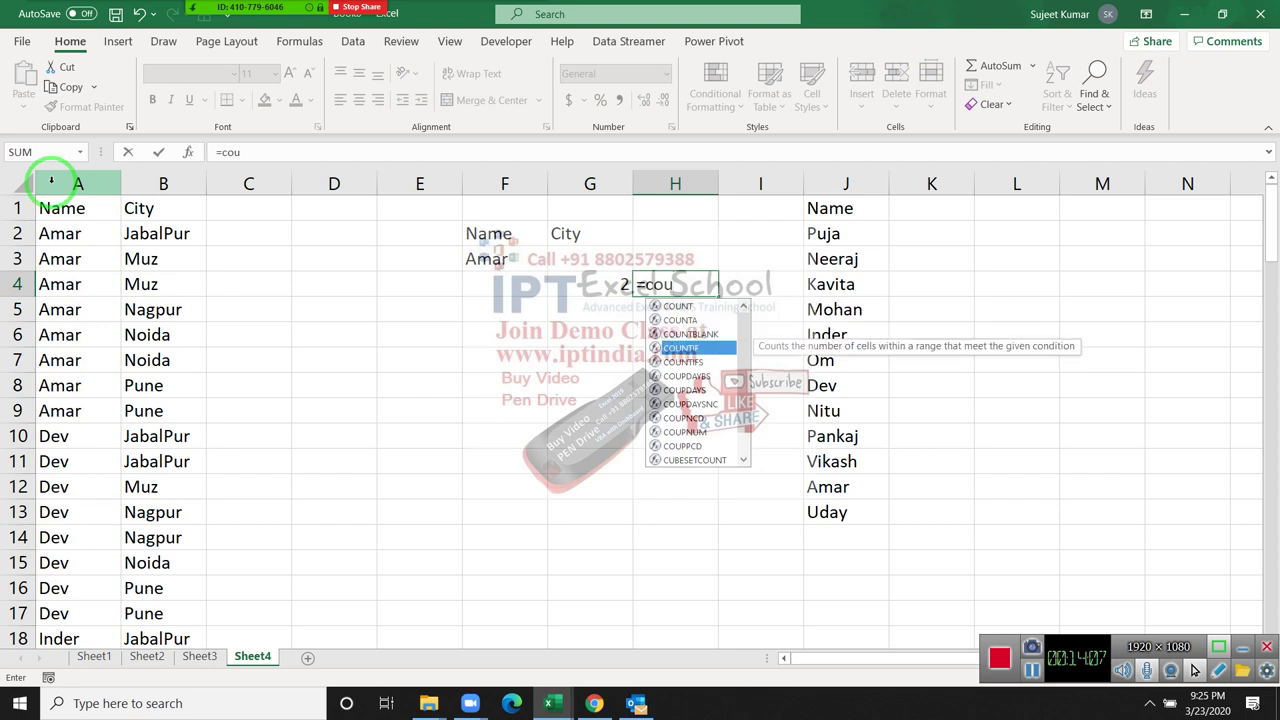
key("Tab")
key("Left")
key("Left")
key("Left")
key("Left")
key("Left")
key("Left")
key("Left")
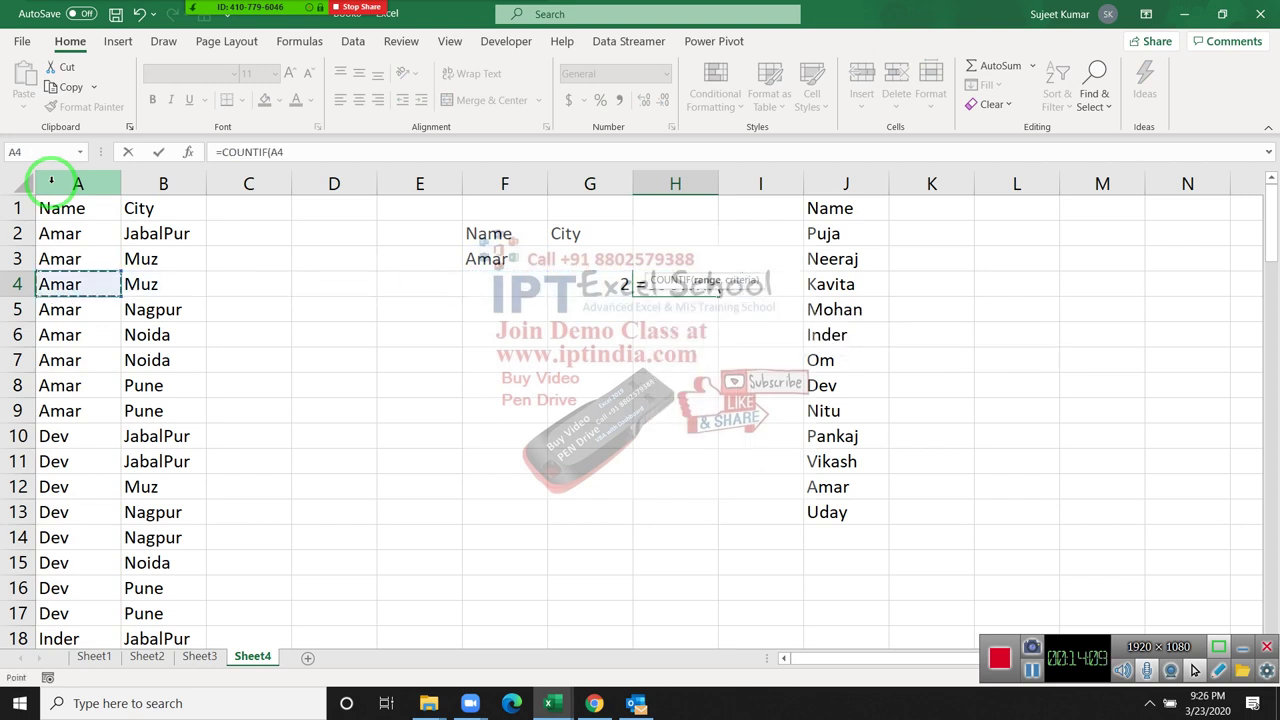
key("ctrl+space")
type(",")
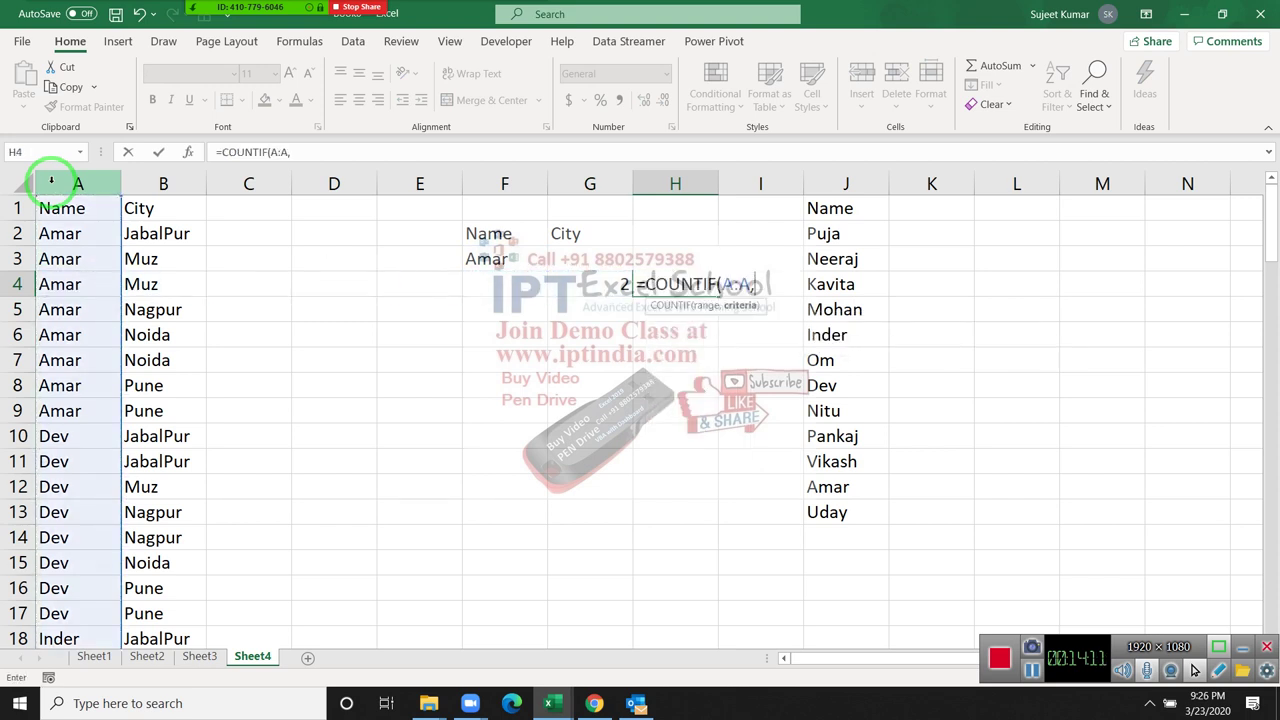
key("Left")
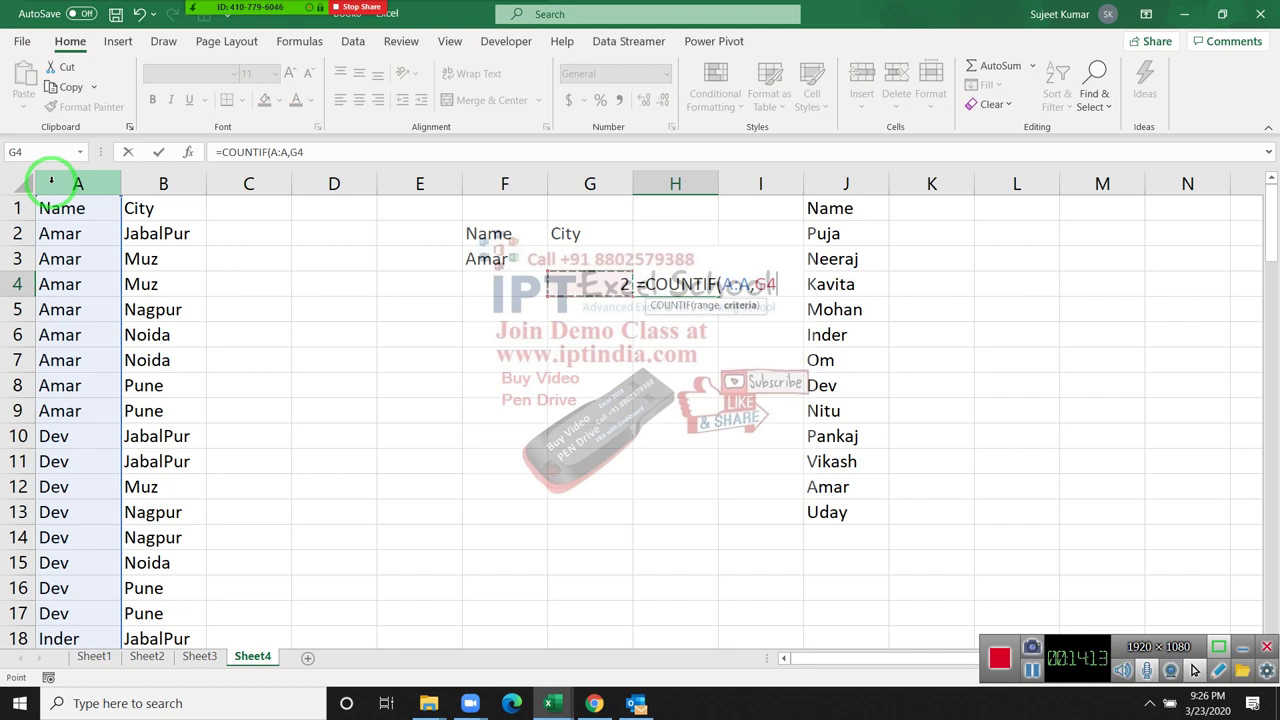
key("Left")
key("Up")
key("ctrl+Return")
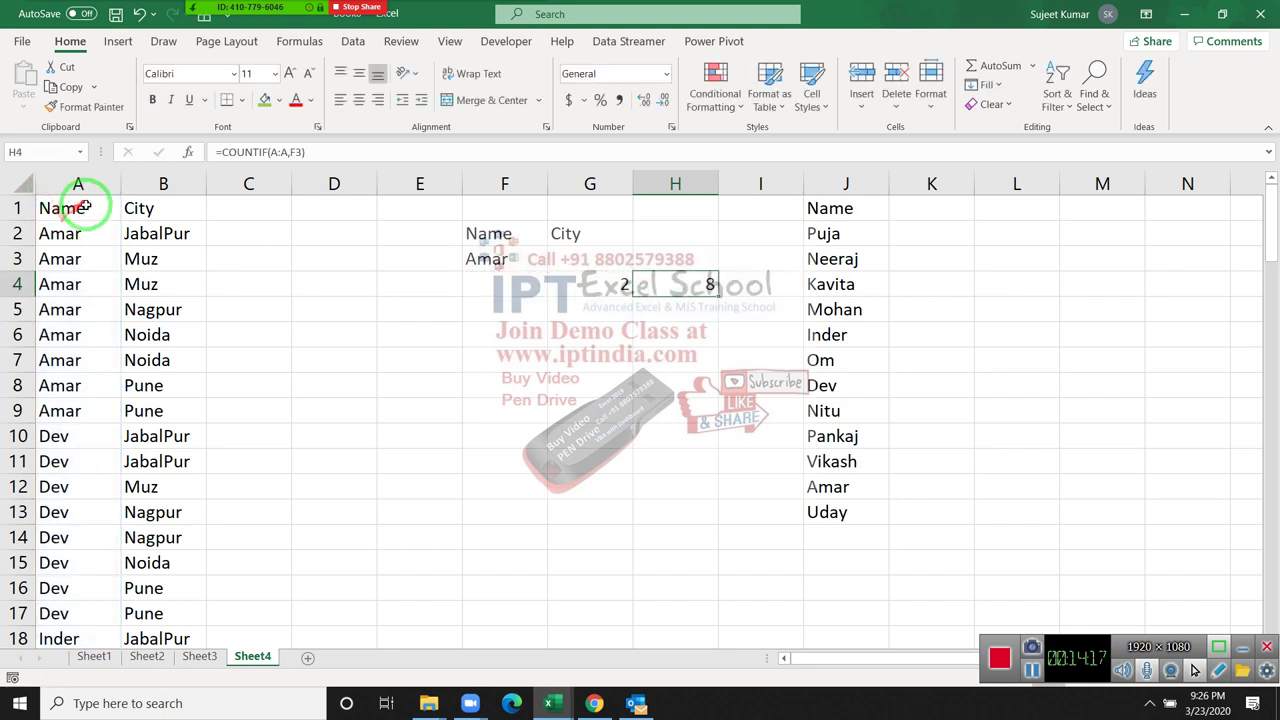
left_click(78, 236)
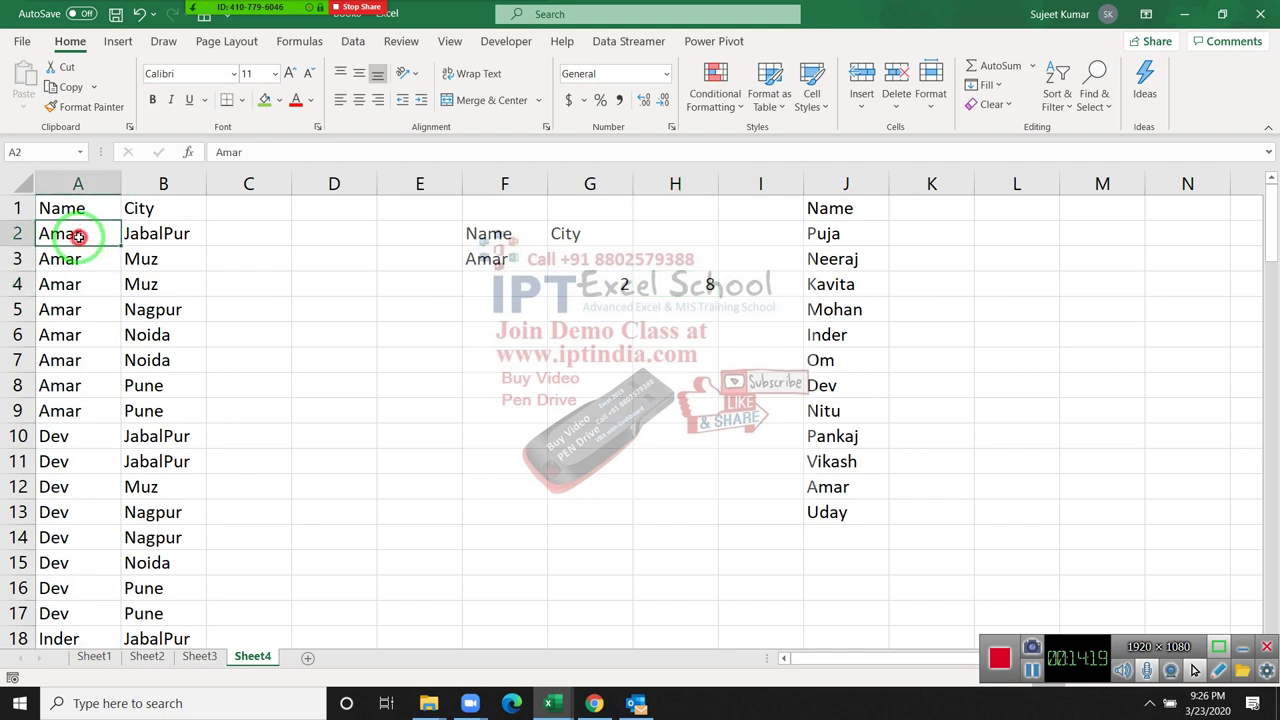
Step: Enter =OFFSET(A1,G4-1,0,H4,1) in G5 to list the chosen name's rows
left_click_drag(78, 236, 80, 408)
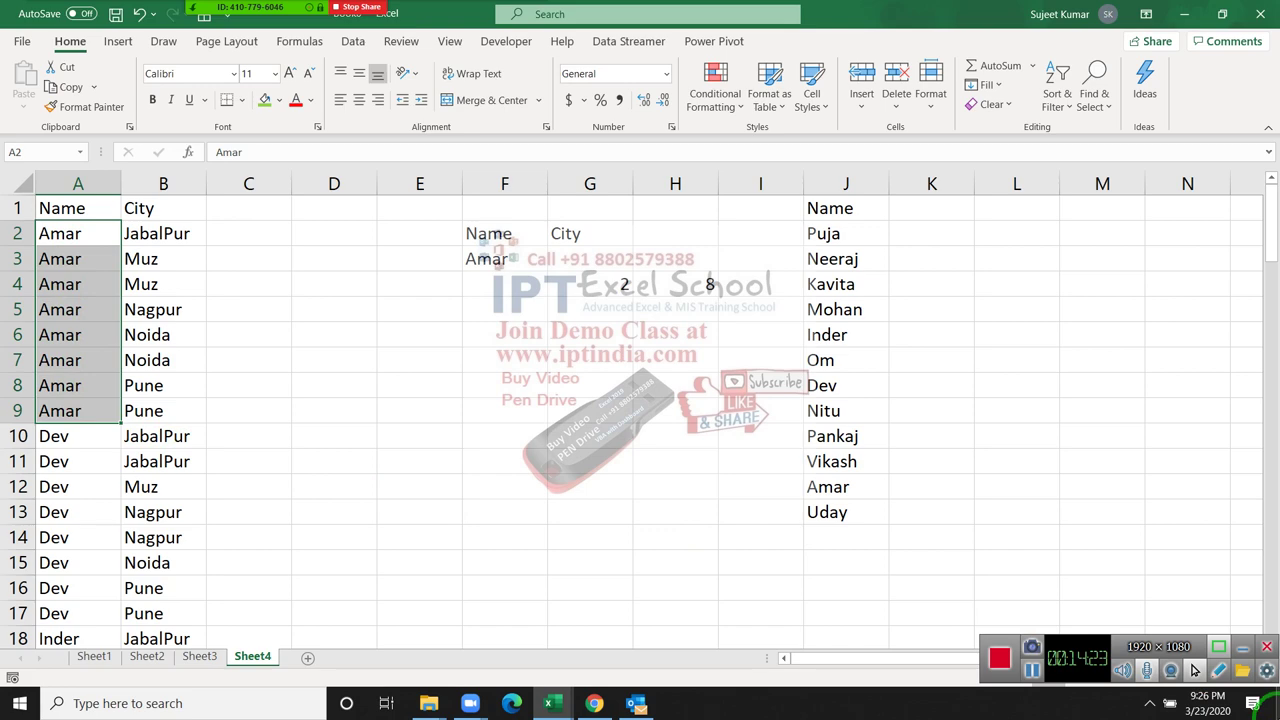
left_click(1193, 670)
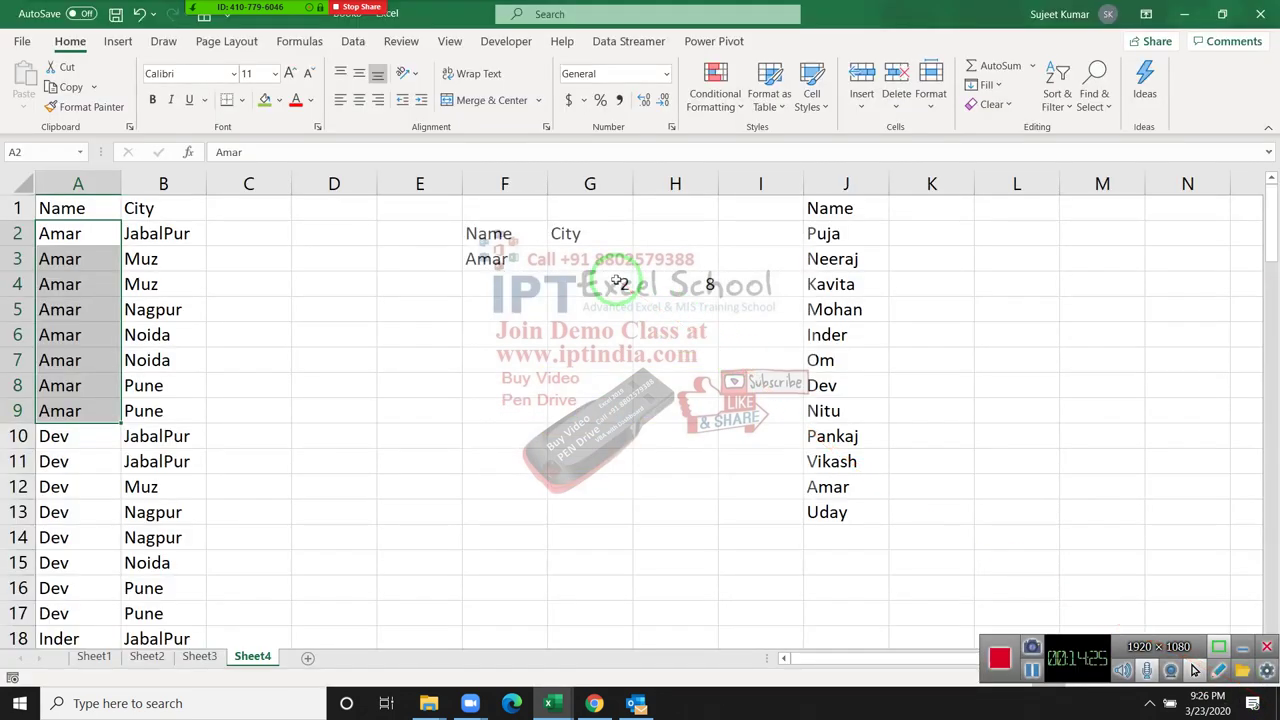
left_click(618, 283)
left_click(596, 318)
type("=o")
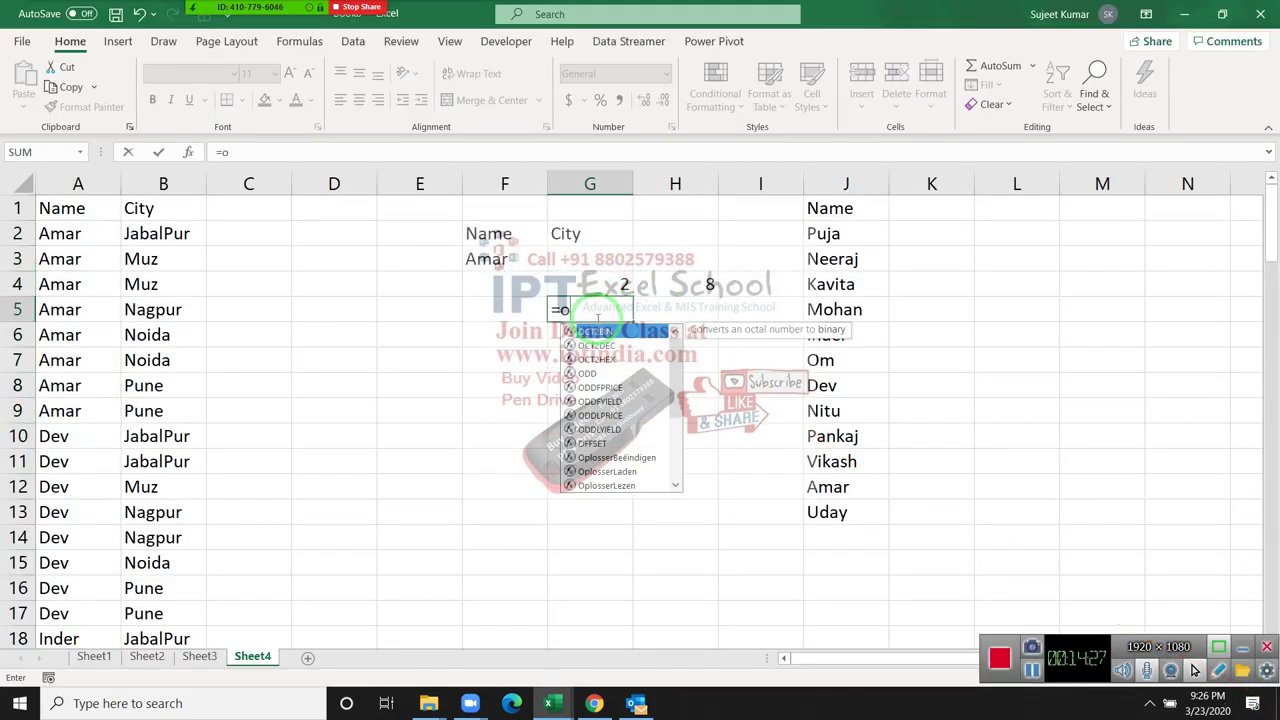
type("f")
key("Tab")
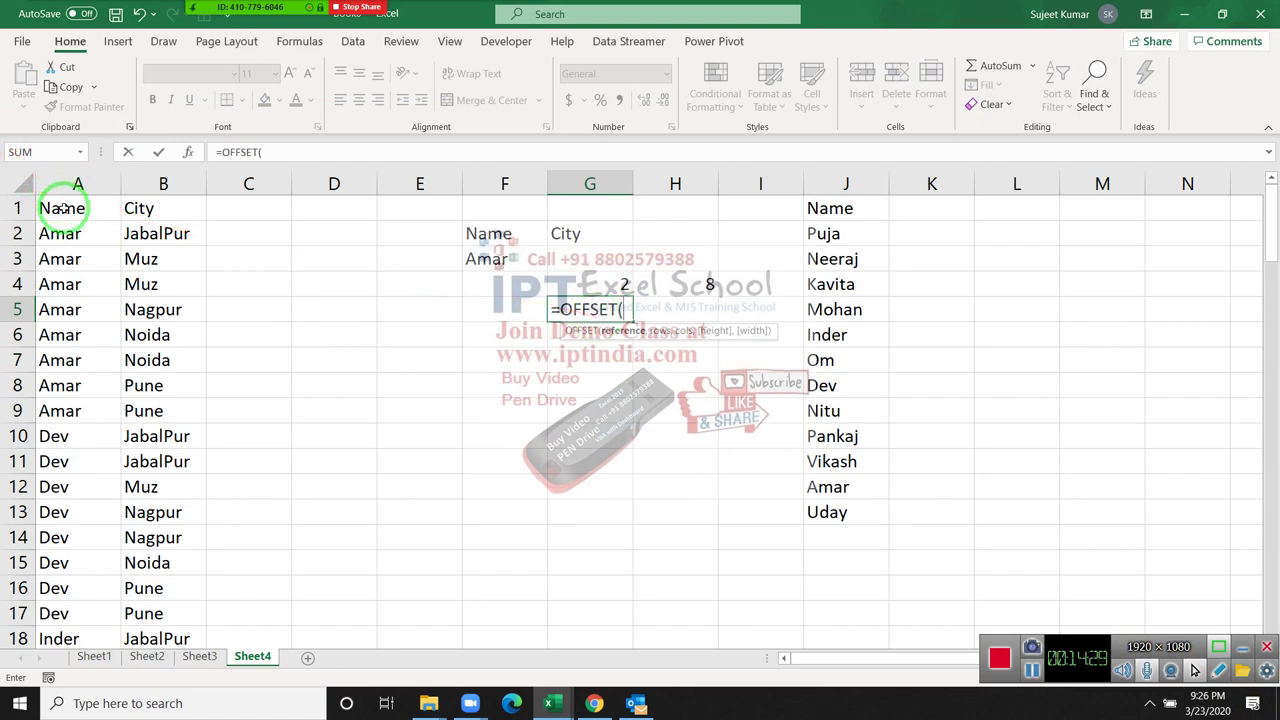
left_click(62, 207)
type(",")
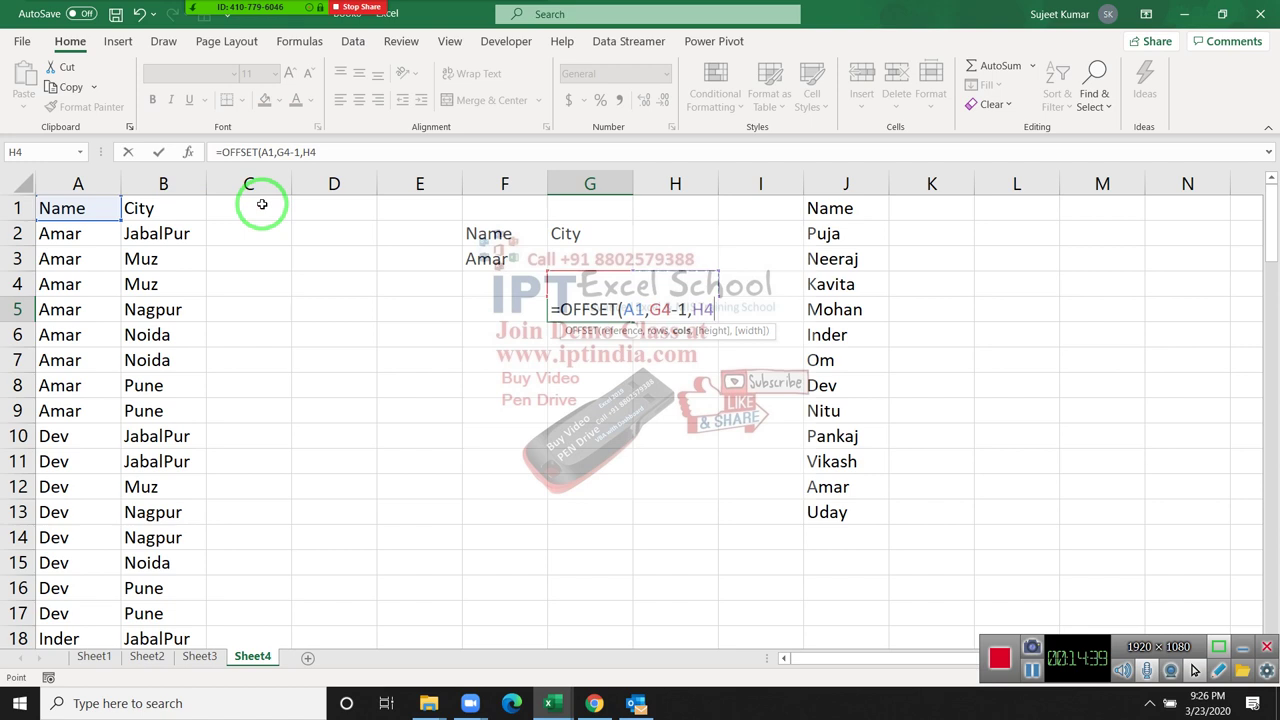
key("BackSpace")
key("BackSpace")
type("0,H4,1")
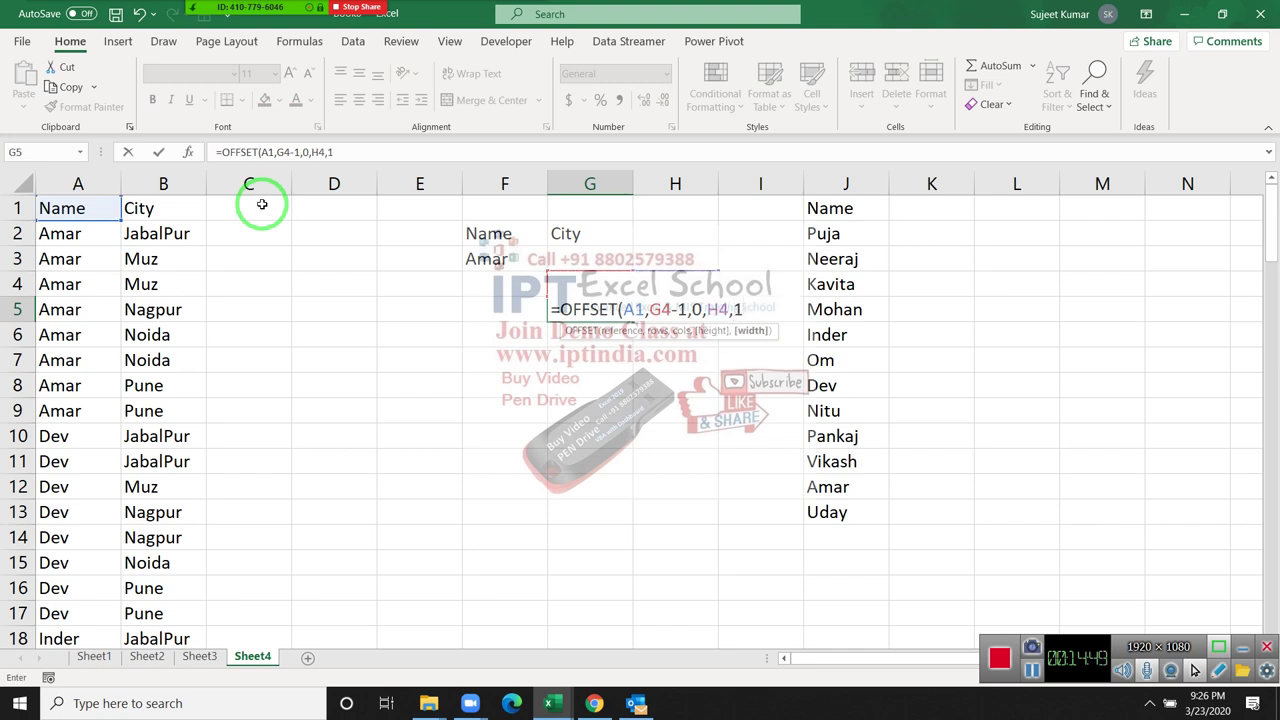
type(")")
key("Return")
key("Up")
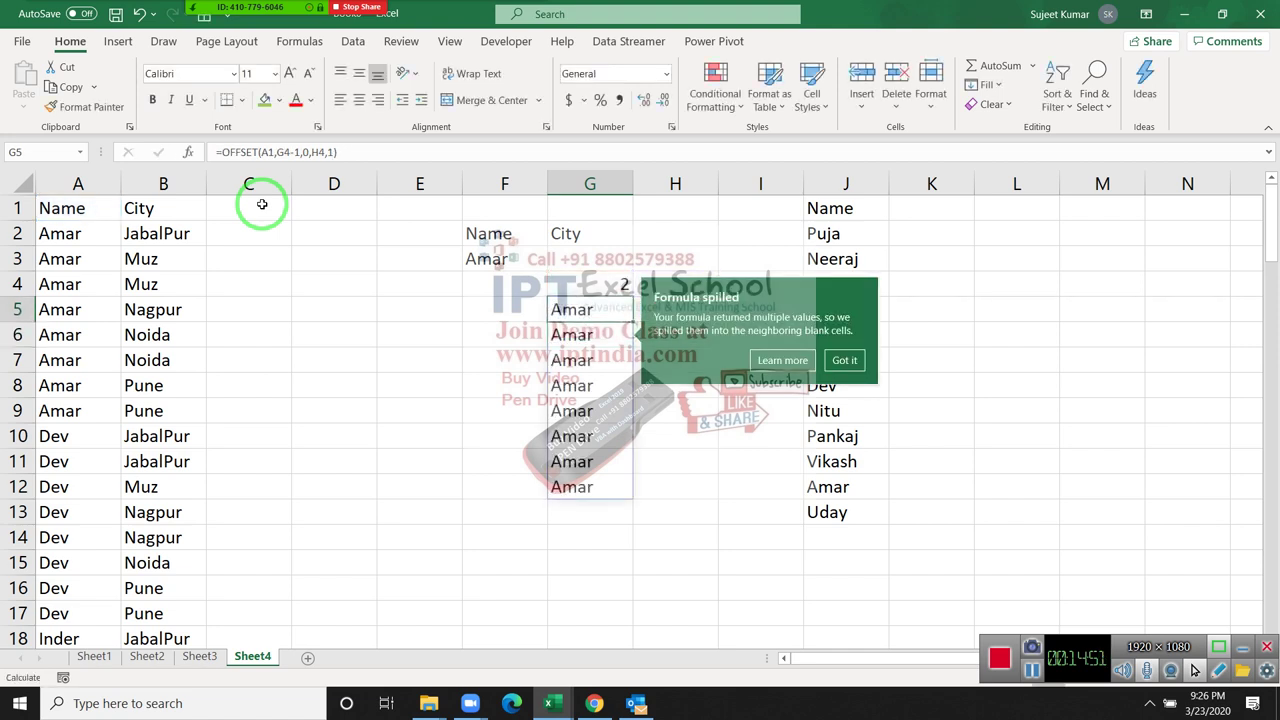
left_click(583, 445)
Step: Wrap G5's formula in SUM, accepting Excel's correction, giving =SUM(OFFSET(A1,G4-1,0,H4,1))
left_click(466, 336)
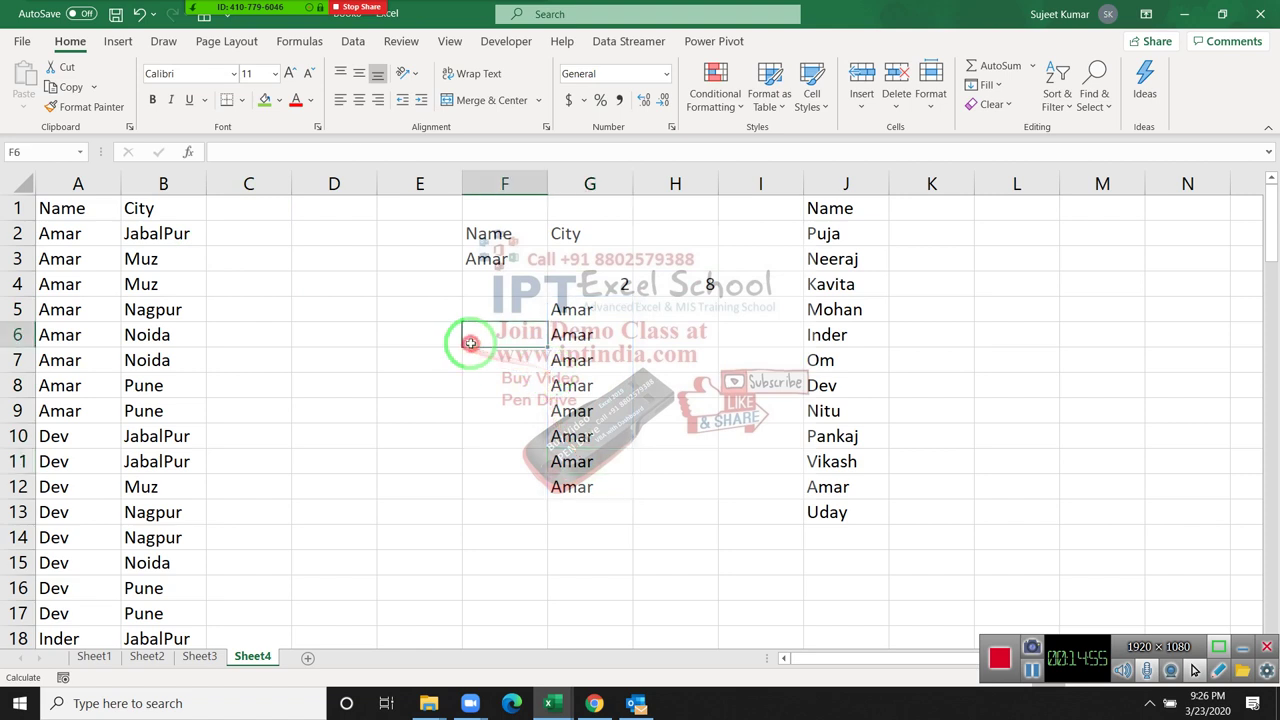
left_click(583, 311)
double_click(583, 311)
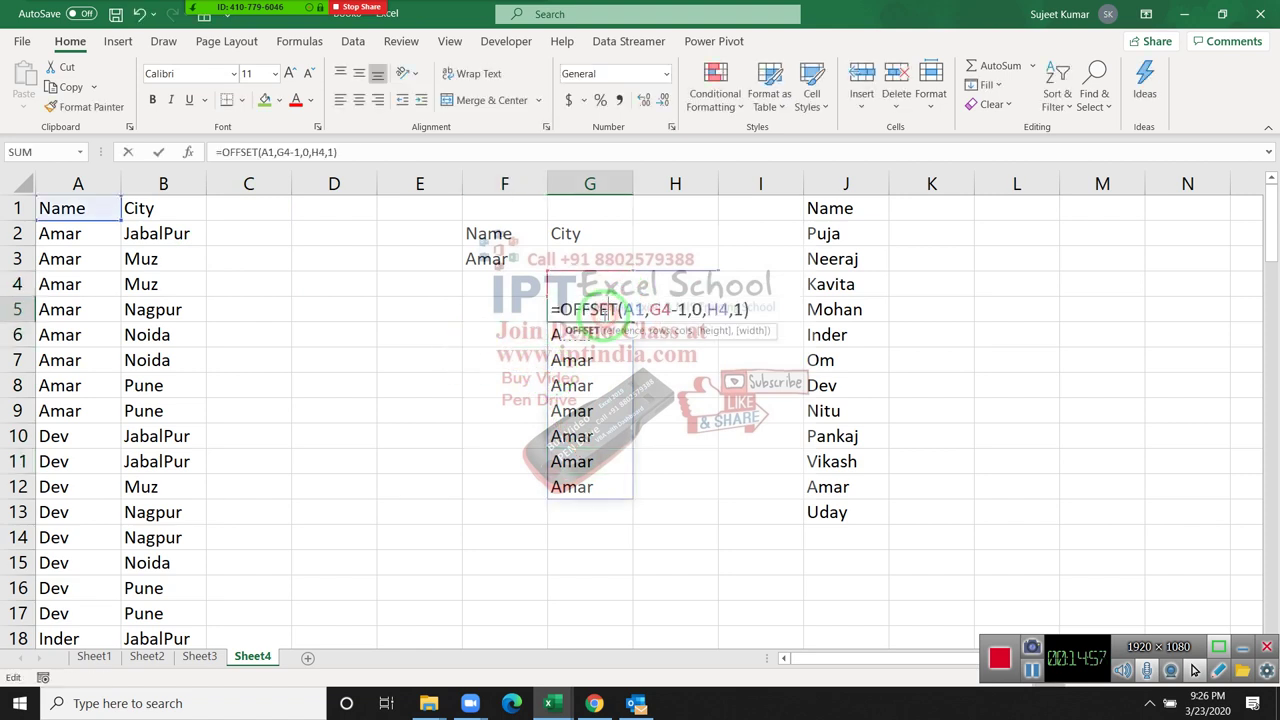
left_click(563, 306)
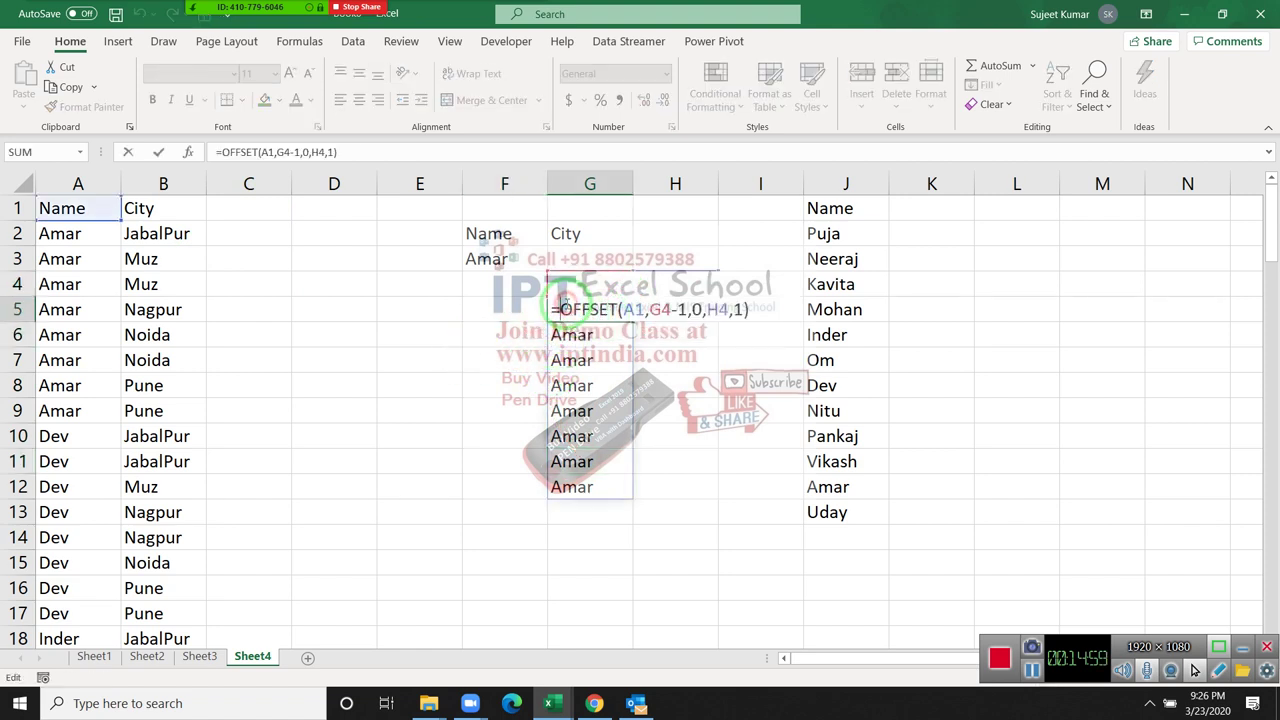
type("s")
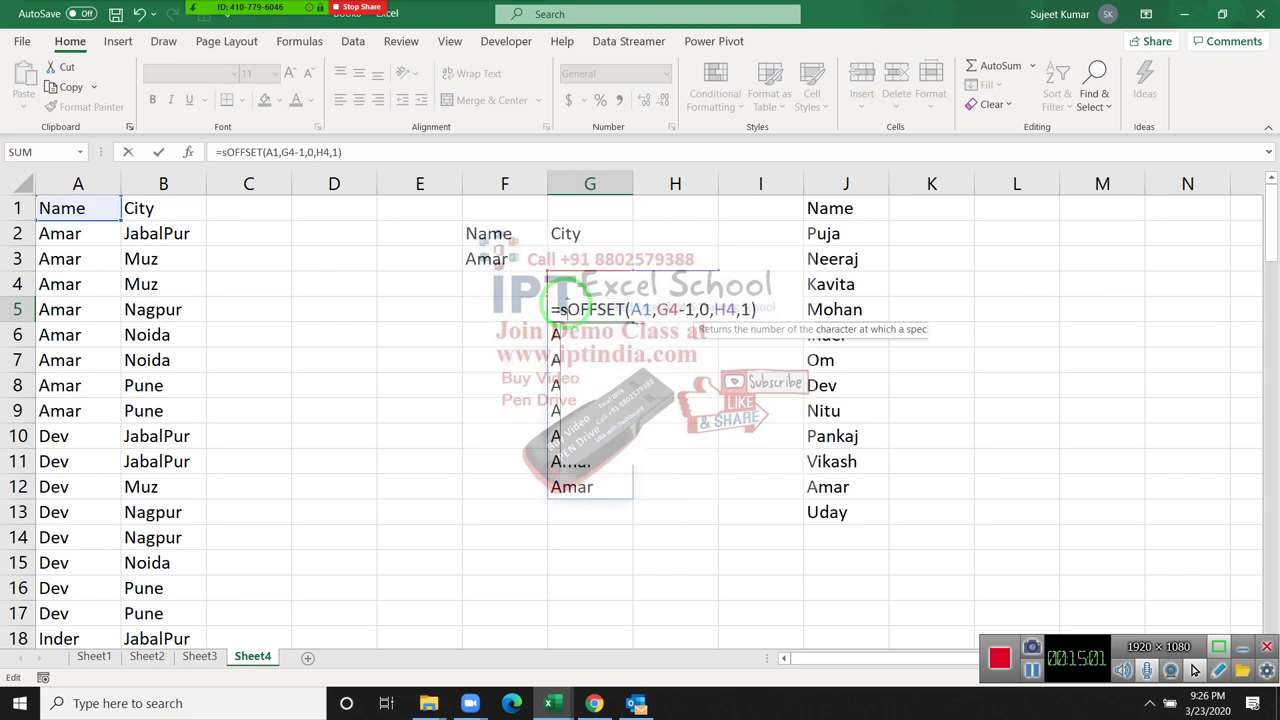
type("um")
key("Tab")
key("Return")
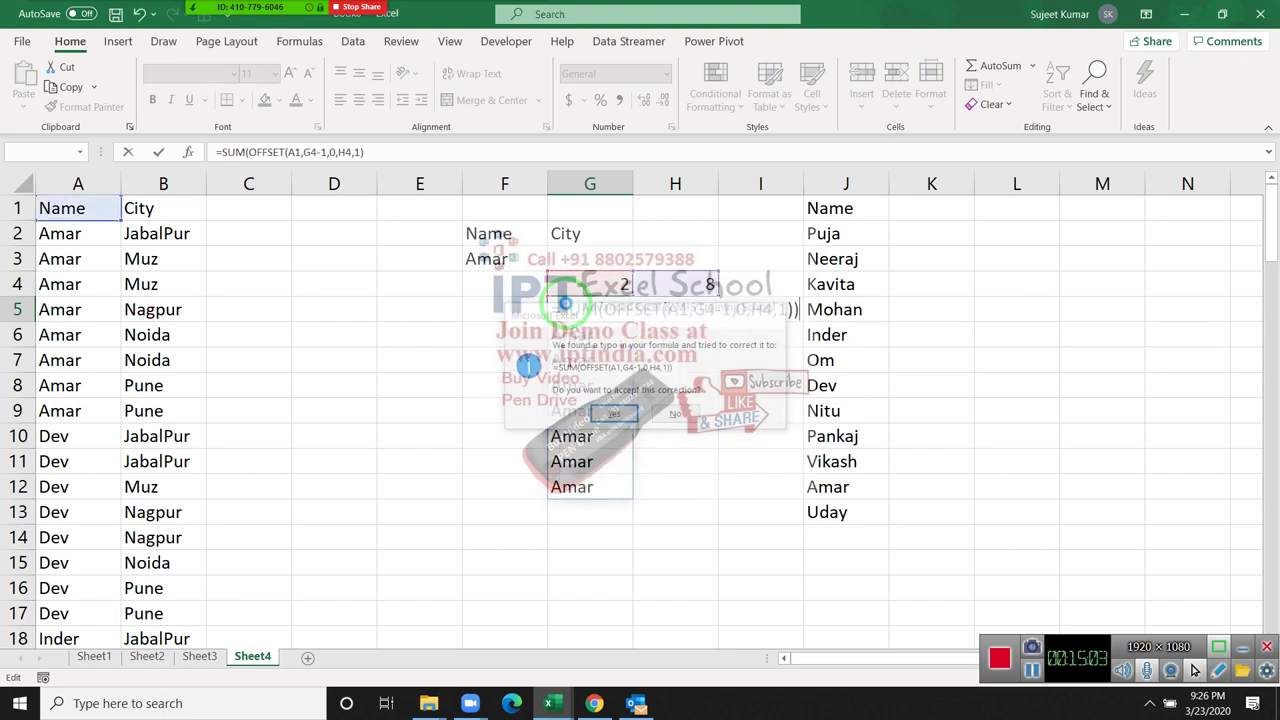
key("Return")
mouse_move(550, 294)
left_mouse_down()
mouse_move(937, 352)
mouse_move(968, 113)
left_mouse_up()
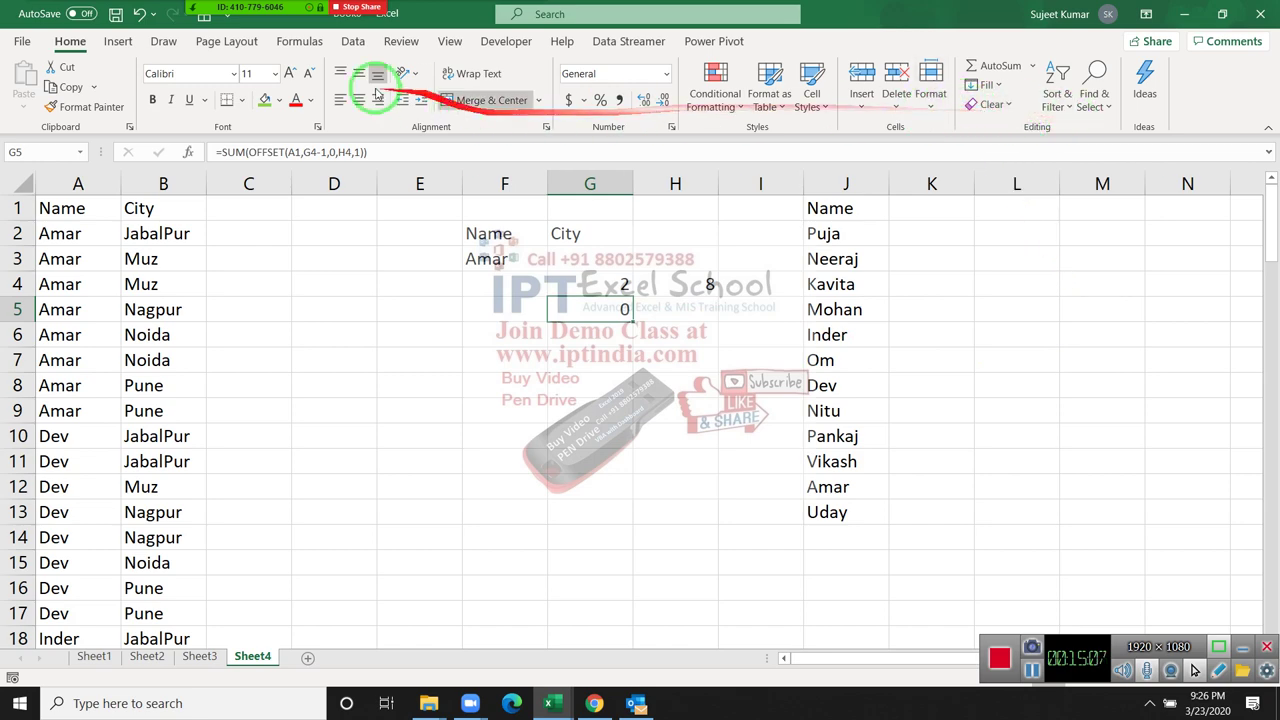
Step: Evaluate G5's formula one step, reducing G4-1 to 1 in SUM(OFFSET($A$1,1,0,H4,1))
left_click(360, 48)
left_click_drag(365, 57, 310, 42)
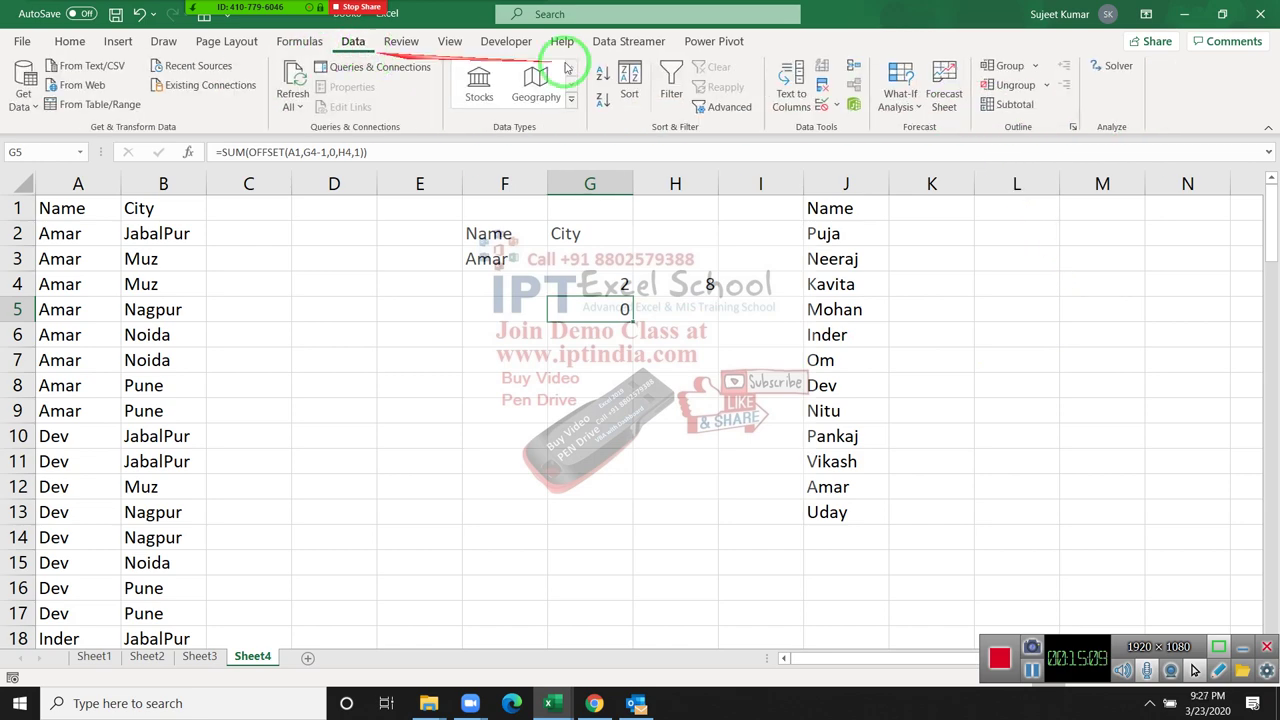
left_click(300, 41)
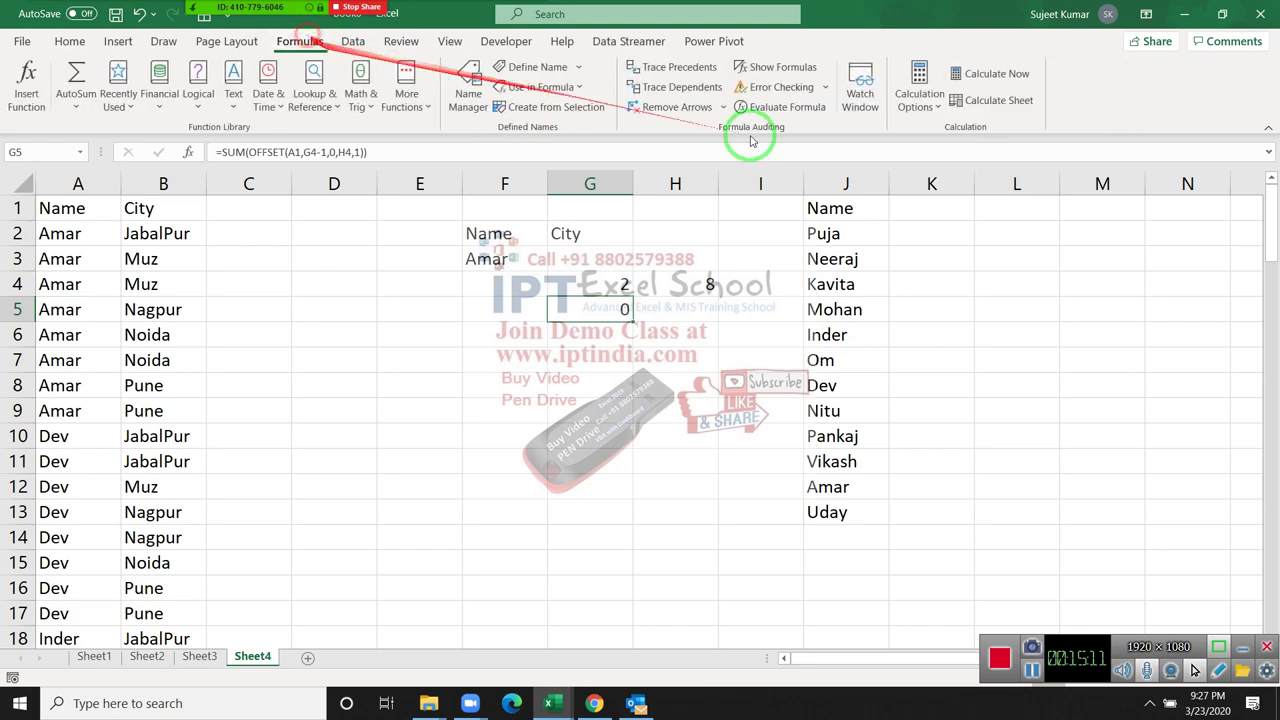
left_click(787, 107)
left_click_drag(660, 180, 1025, 236)
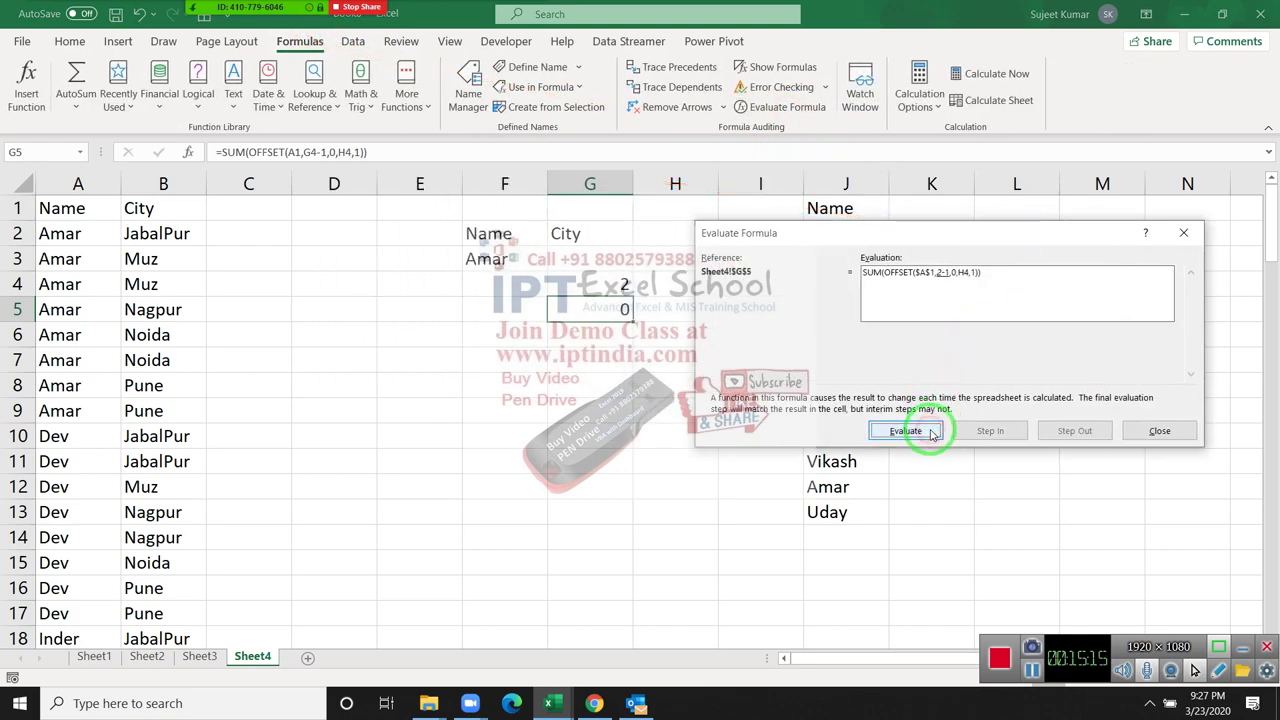
left_click(906, 431)
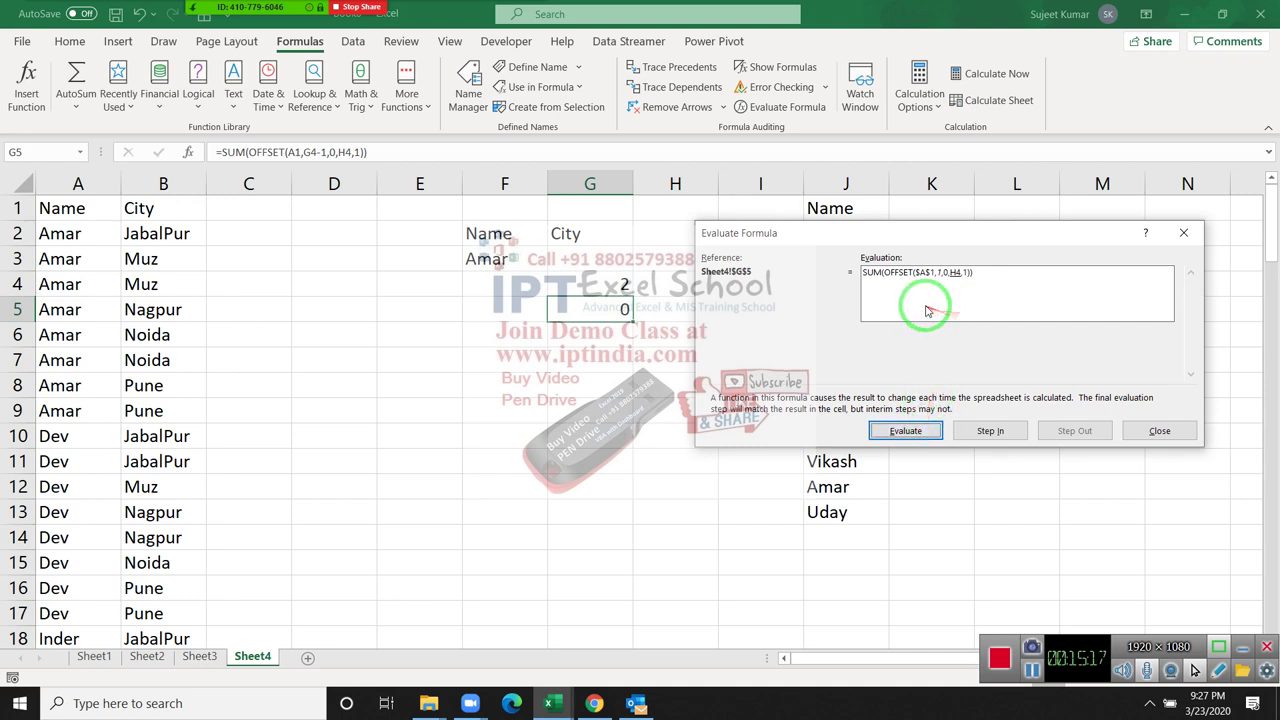
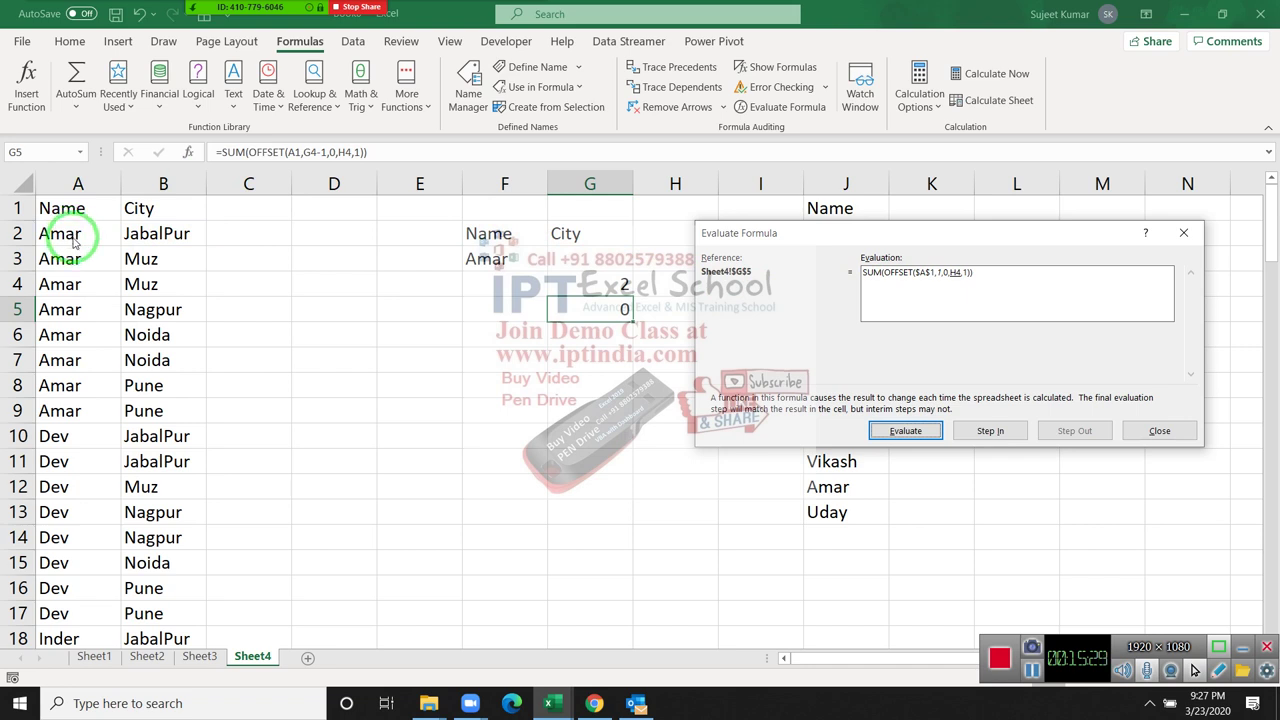
Step: Step G5's formula through H4=8 and $A$2:$A$9 to result 0, then restart and close the evaluator
left_click(900, 430)
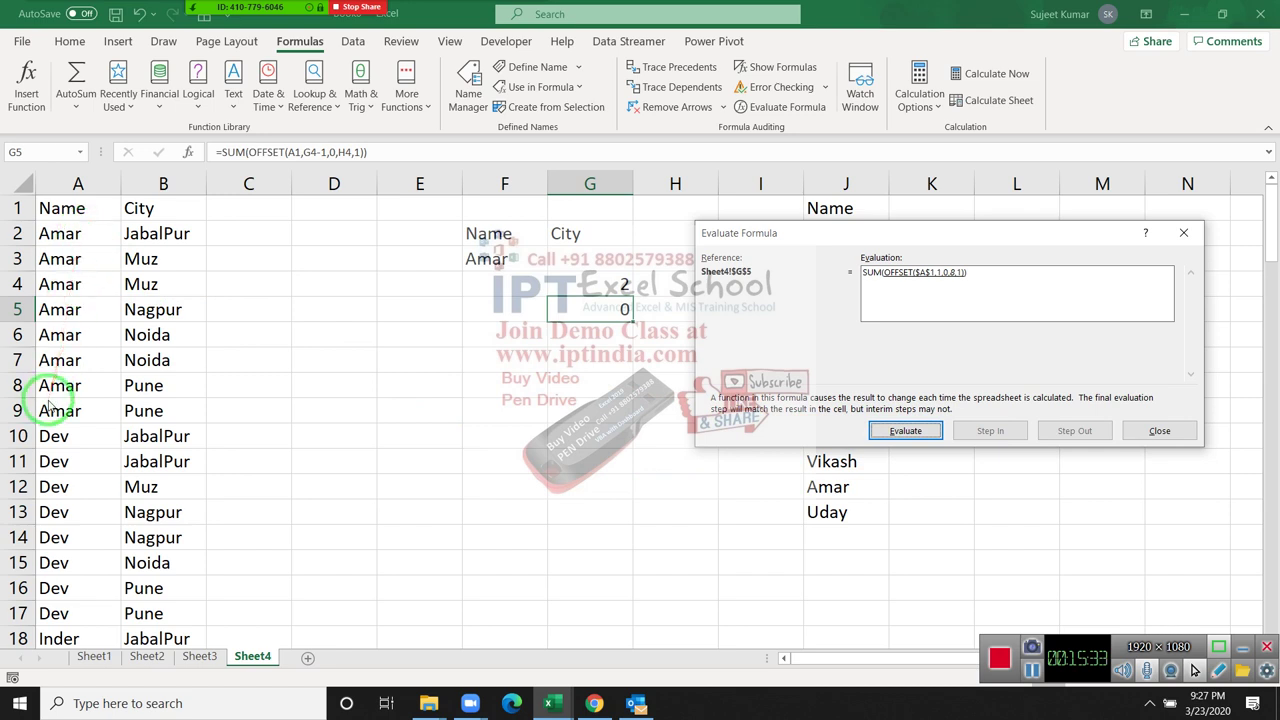
left_click(900, 431)
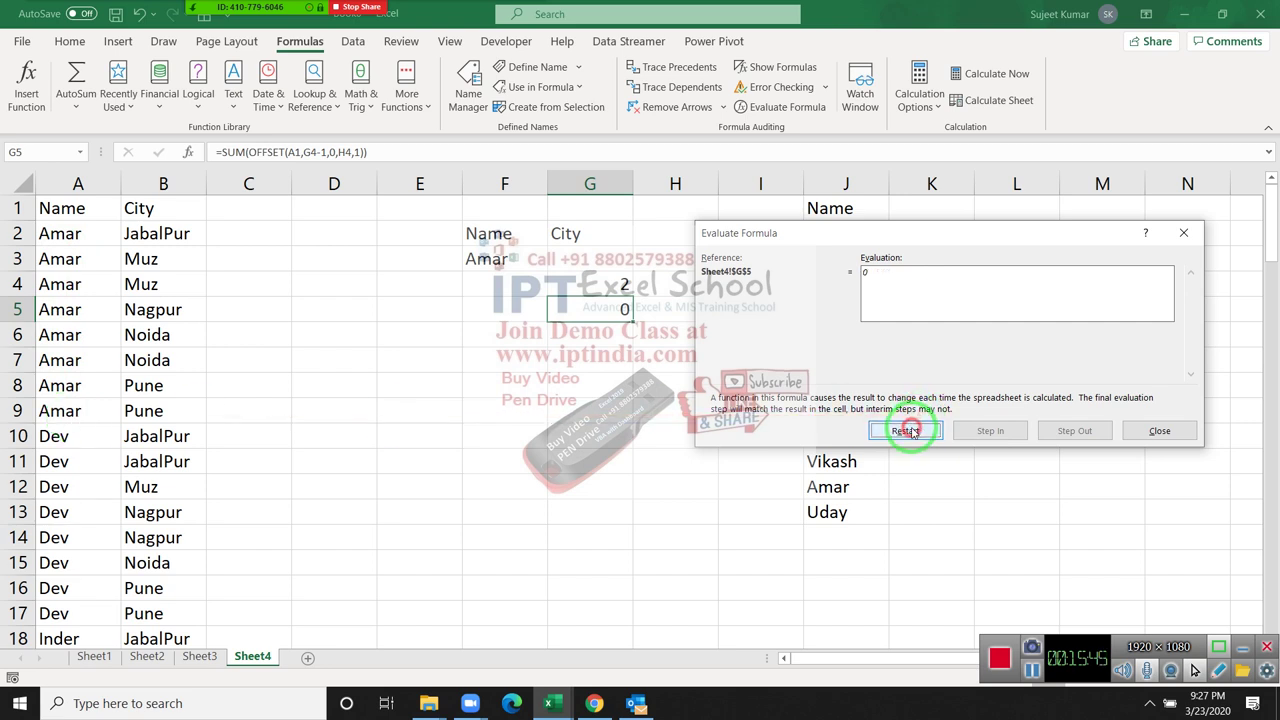
left_click(908, 432)
key("Escape")
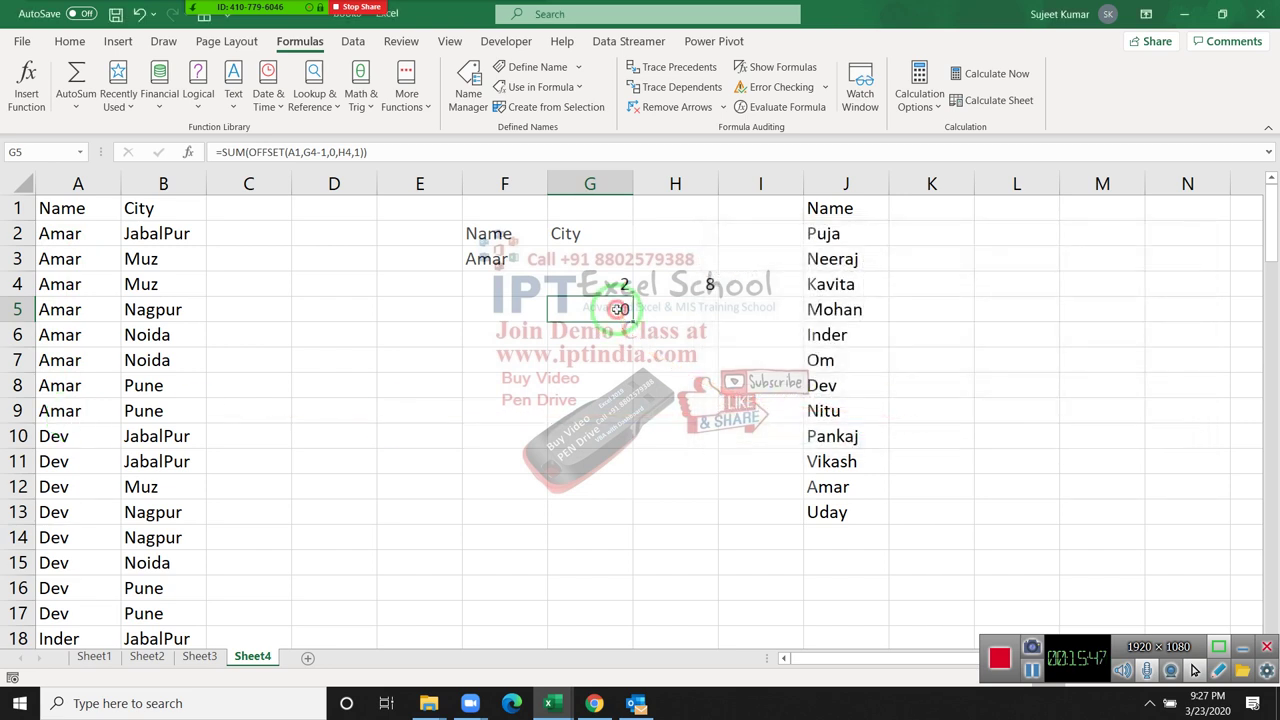
double_click(619, 309)
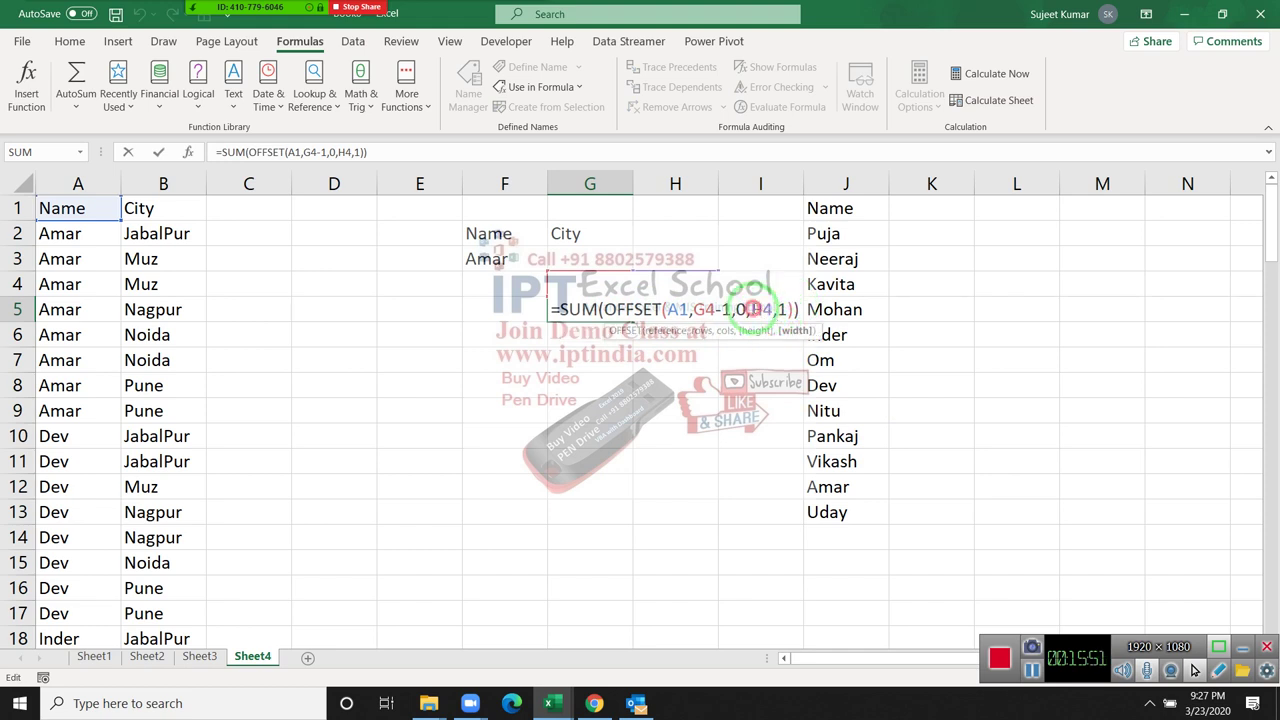
double_click(782, 309)
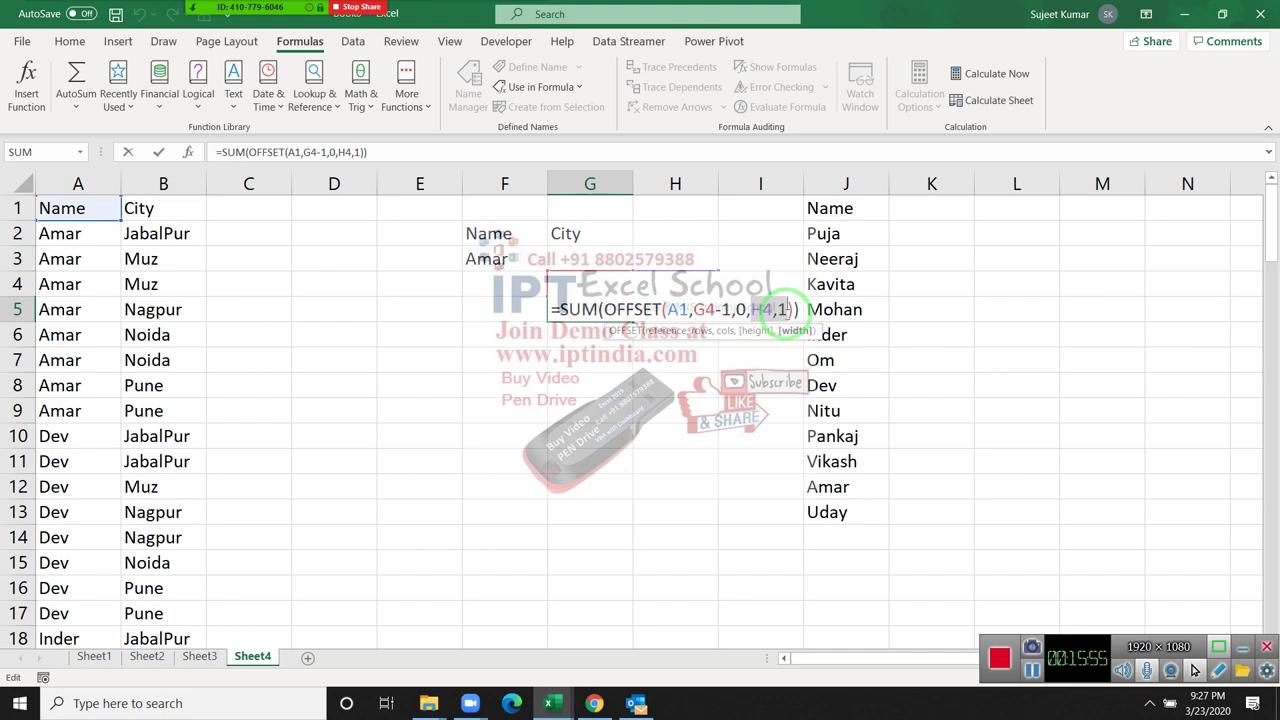
double_click(762, 309)
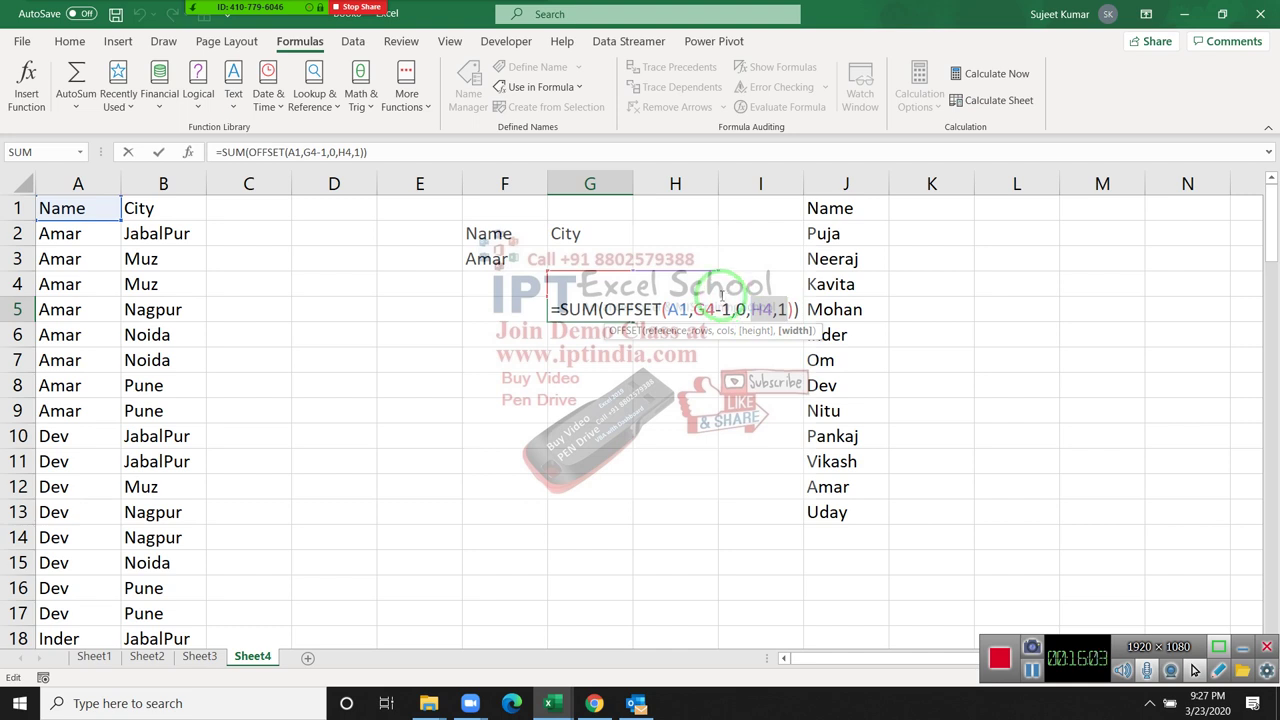
key("ctrl+Return")
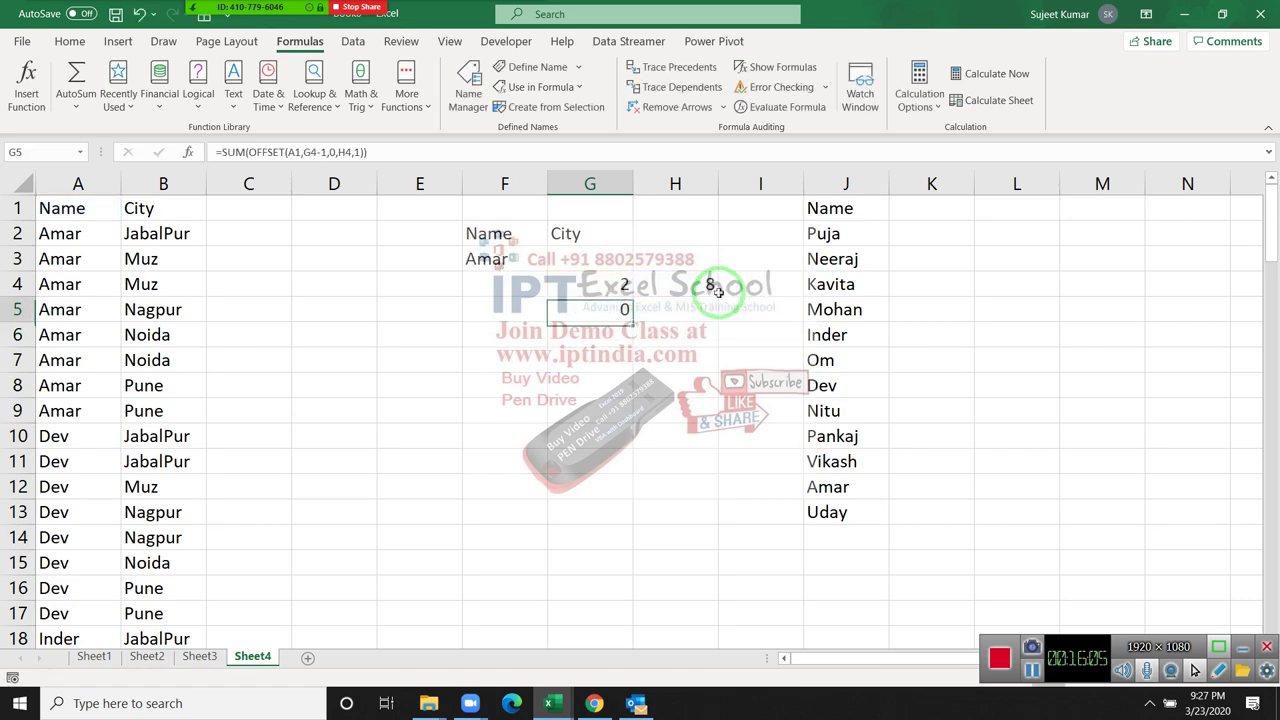
left_click(760, 106)
left_click(545, 378)
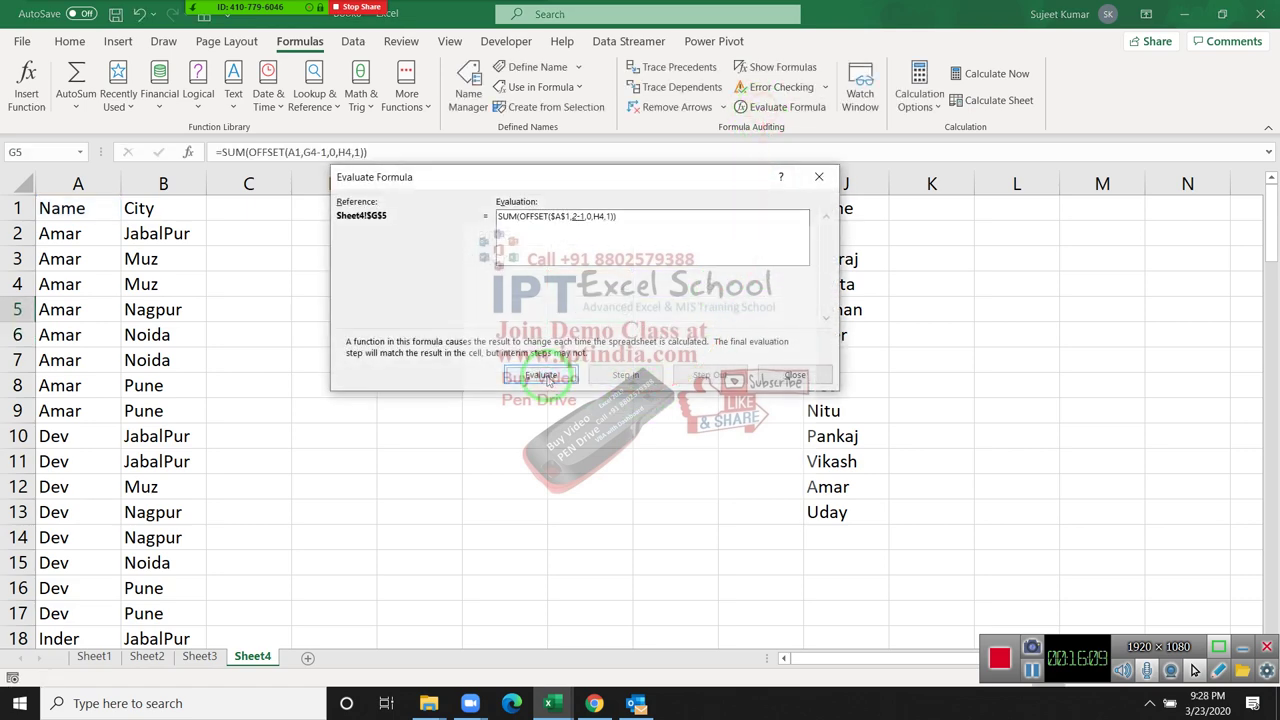
left_click(547, 378)
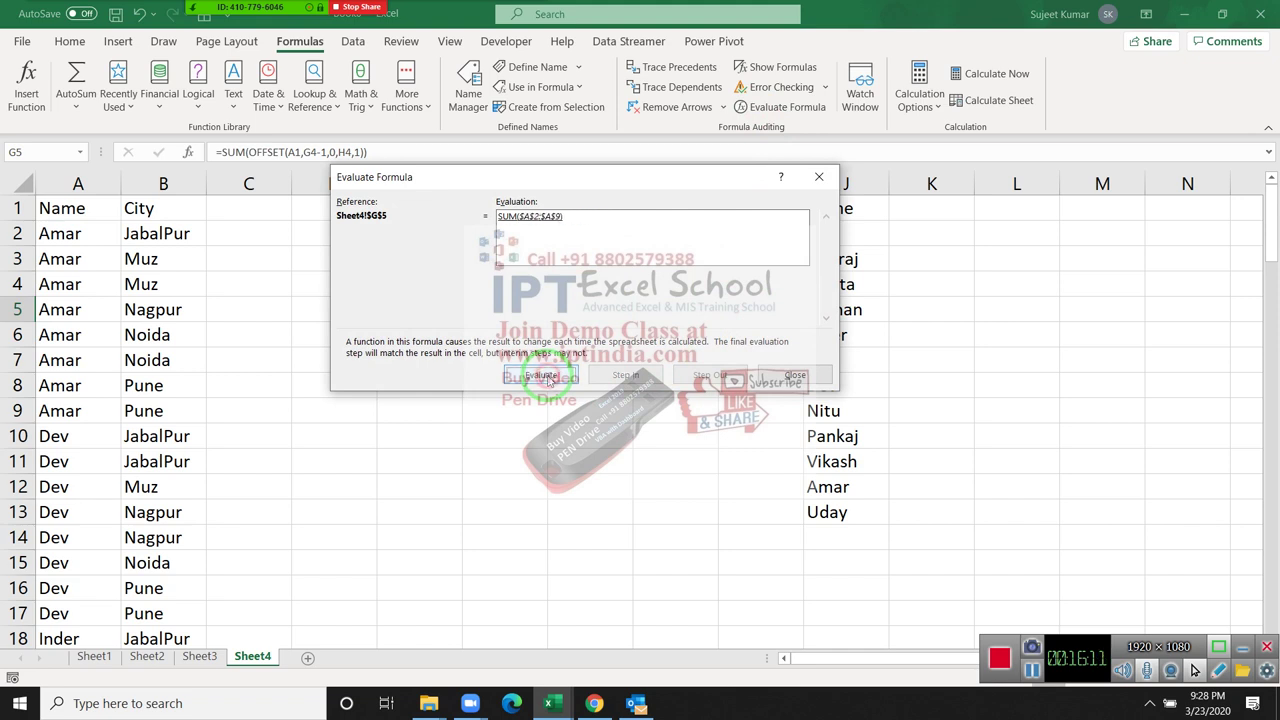
left_click(794, 375)
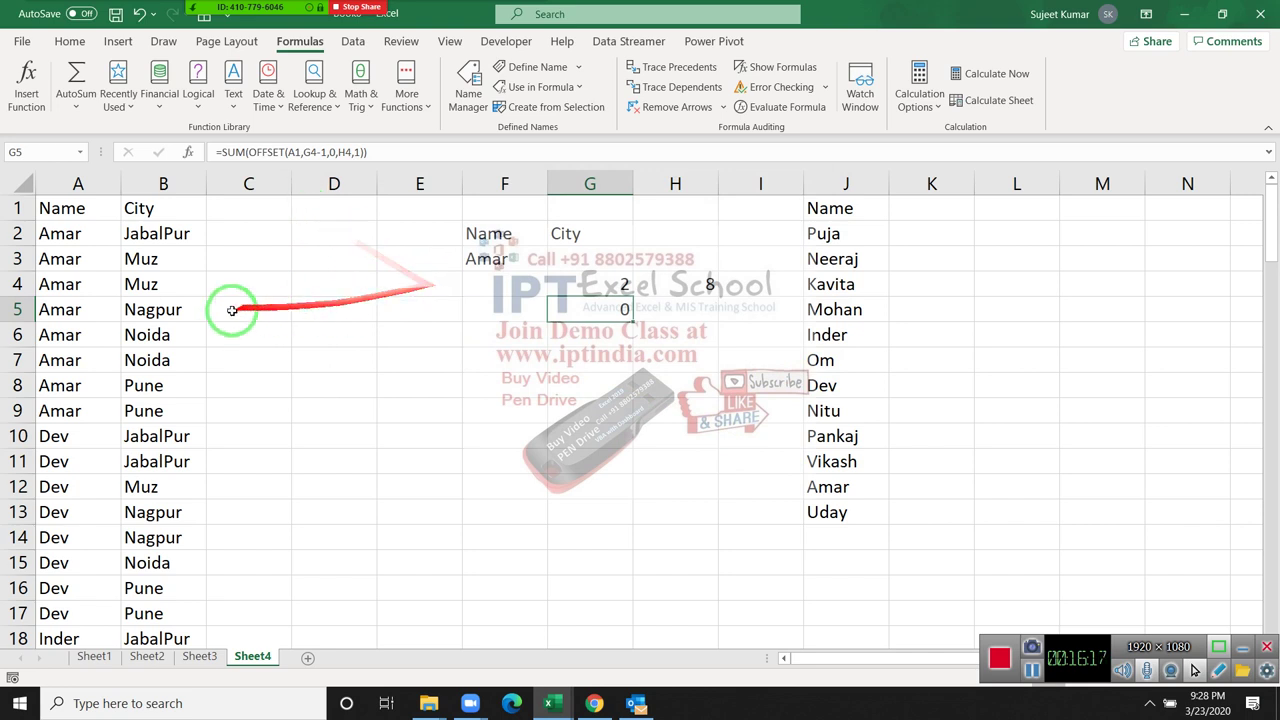
left_click(486, 259)
left_click_drag(60, 233, 62, 412)
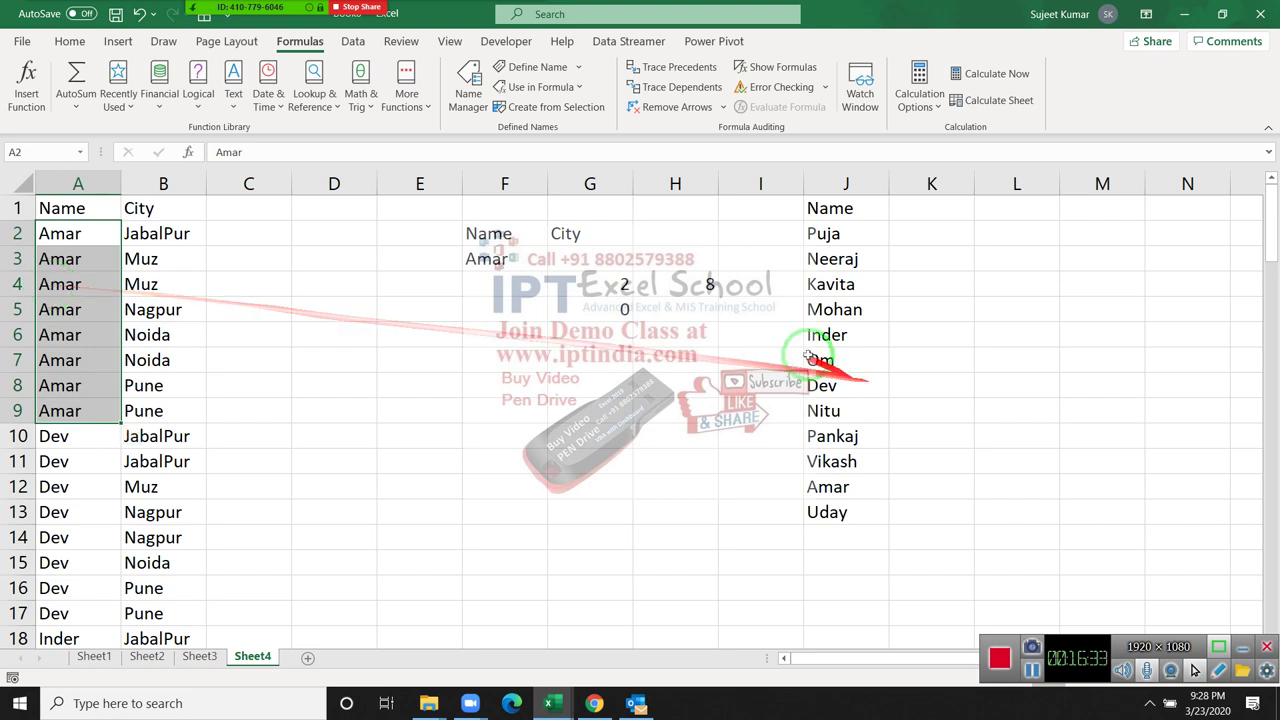
left_click(505, 258)
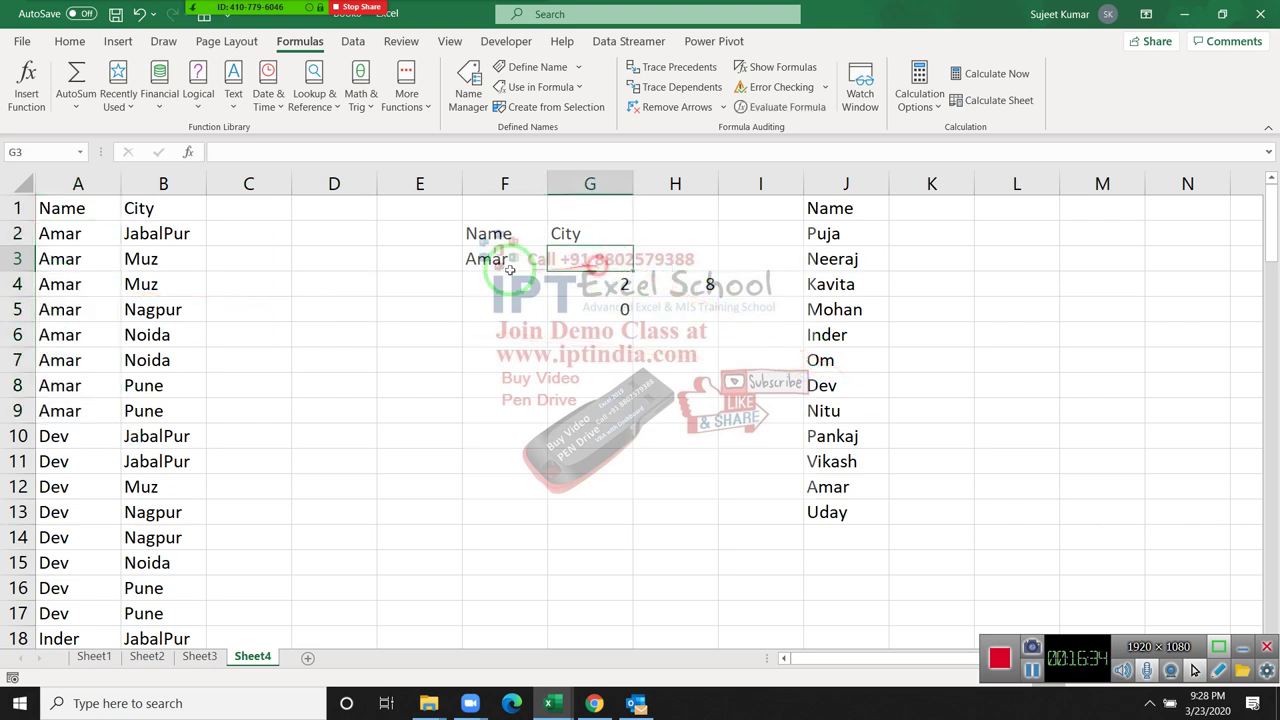
left_click(592, 256)
left_click_drag(851, 238, 818, 507)
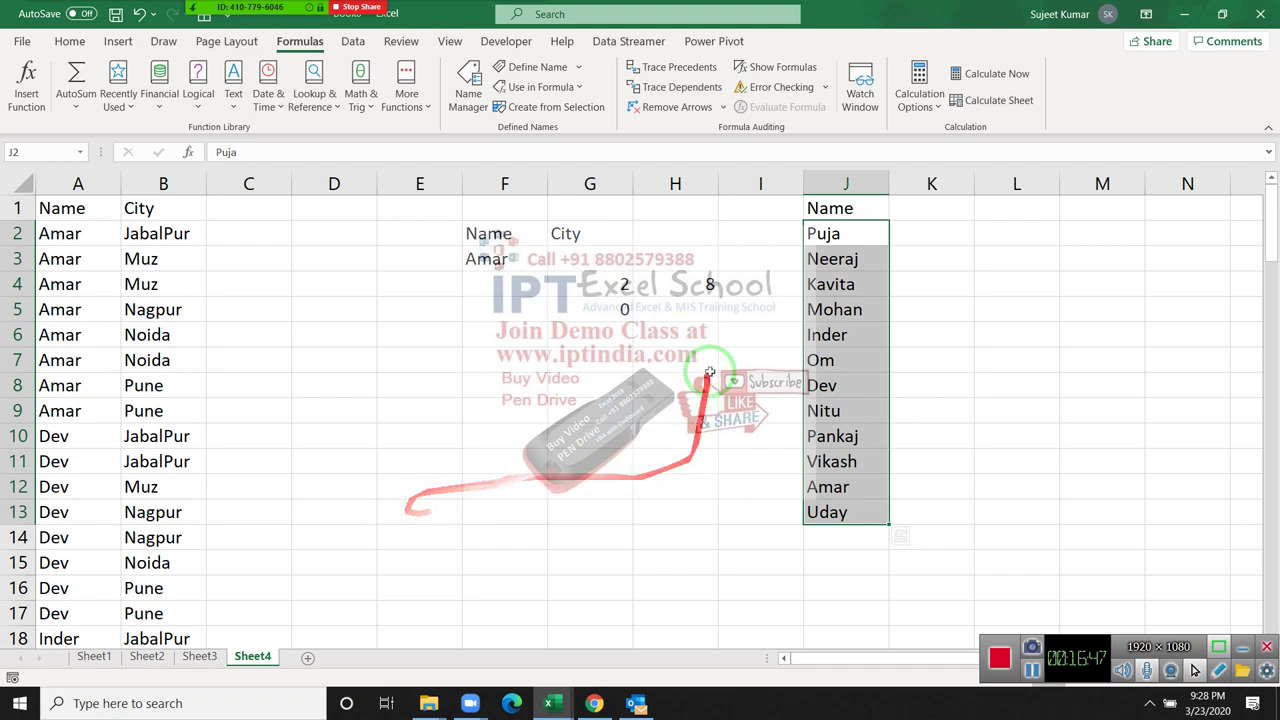
double_click(605, 283)
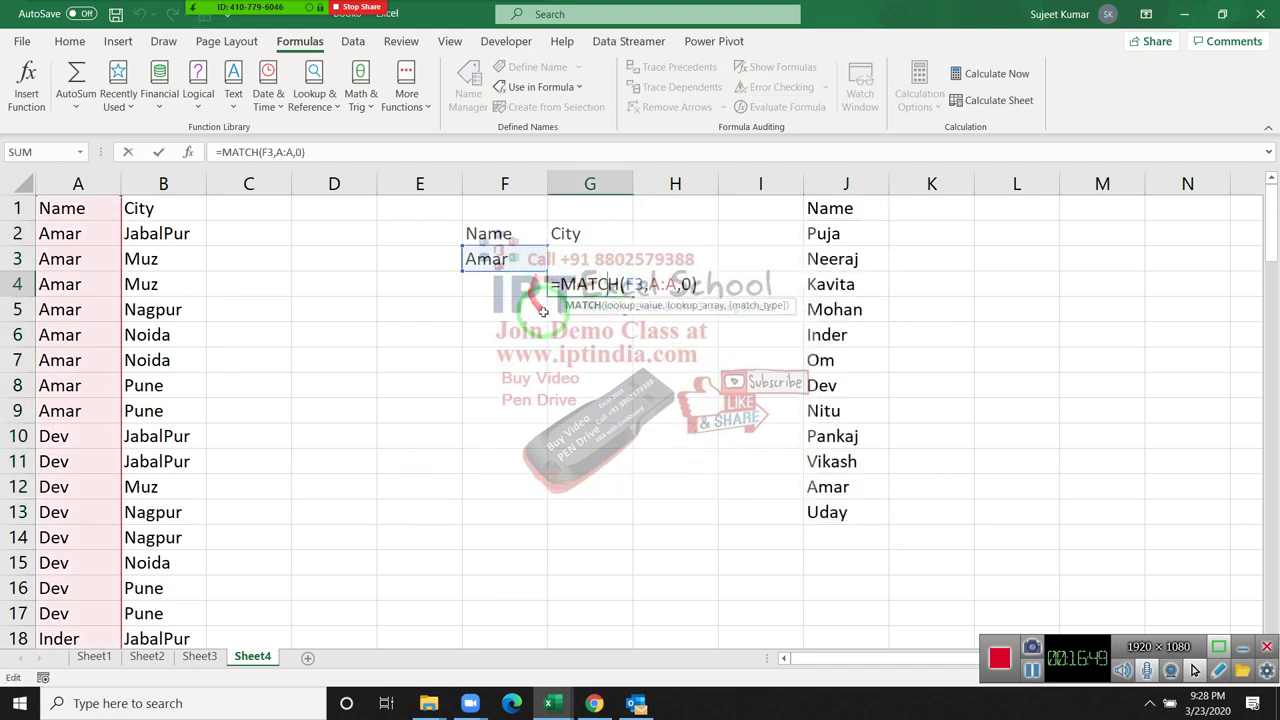
left_click(77, 235)
type("=COUNTIF(A:A,F3)")
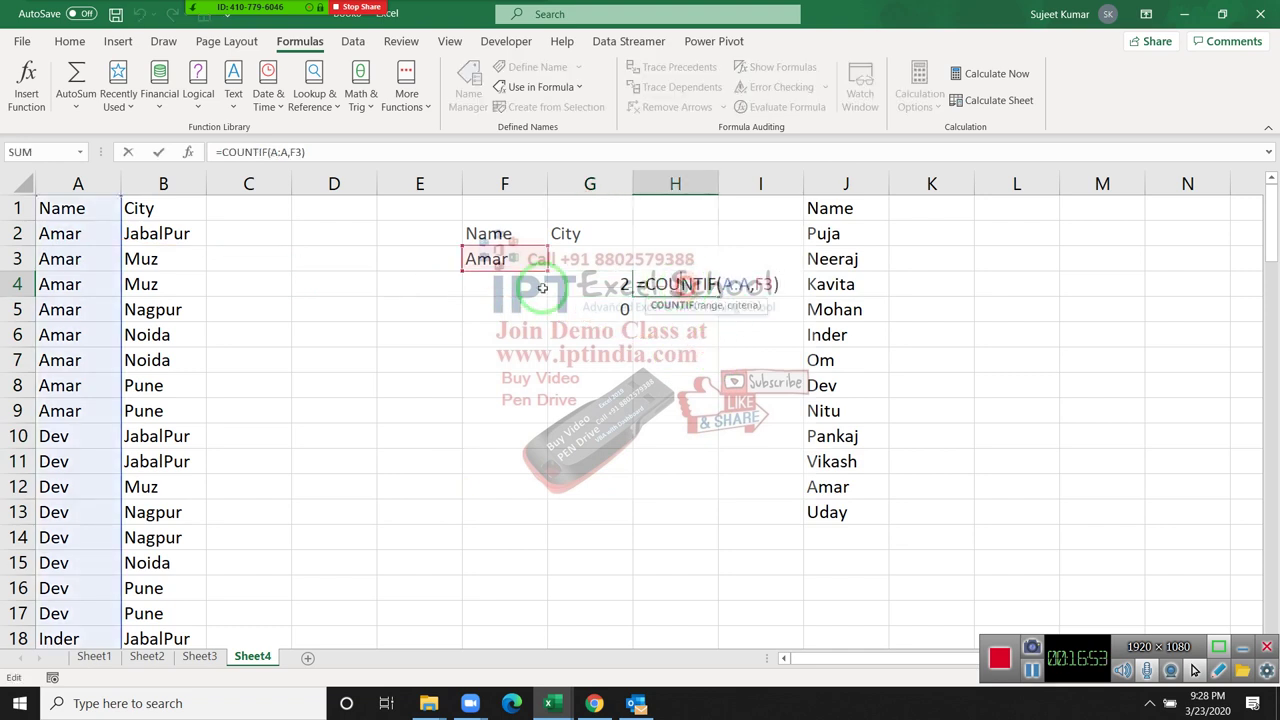
key("ctrl+Return")
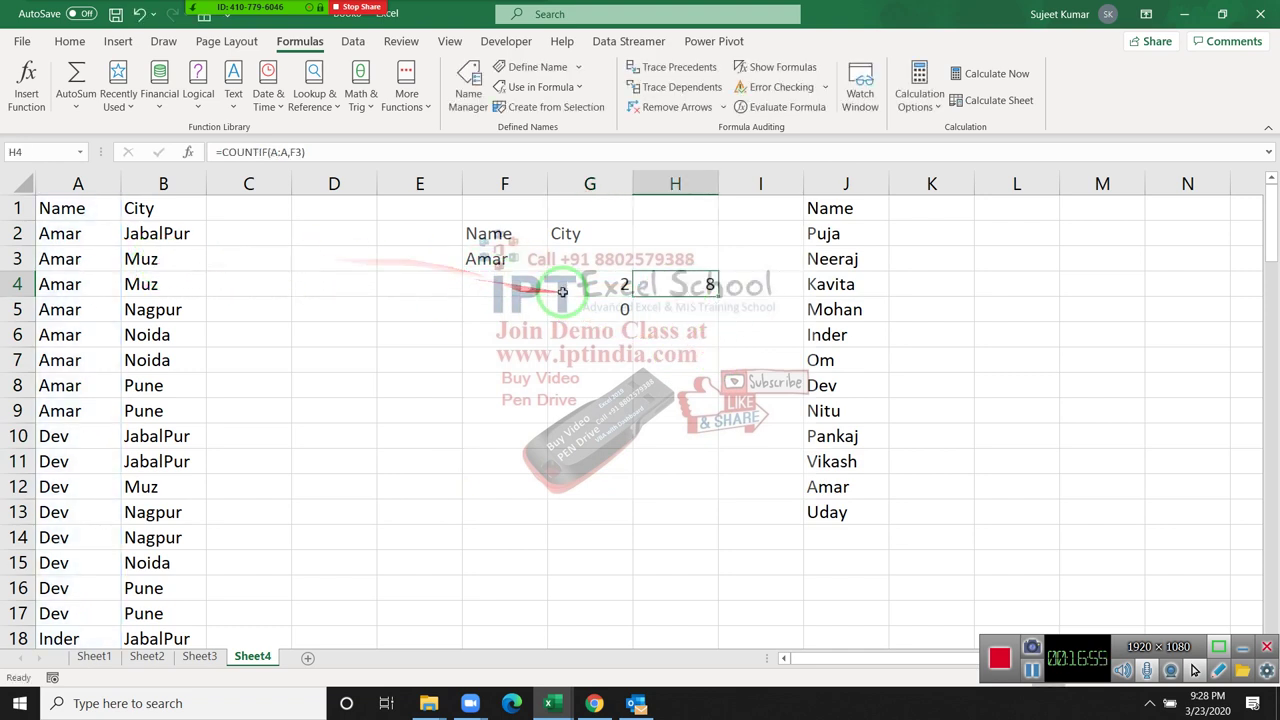
left_click(45, 232)
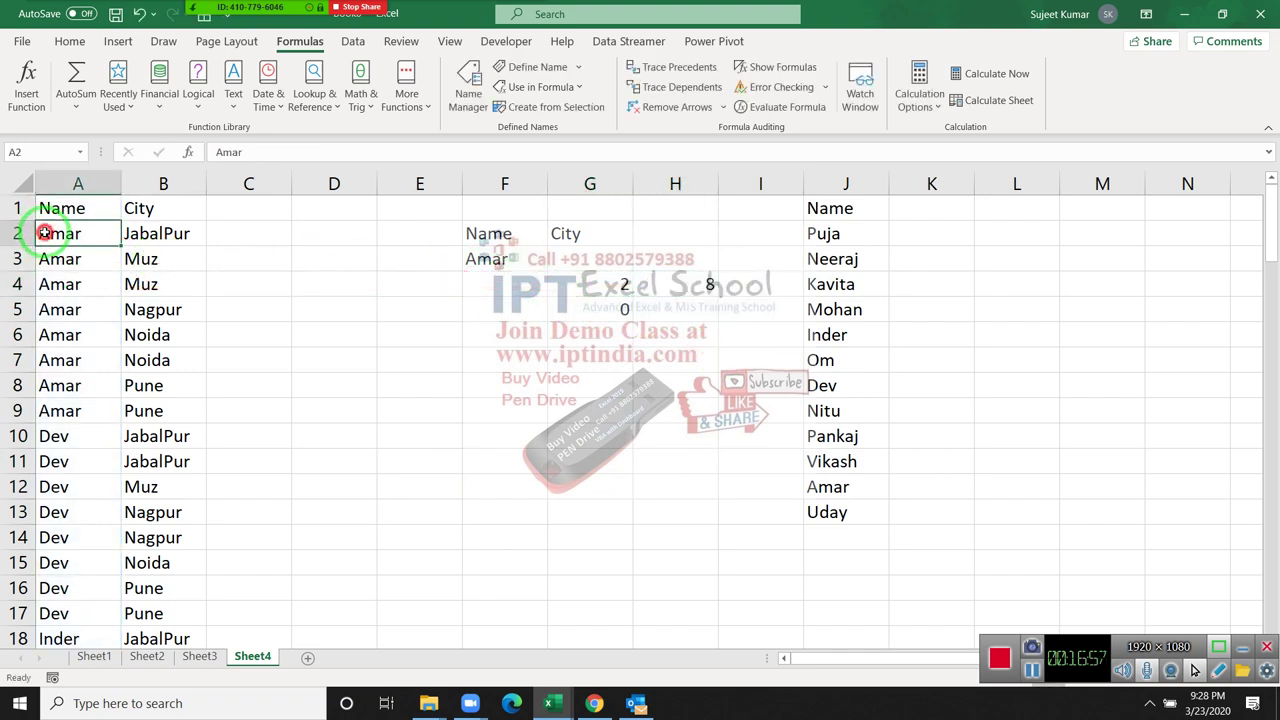
left_click_drag(45, 232, 52, 410)
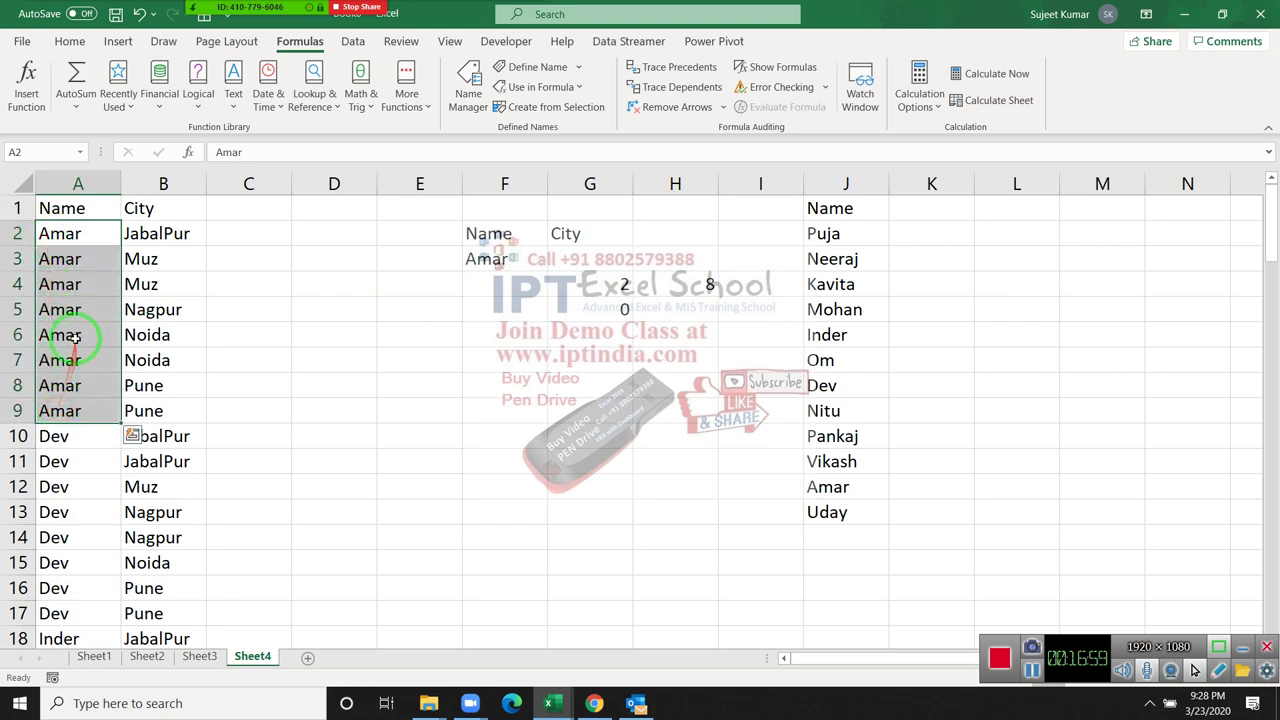
Step: Choose Dev from F3's name dropdown and highlight Dev's rows A10:A17
left_click(505, 259)
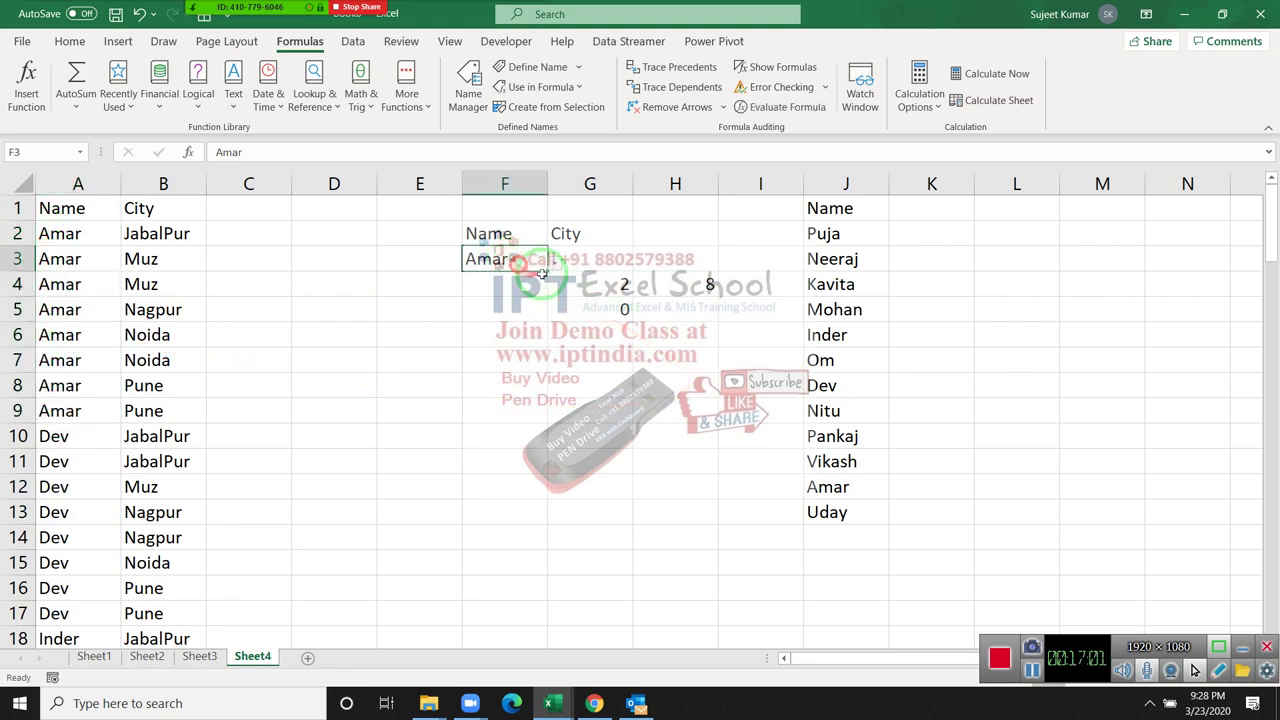
left_click(553, 262)
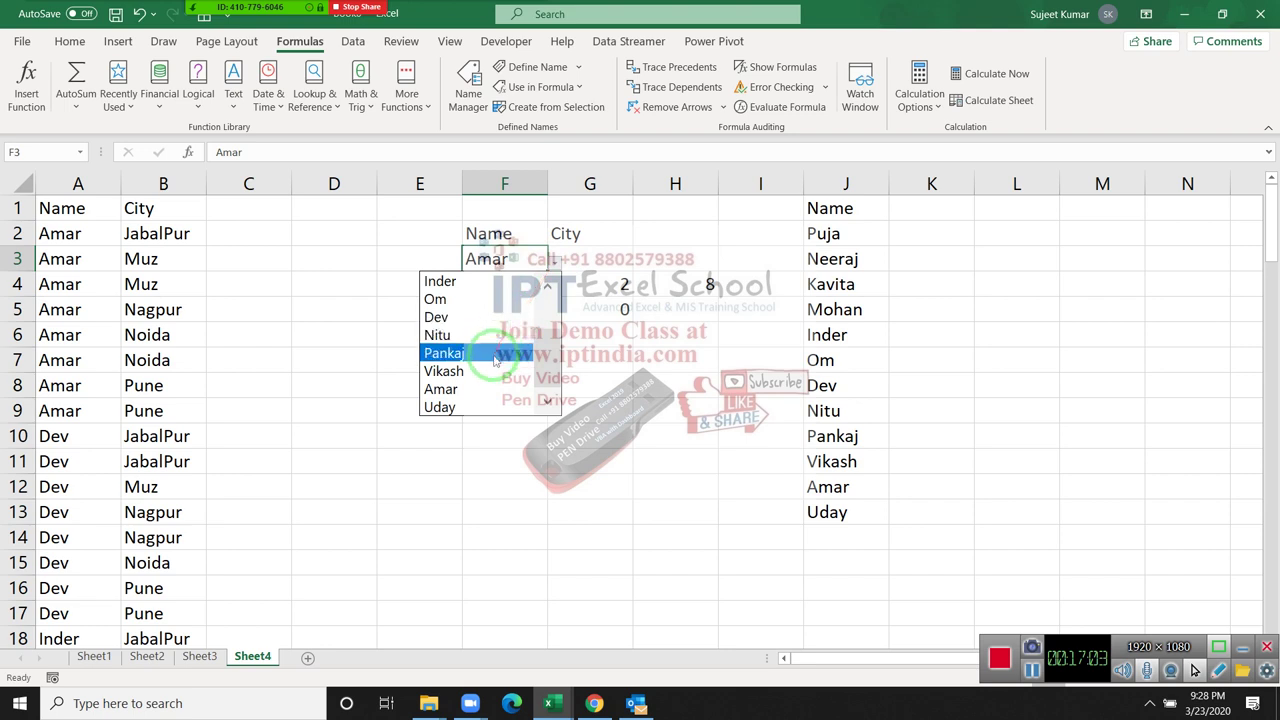
left_click(468, 318)
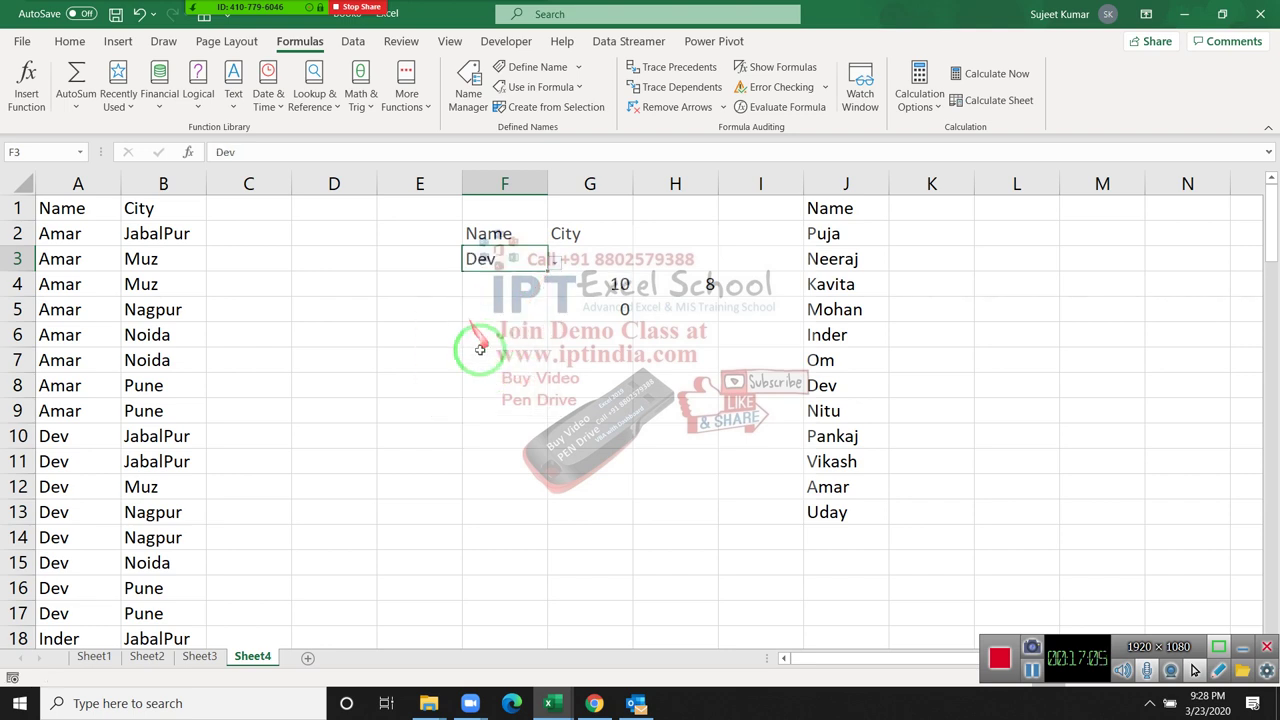
left_click_drag(84, 429, 84, 598)
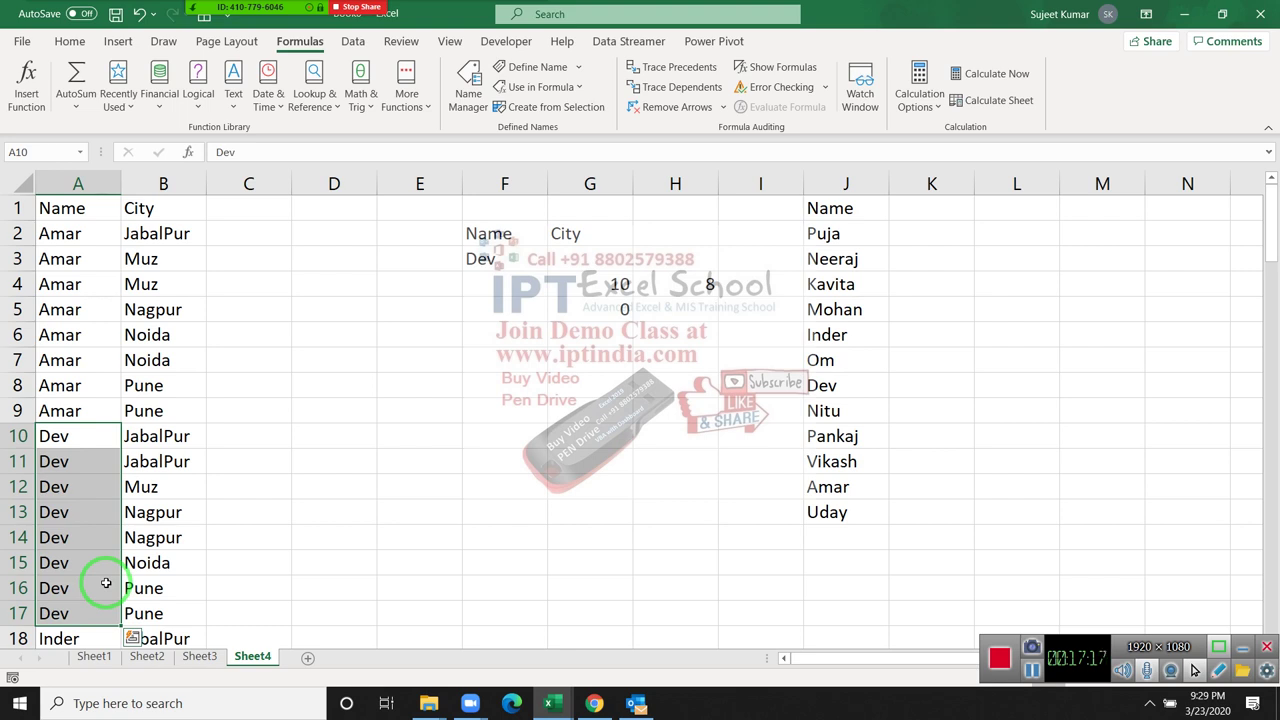
Step: Evaluate G5's formula with G4=10 until it resolves to SUM($A$10:$A$17), then close the evaluator
left_click(600, 312)
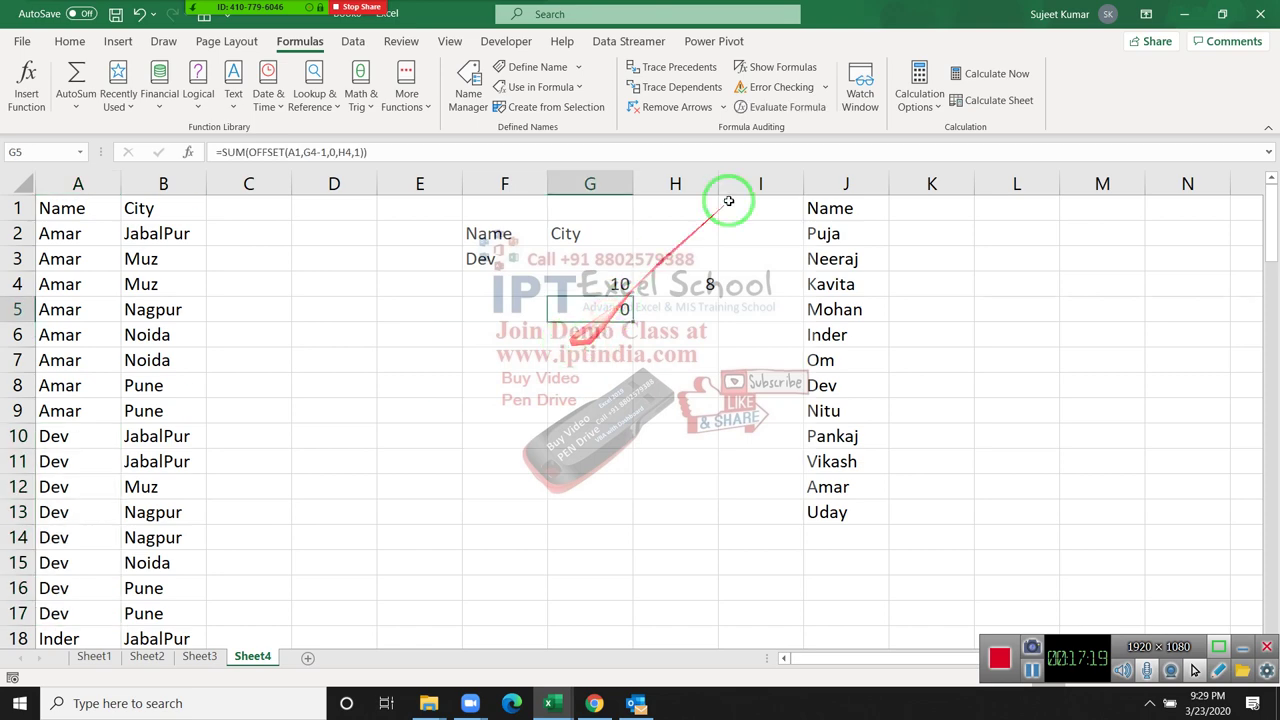
left_click(760, 112)
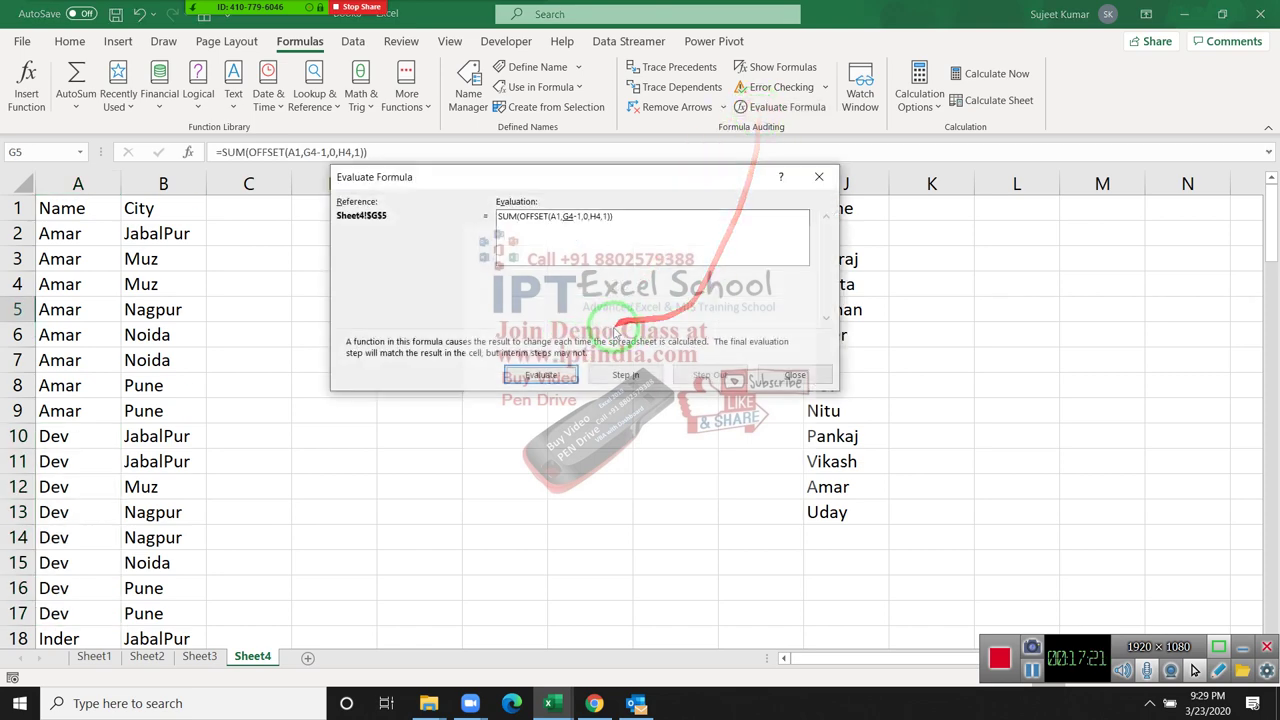
left_click_drag(591, 177, 600, 327)
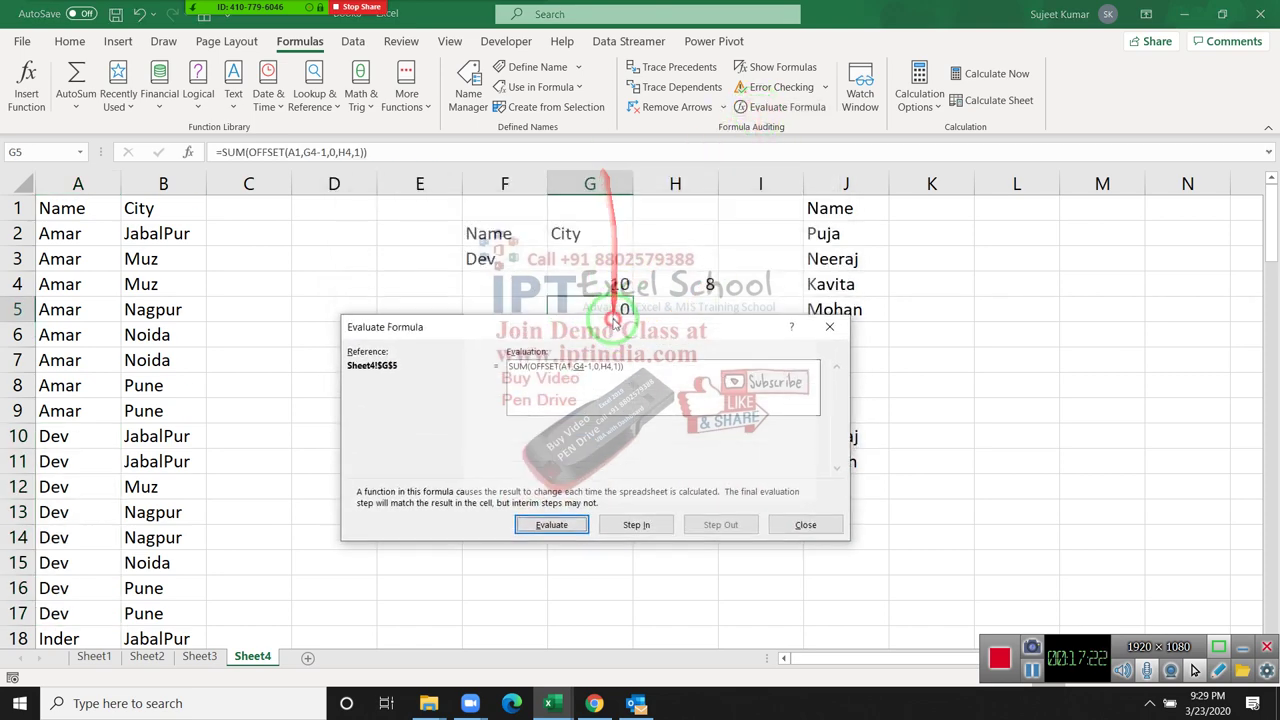
left_click(548, 527)
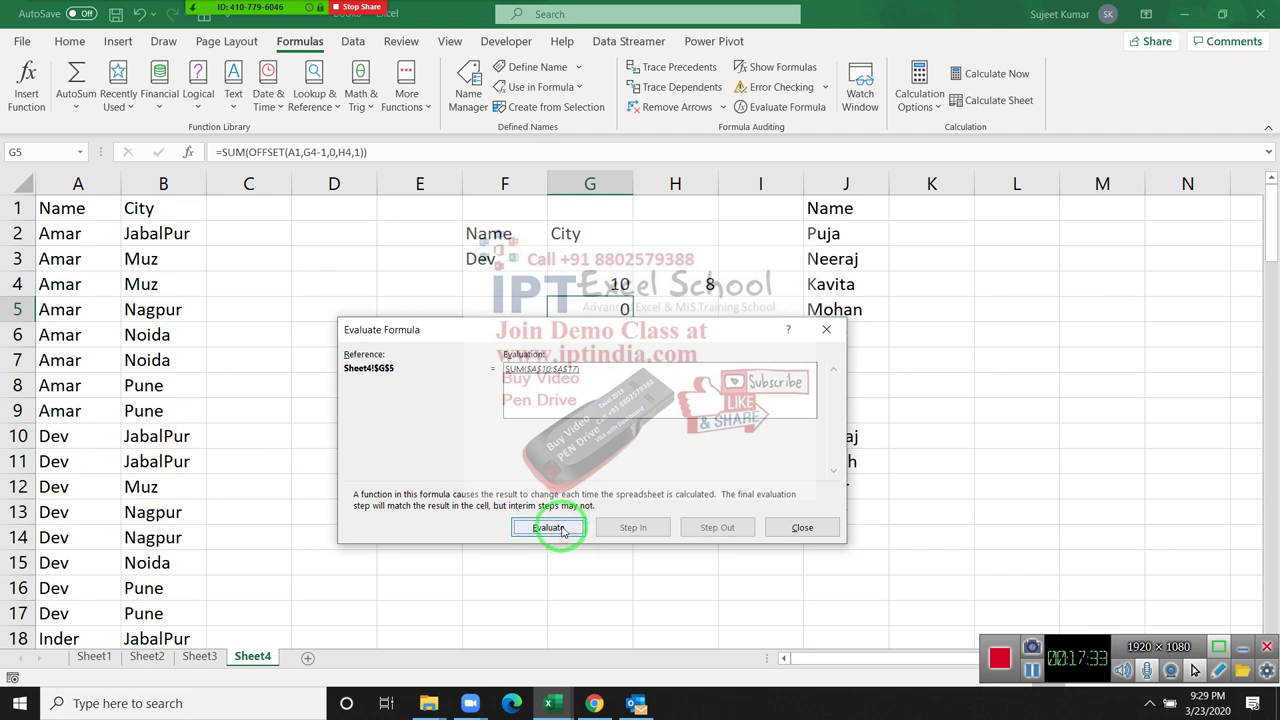
left_click(563, 532)
key("Escape")
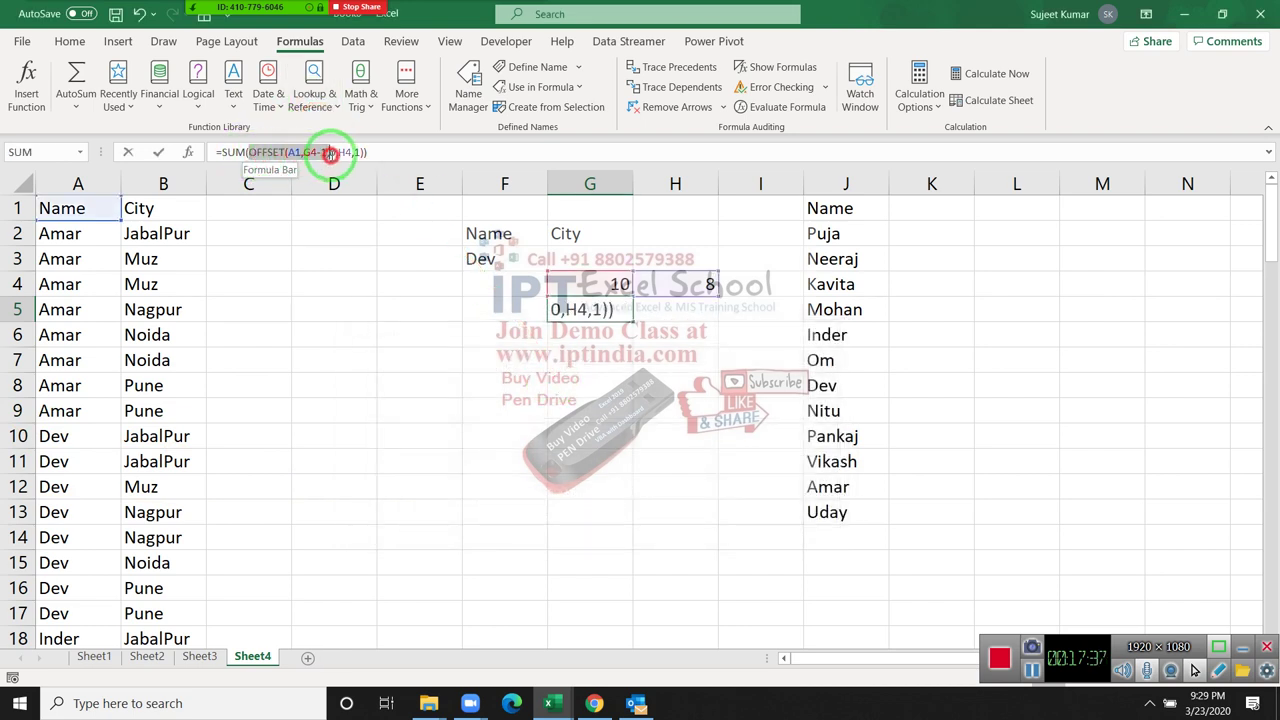
Step: Inspect G5's OFFSET part without changes and evaluate G3's formula
left_click_drag(249, 152, 358, 152)
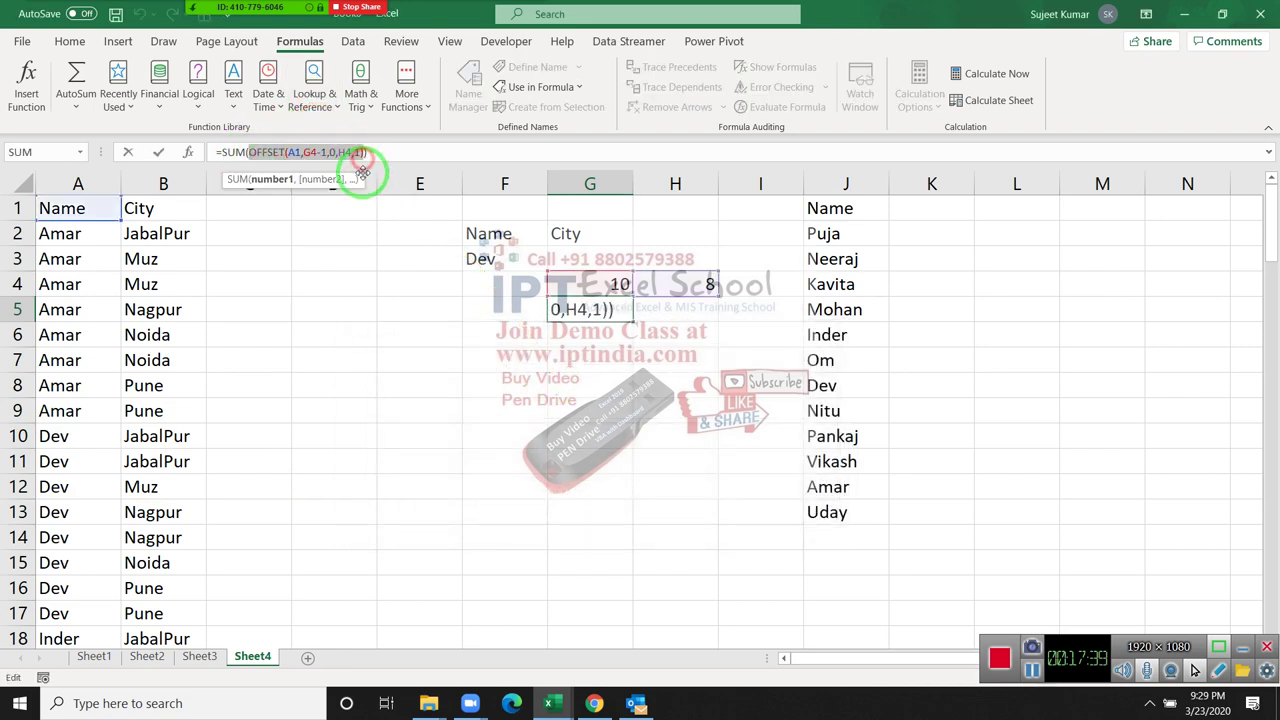
key("Escape")
left_click(630, 258)
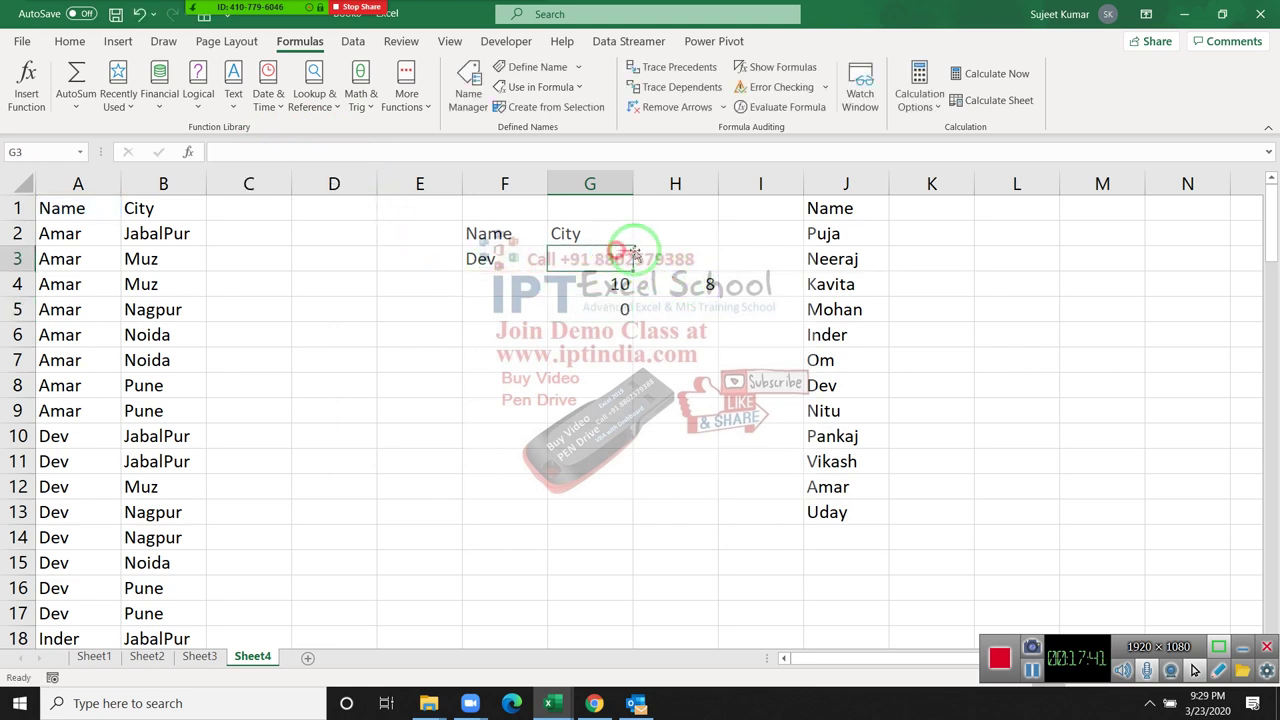
left_click(787, 107)
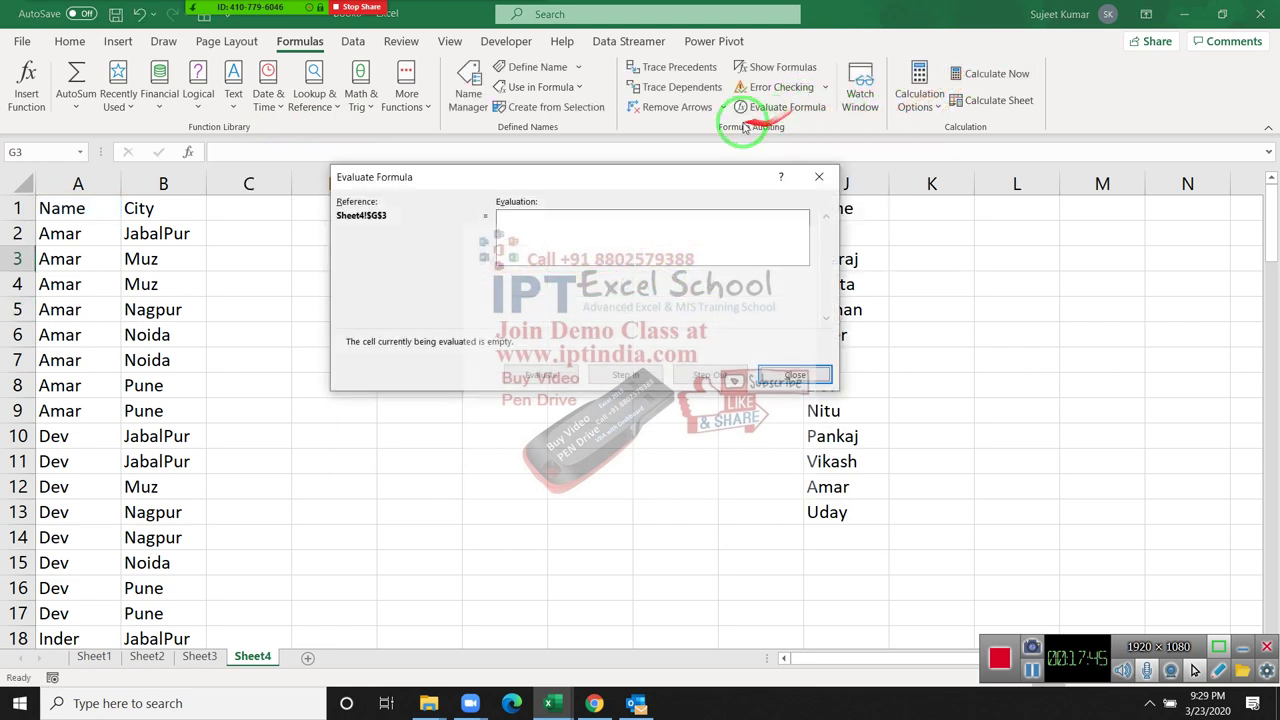
left_click(819, 177)
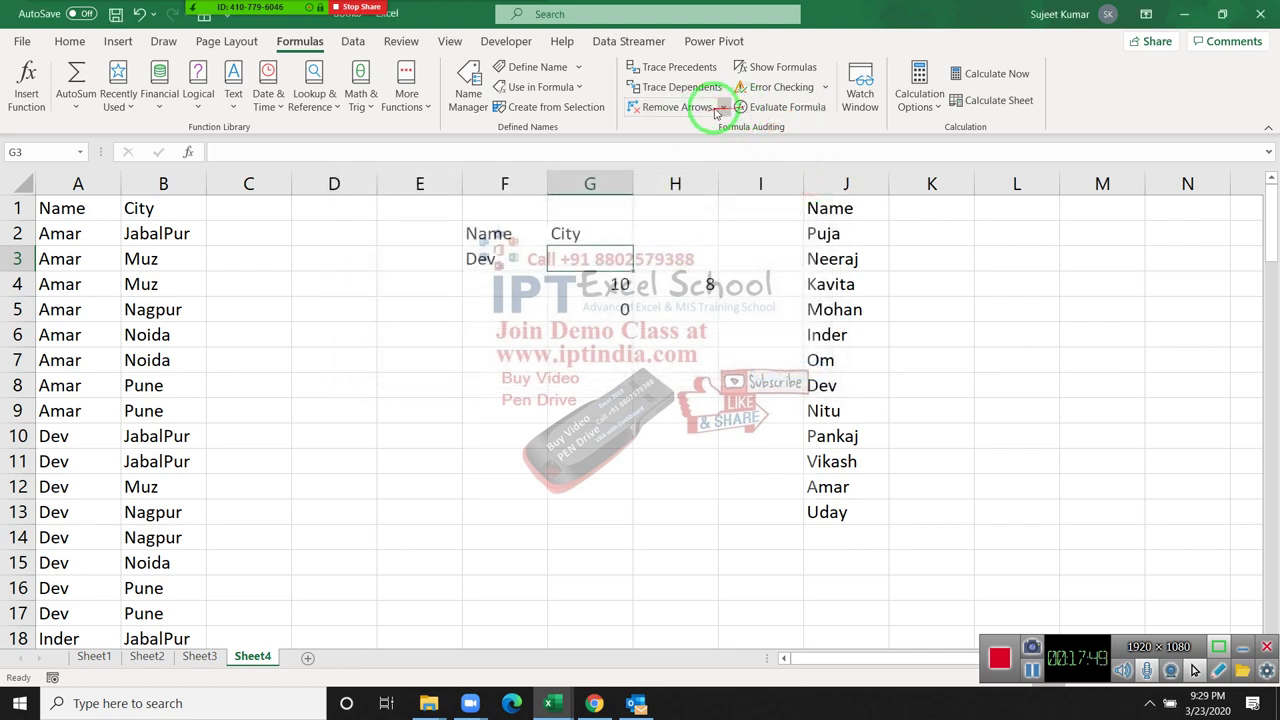
Step: Copy the MATCH(F3,A:A,0) expression from G4's formula
left_click(598, 282)
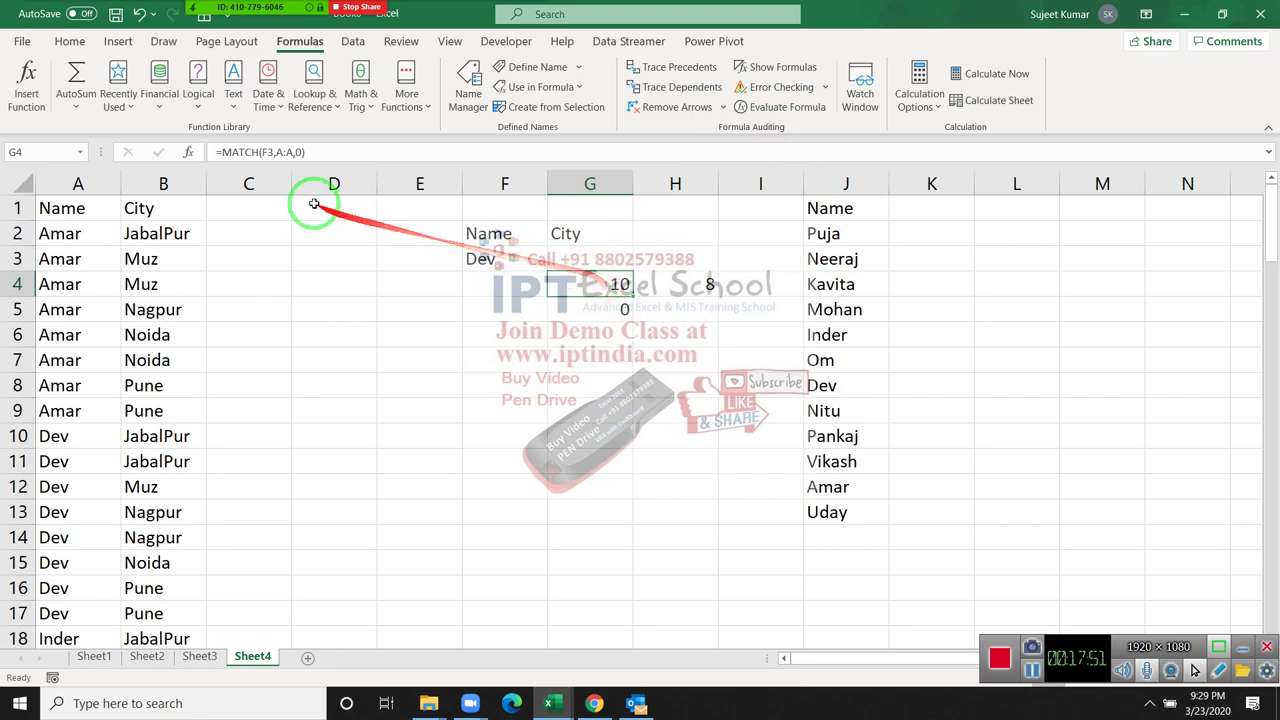
left_click_drag(222, 155, 347, 158)
key("ctrl+c")
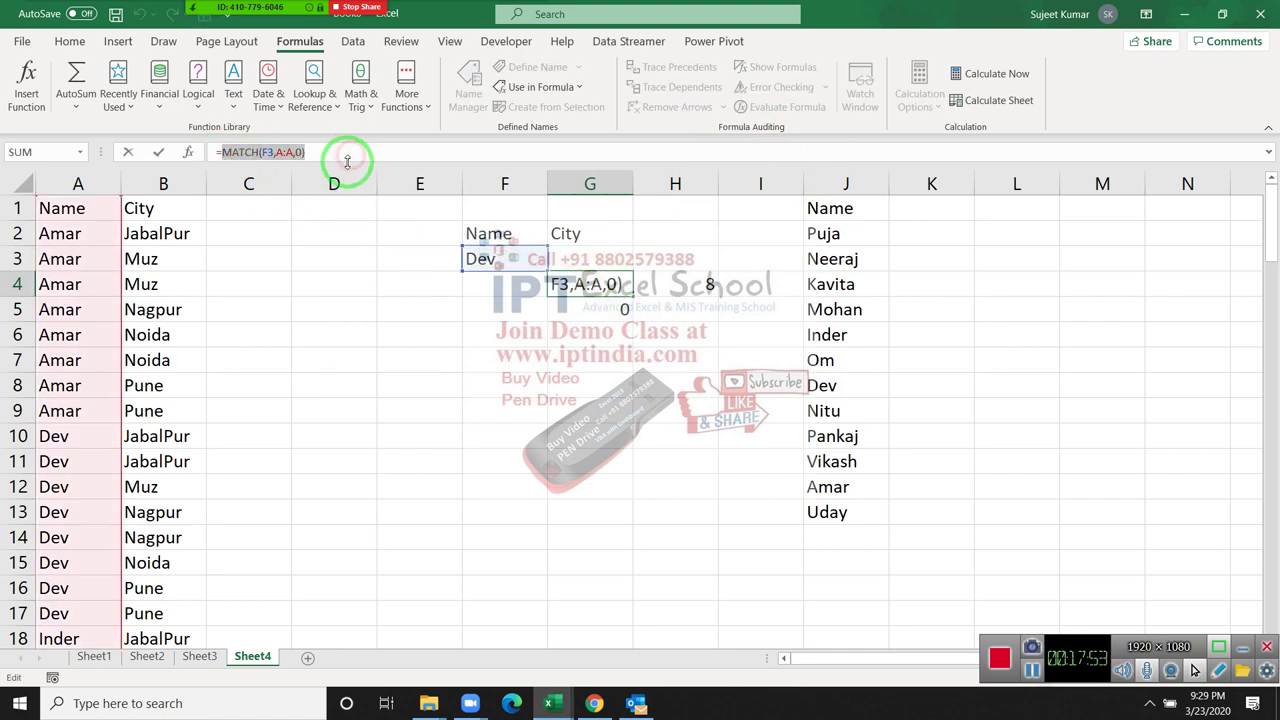
key("Escape")
Step: In G5's formula, replace the G4 reference with MATCH(F3,A:A,0)
double_click(630, 309)
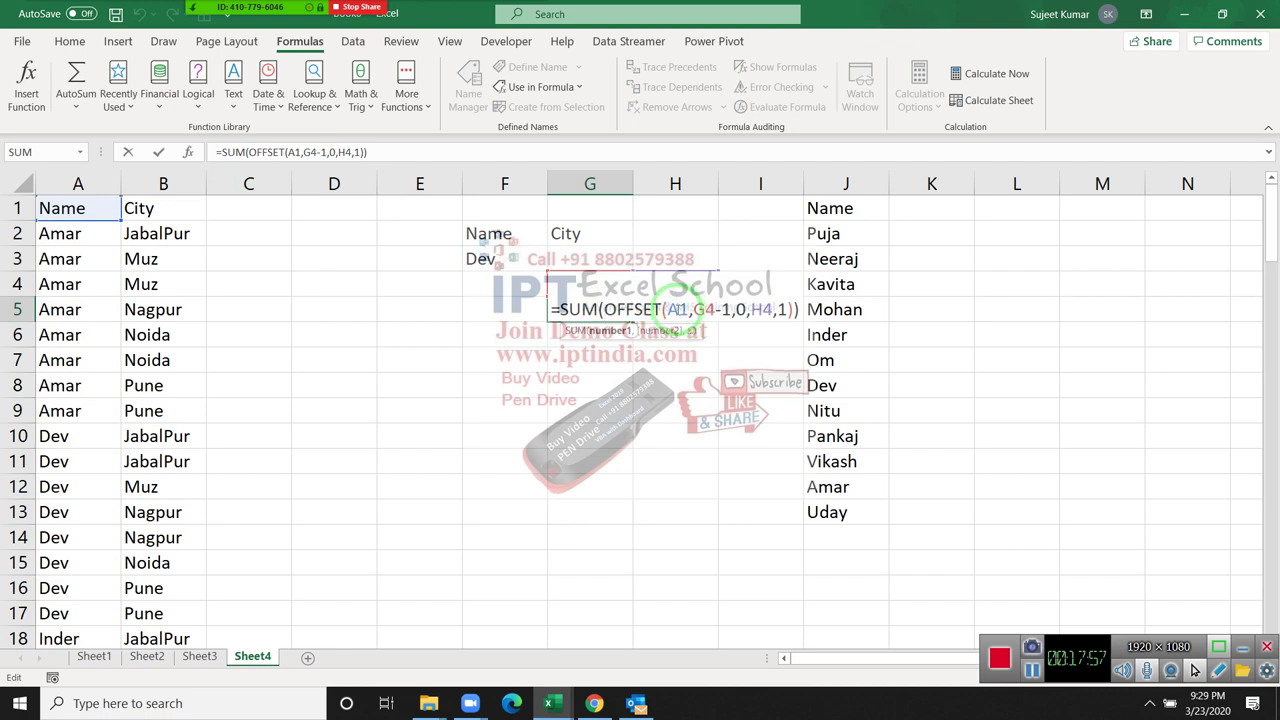
left_click(702, 308)
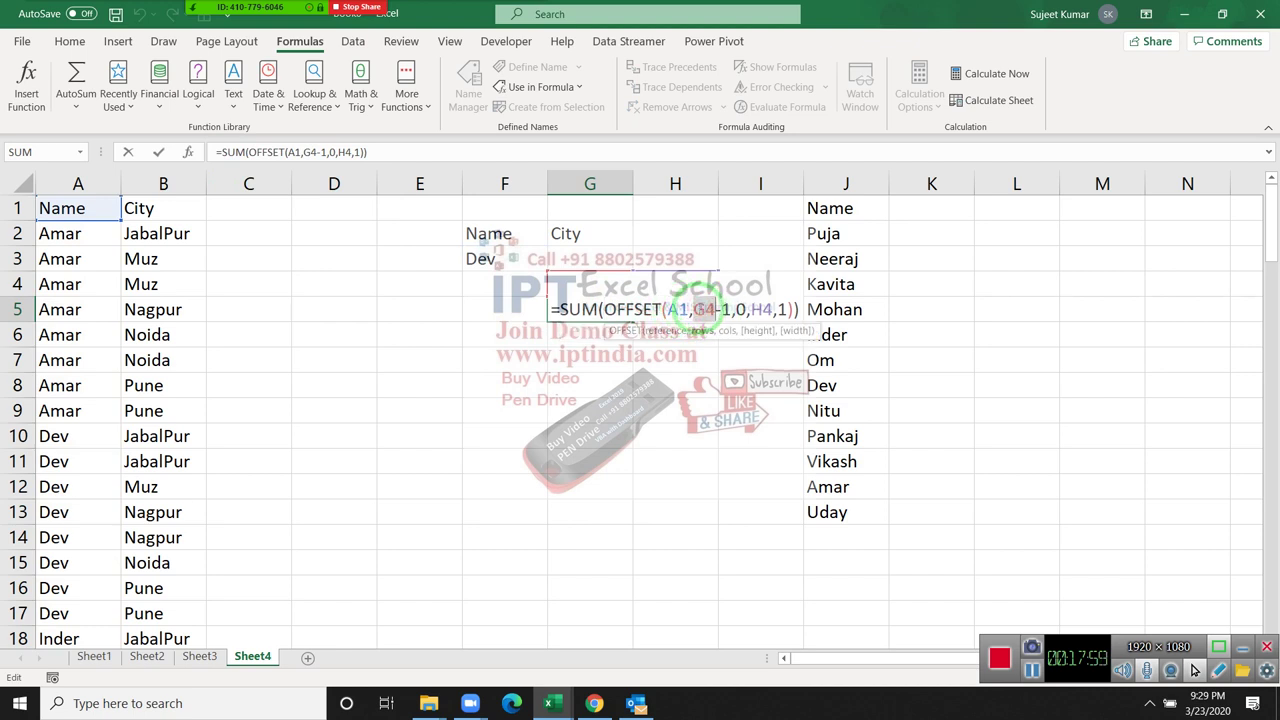
key("ctrl+v")
key("Return")
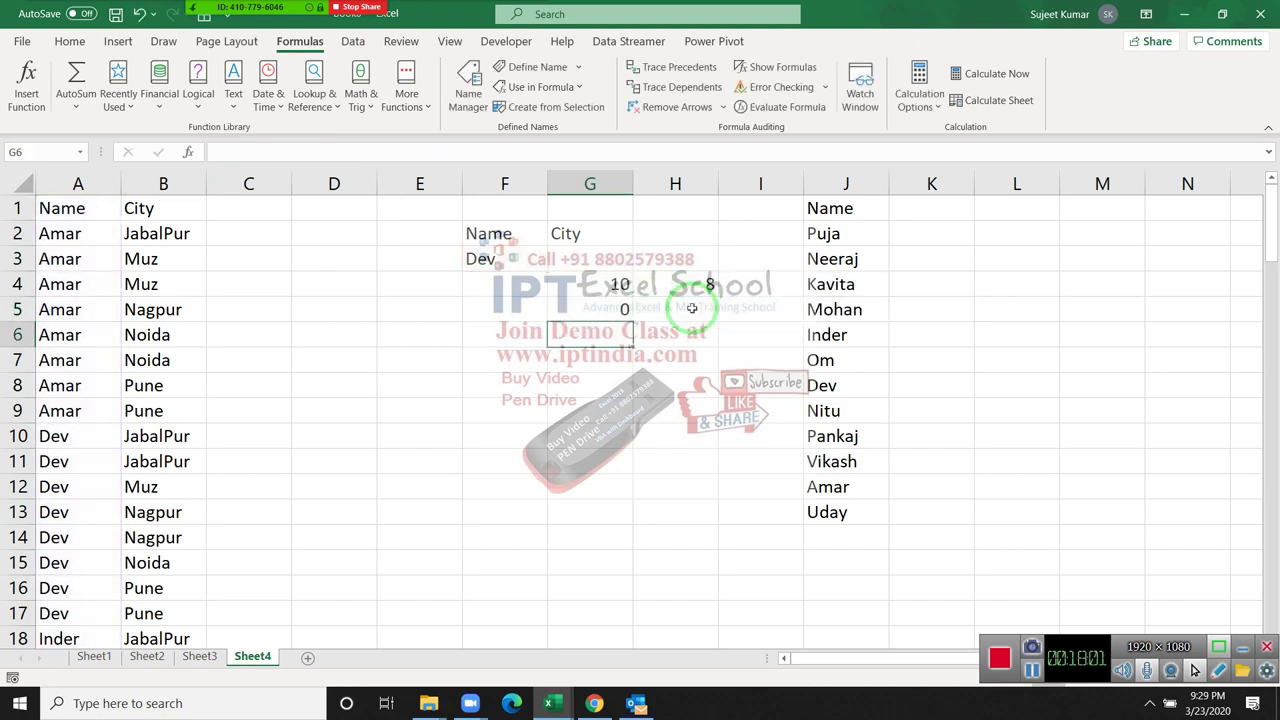
Step: Copy COUNTIF(A:A,F3) from H4 and paste it over the H4 reference in G5's formula
left_click(675, 284)
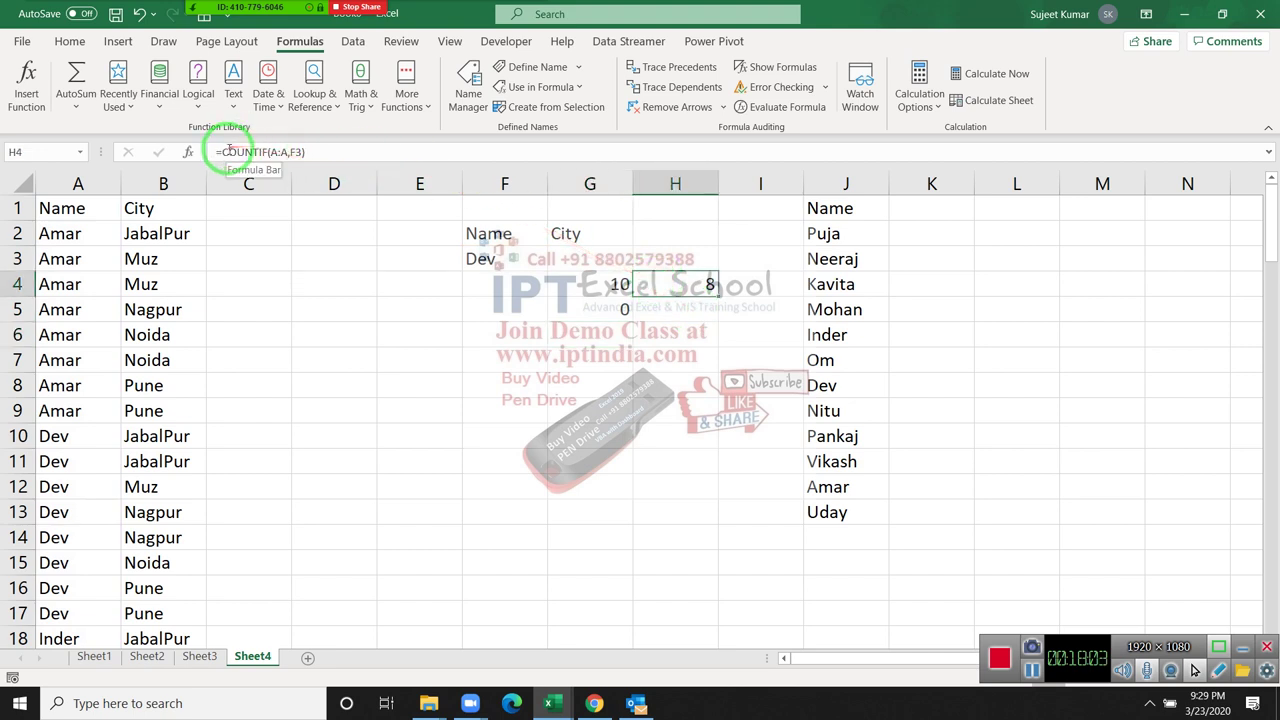
left_click_drag(222, 152, 340, 156)
key("ctrl+c")
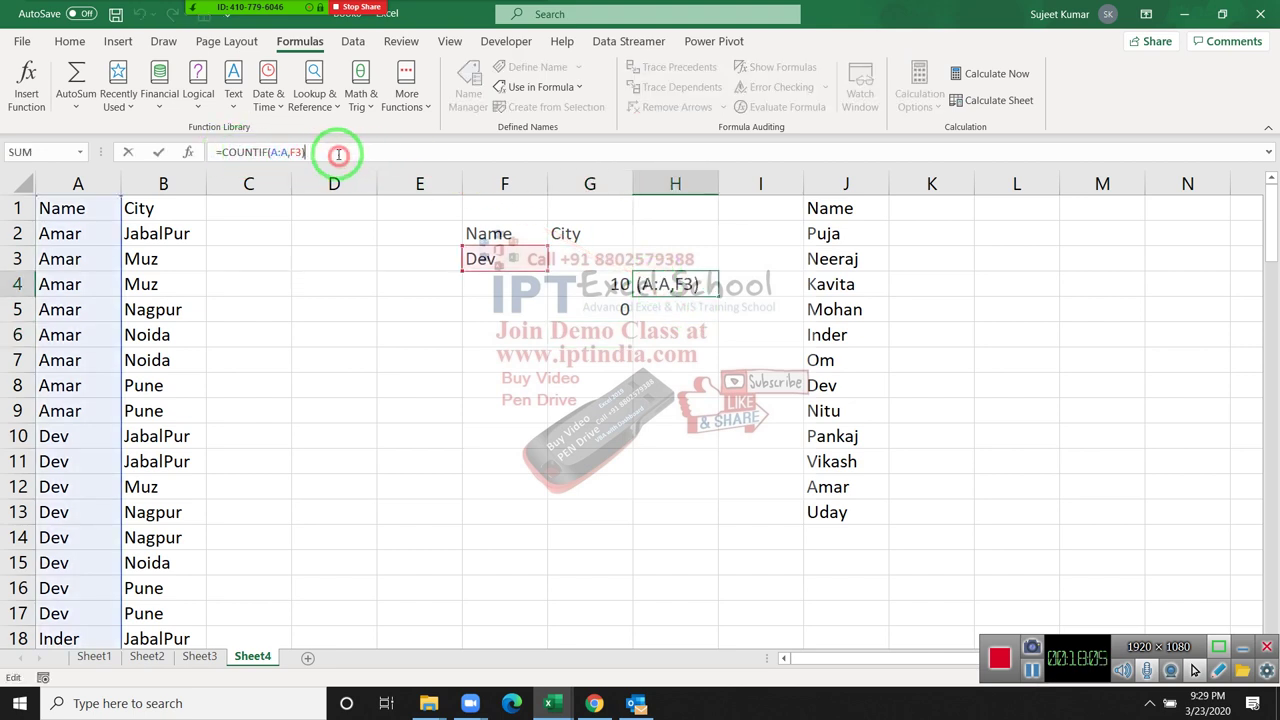
left_click(222, 151)
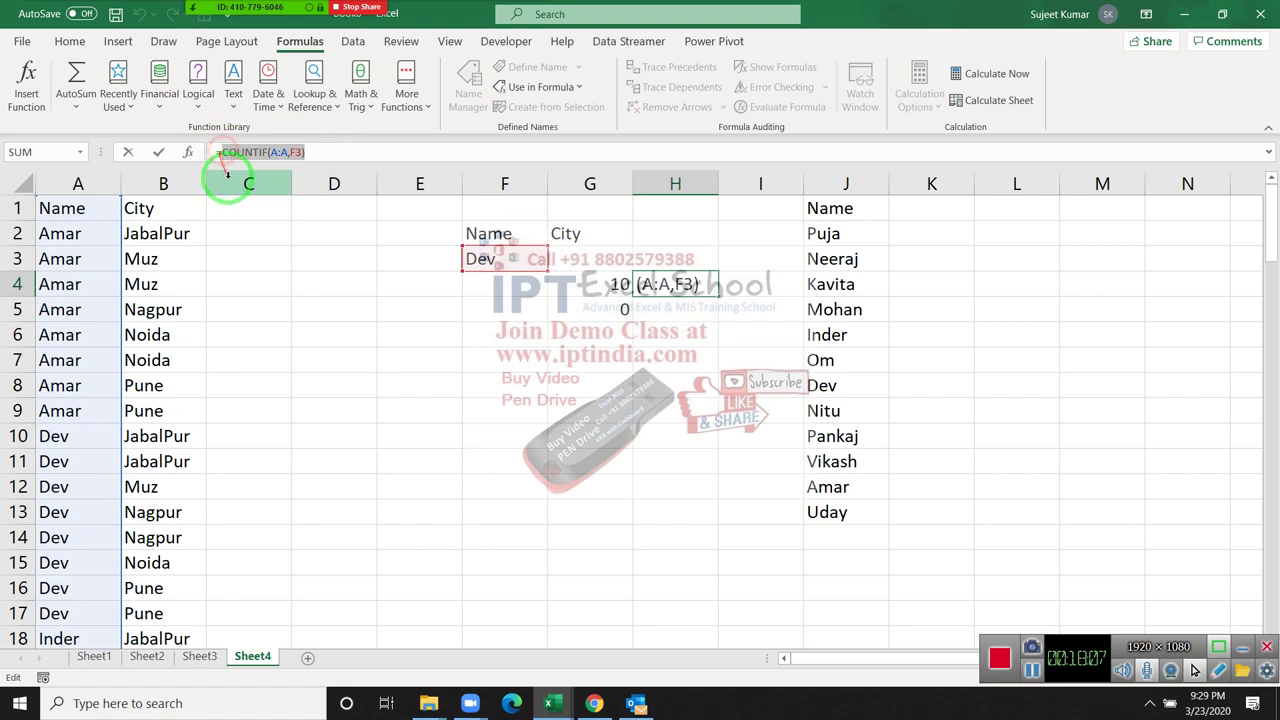
key("Escape")
left_click(594, 308)
double_click(594, 308)
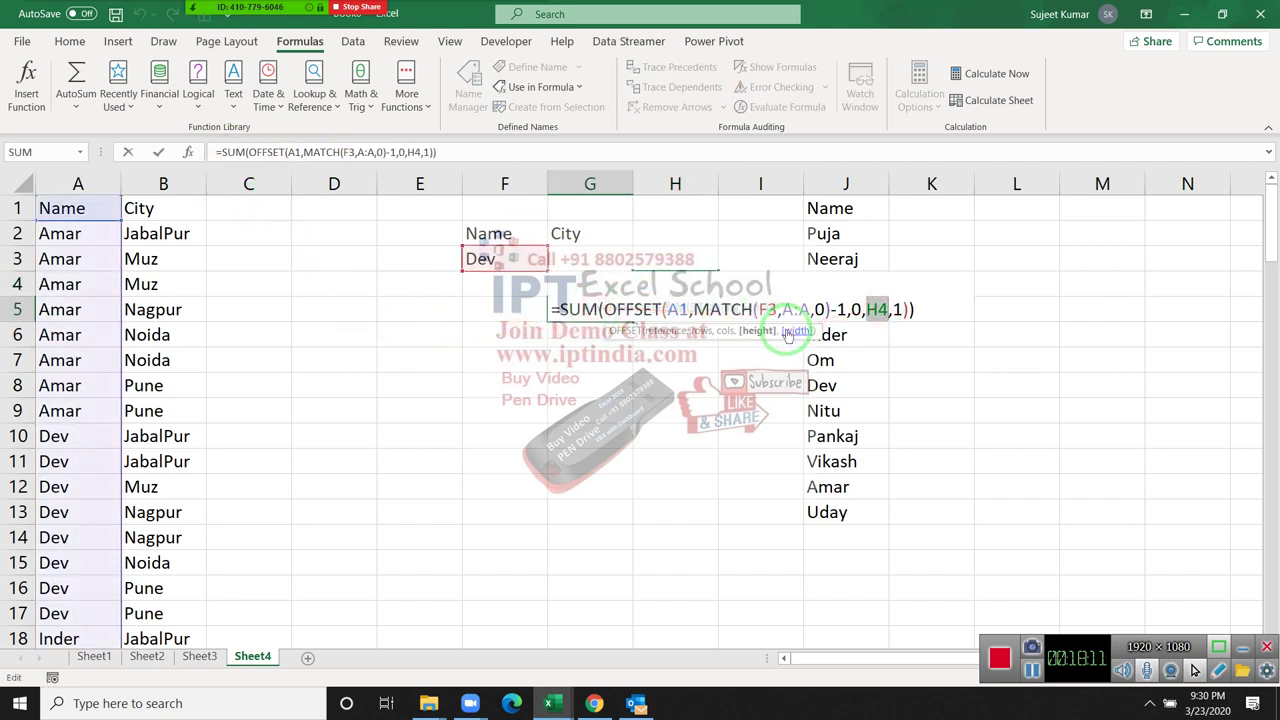
key("ctrl+v")
key("Return")
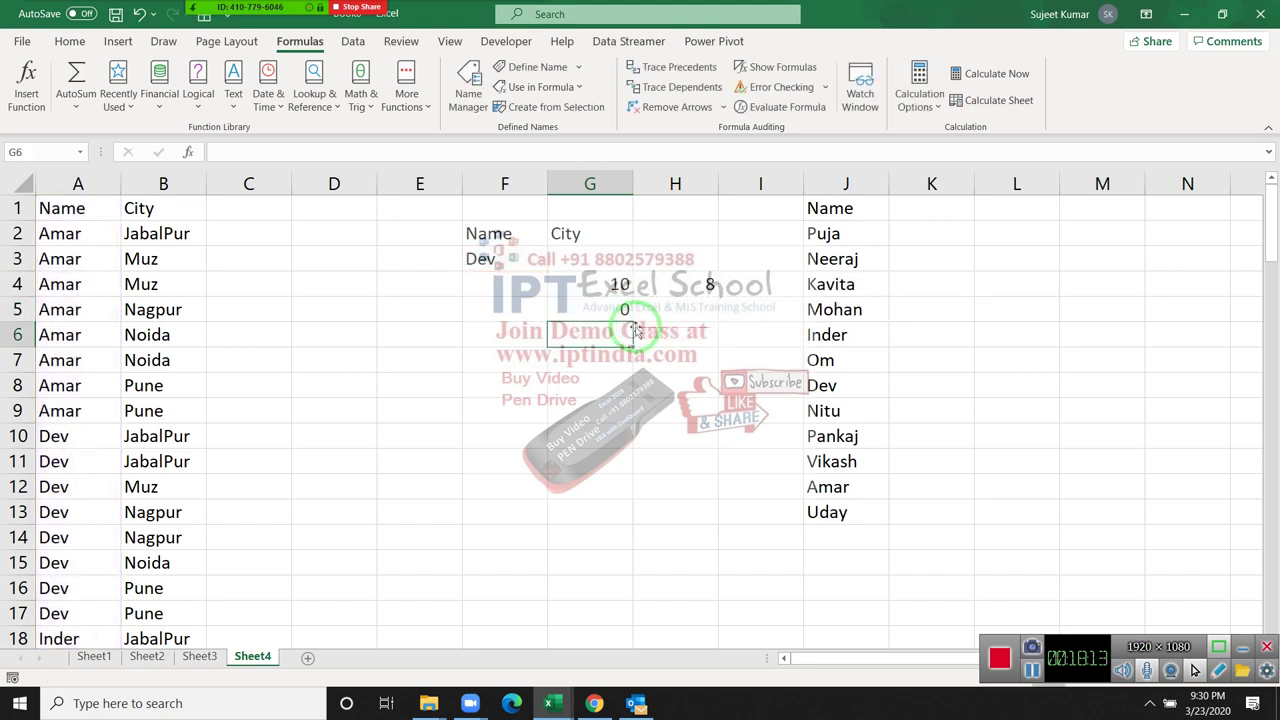
Step: Copy the OFFSET part of G5's formula and select G3
double_click(594, 308)
left_click_drag(598, 300, 329, 152)
left_click(604, 311)
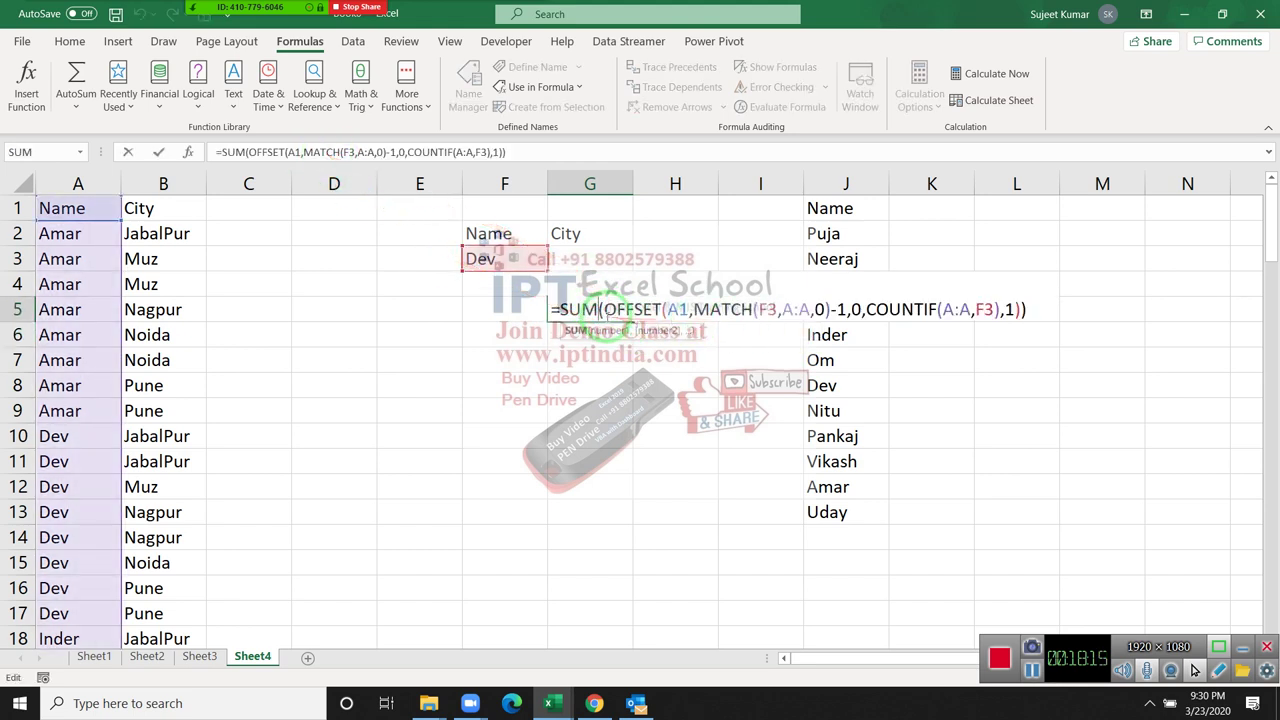
left_click_drag(604, 311, 1014, 308)
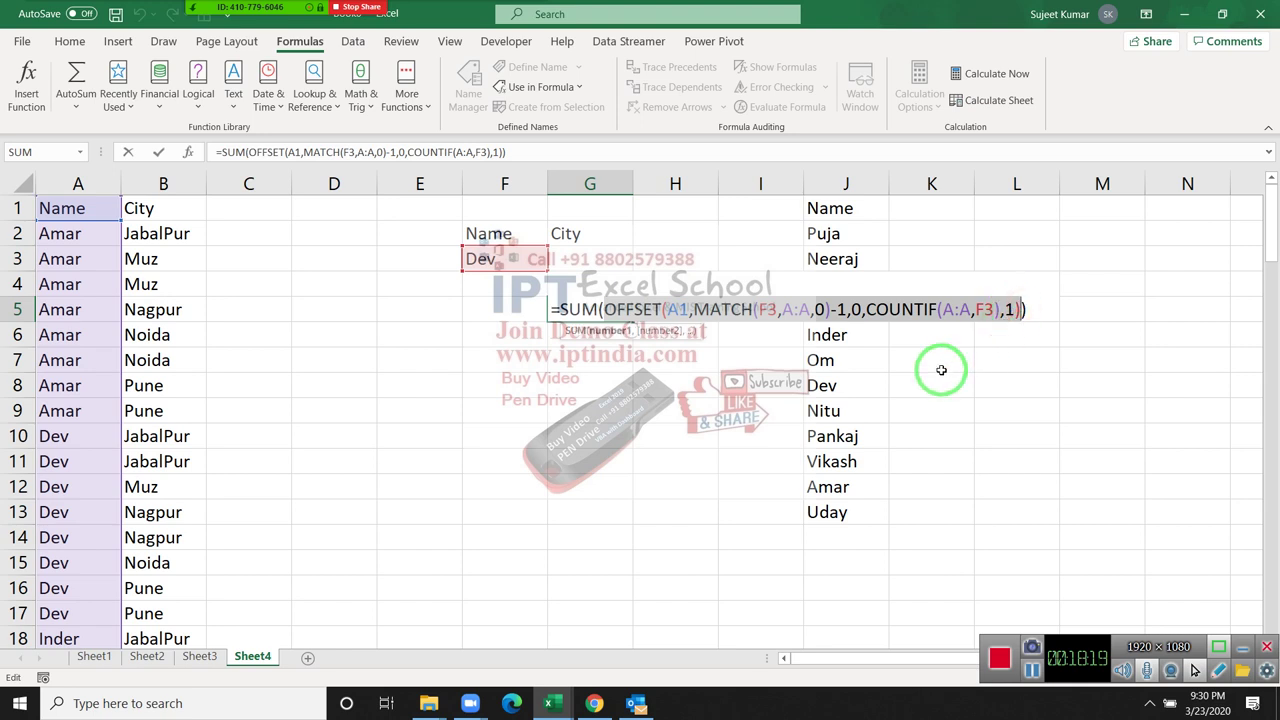
left_click_drag(929, 368, 597, 300)
key("Escape")
left_click(589, 258)
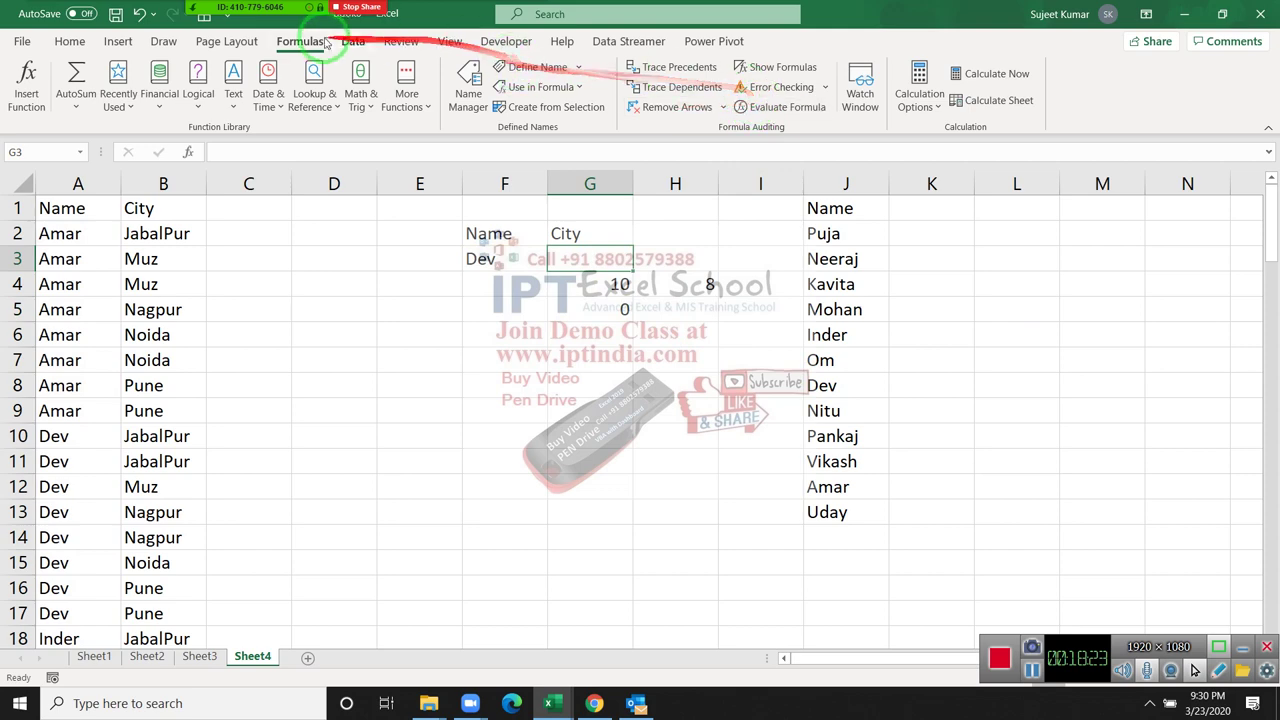
Step: Give G3 List validation sourced from =OFFSET(A1,MATCH(F3,A:A,0)-1,0,COUNTIF(A:A,F3),1) and test its dropdown
left_click(355, 43)
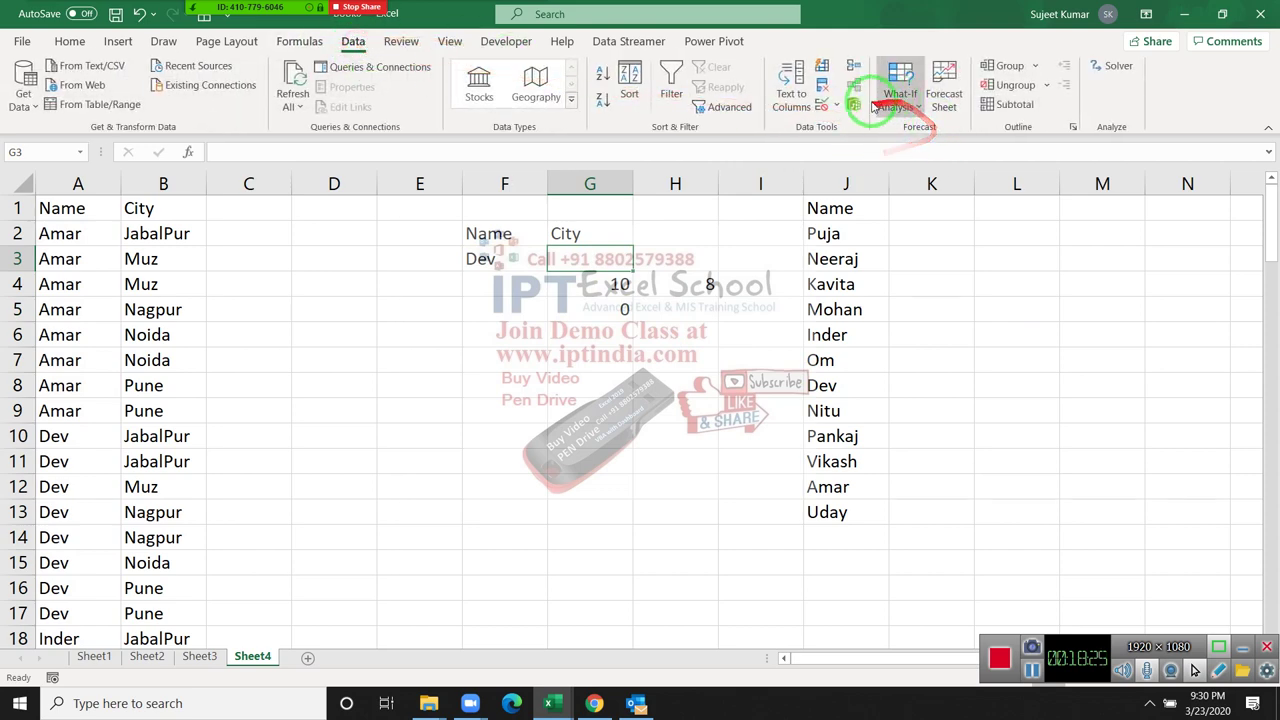
left_click(828, 106)
left_click(470, 240)
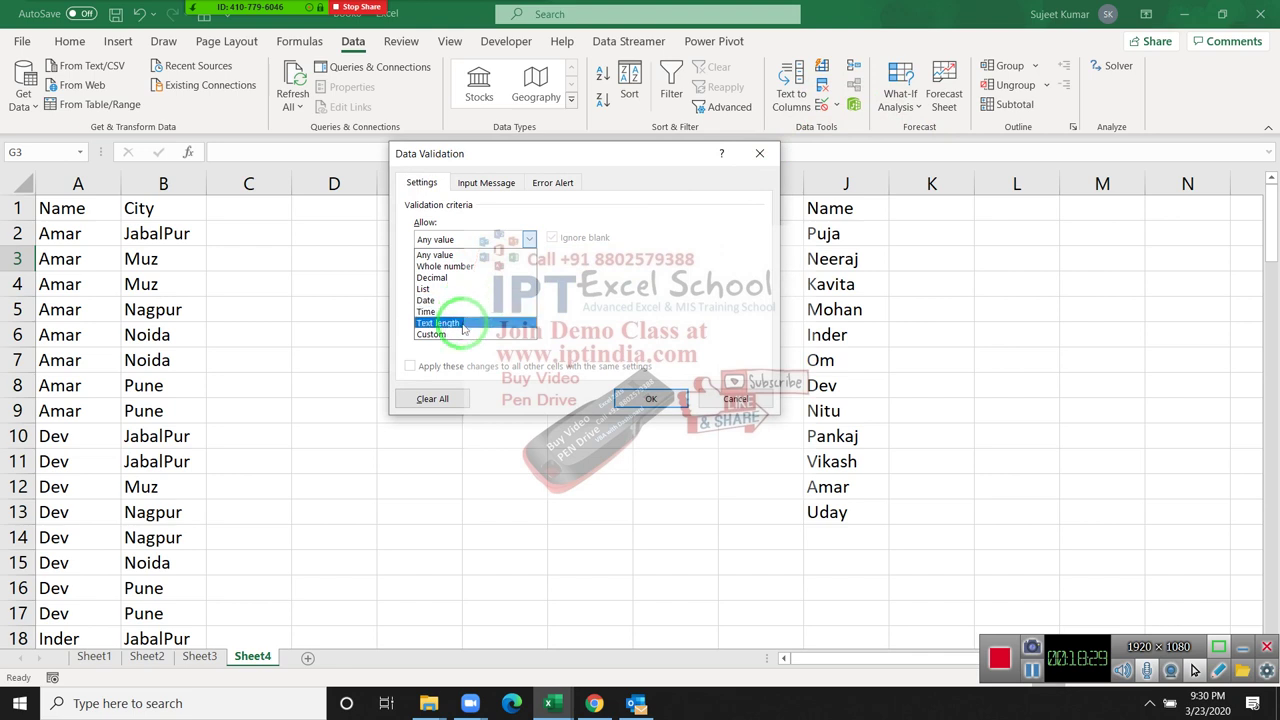
left_click(449, 292)
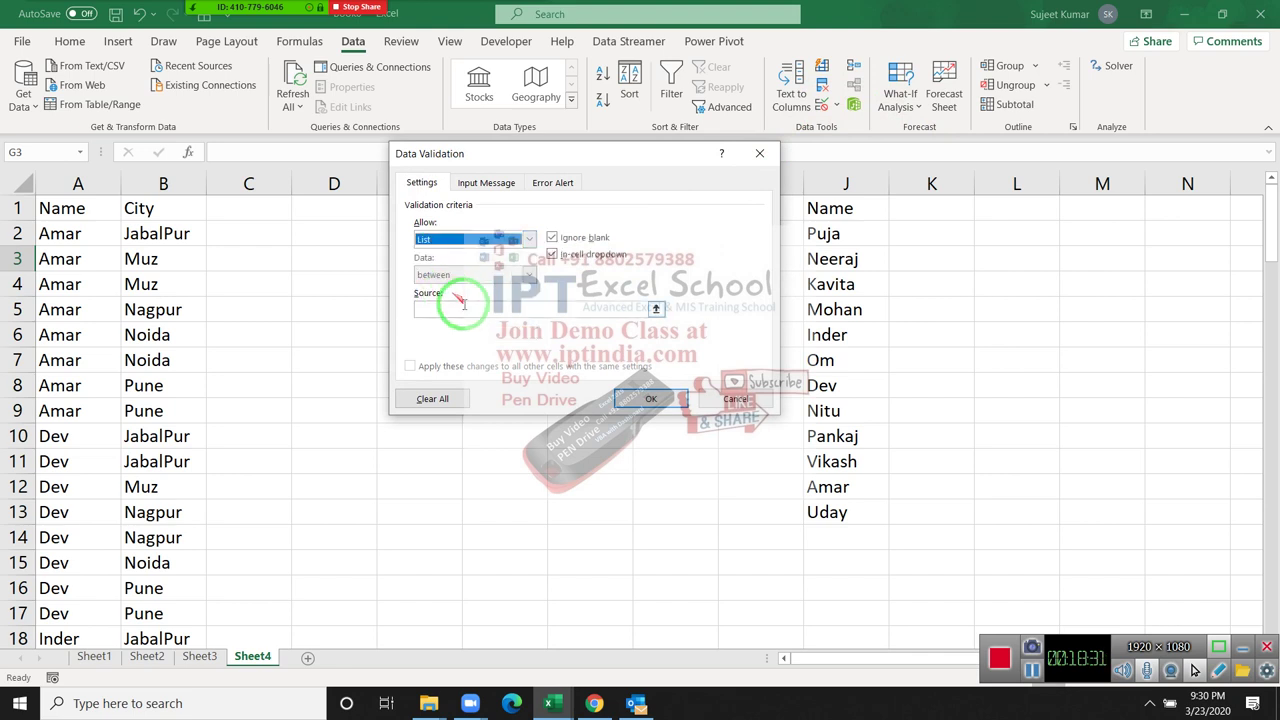
left_click(465, 308)
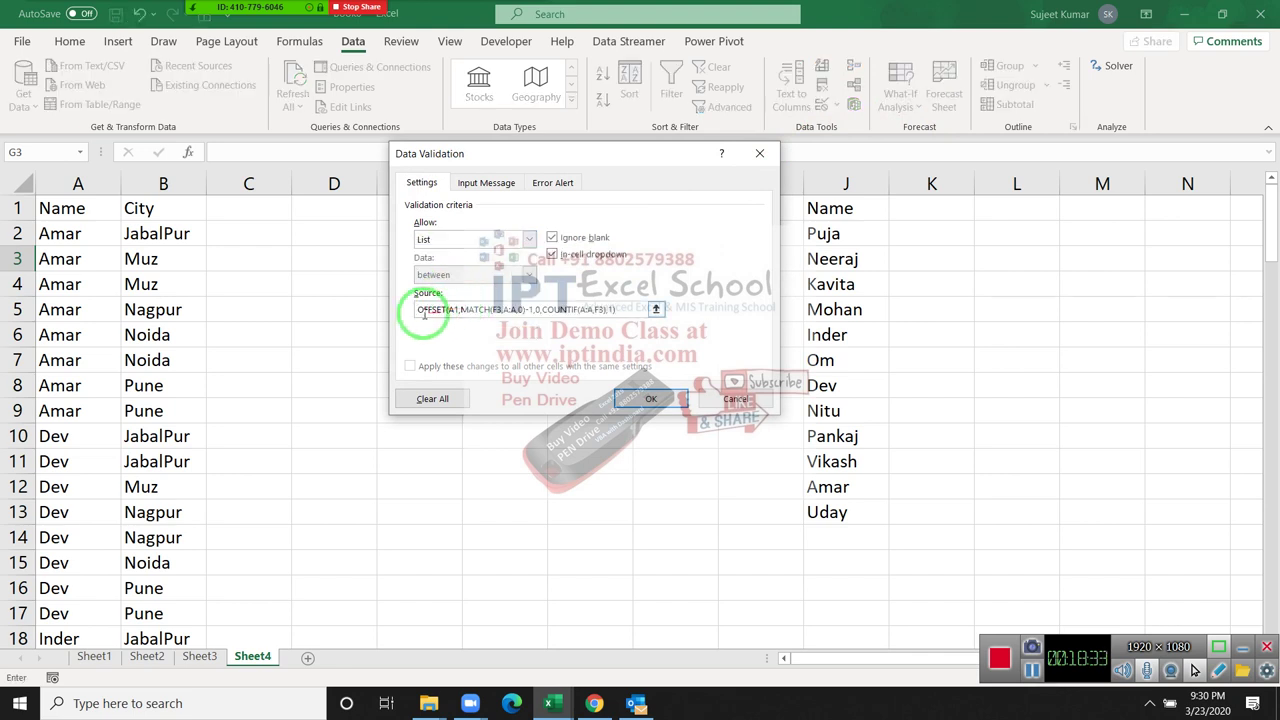
left_click(419, 311)
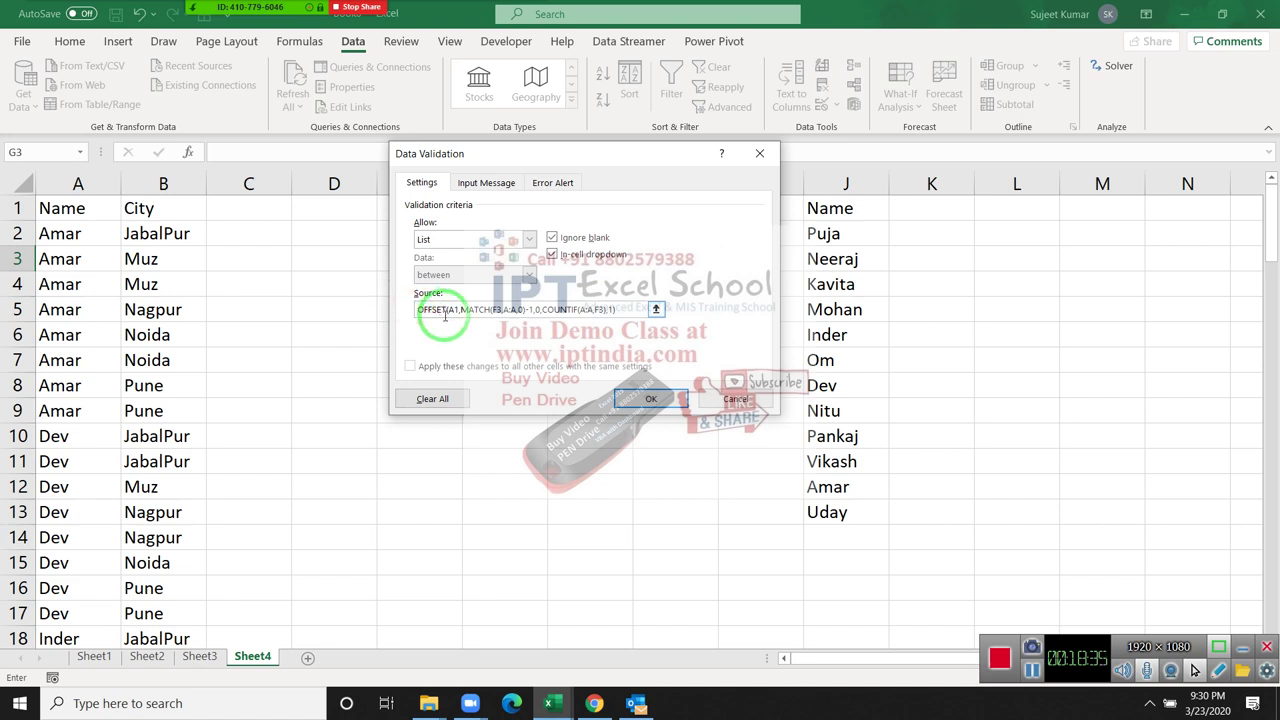
type("=")
left_click(648, 398)
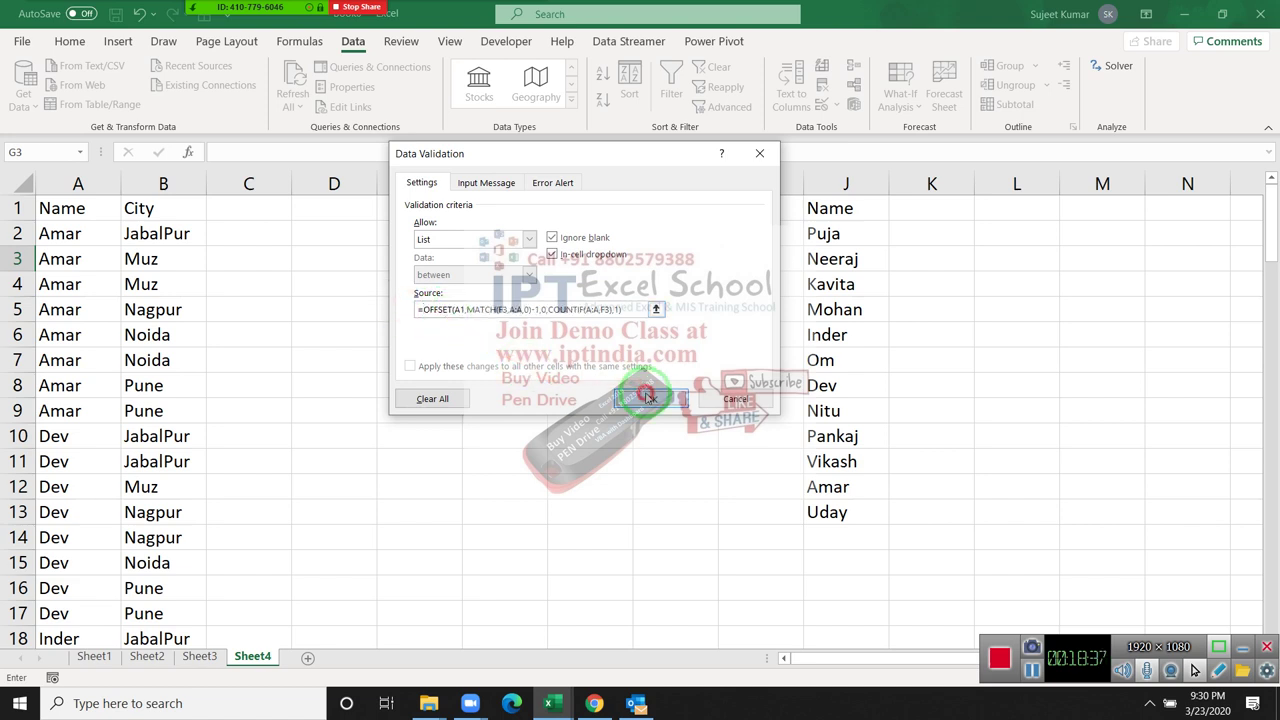
left_click(640, 263)
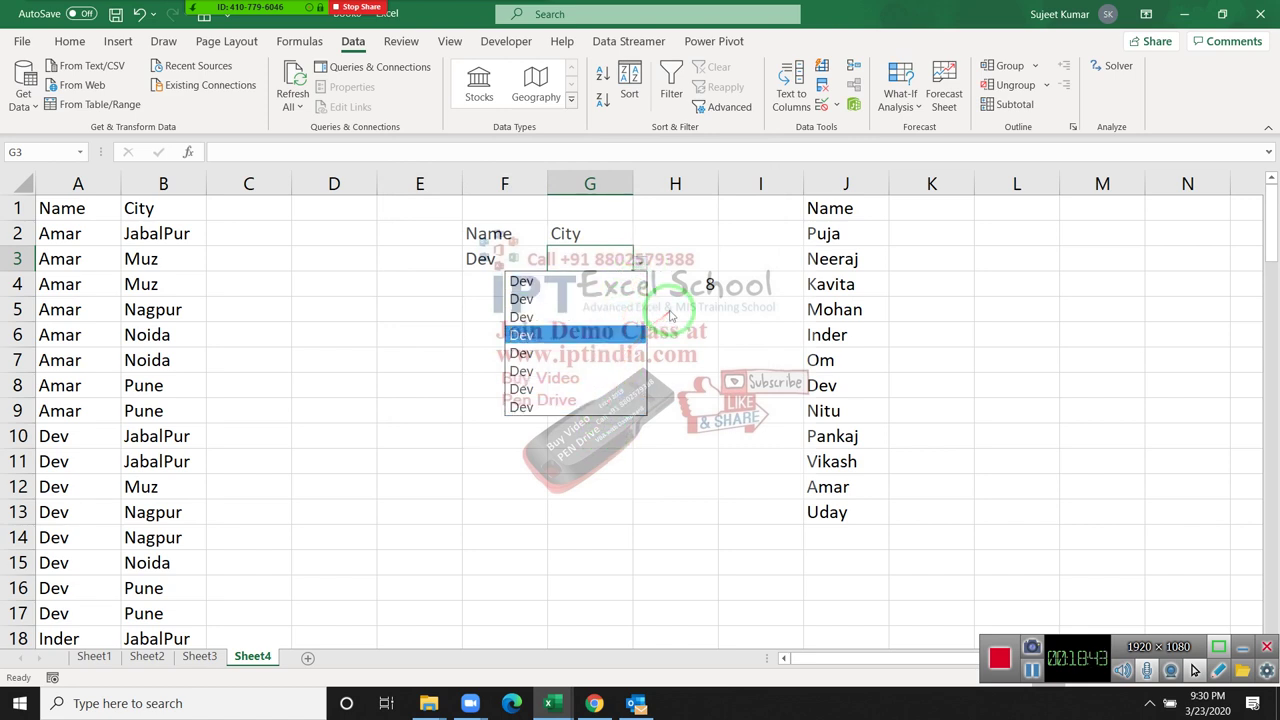
Step: Change G3's validation Source column offset from 0 to 1 so it pulls cities from column B
key("Escape")
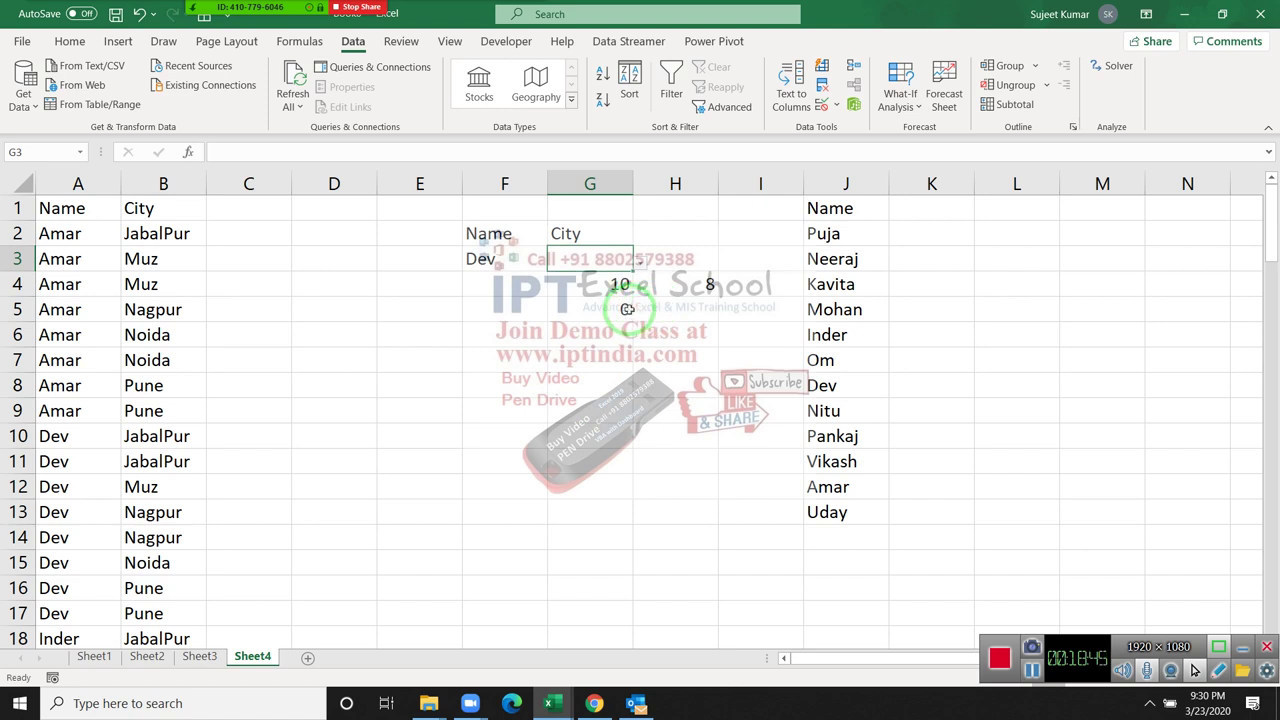
left_click(821, 105)
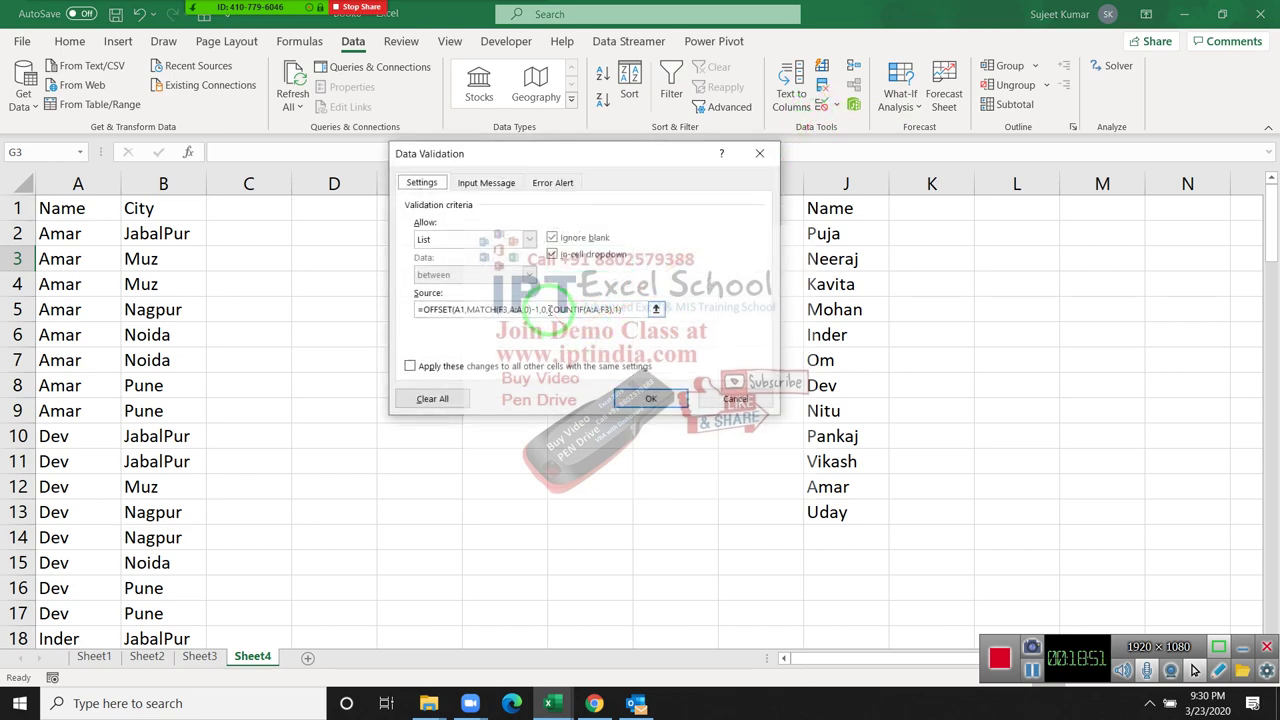
left_click(549, 310)
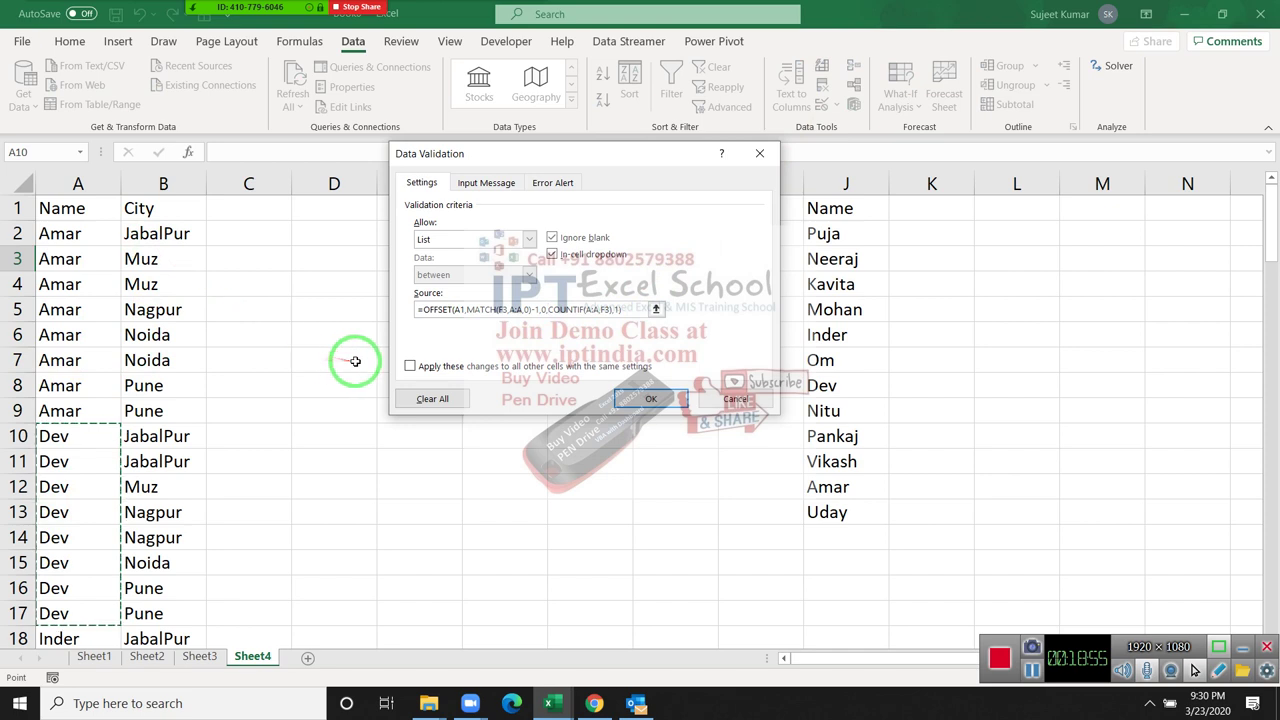
key("F2")
type("1")
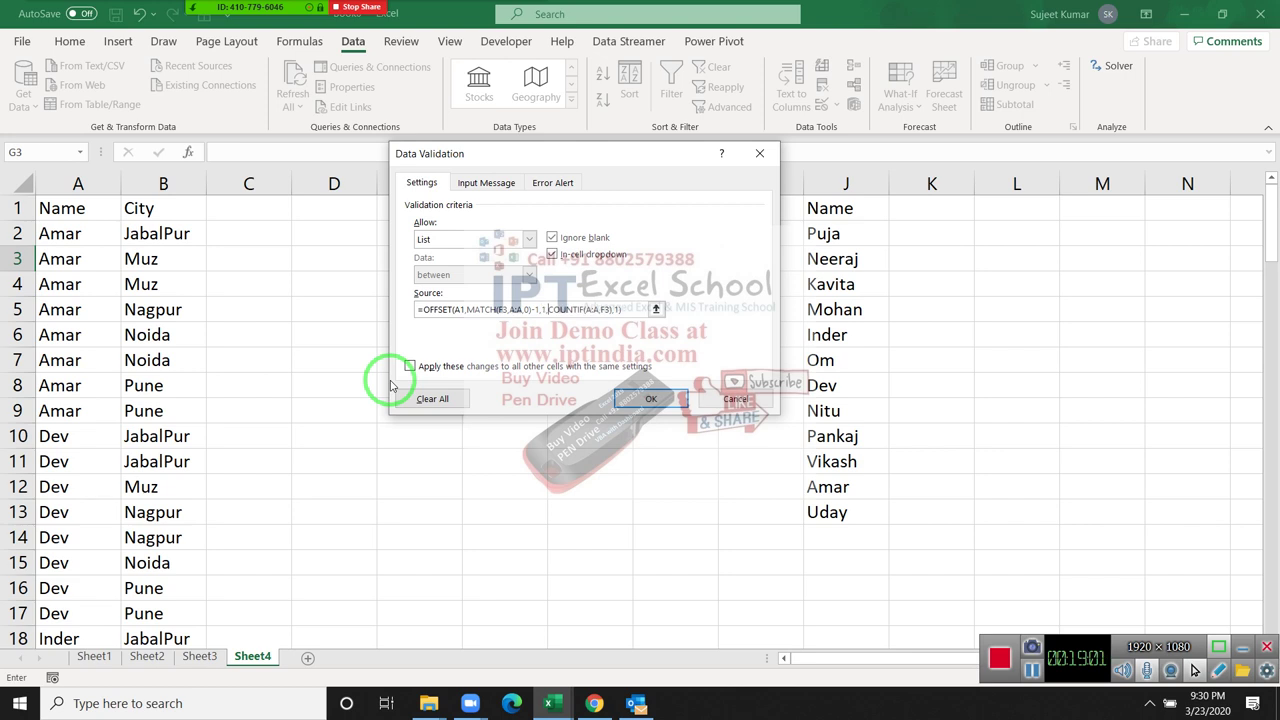
Step: Apply the updated rule, then pick Nitu in F3 and check G3's city list
left_click(660, 399)
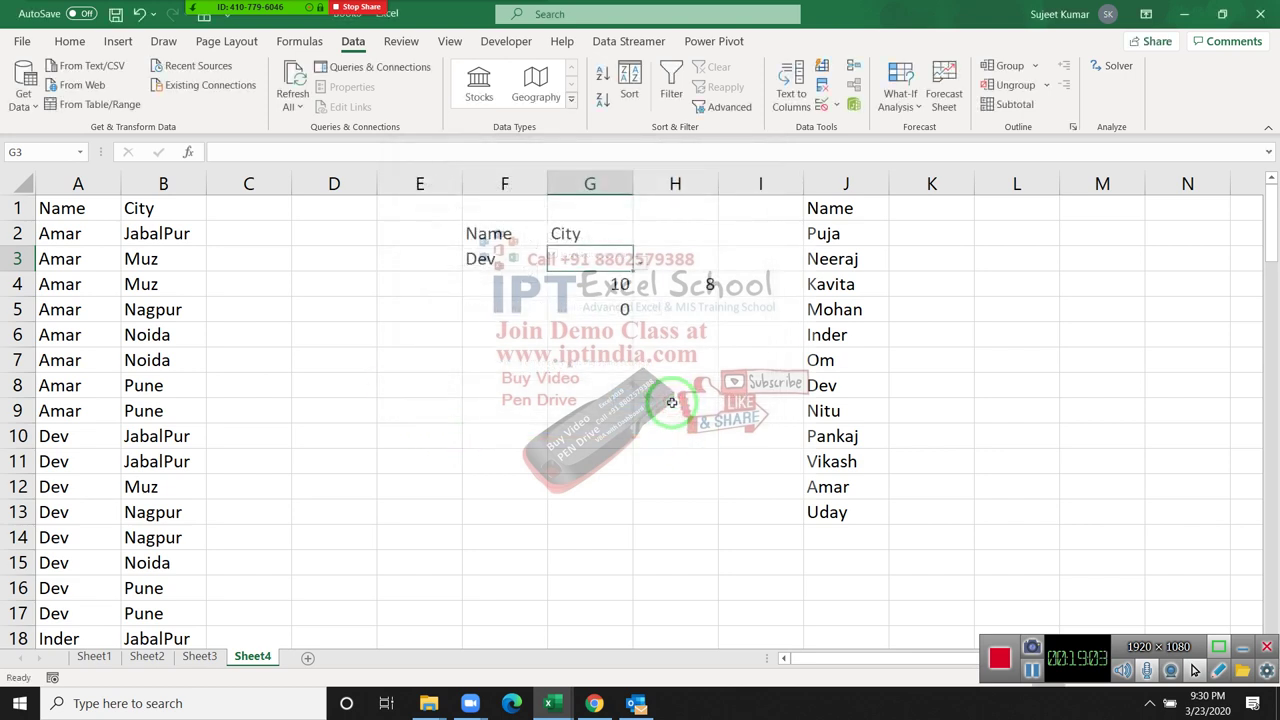
left_click(641, 262)
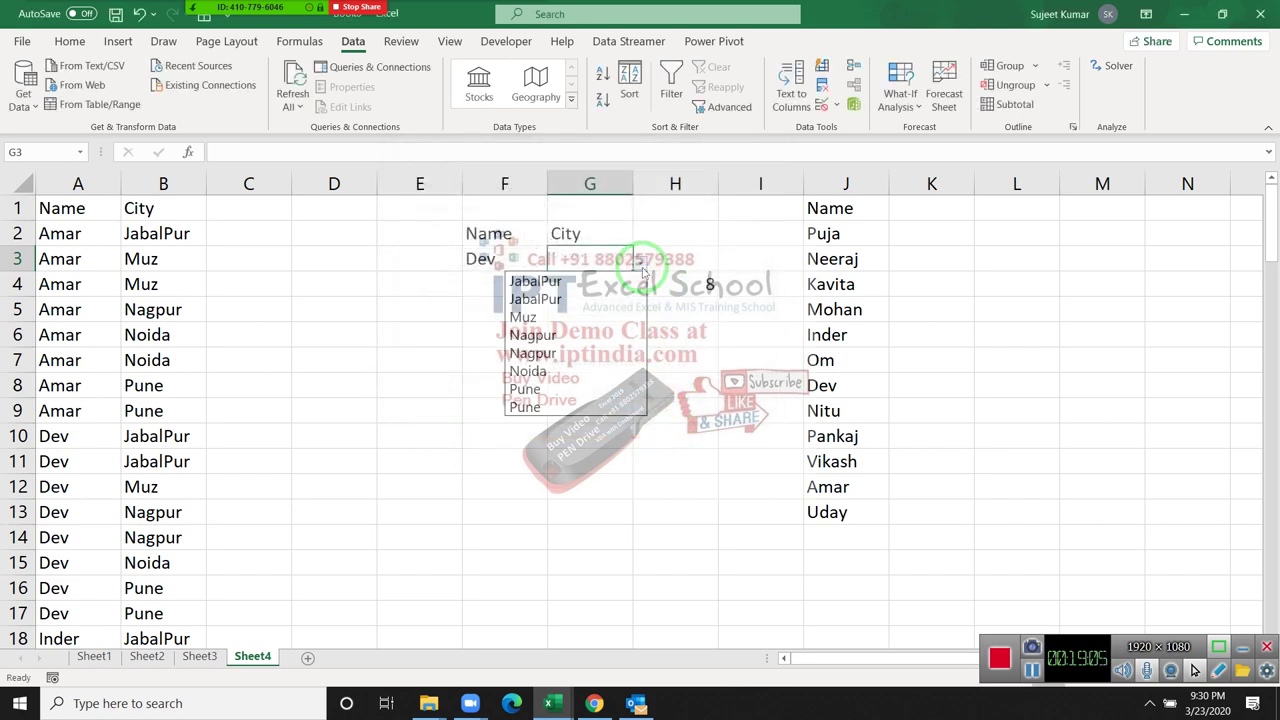
left_click(605, 408)
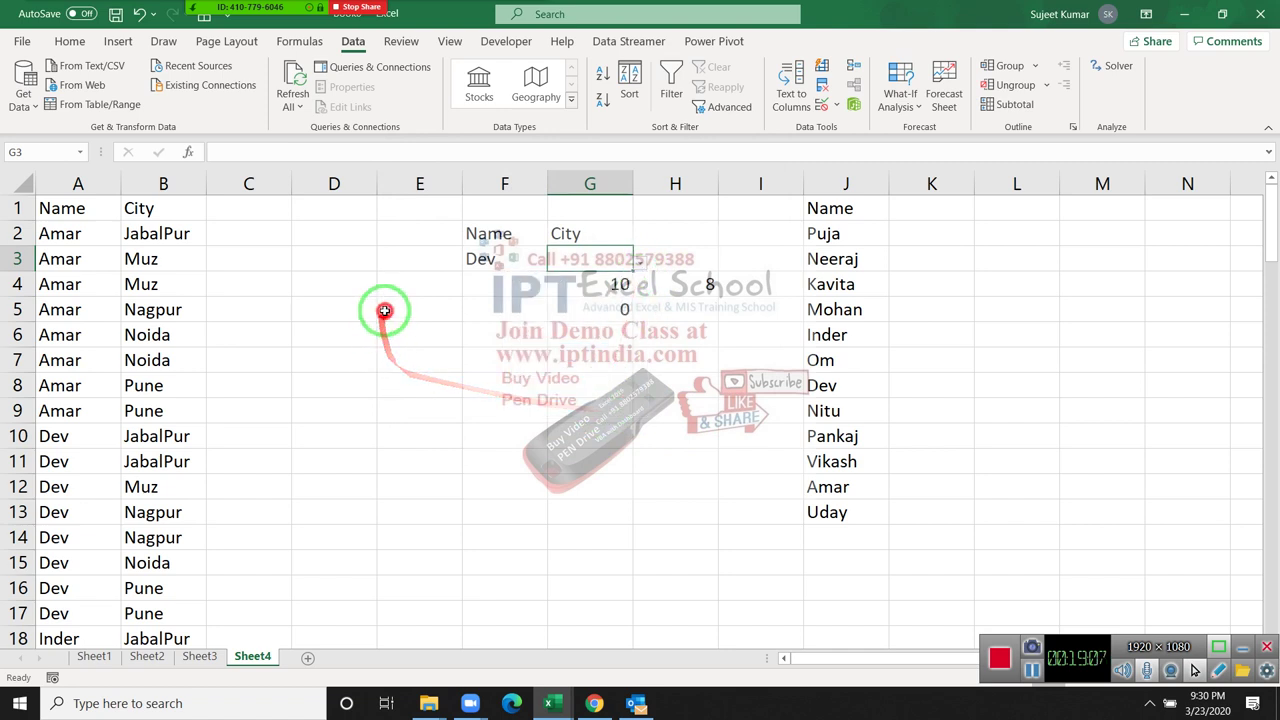
left_click(480, 258)
left_click(555, 260)
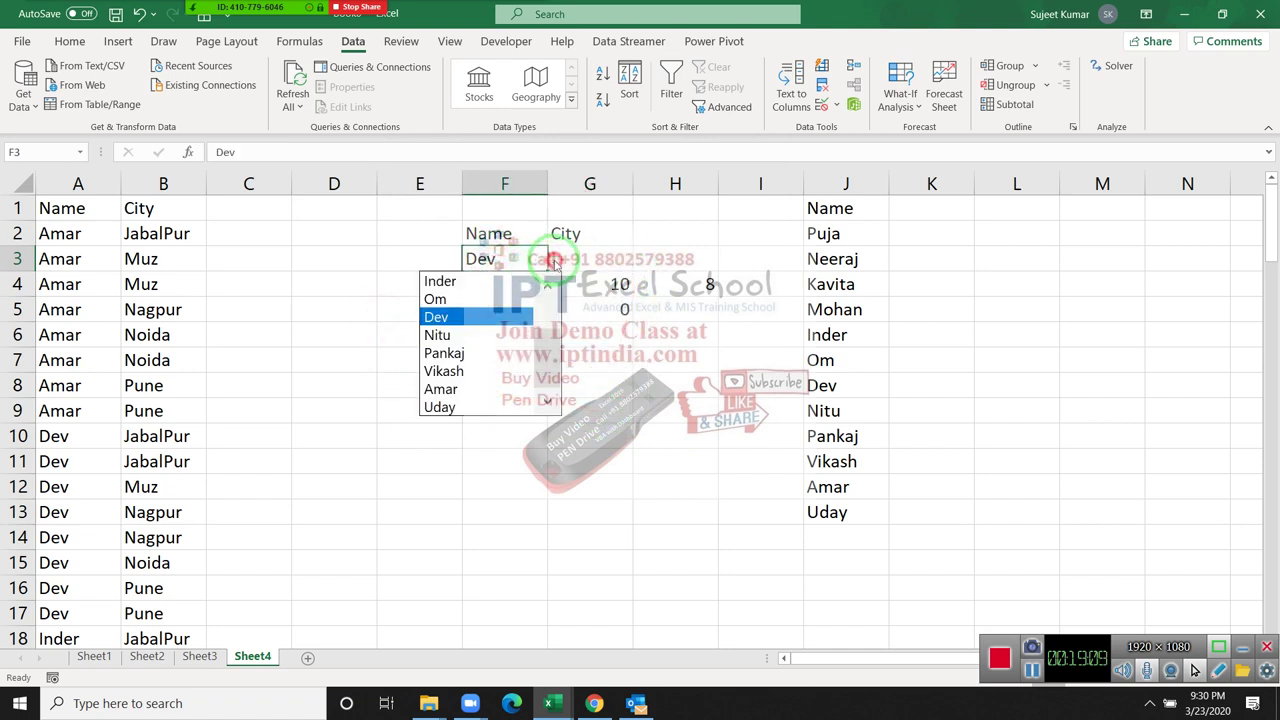
left_click(450, 335)
left_click(584, 260)
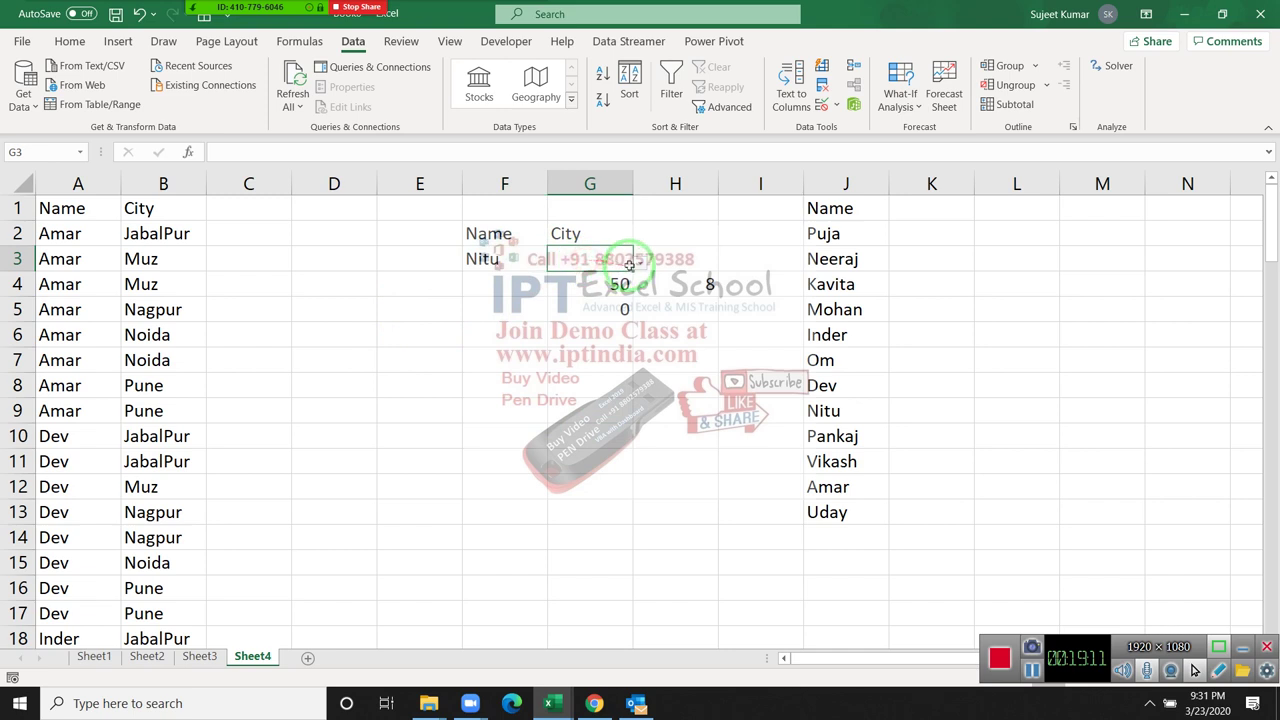
left_click(639, 260)
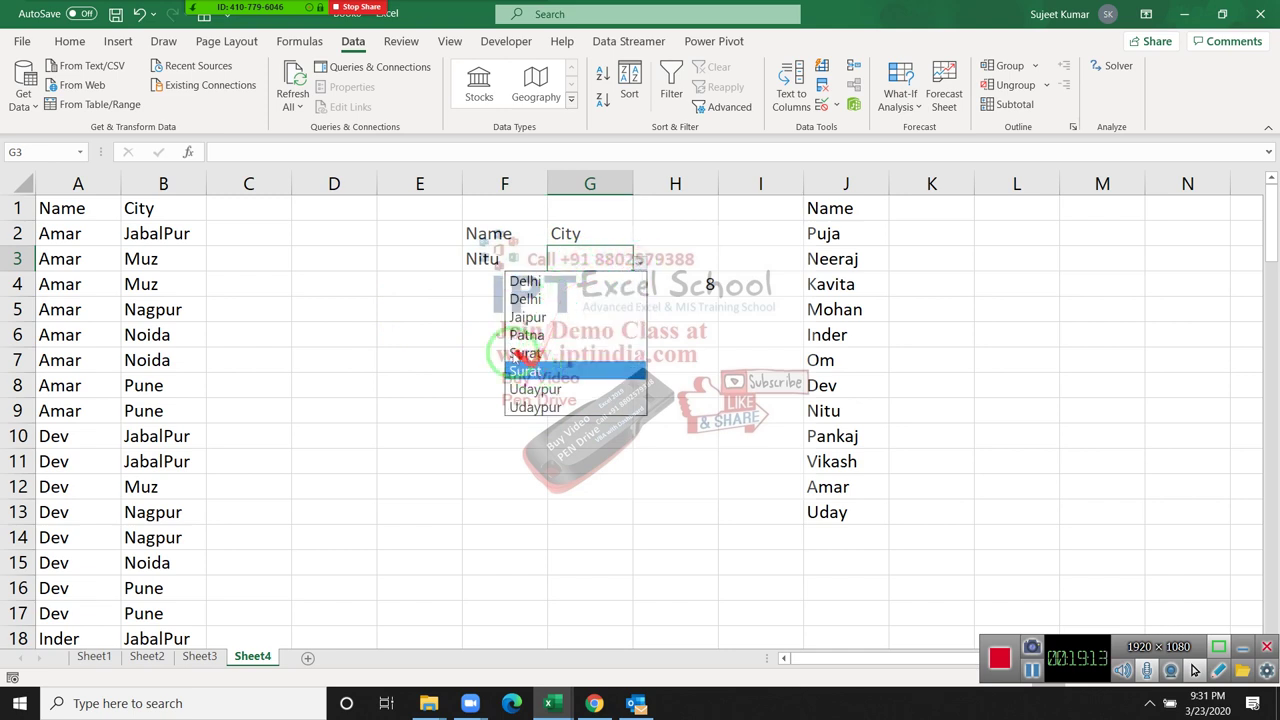
key("Escape")
Step: Switch F3 to Amar and confirm G3 lists JabalPur, Muz, Nagpur, Noida, Pune
left_click(543, 268)
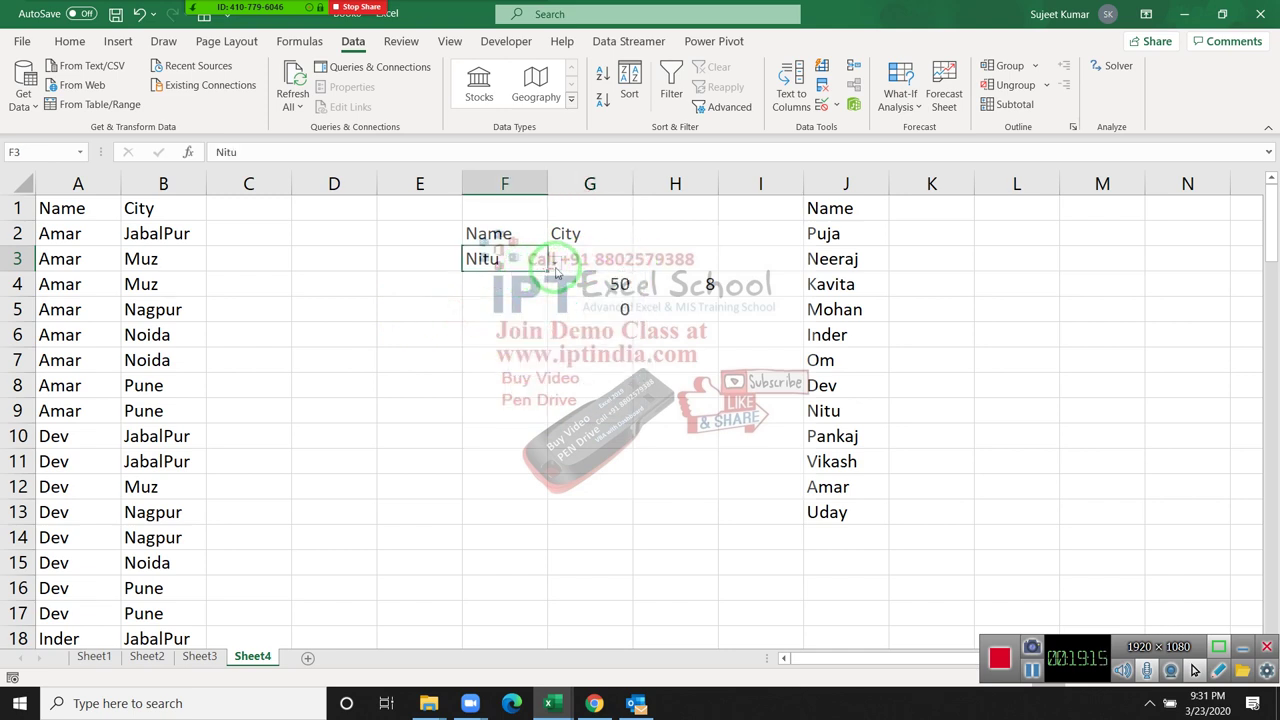
left_click(554, 260)
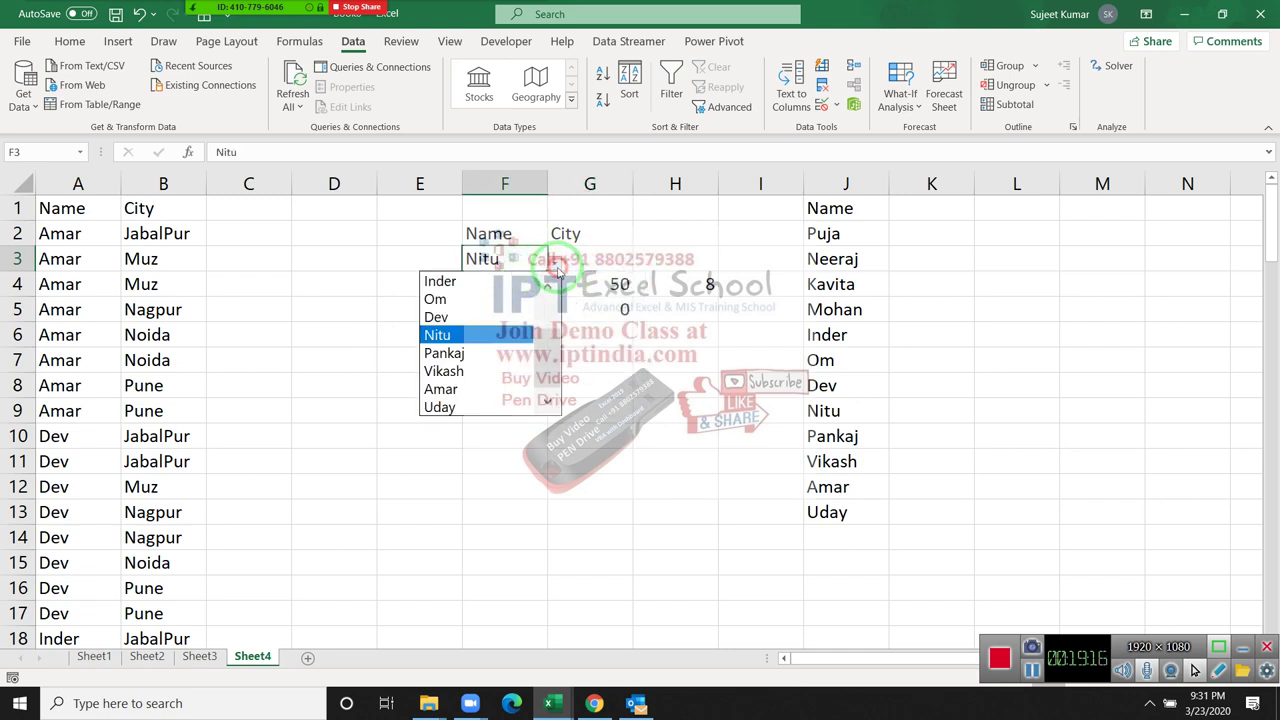
left_click(499, 390)
left_click(626, 265)
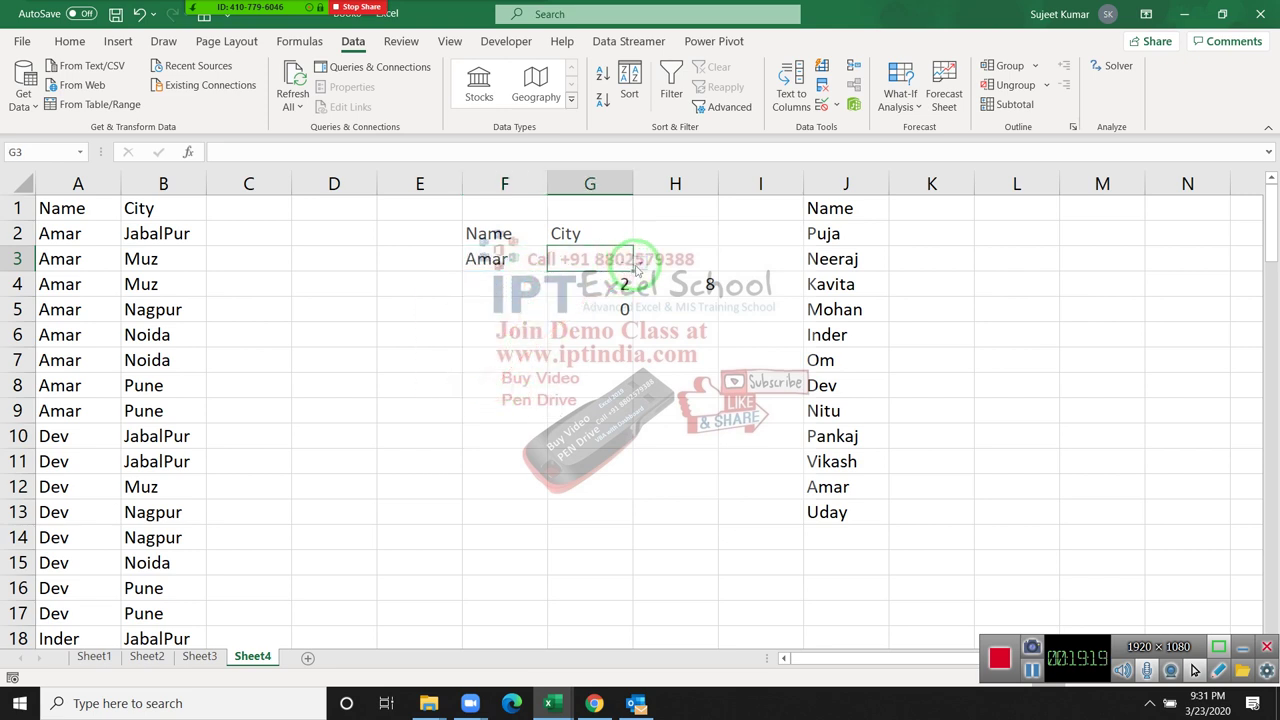
left_click(638, 265)
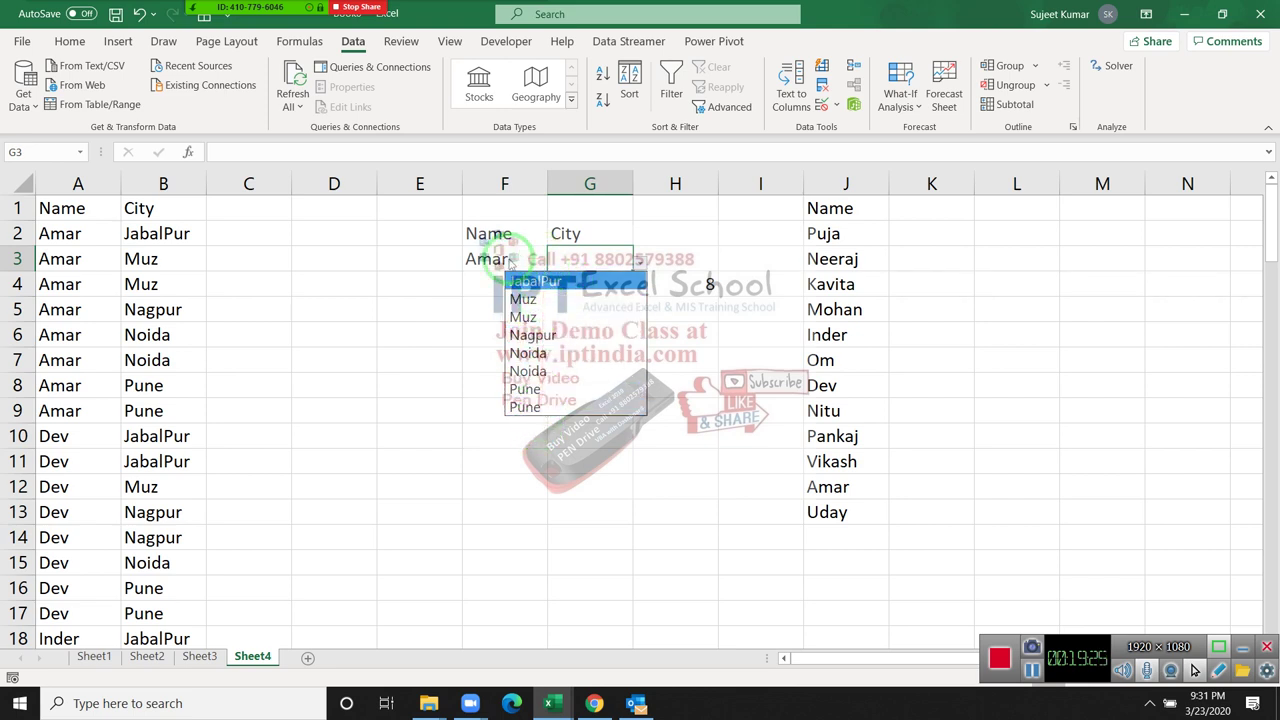
key("Escape")
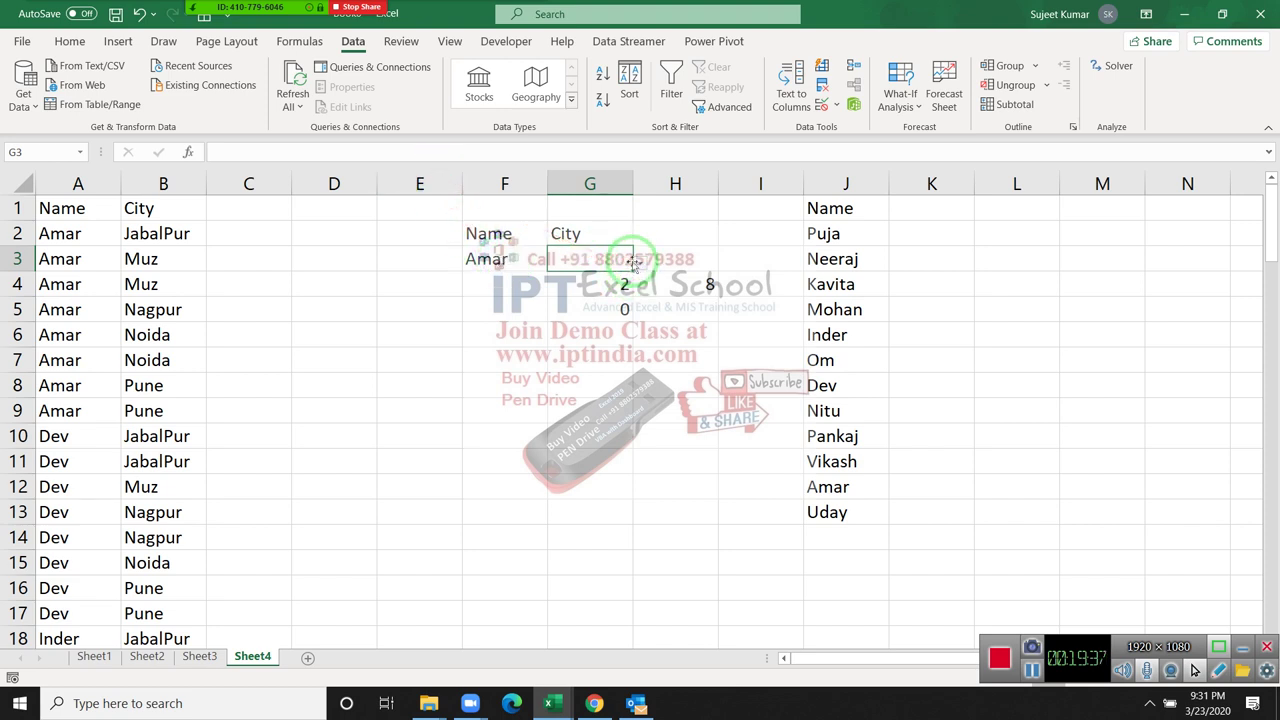
left_click(636, 262)
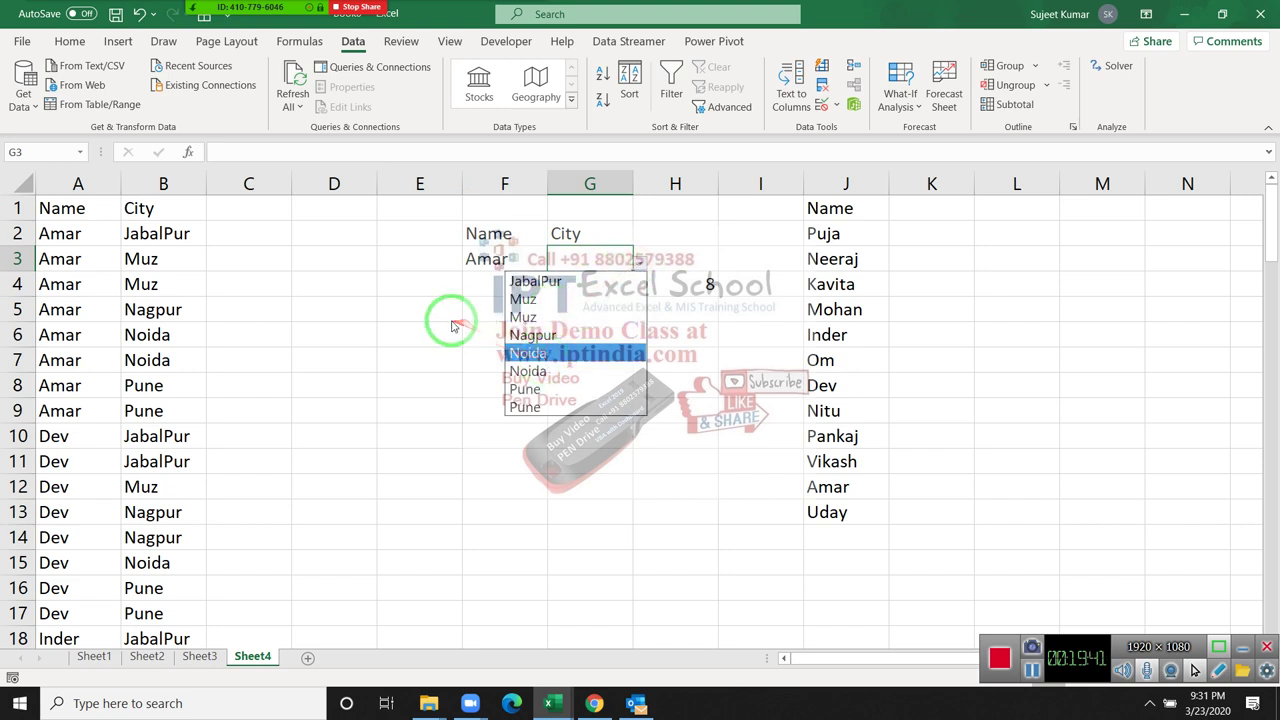
key("Escape")
left_click(225, 181)
Step: Review columns C and D and the F3/G3 dropdown cells
left_click(309, 181)
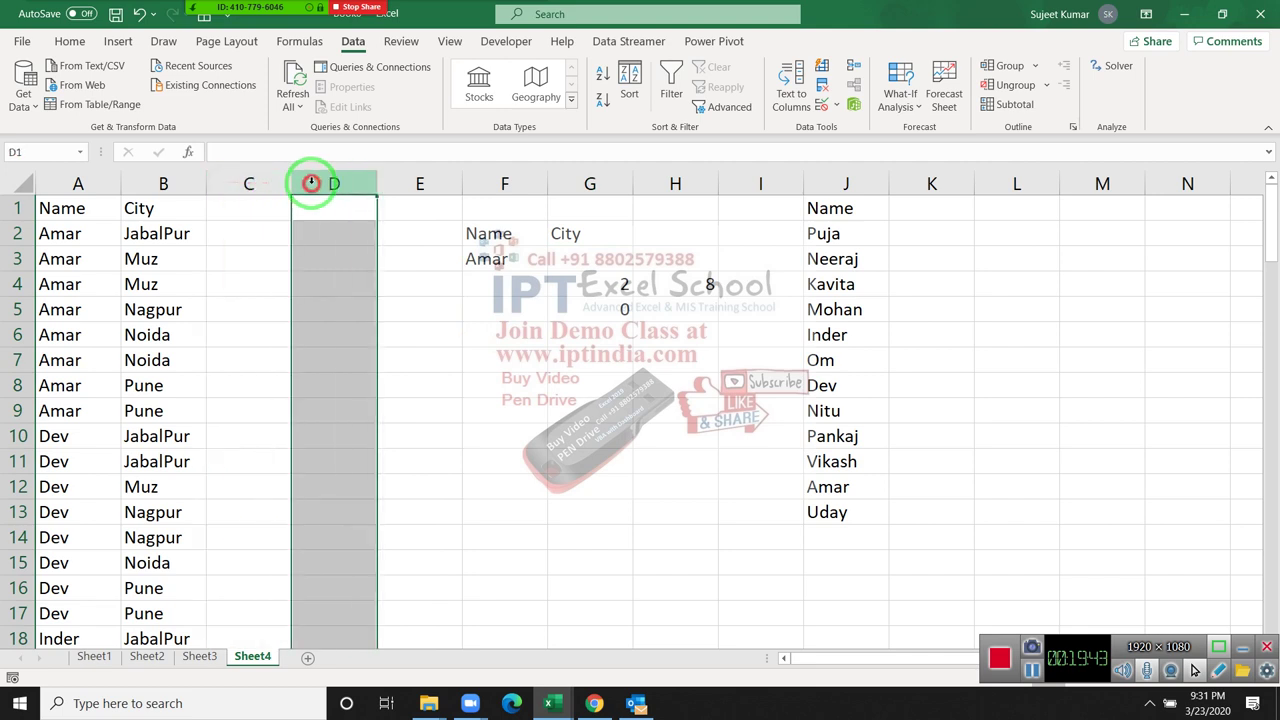
left_click(545, 259)
left_click(567, 262)
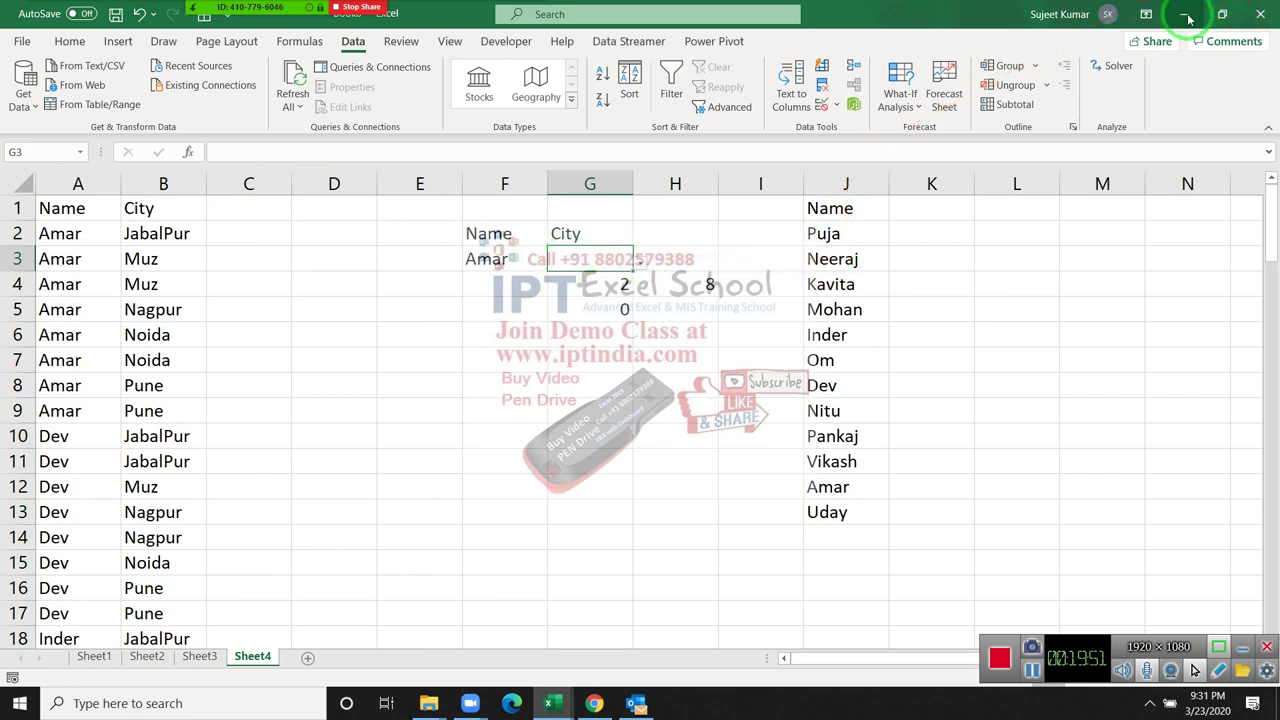
mouse_move(255, 8)
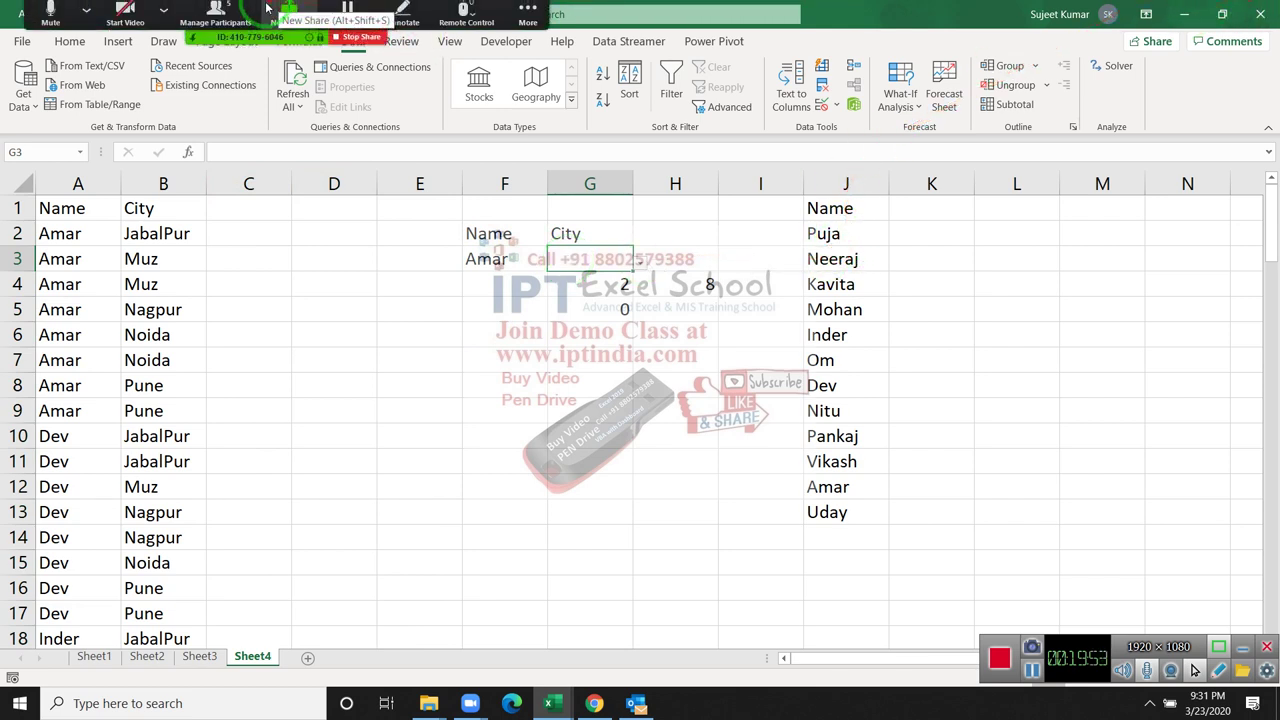
left_click(233, 14)
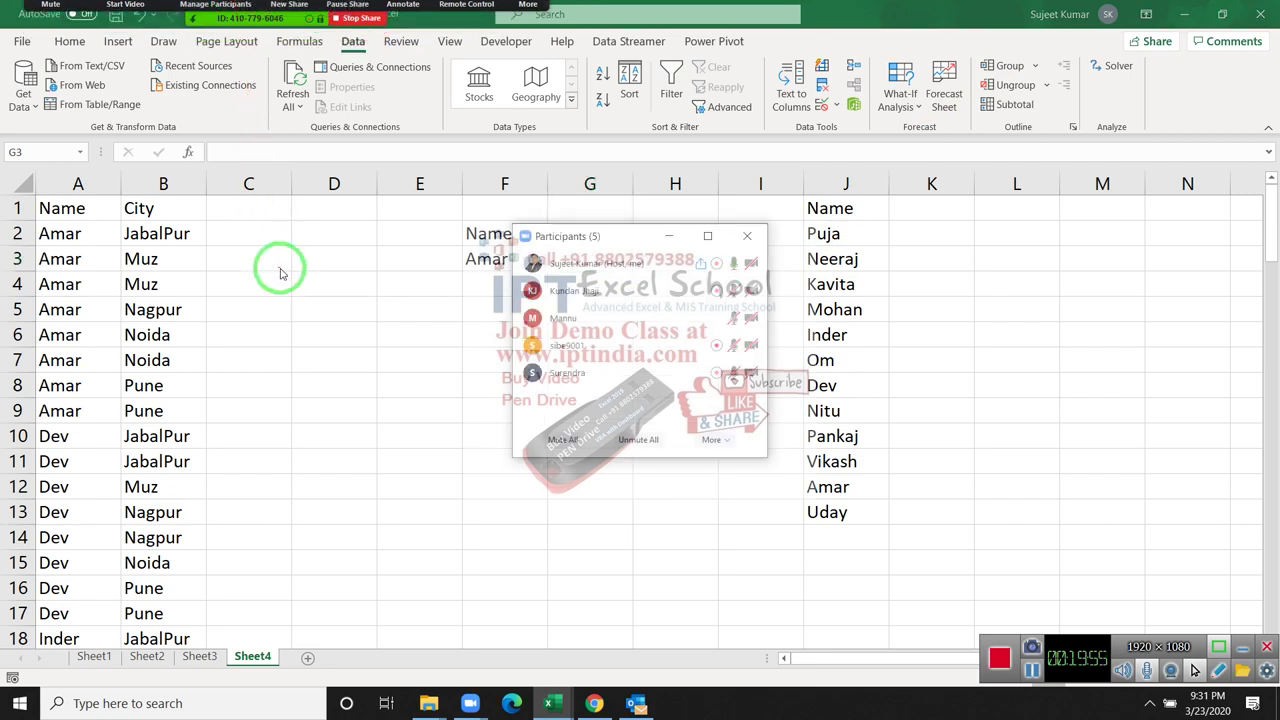
Step: Save the workbook as DataV in the Data folder and close it
key("ctrl+s")
type("DataV")
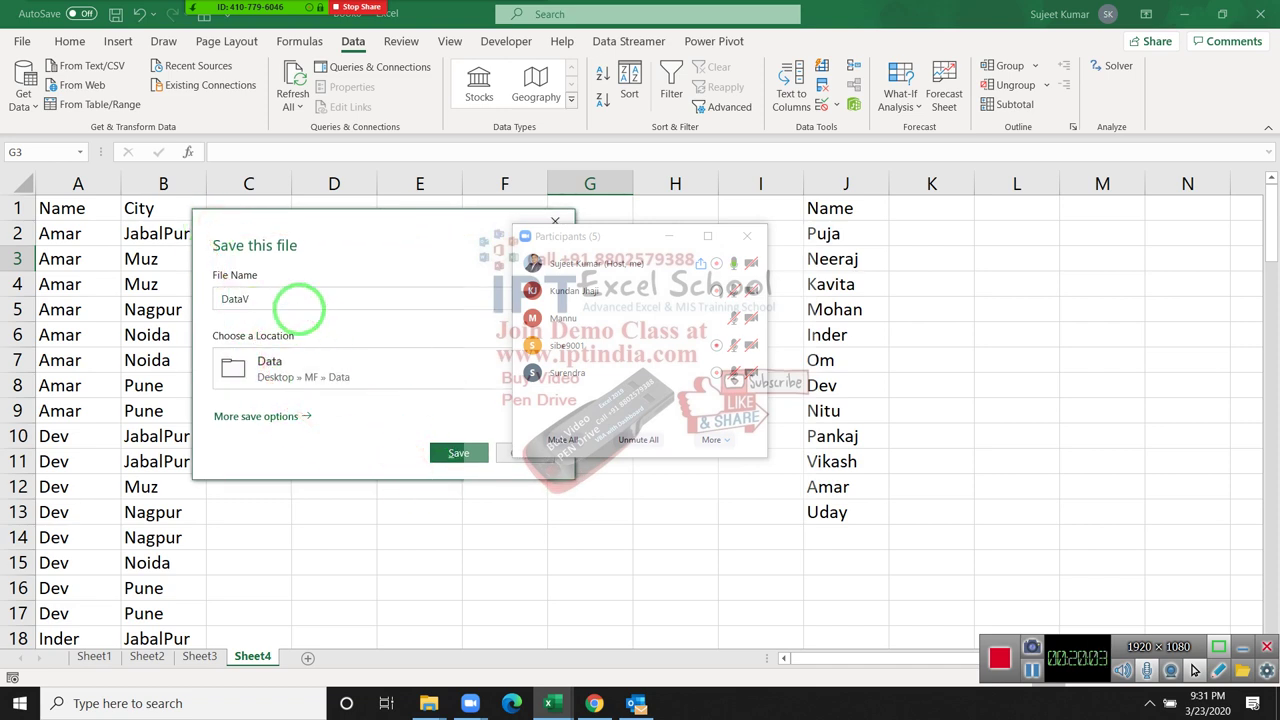
left_click(476, 456)
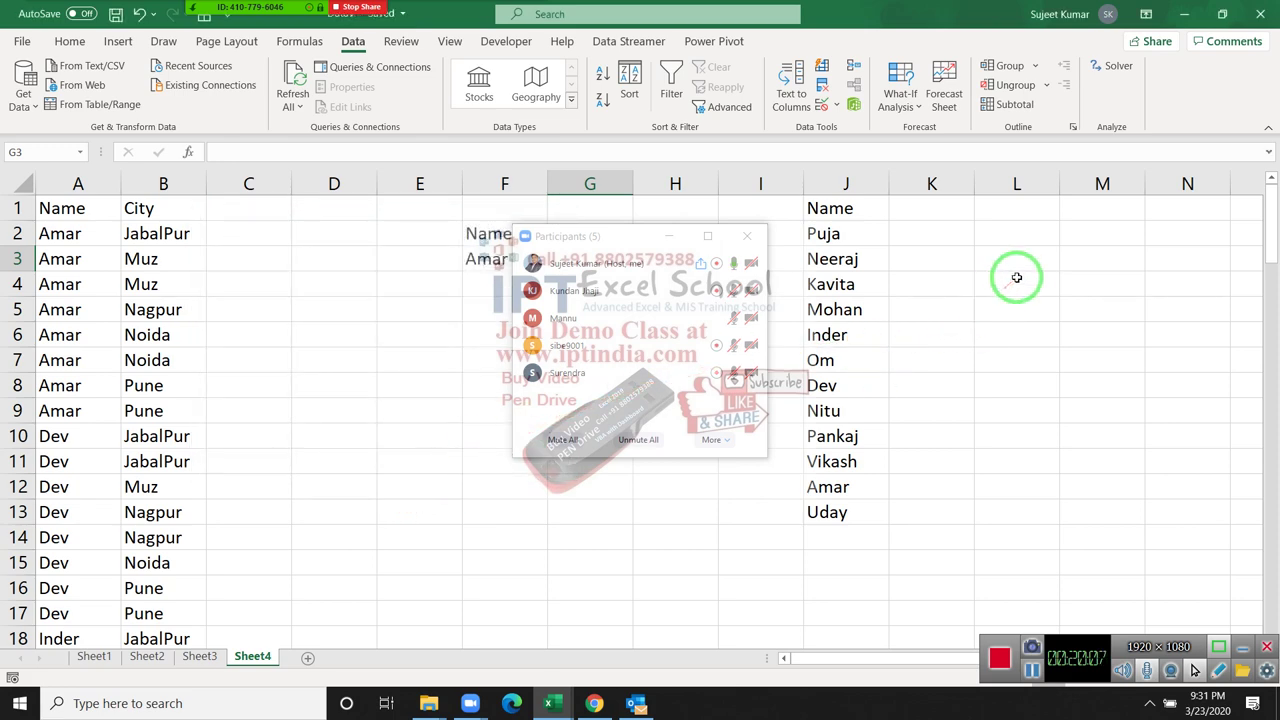
left_click(1262, 12)
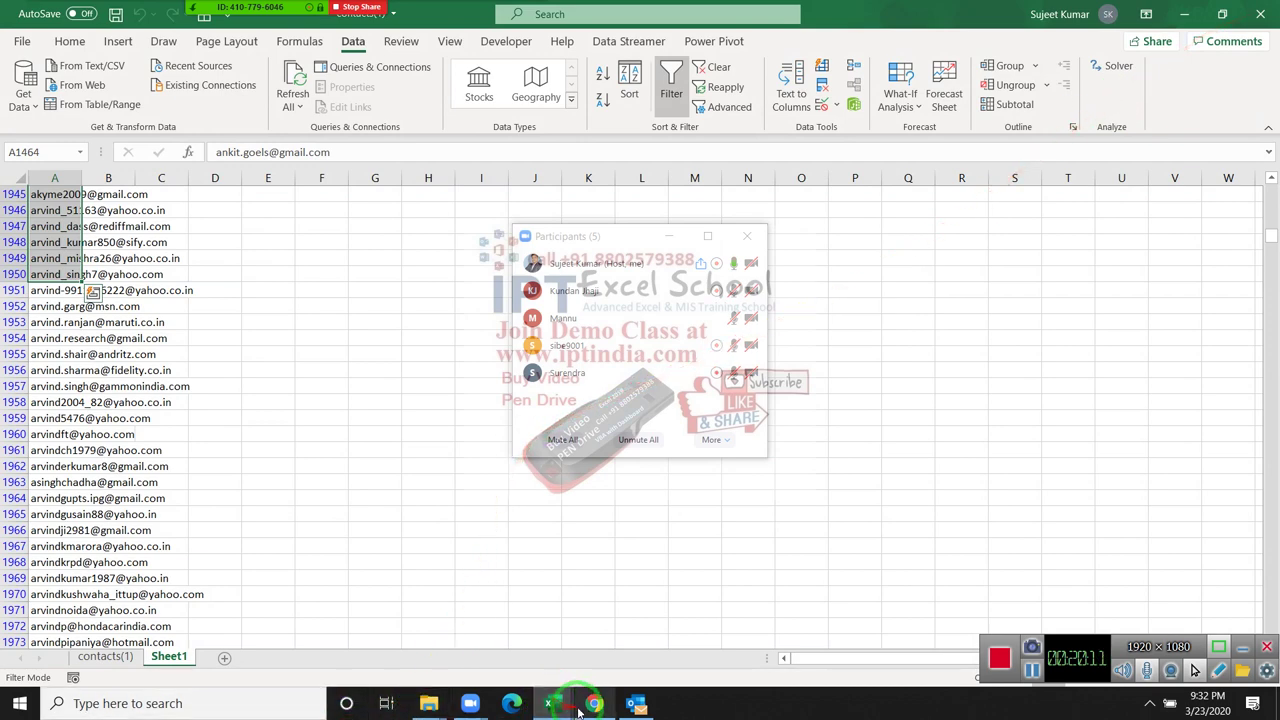
Step: In Gmail, open the 'Join Link - Advanced Excel Class' email and start a new message
left_click(593, 705)
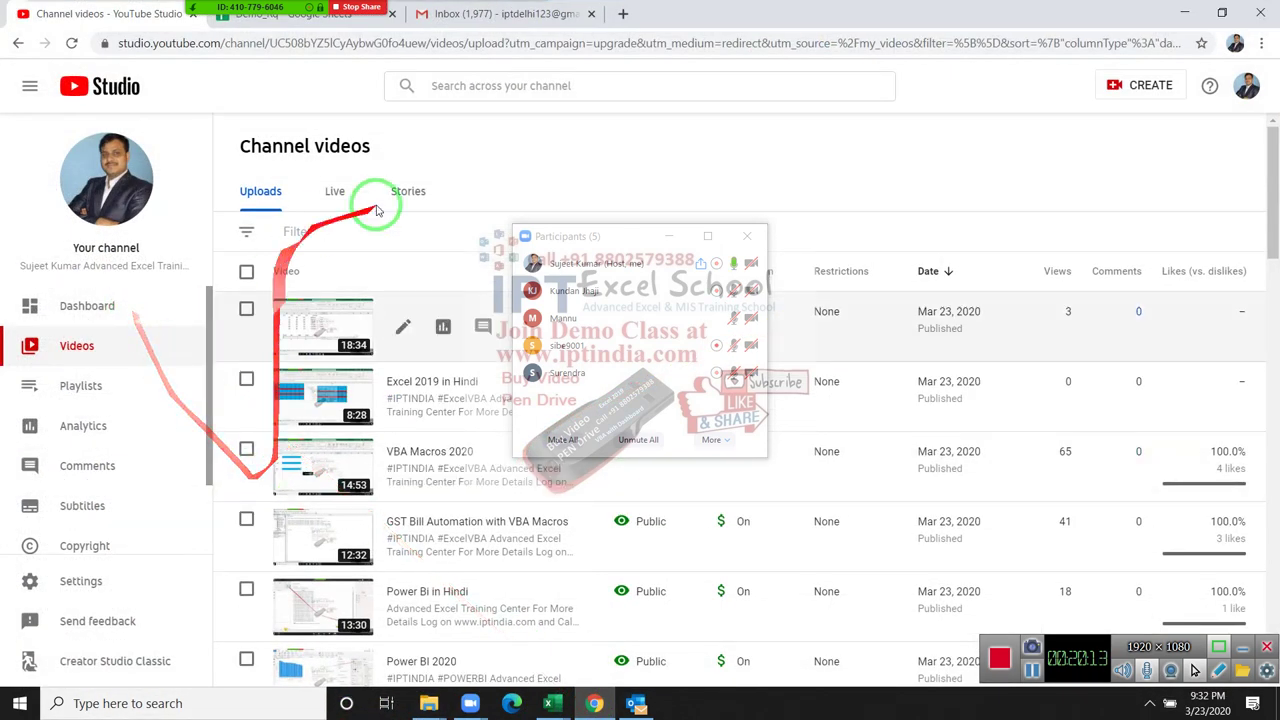
left_click(520, 14)
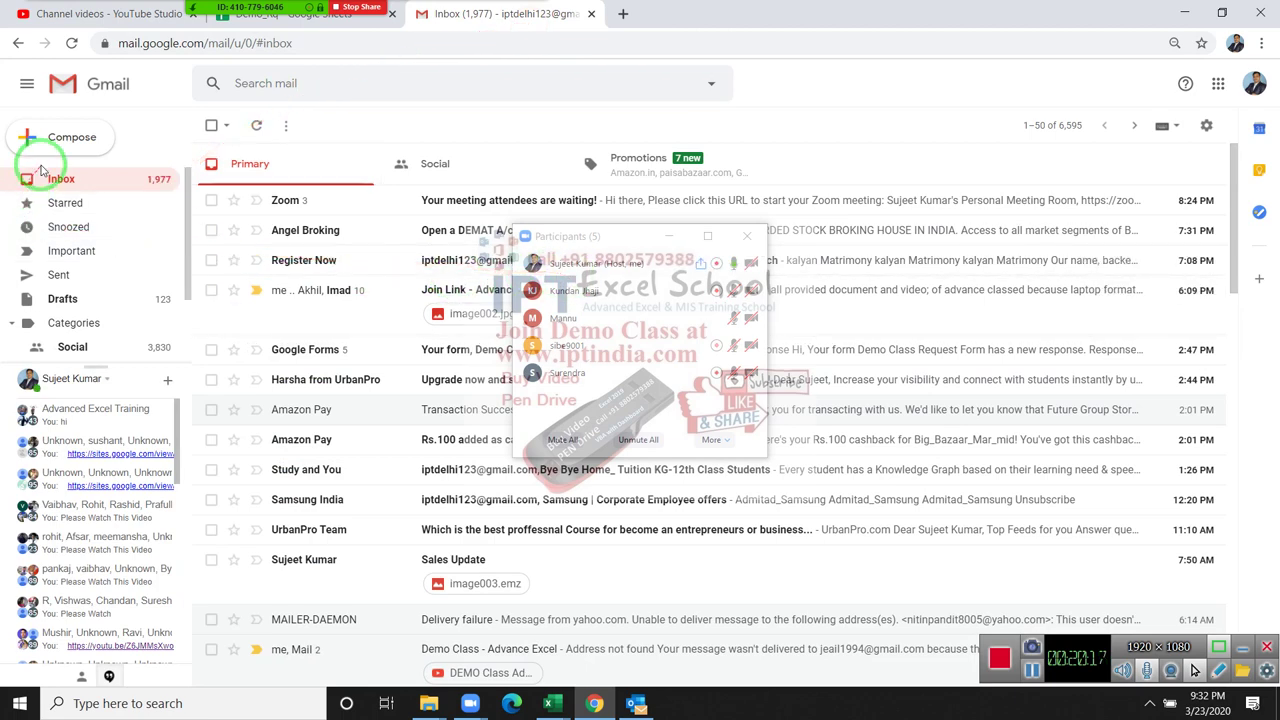
left_click_drag(644, 242, 921, 276)
left_click(560, 290)
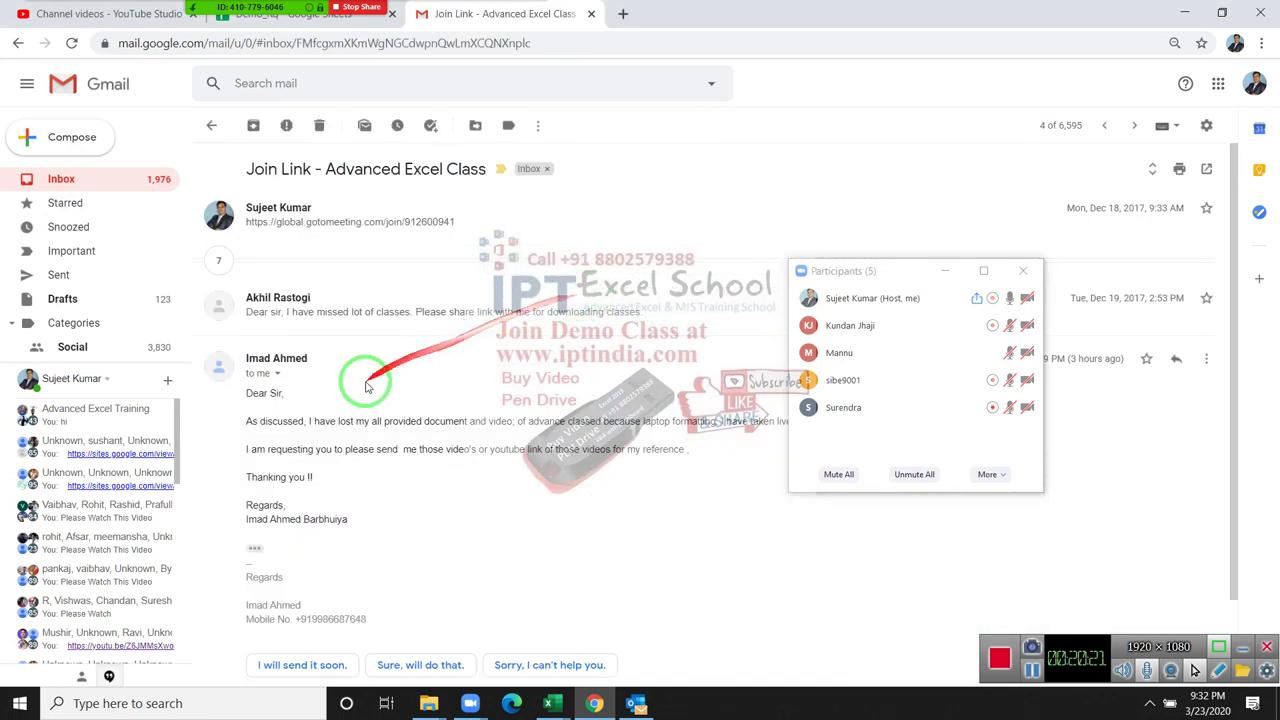
scroll(354, 449, "down", 2)
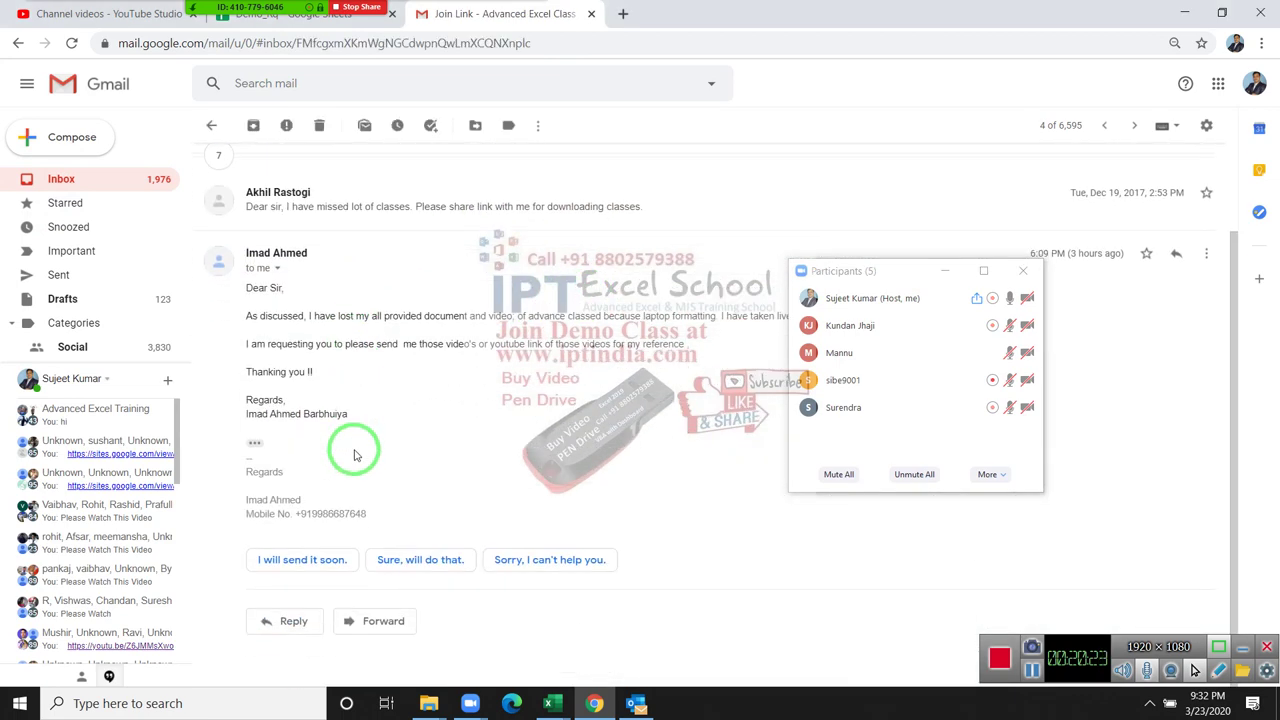
left_click(77, 146)
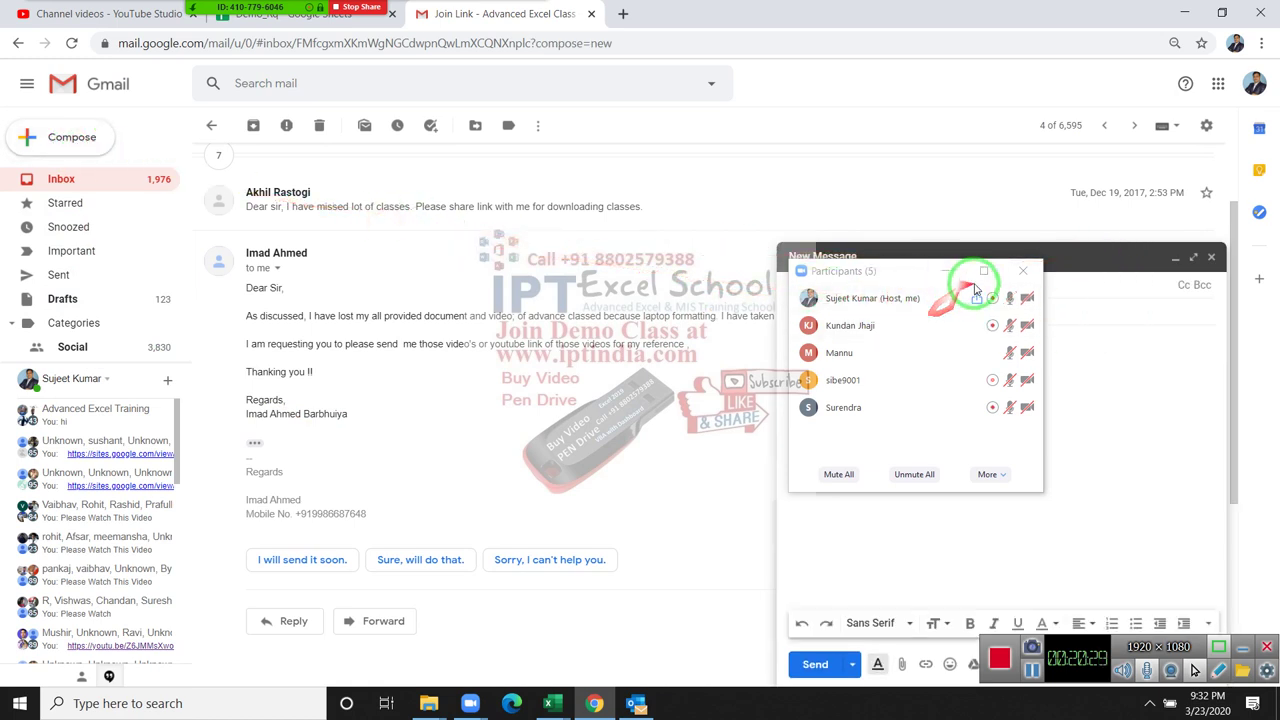
Step: Close the participants panel and add the first two recipients from the autocomplete suggestions
left_click(1024, 274)
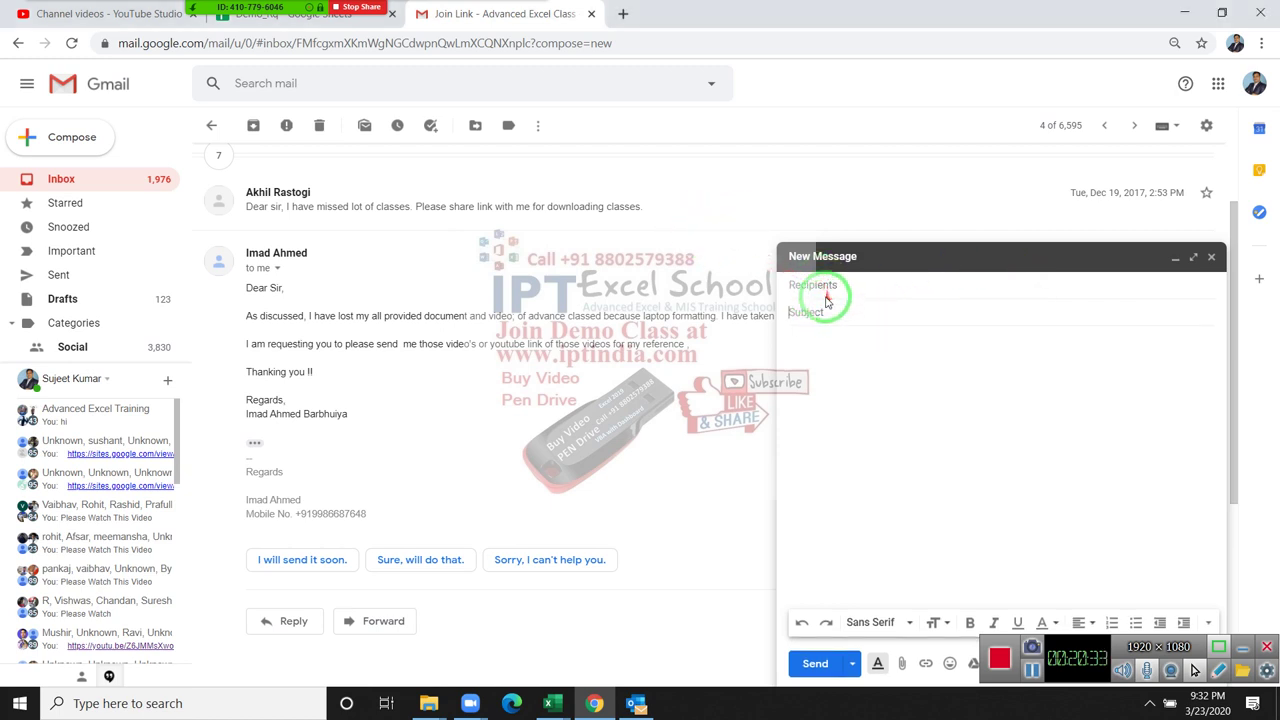
left_click(815, 282)
type("b")
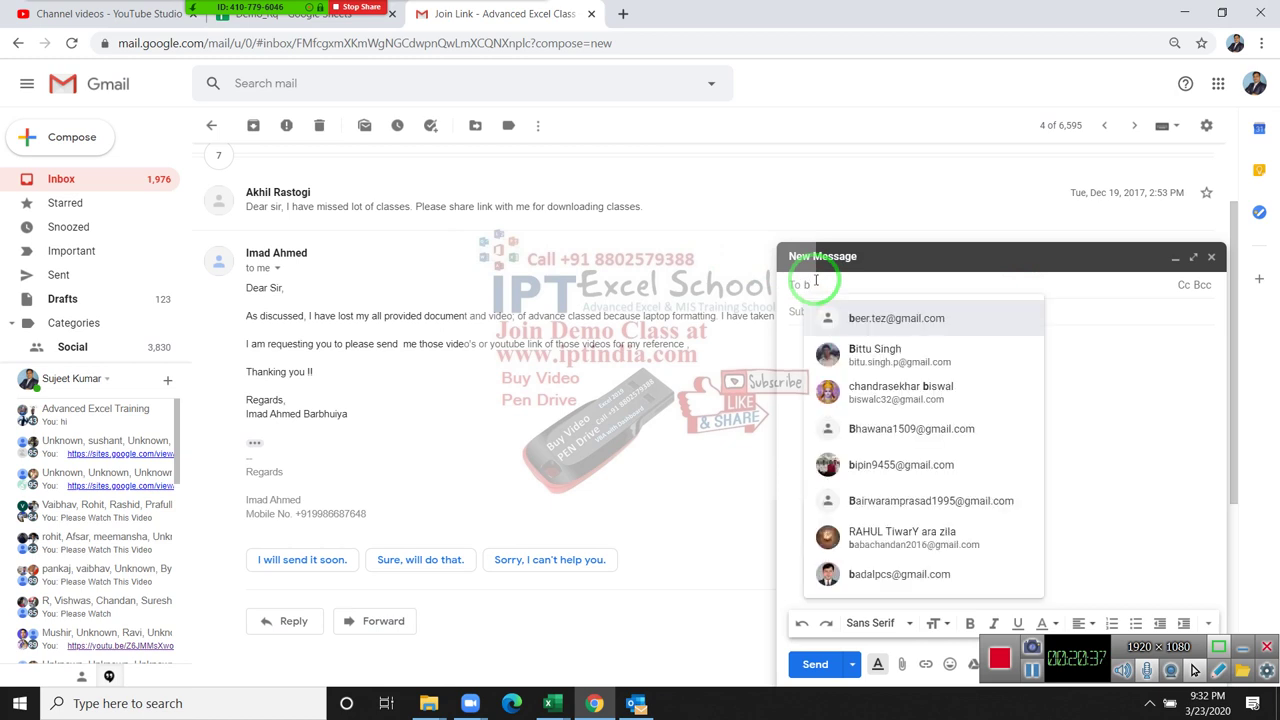
left_click(903, 312)
type("kun")
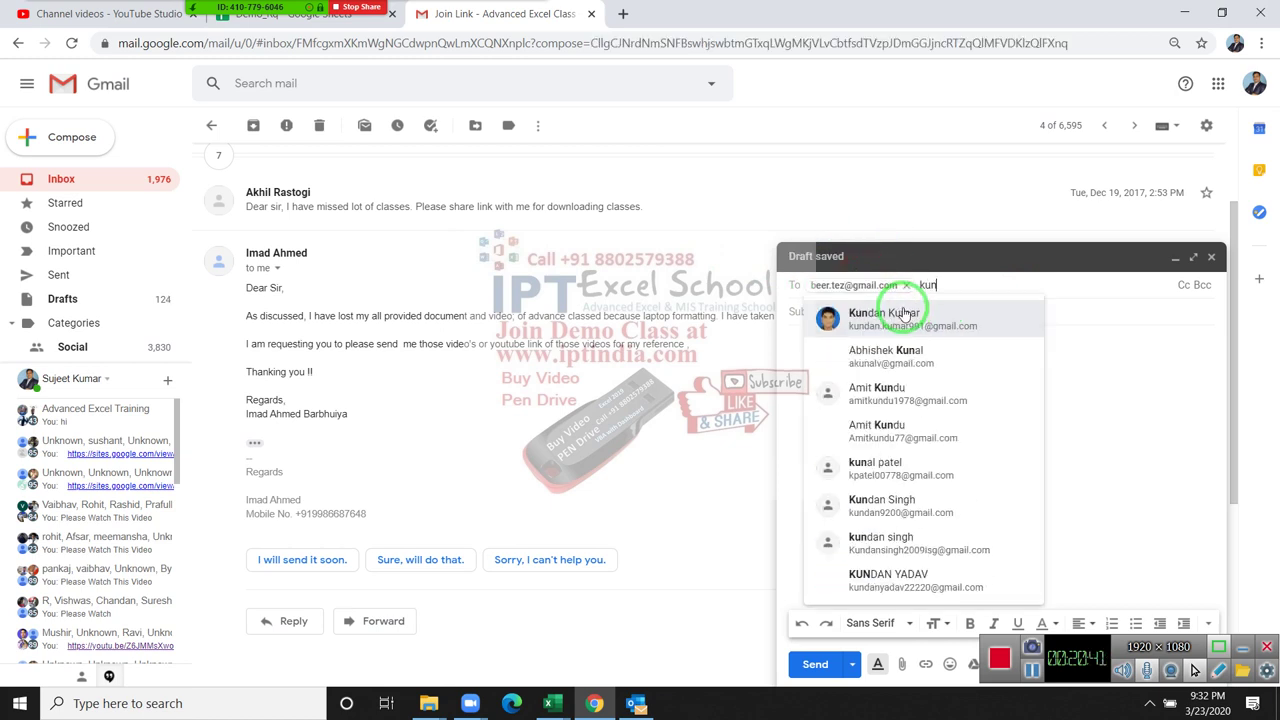
left_click(906, 314)
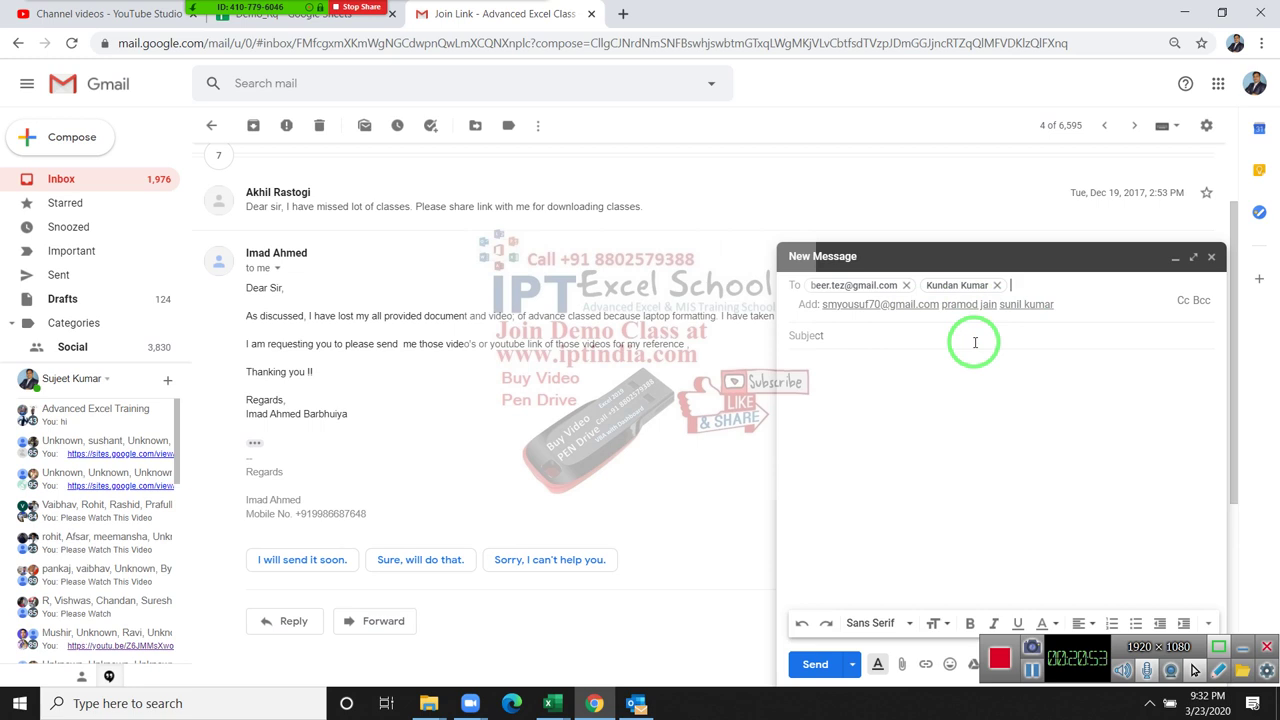
Step: Add the third and fourth contacts as recipients, then enter the subject 'File'
type("ma")
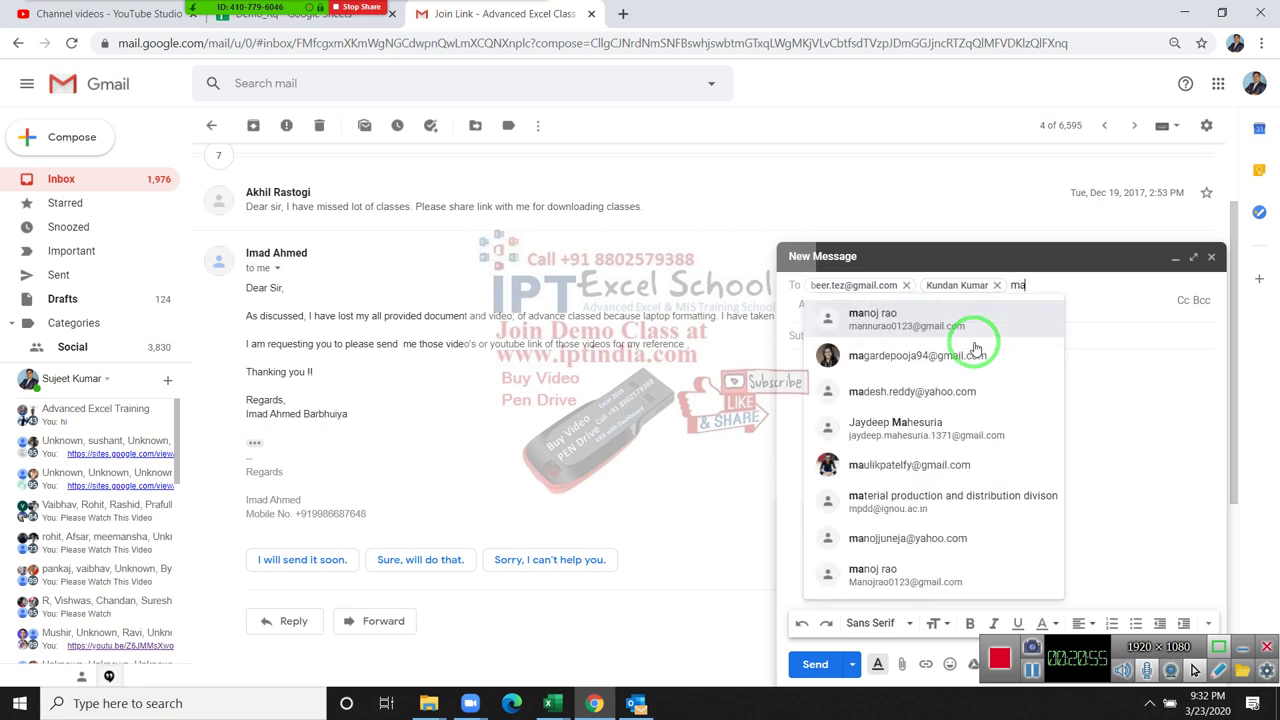
left_click(850, 355)
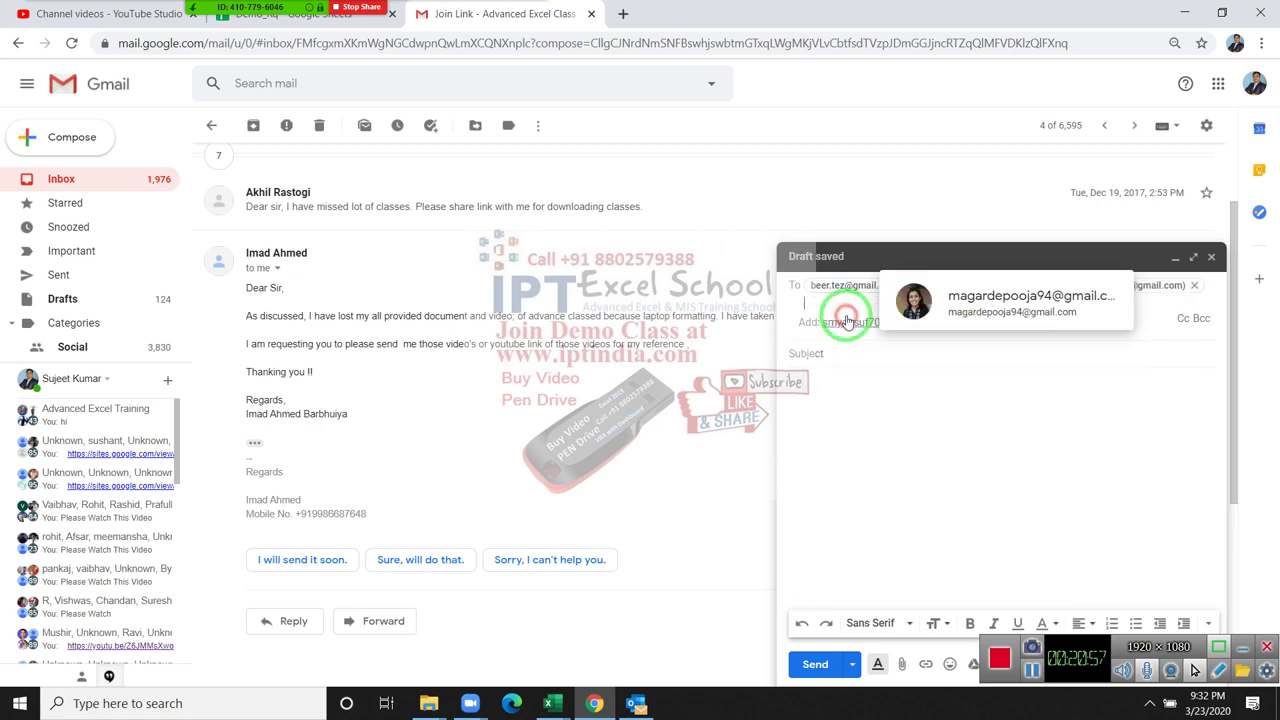
left_click(914, 435)
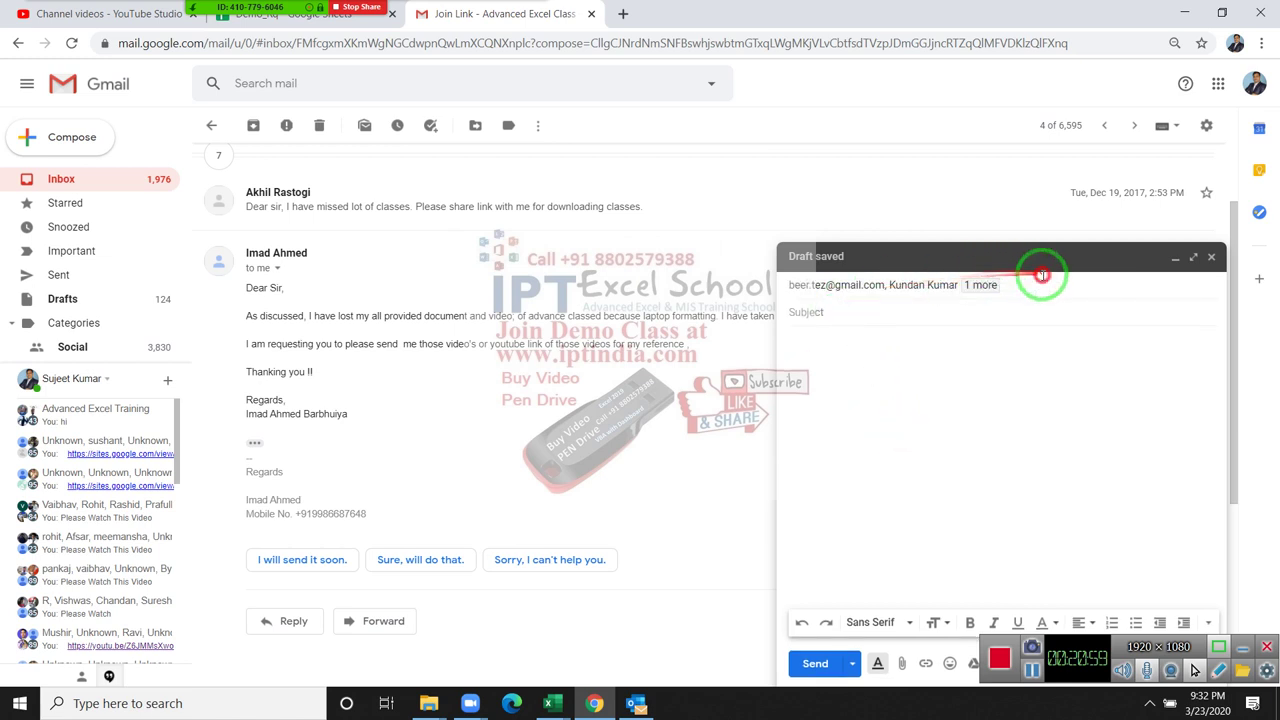
left_click(1029, 292)
type("su")
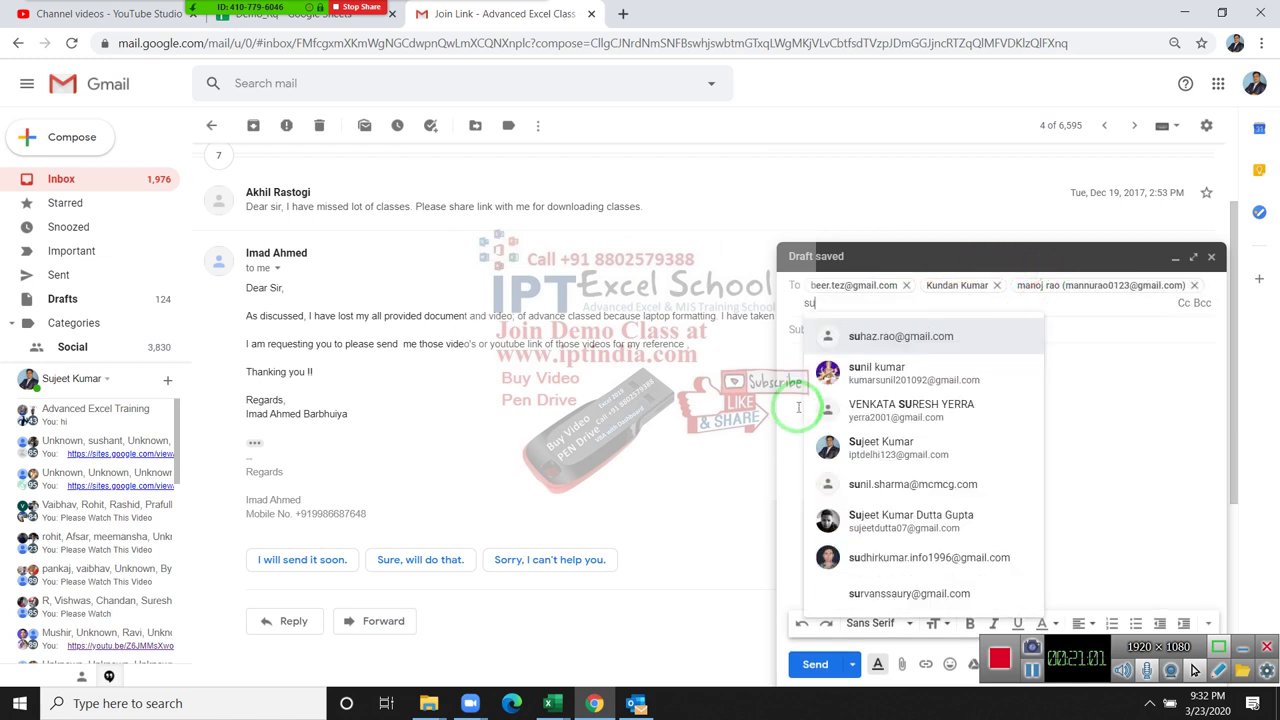
type("re")
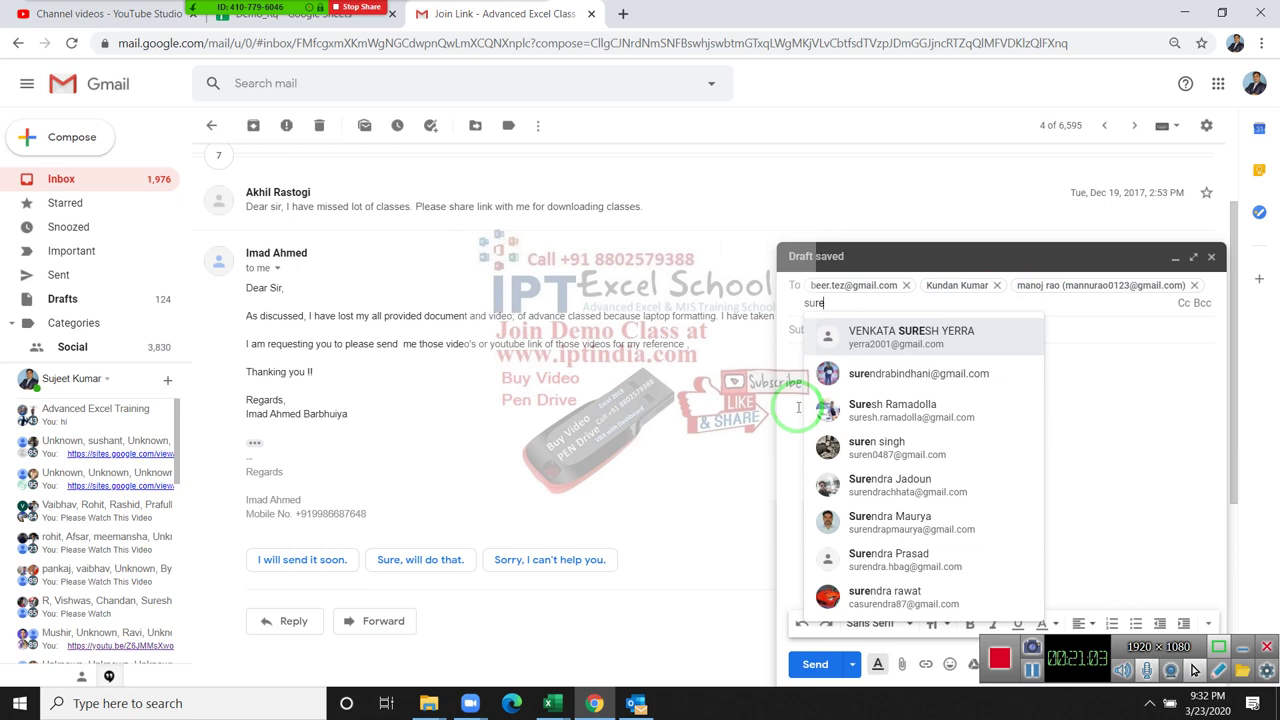
left_click(887, 378)
left_click(830, 337)
type("File")
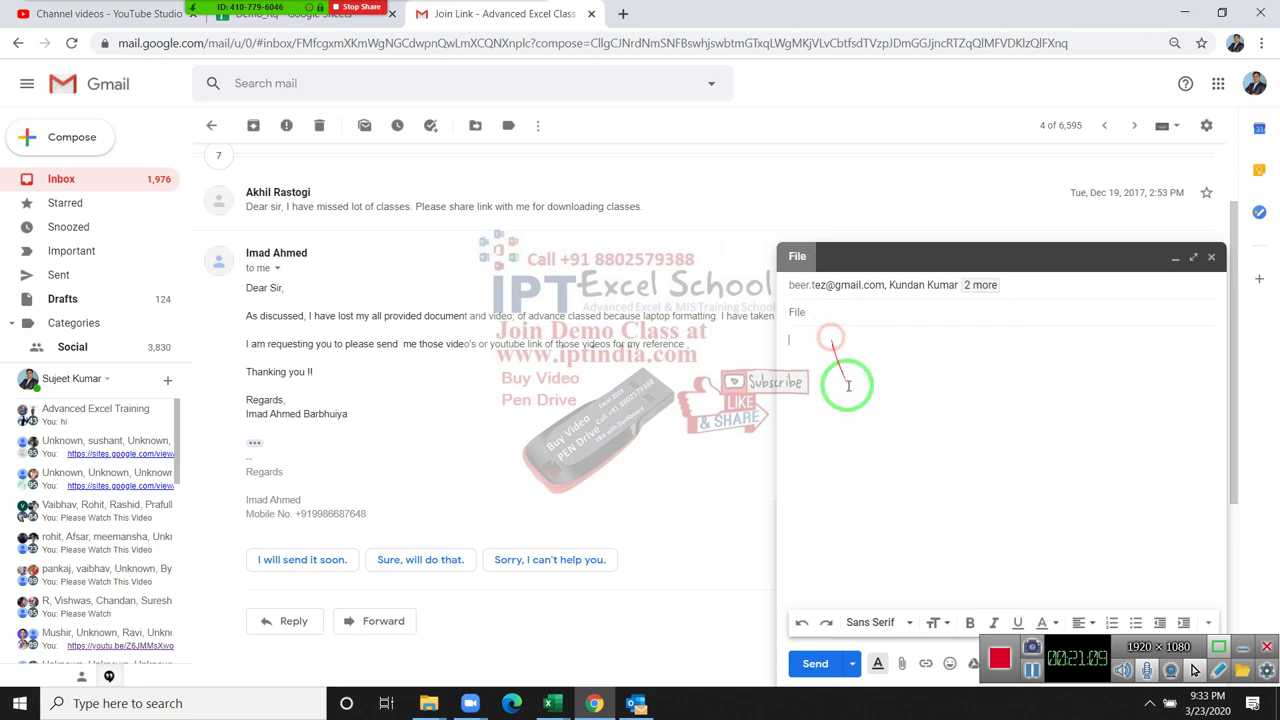
Step: Open the attachment picker and browse the Downloads, Documents and New folder locations
left_click(899, 663)
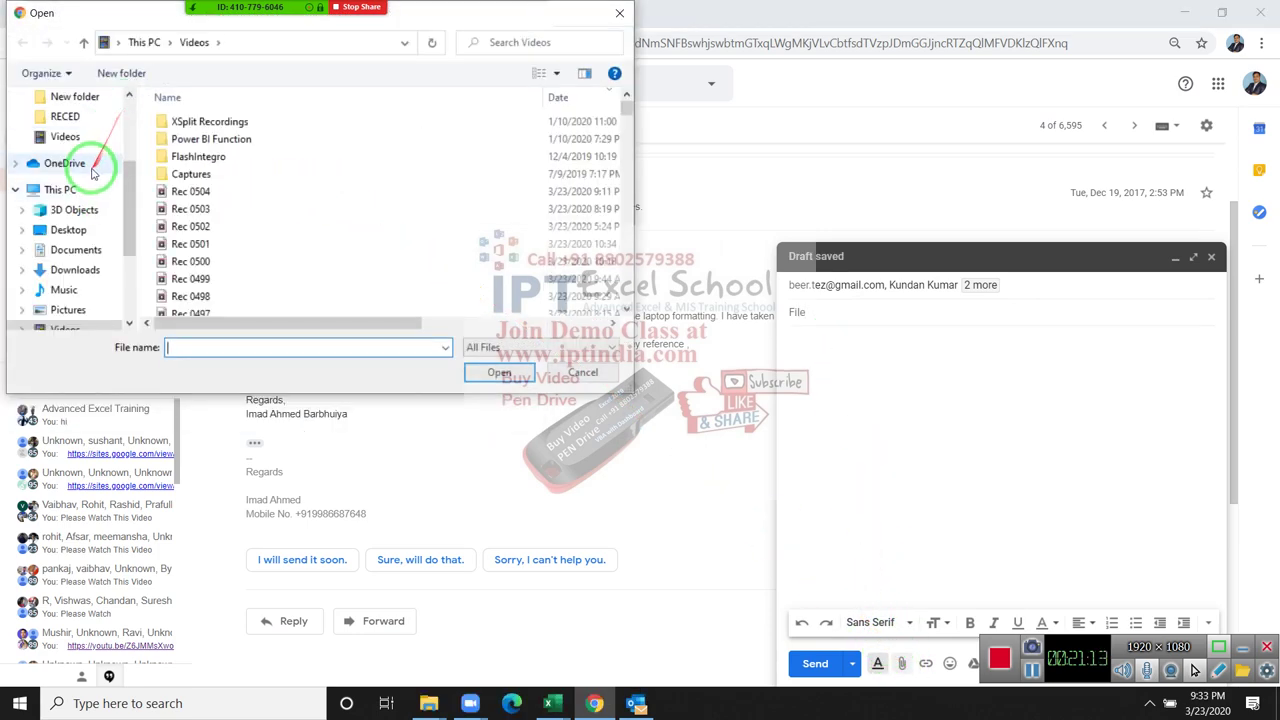
scroll(88, 176, "up", 1)
scroll(88, 176, "up", 1)
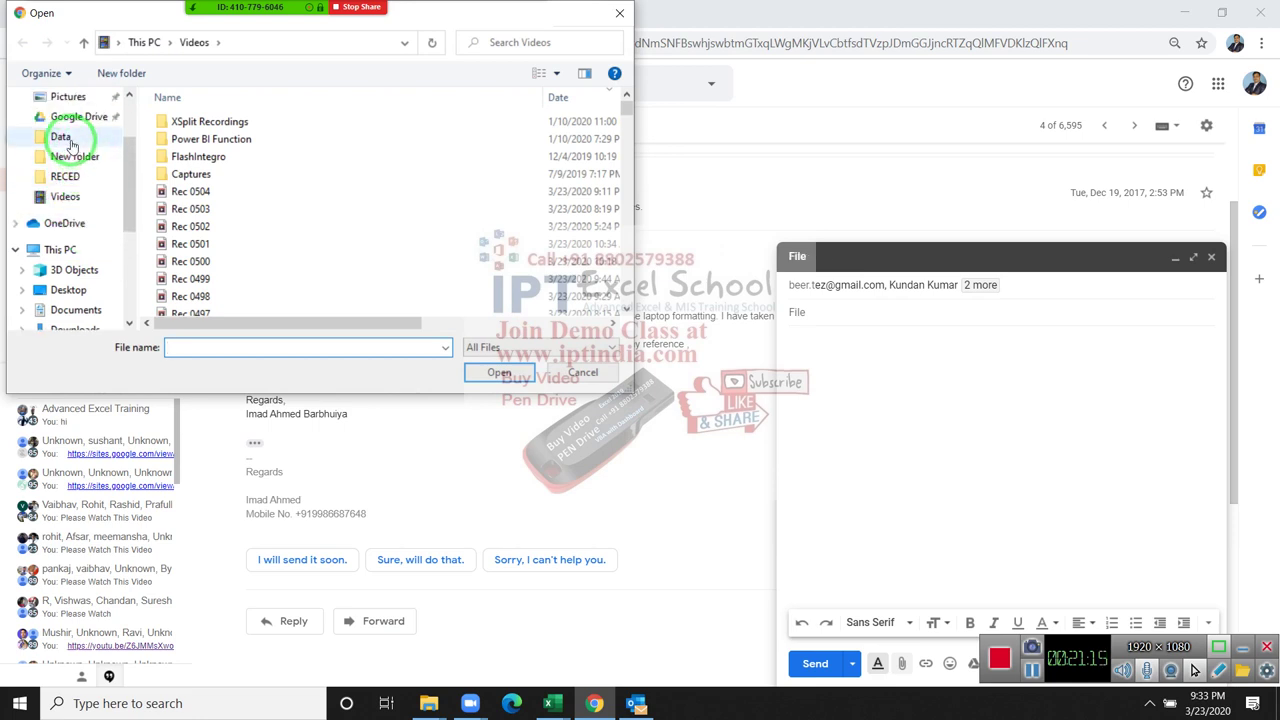
scroll(88, 176, "up", 3)
scroll(90, 176, "up", 1)
left_click(76, 152)
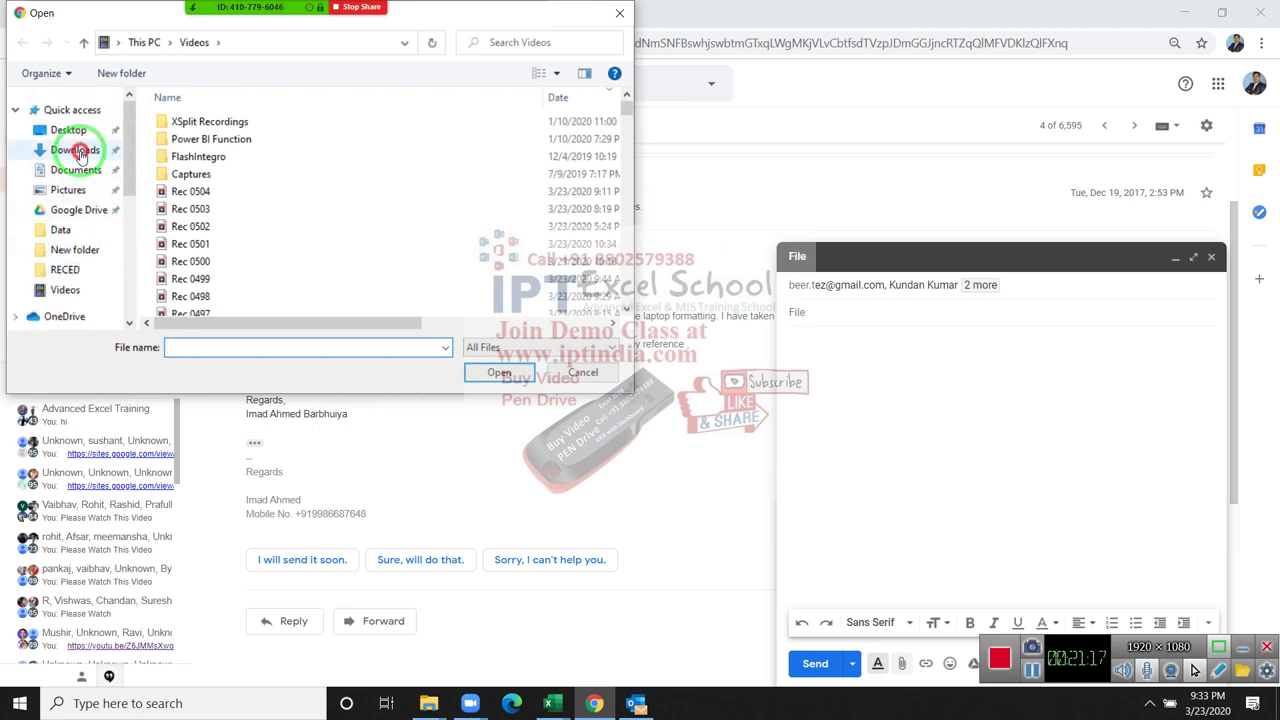
left_click(78, 168)
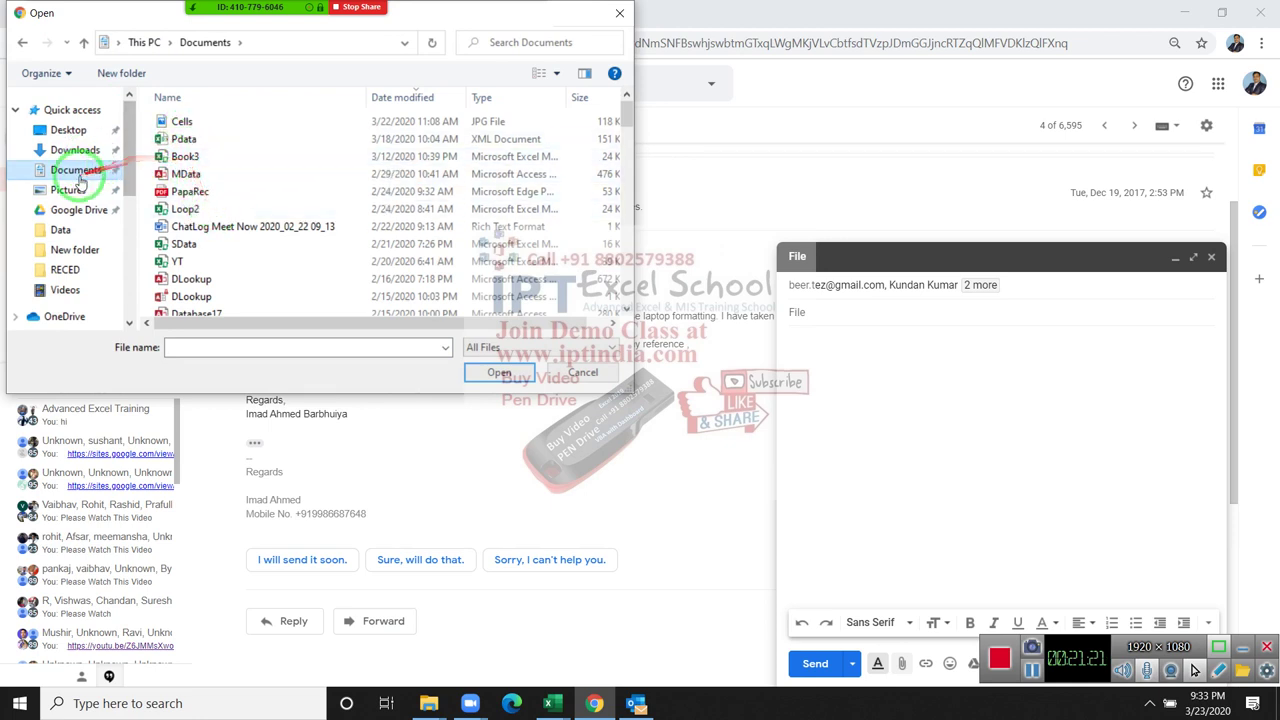
left_click(70, 252)
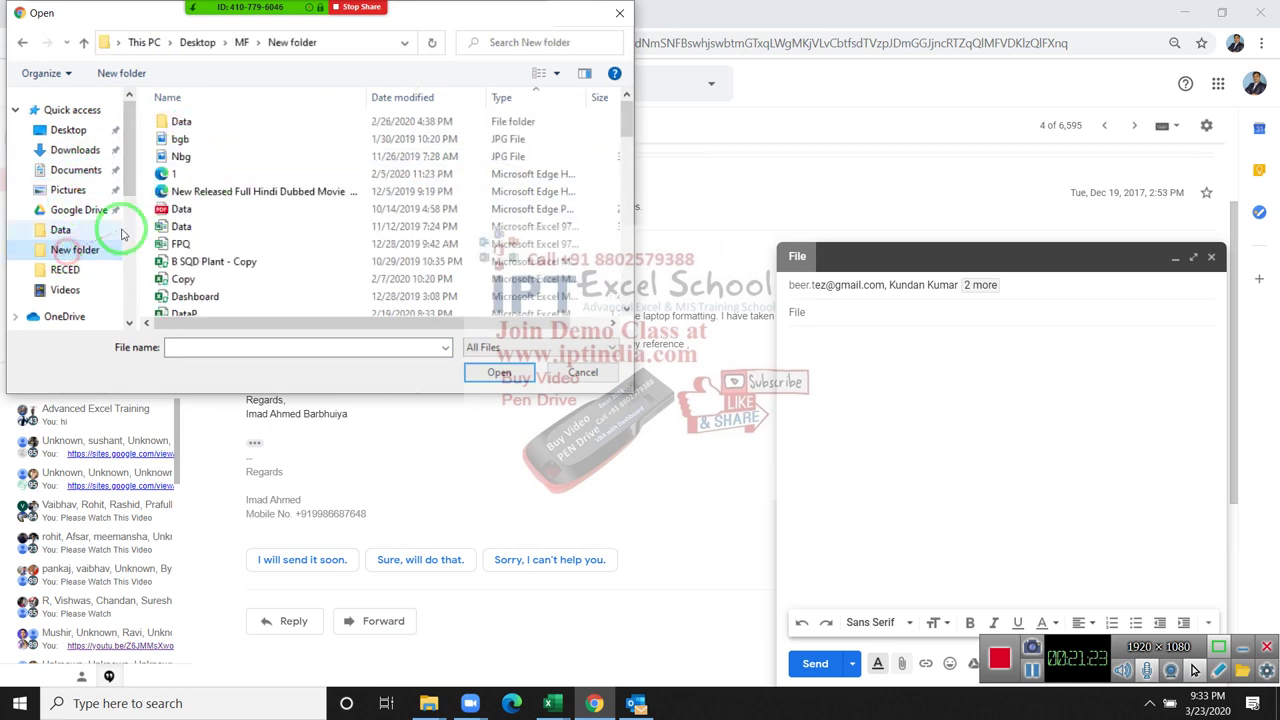
Step: Attach DataV.xlsm from the MF > Data folder, send the message, and minimise the browser
double_click(210, 122)
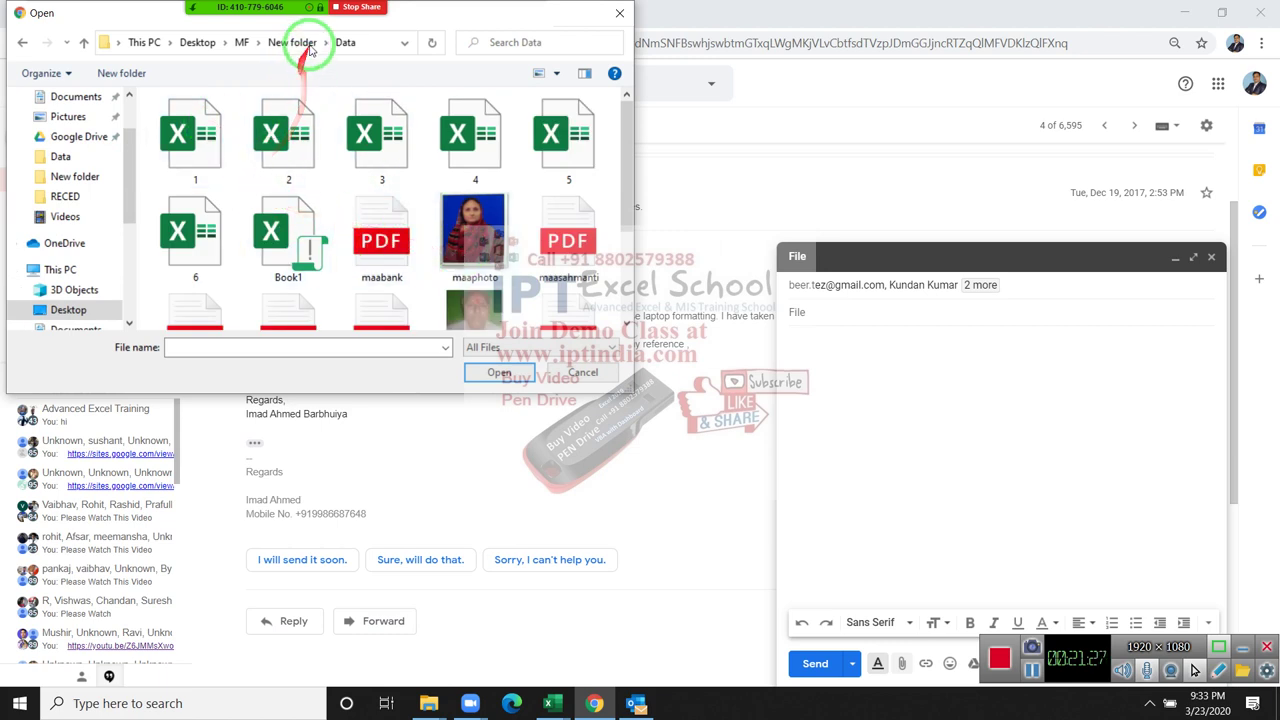
left_click(291, 42)
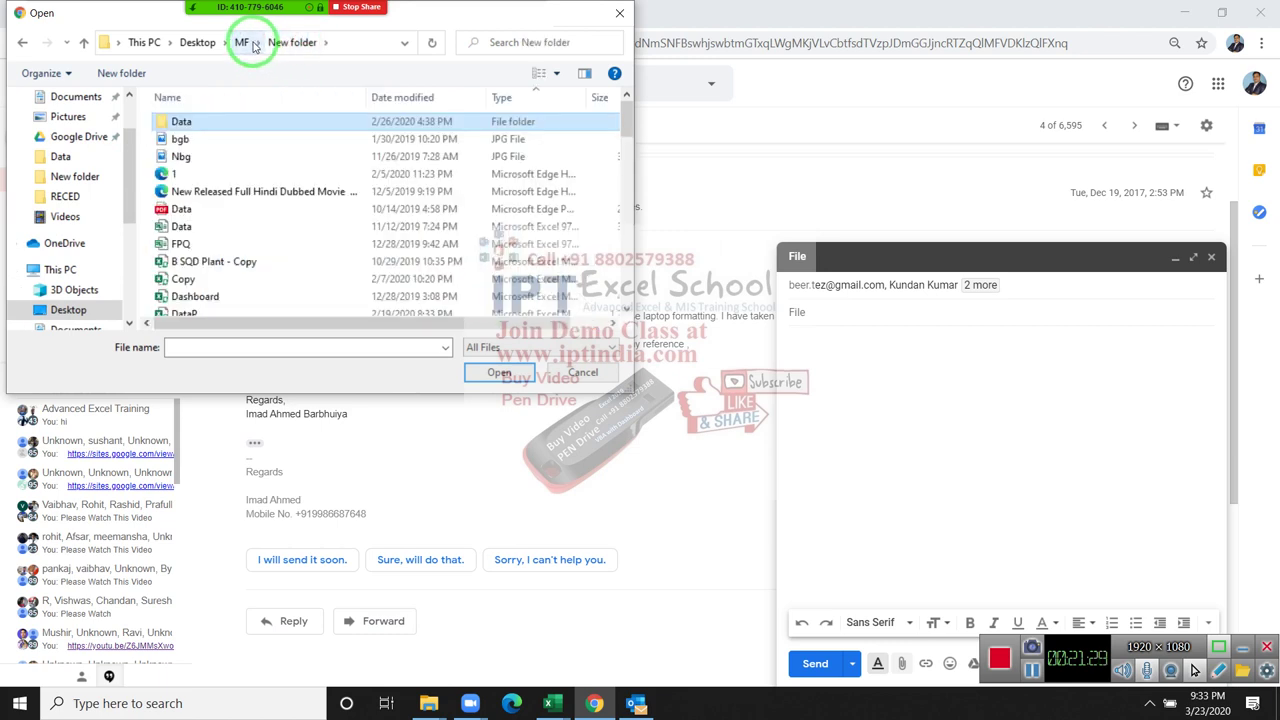
double_click(198, 121)
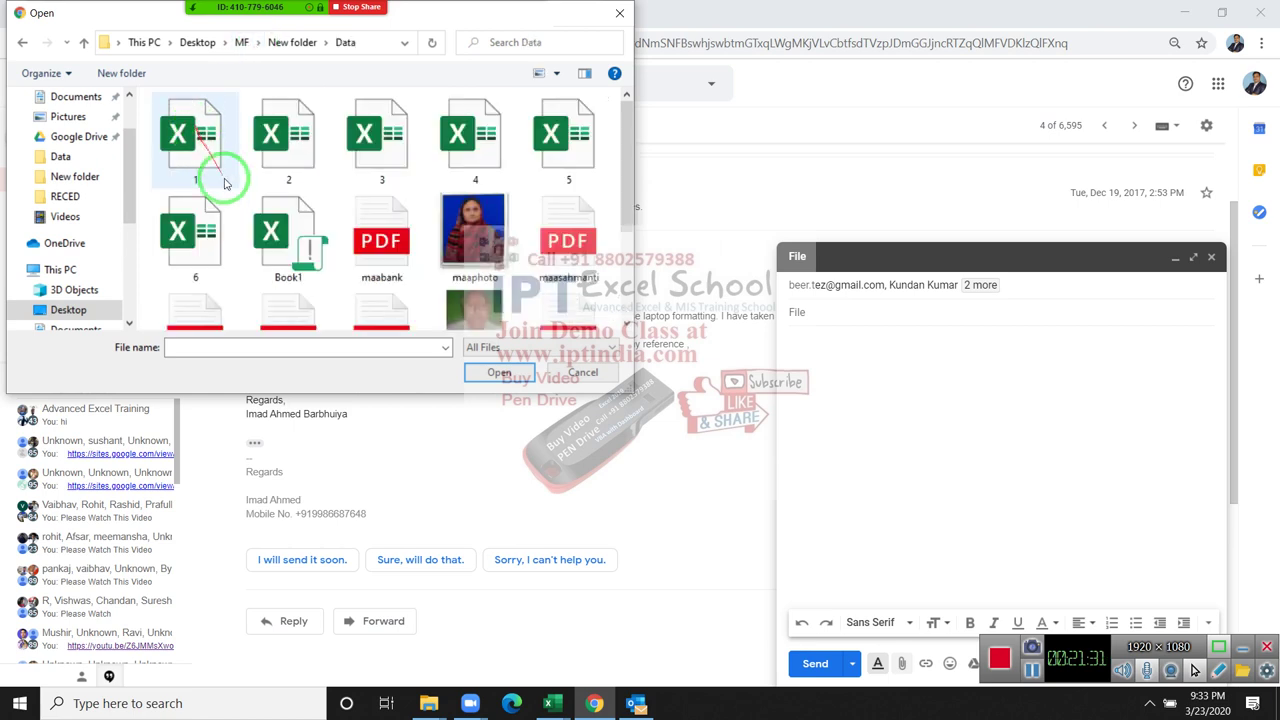
left_click(242, 42)
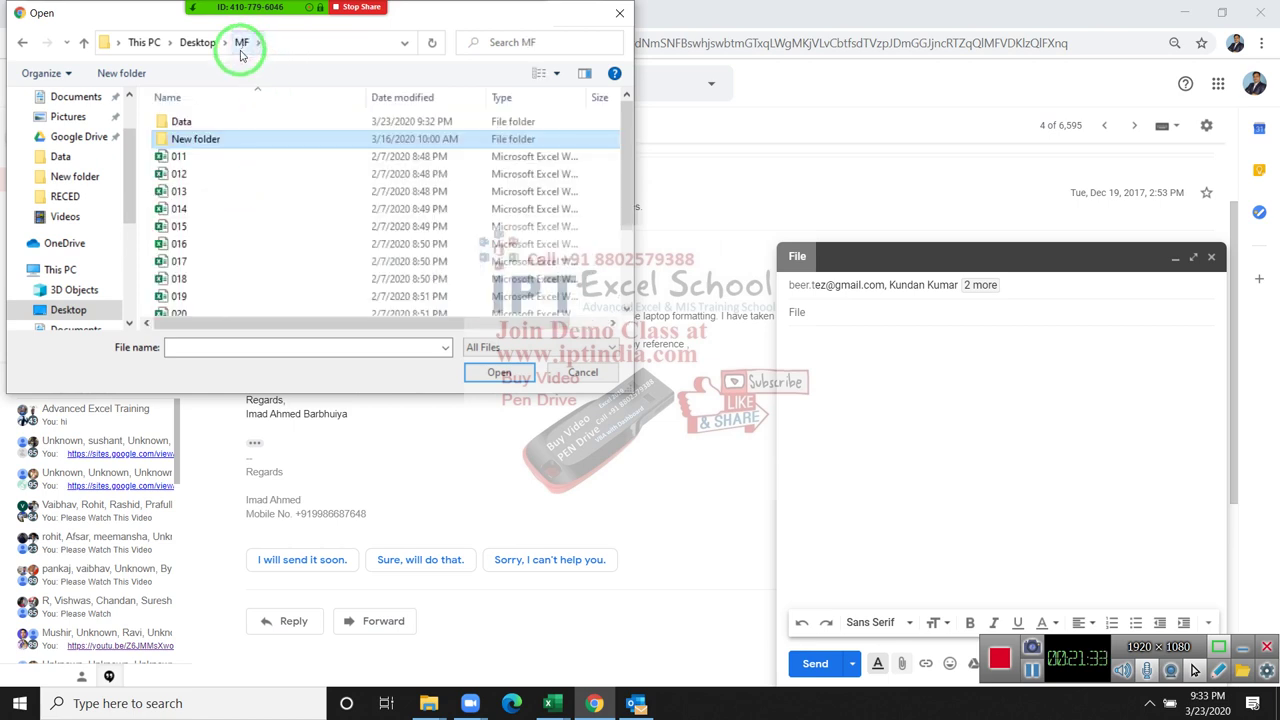
double_click(192, 123)
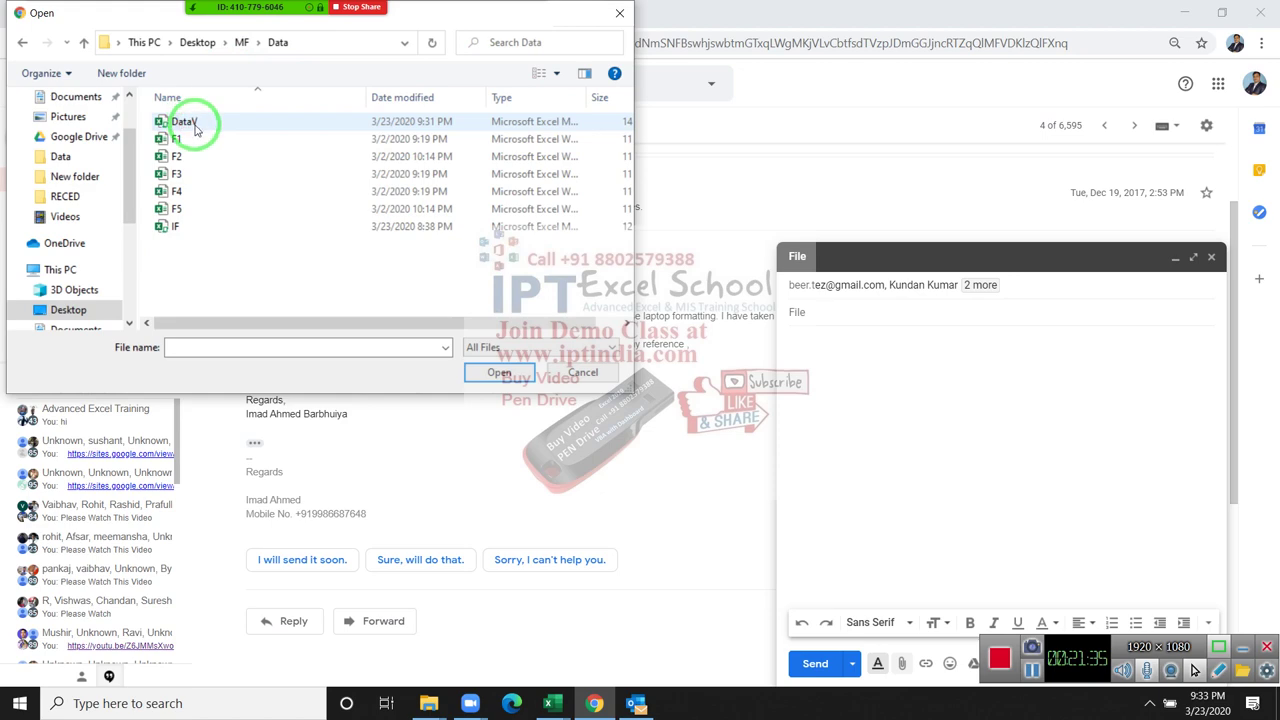
double_click(192, 121)
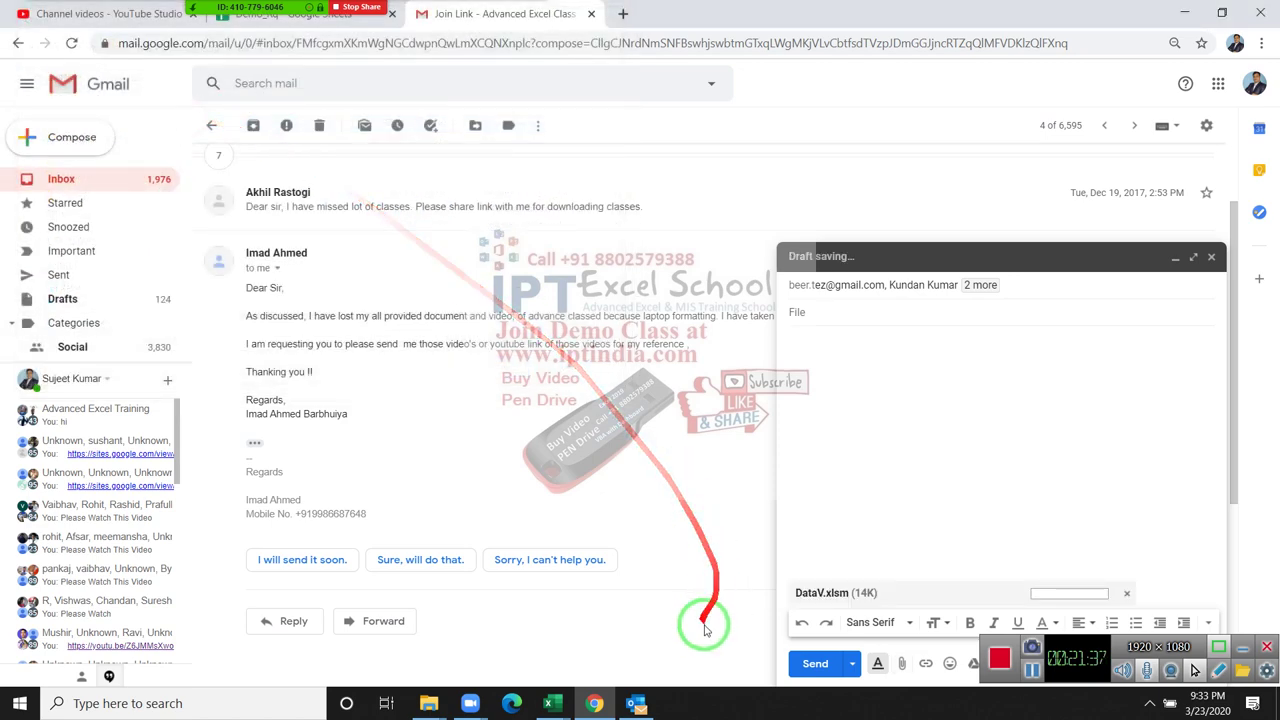
left_click(831, 662)
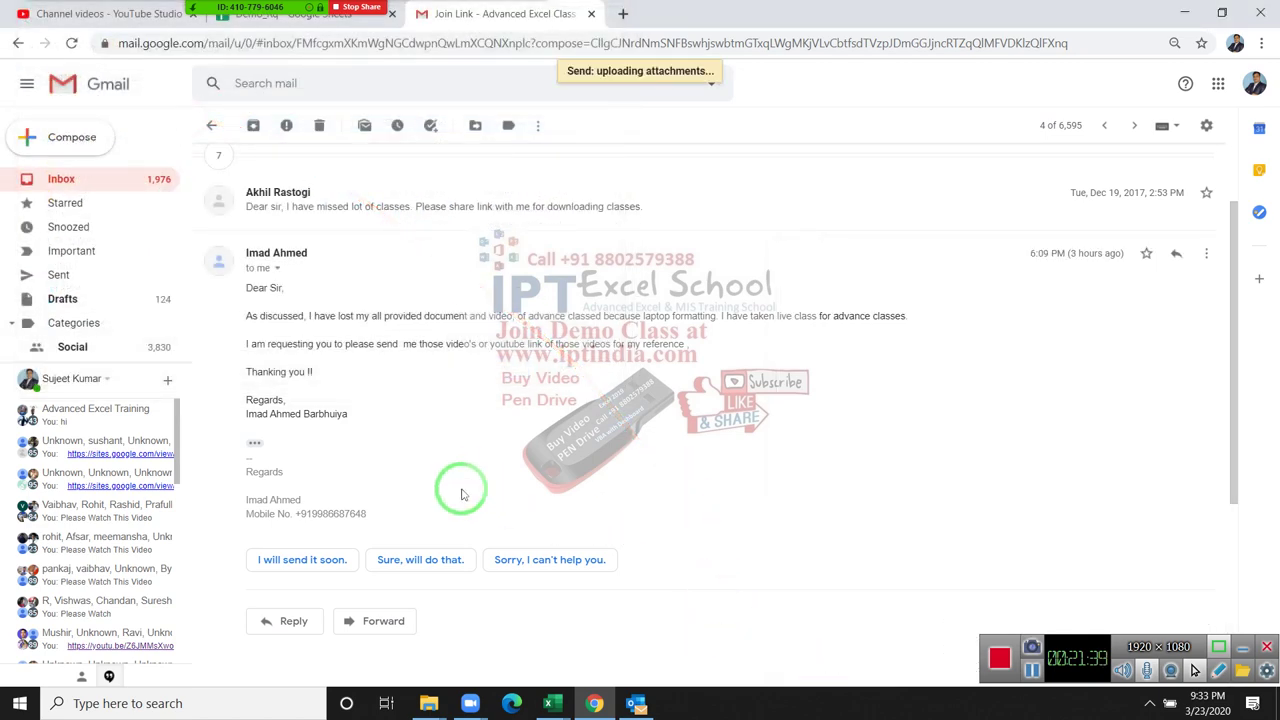
key("super+d")
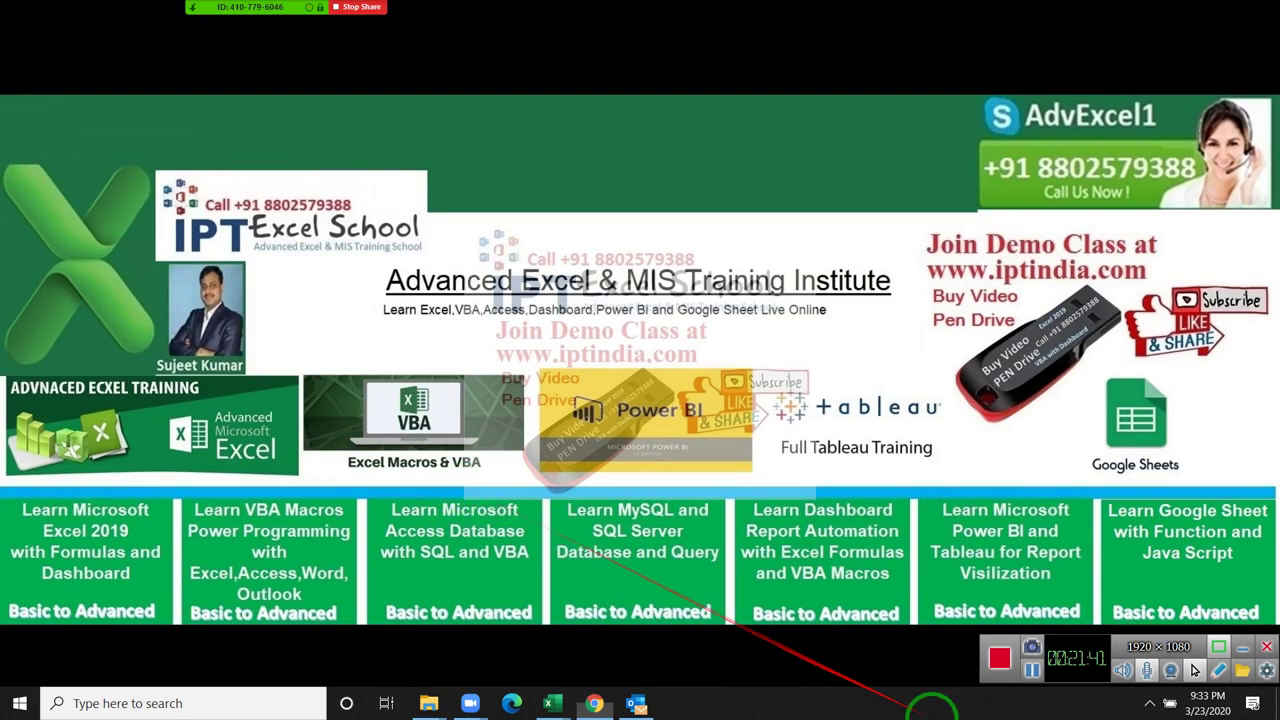